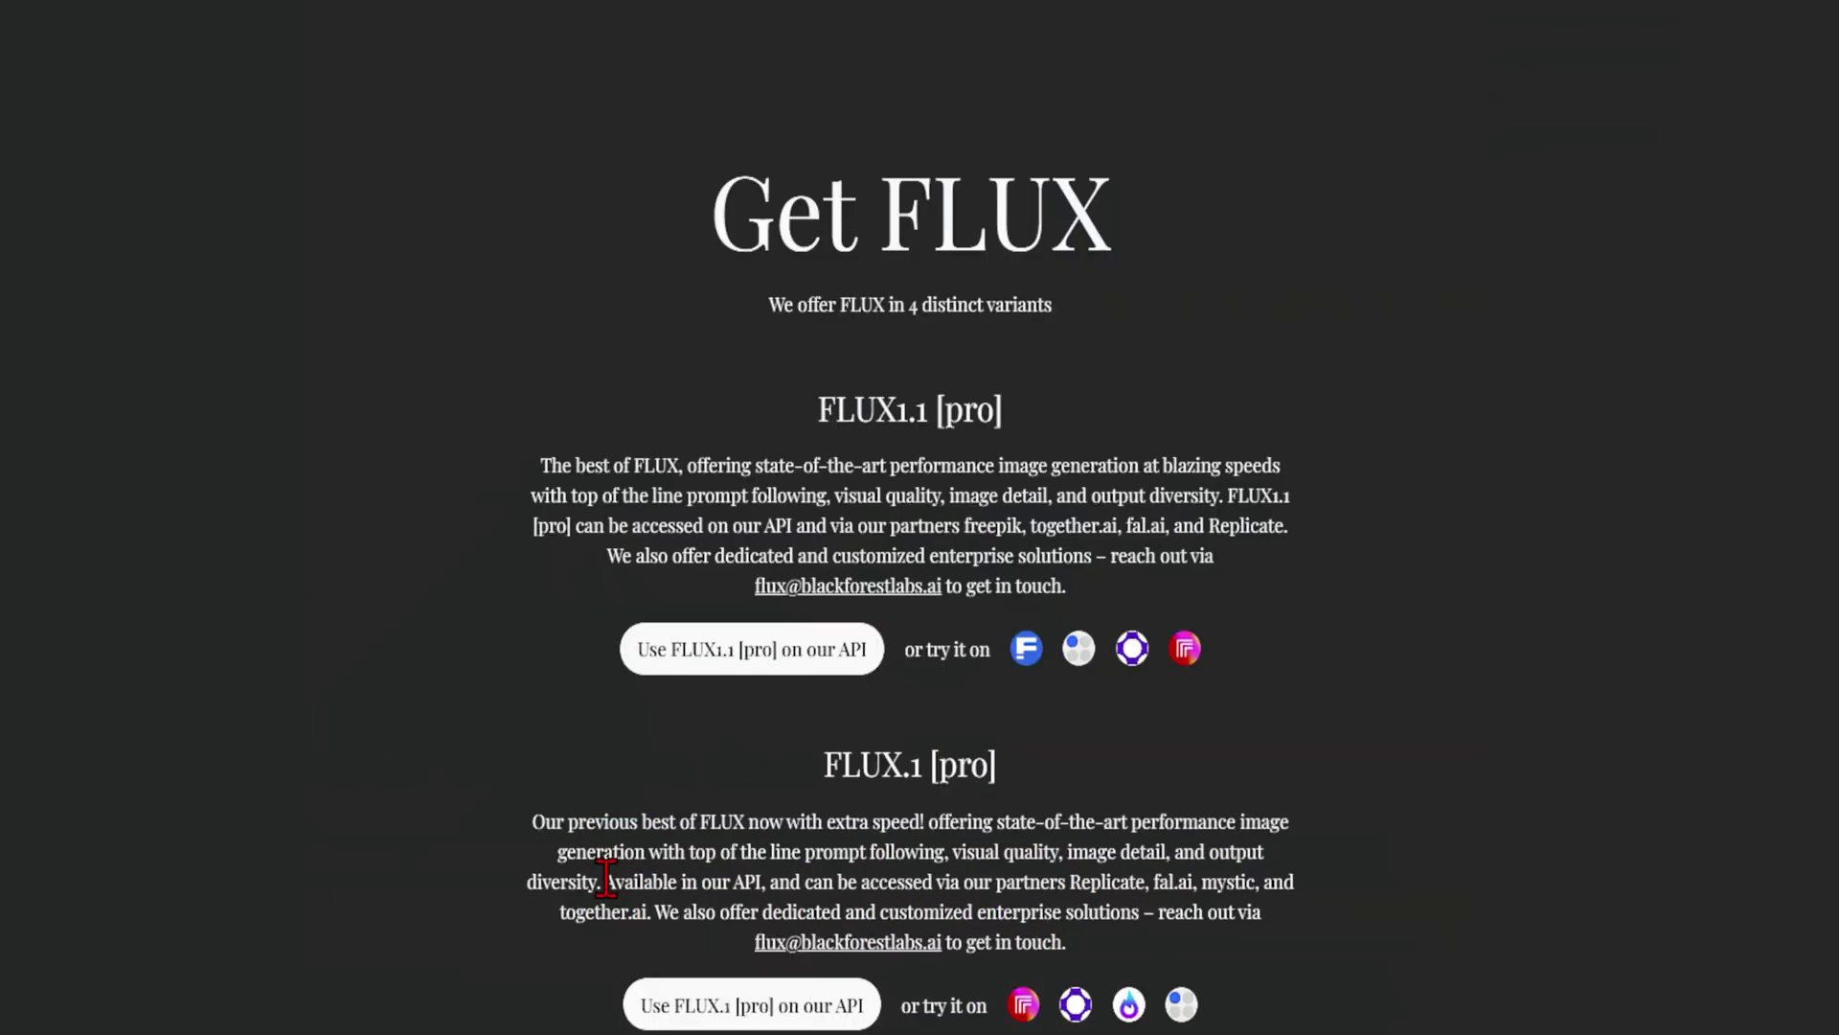
# Scroll the Get FLUX page to the FLUX.1 [dev] and FLUX.1 [schnell] open-weight model sections.
pyautogui.moveTo(605, 882); pyautogui.dragTo(766, 884)
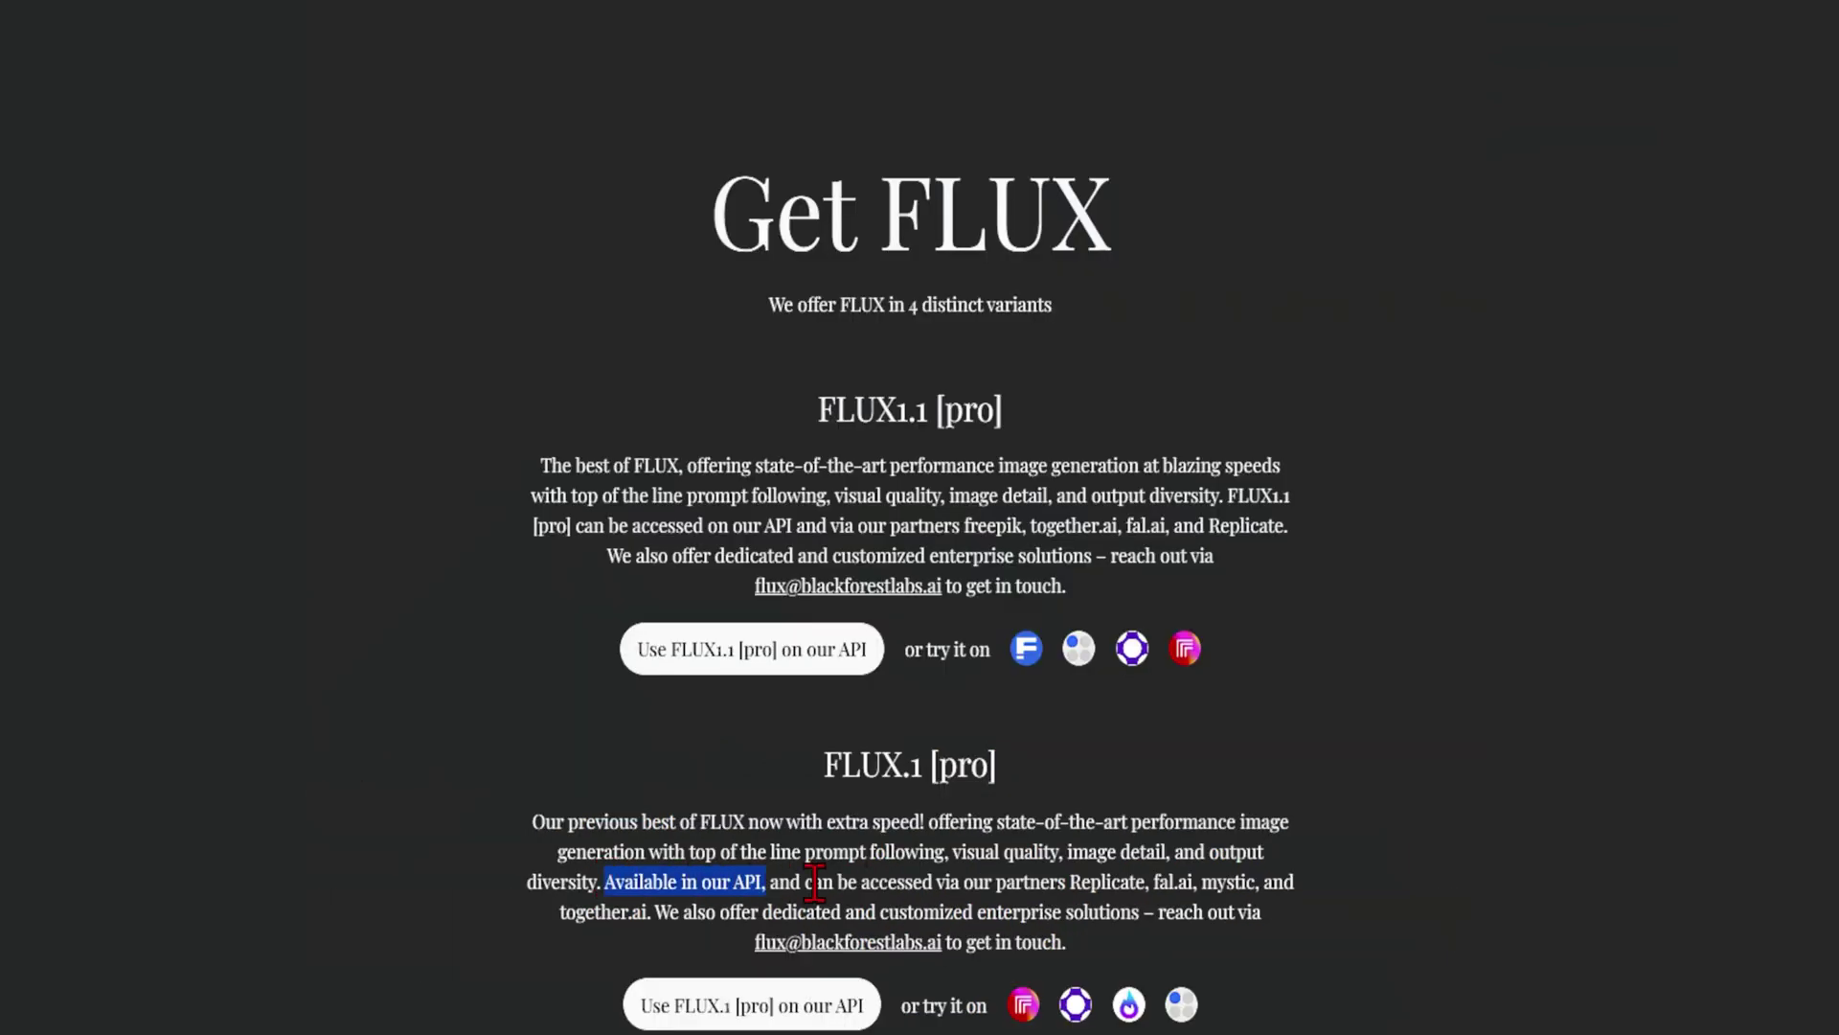
pyautogui.click(1397, 864)
pyautogui.scroll(-8, 1401, 857)
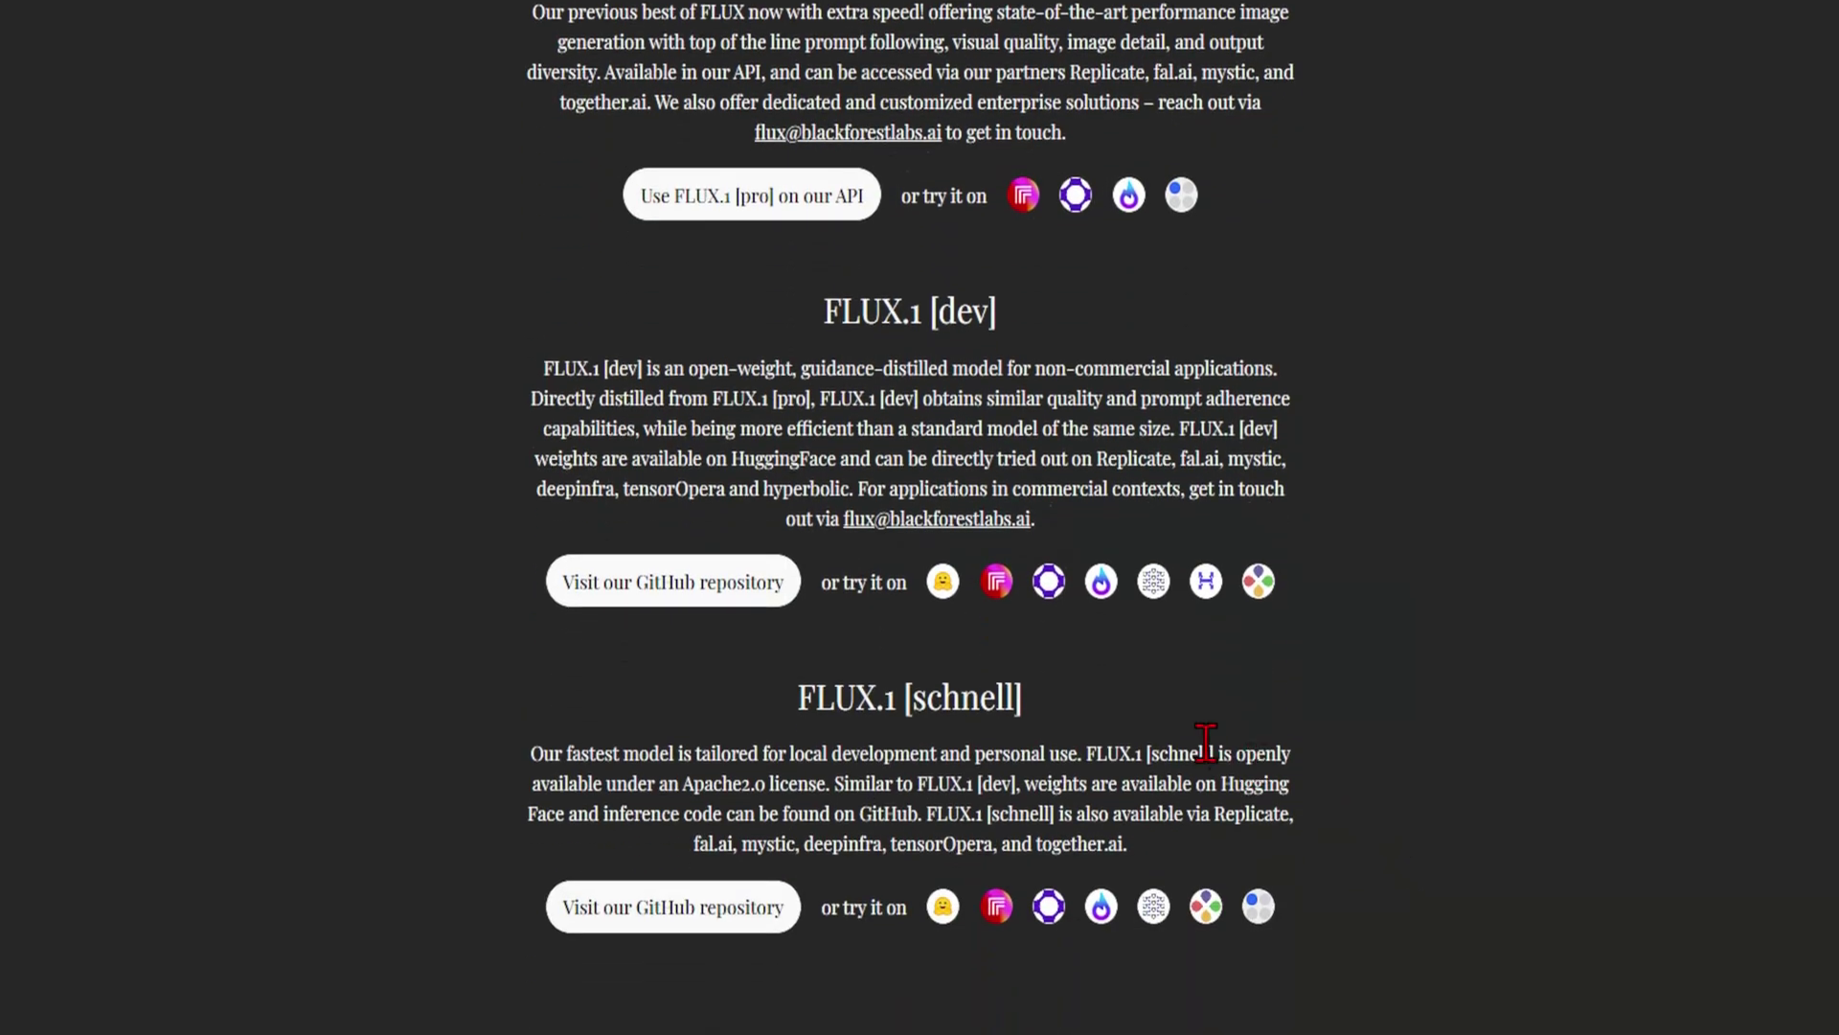
pyautogui.moveTo(824, 306); pyautogui.dragTo(1023, 341)
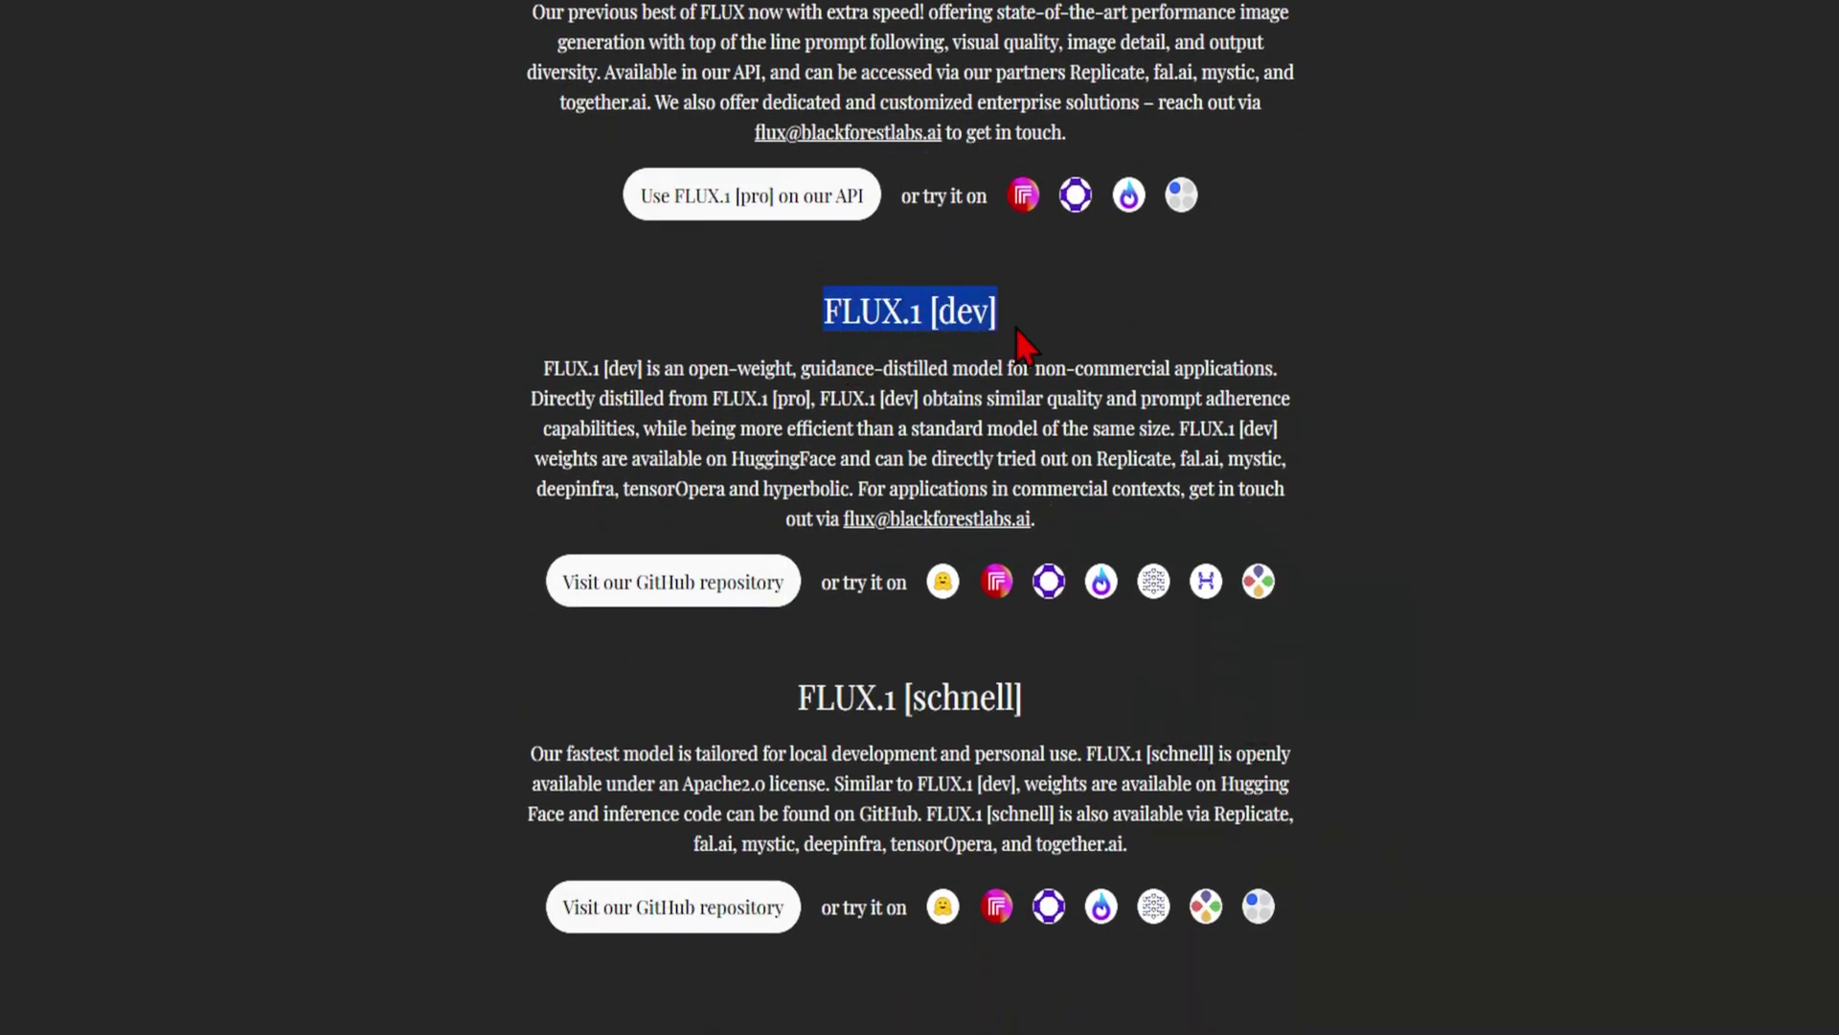
pyautogui.moveTo(797, 697); pyautogui.dragTo(1029, 709)
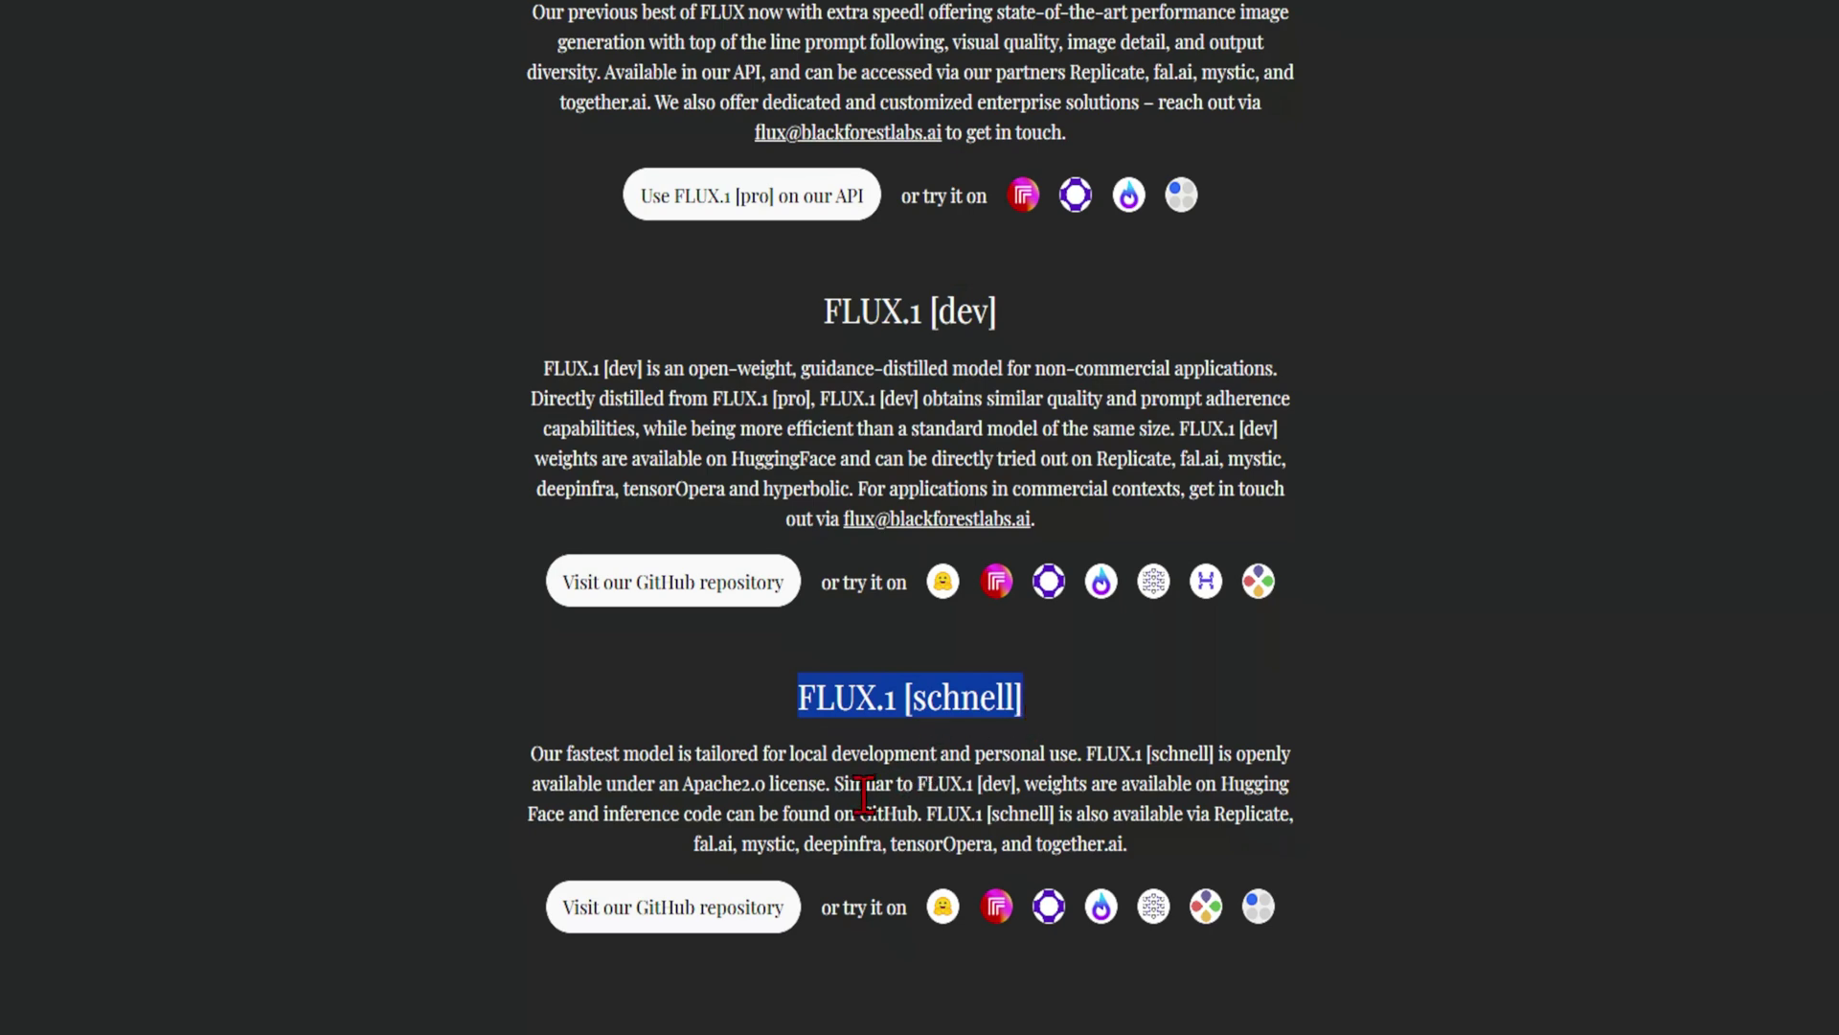
pyautogui.click(1229, 855)
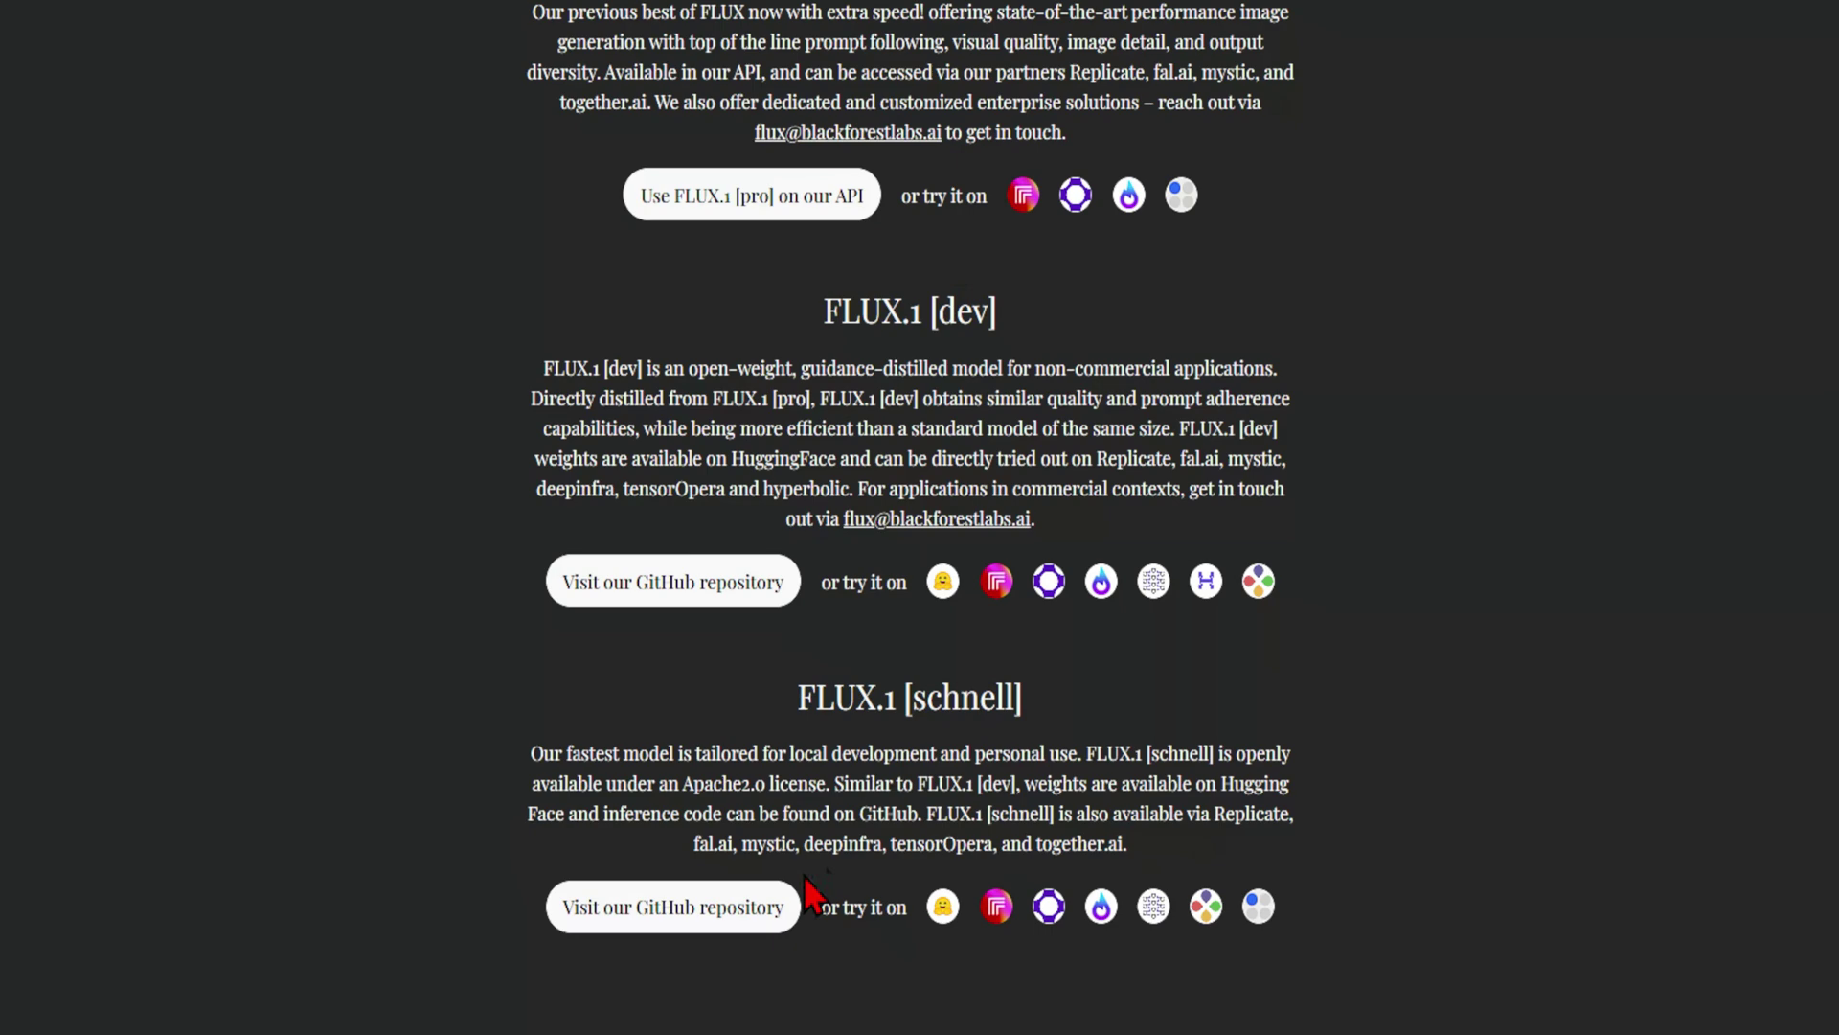
# Open the black-forest-labs/flux GitHub repository and read down through its README.
pyautogui.click(745, 922)
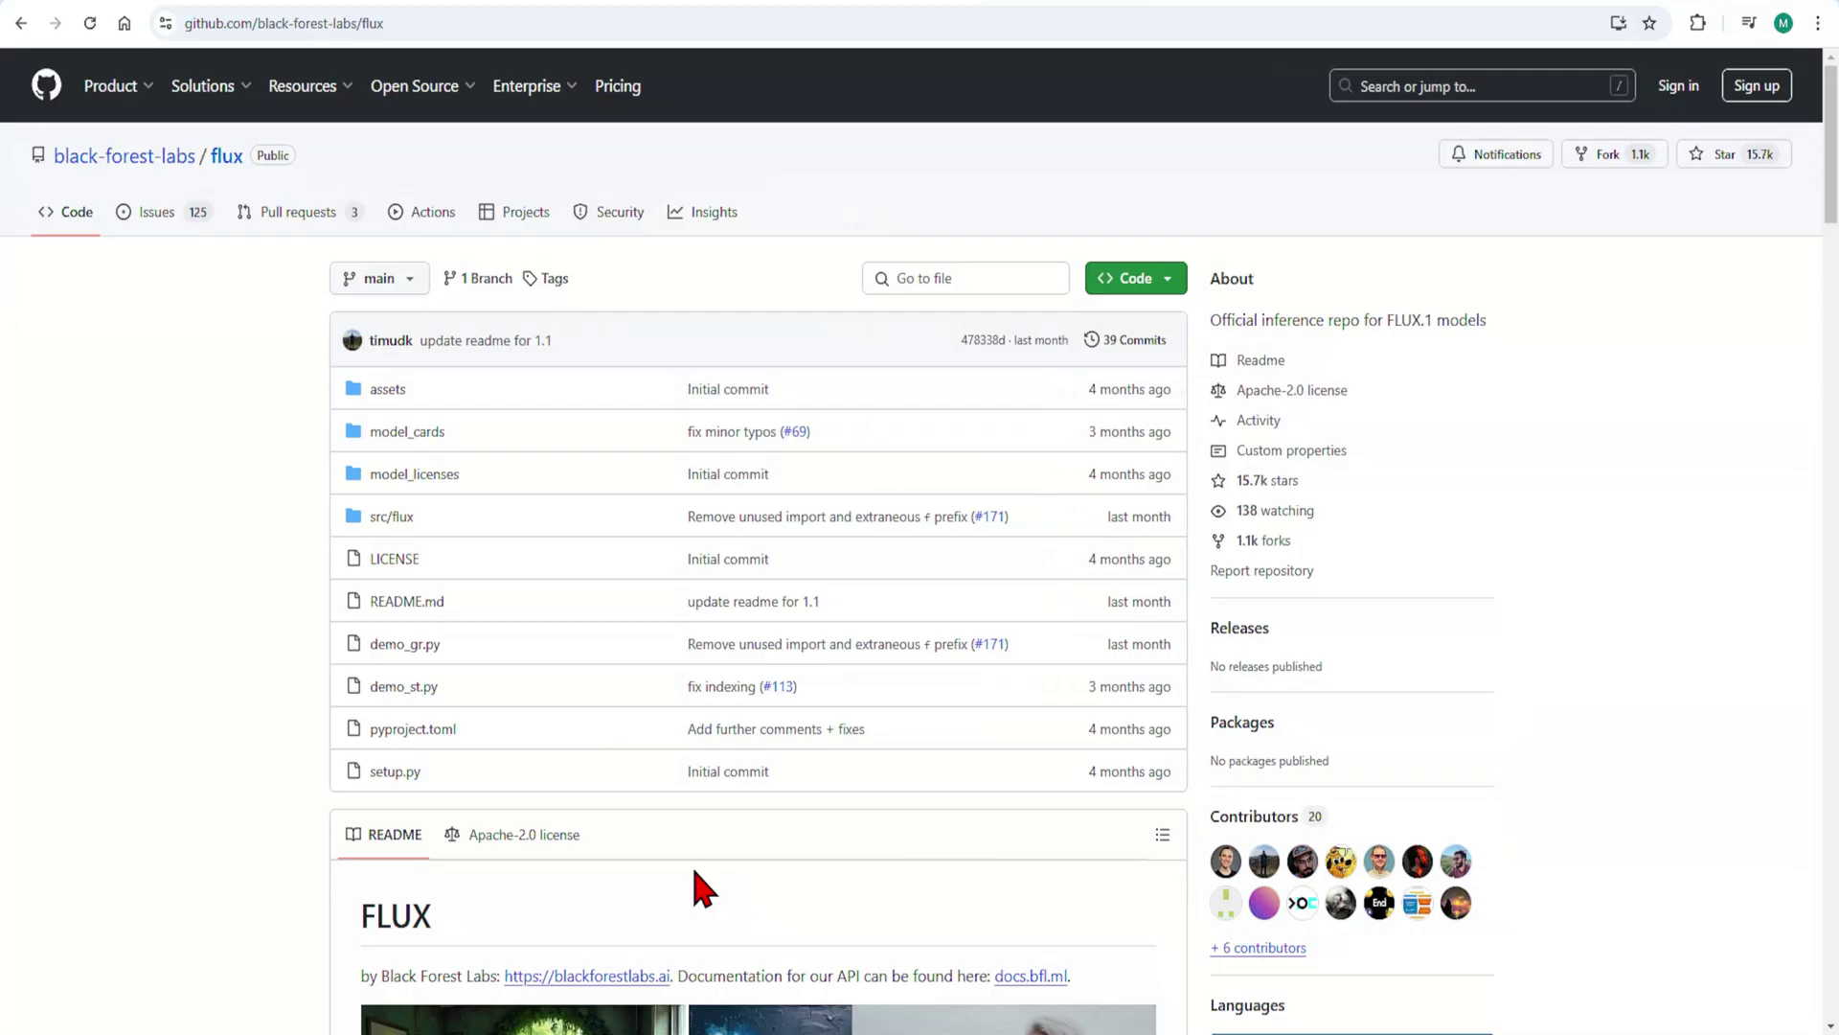
pyautogui.scroll(-4, 726, 881)
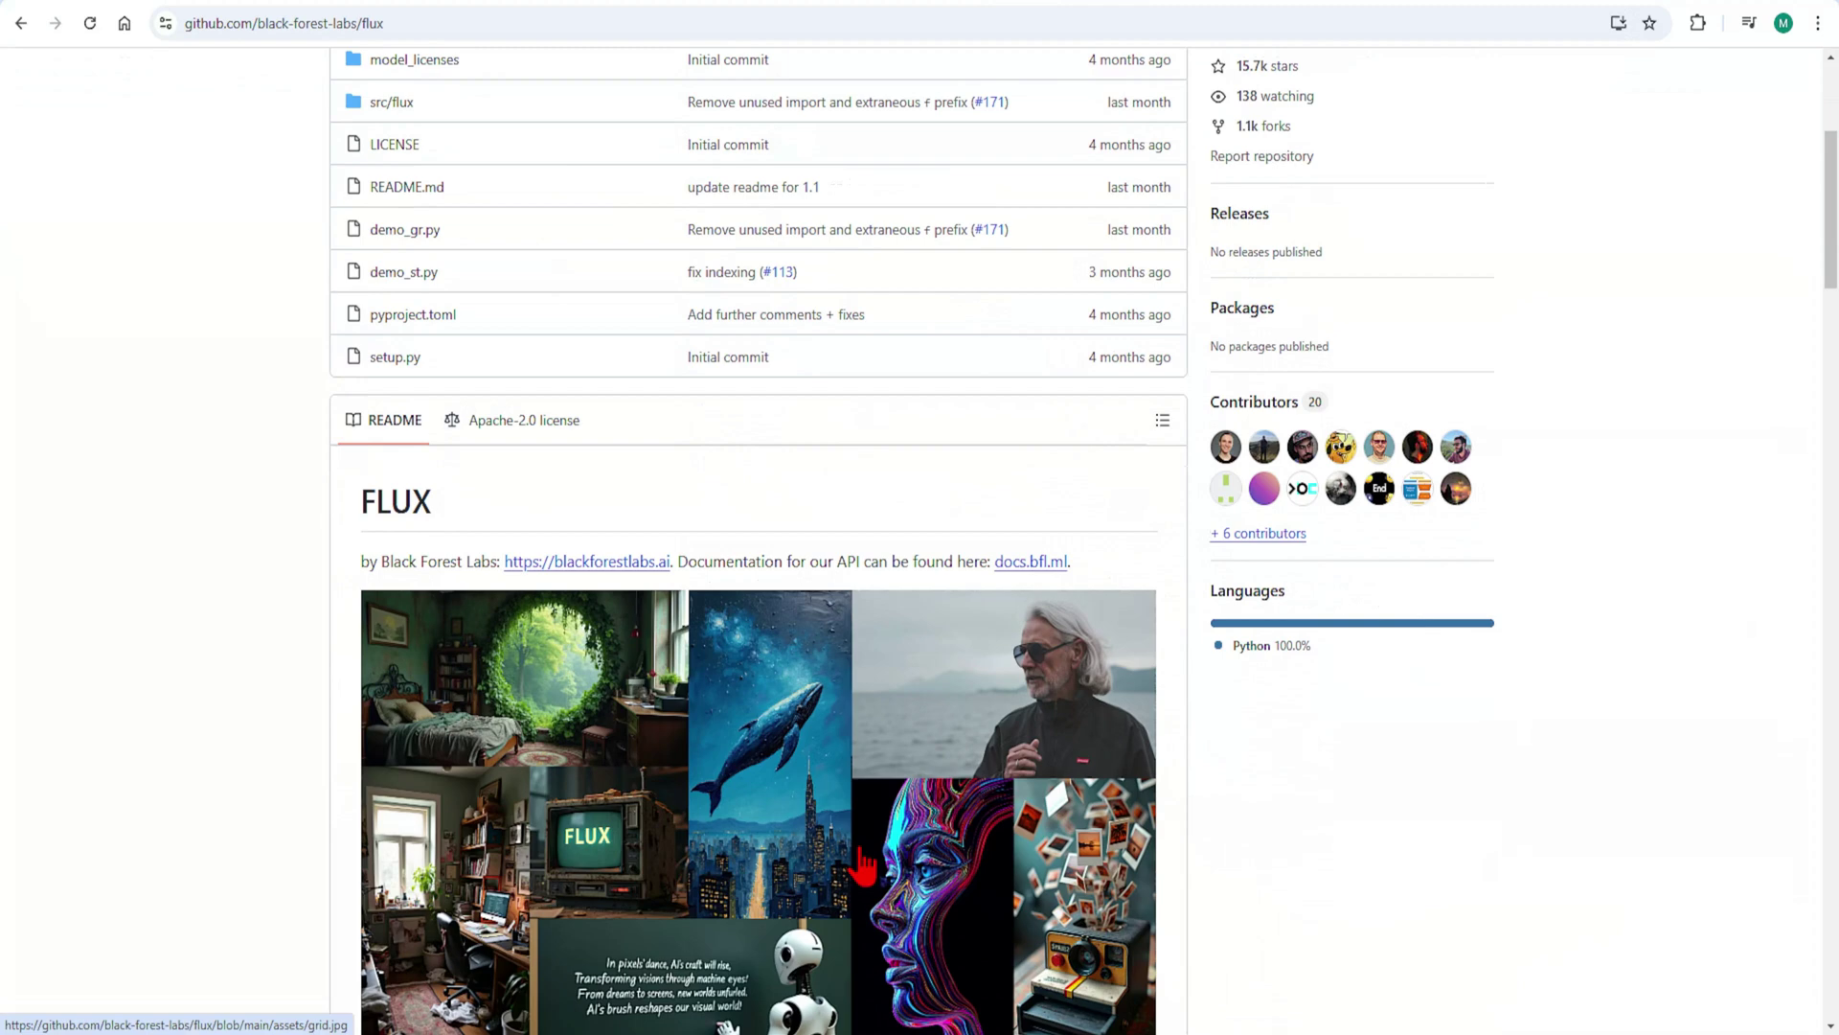
pyautogui.scroll(-2, 1196, 841)
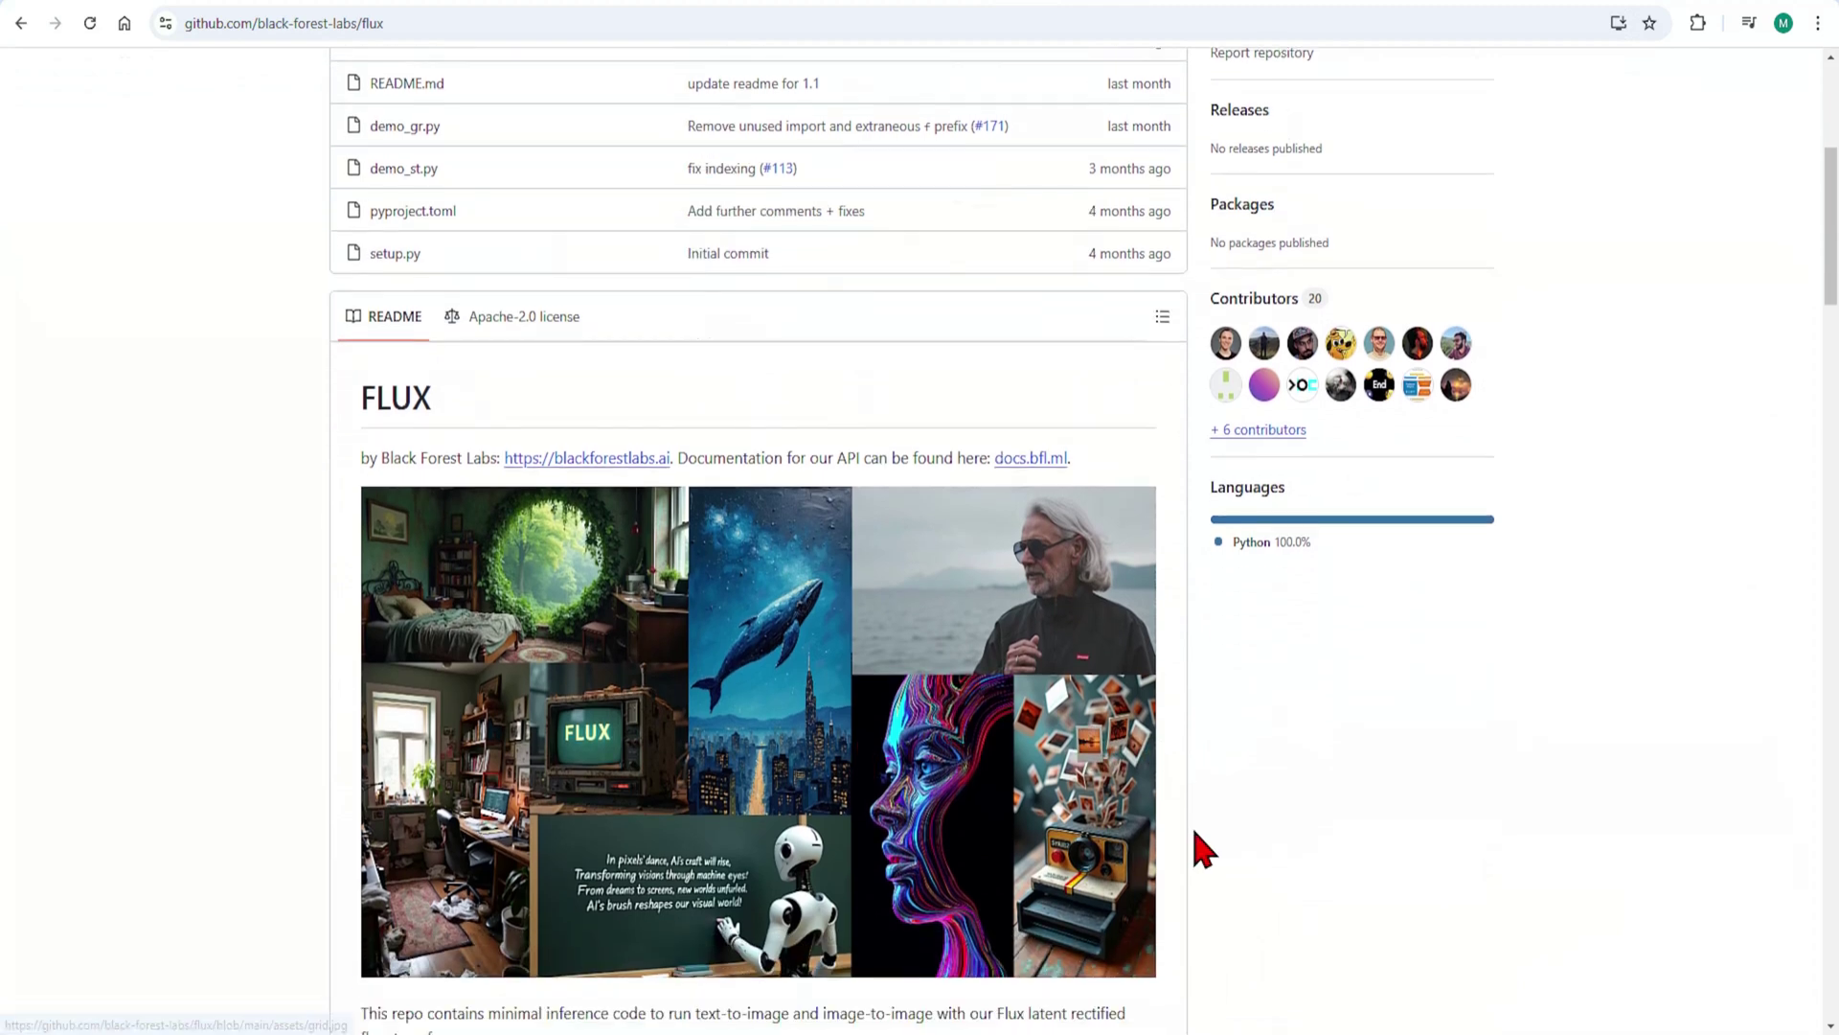
pyautogui.scroll(-1, 1195, 830)
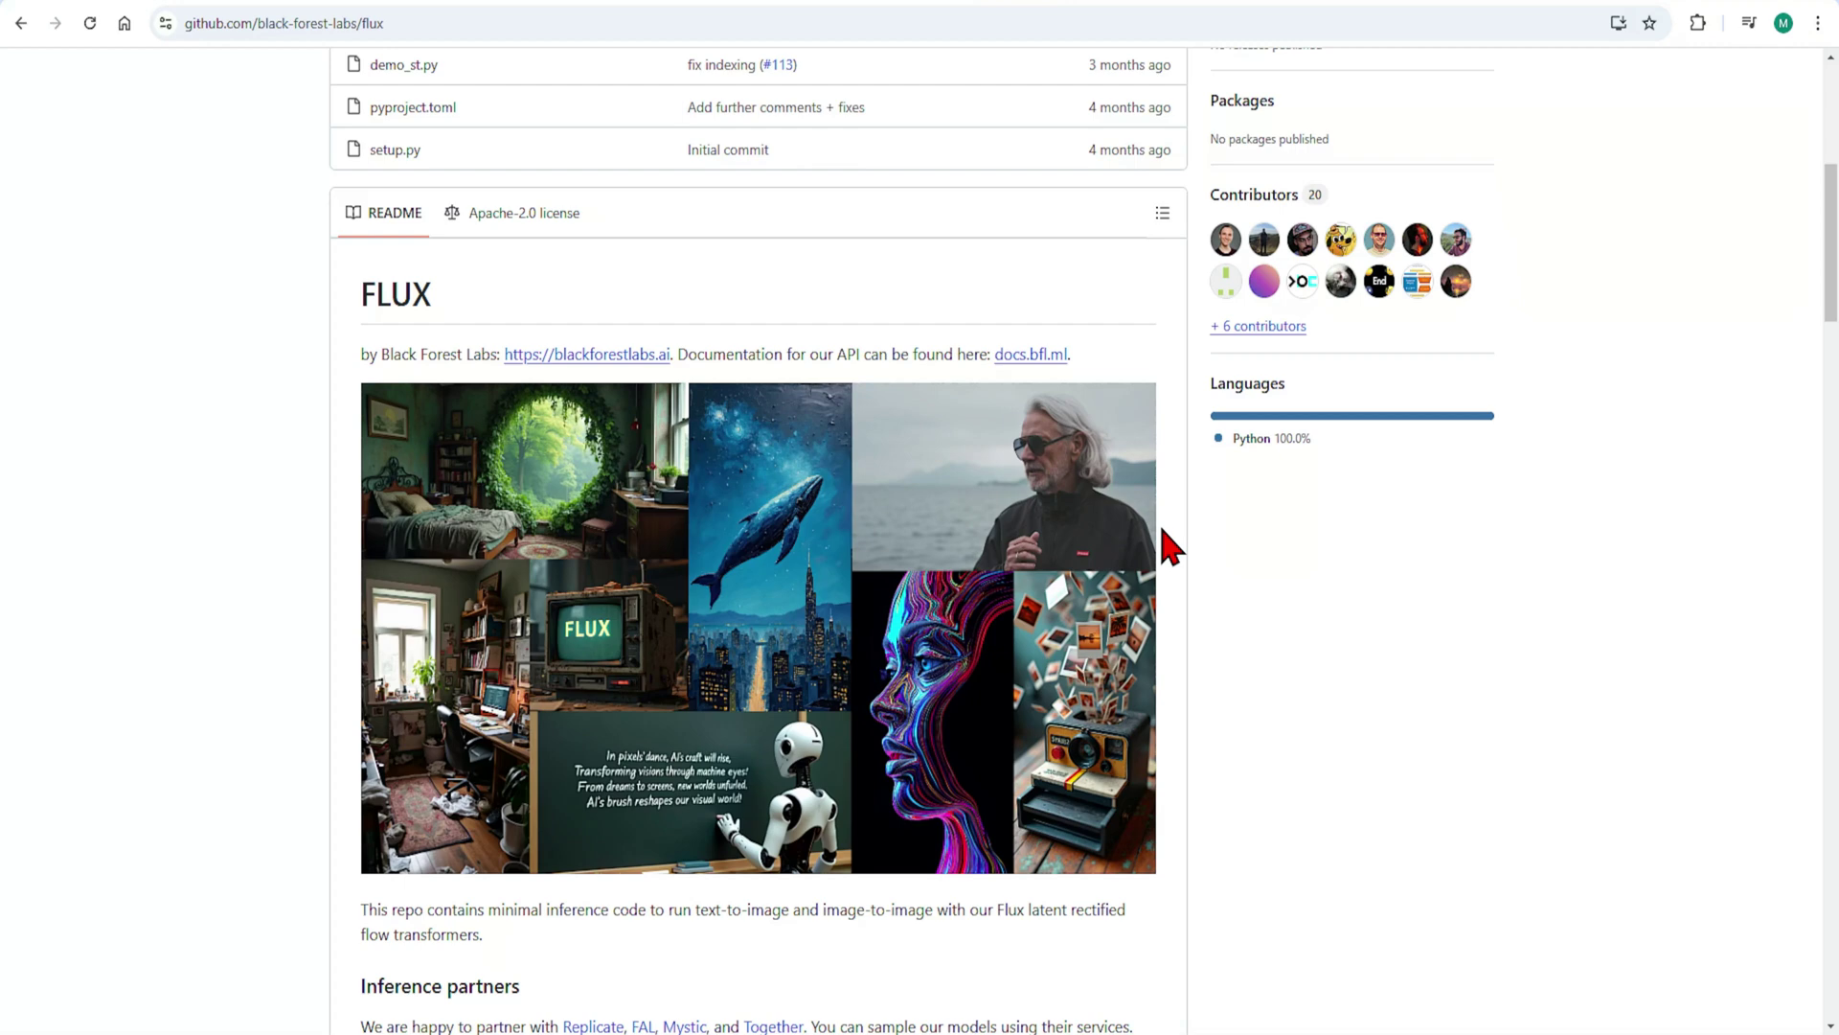
# Select the flux1-schnell.safetensors file name on Hugging Face and bring up the ComfyUI app folder.
pyautogui.click(1097, 3)
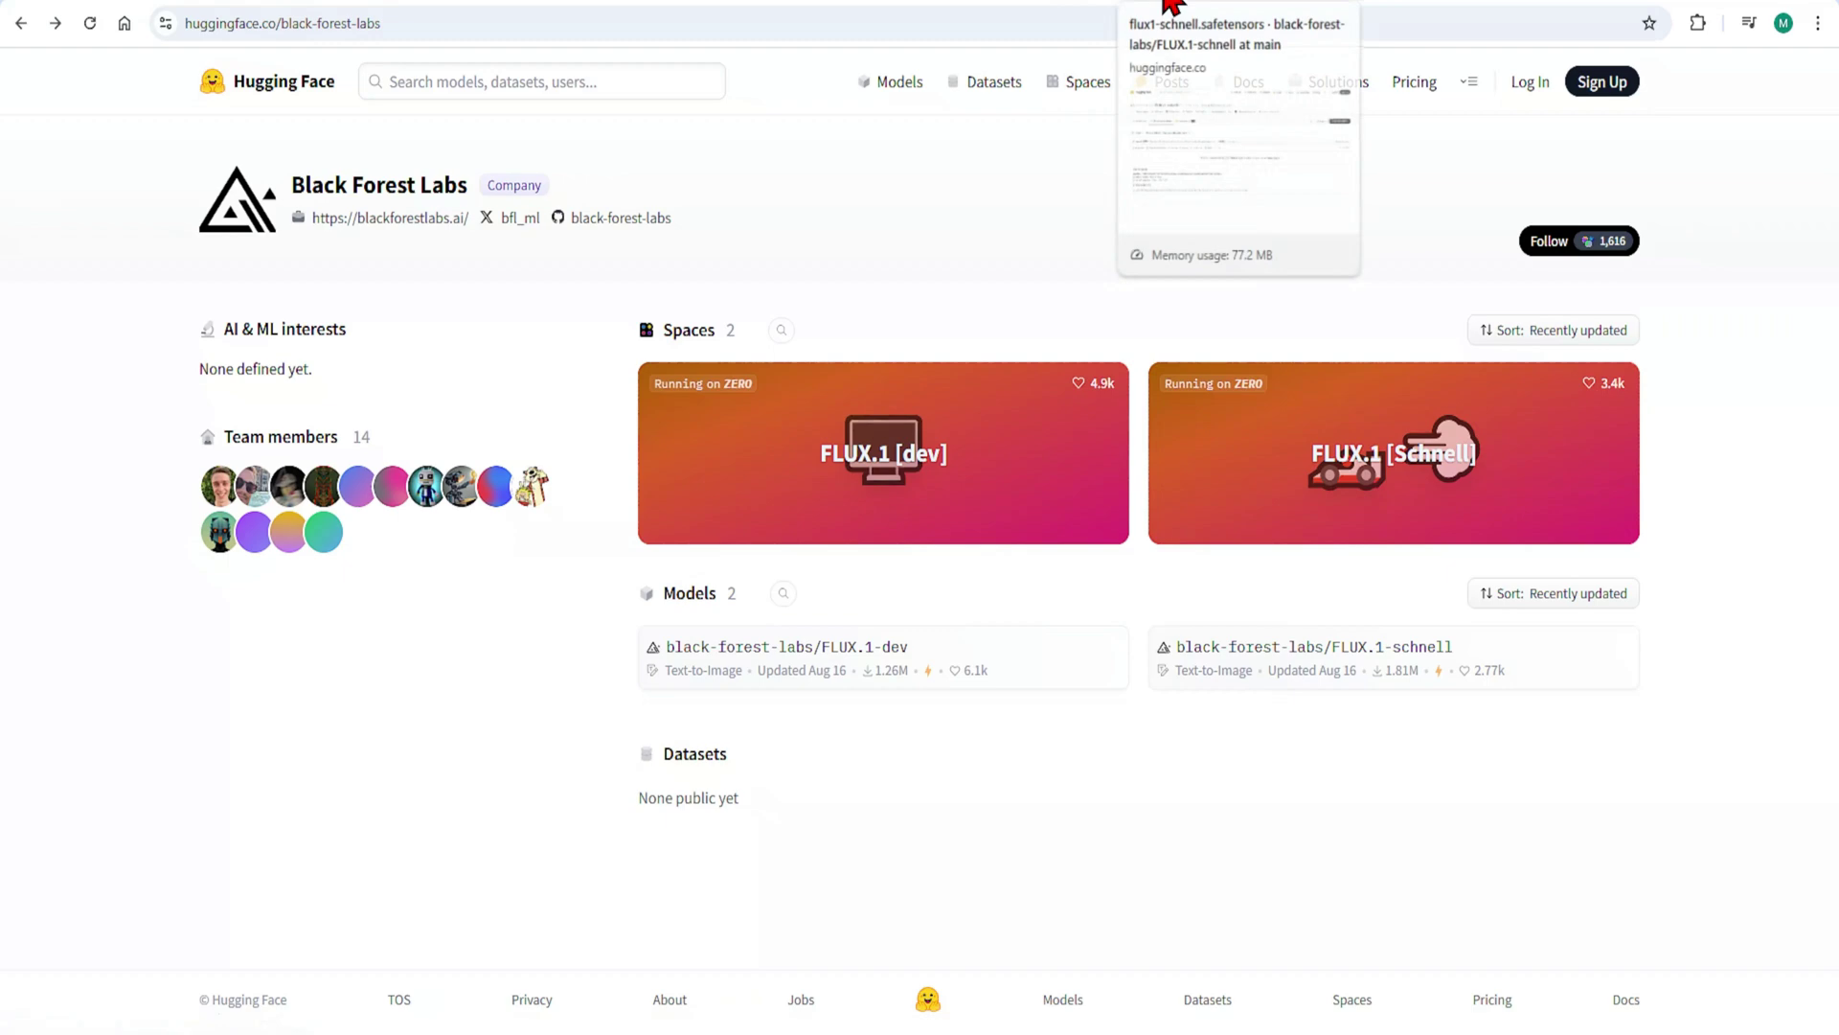
pyautogui.click(1167, 1)
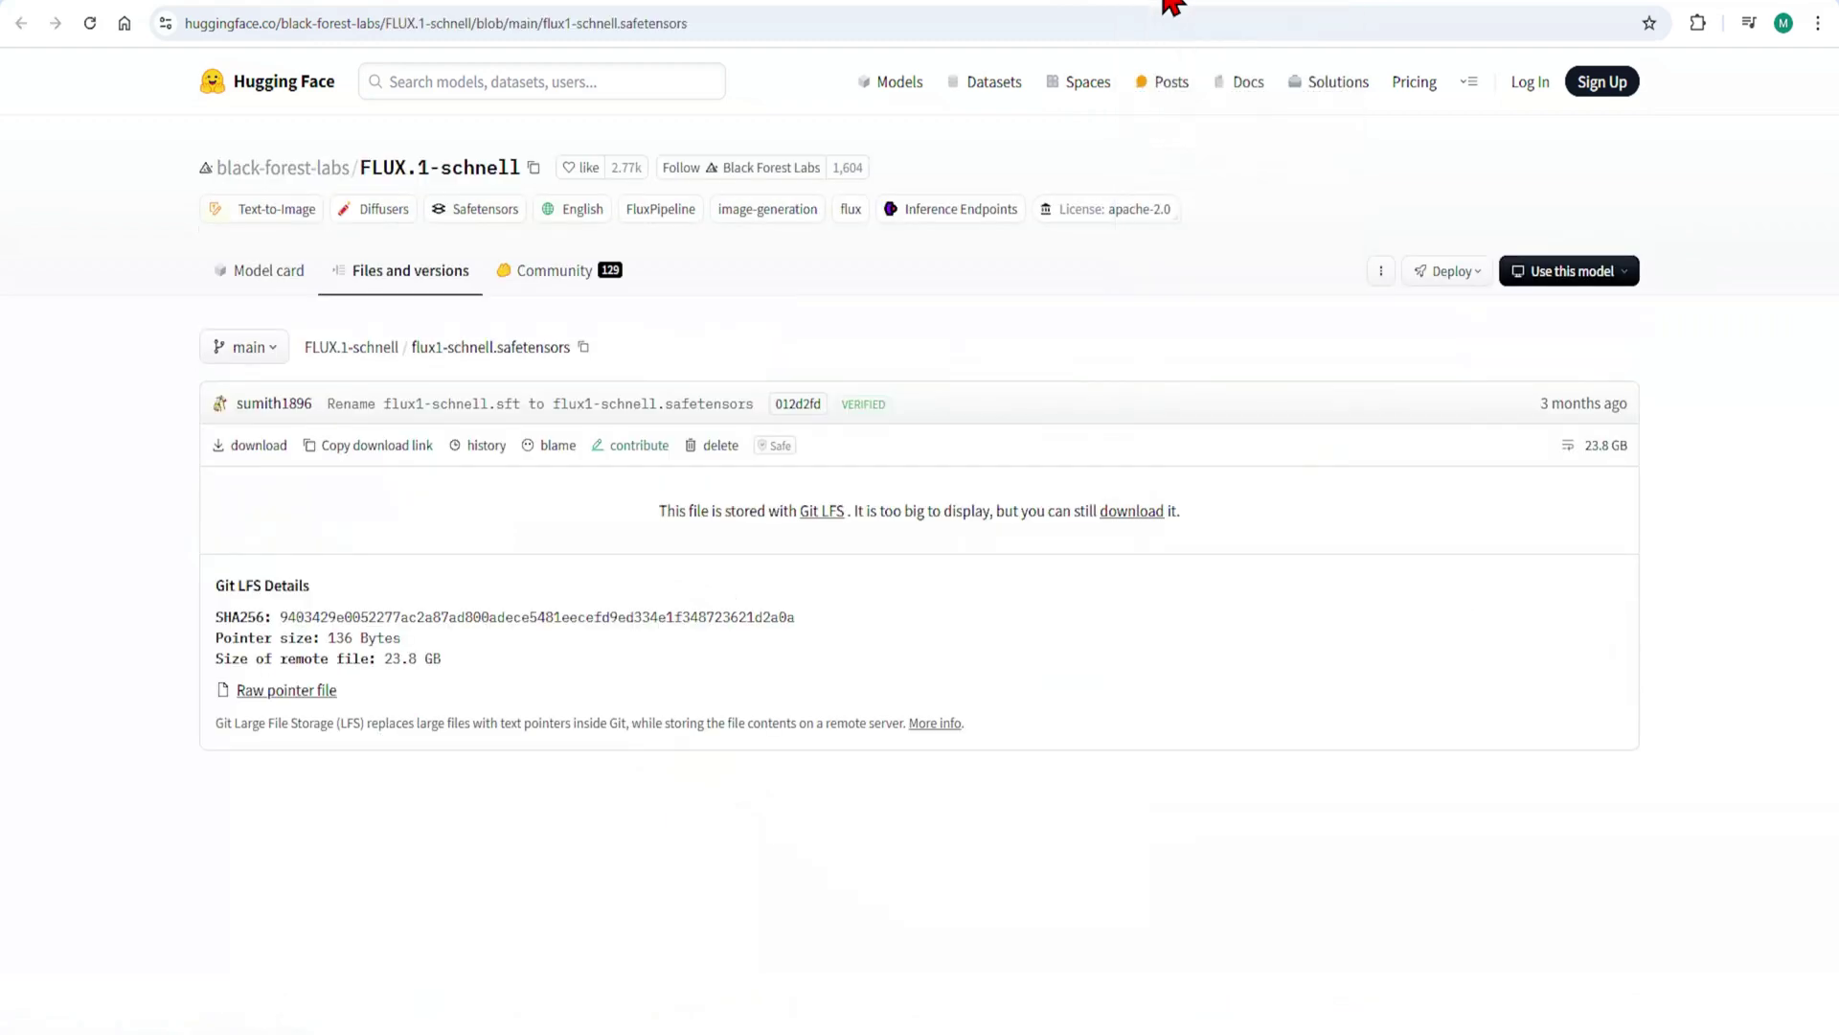
pyautogui.tripleClick(565, 348)
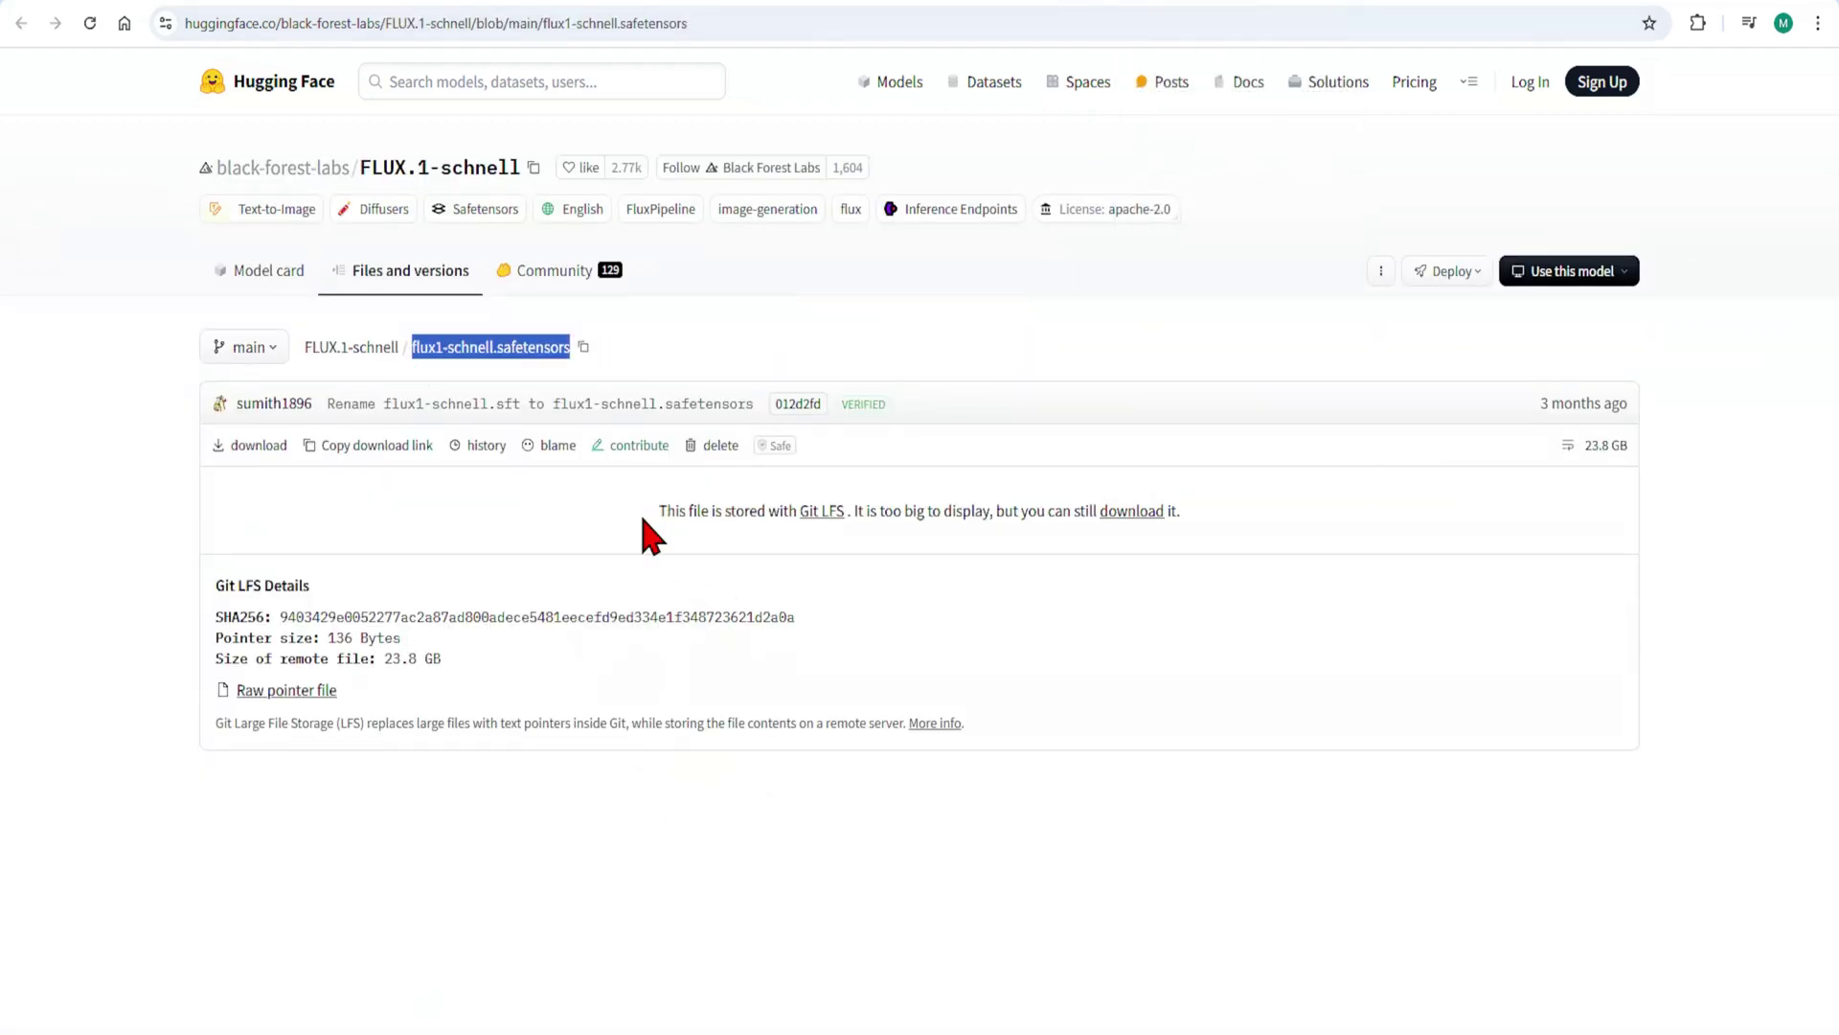
pyautogui.click(76, 1033)
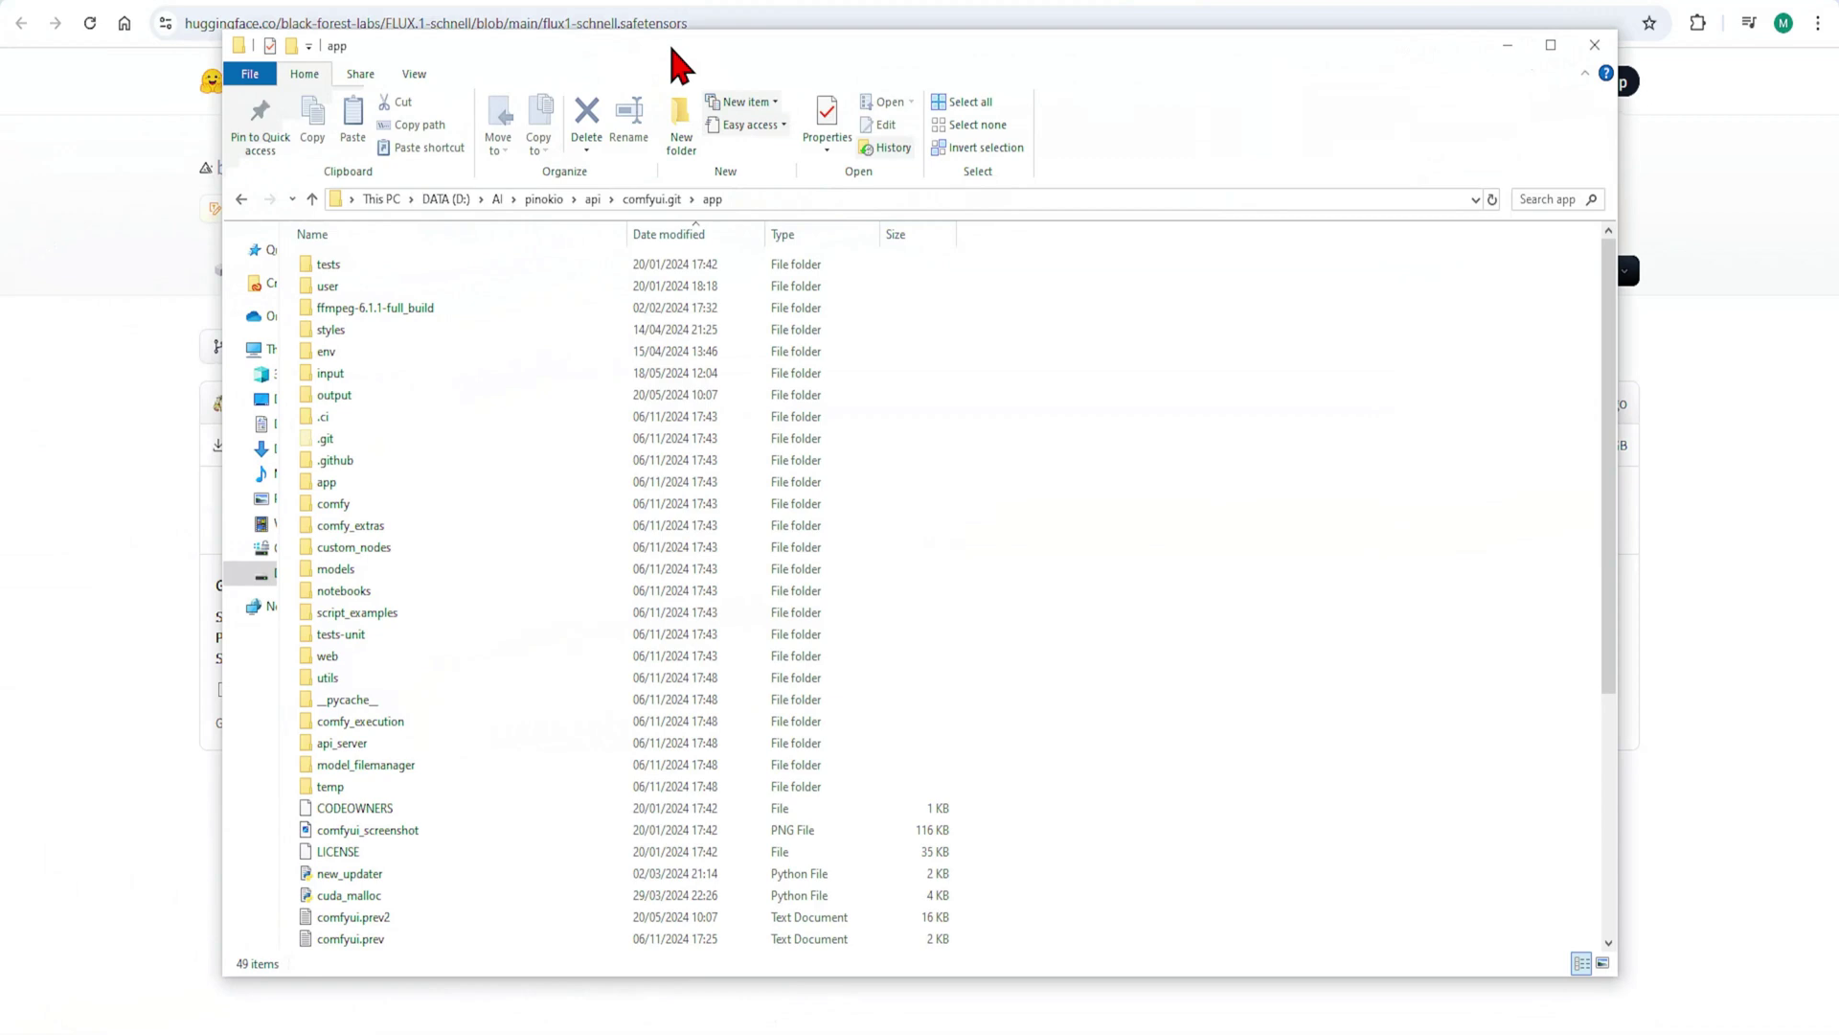
# Paste flux1-schnell.safetensors into the ComfyUI models\unet folder.
pyautogui.doubleClick(412, 567)
pyautogui.doubleClick(410, 567)
pyautogui.hotkey('ctrl', 'v')
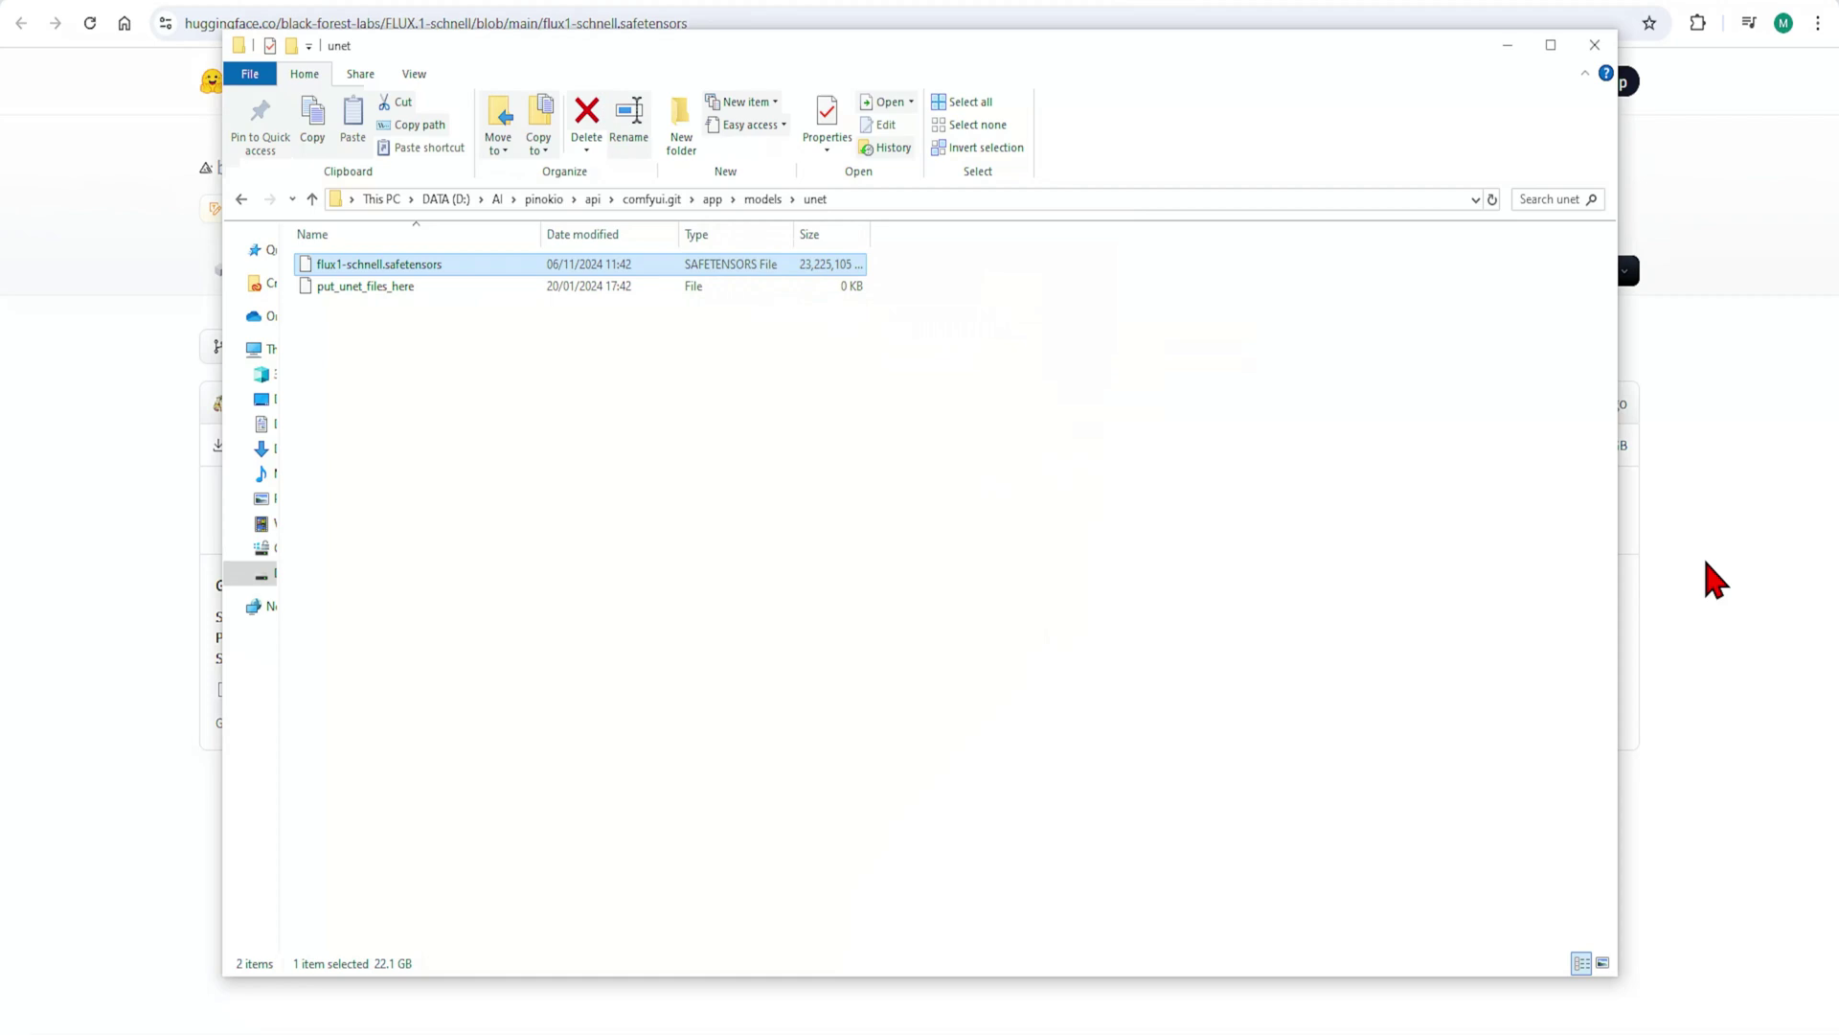
# Paste the FLUX.1-schnell VAE file into the models\vae folder.
pyautogui.click(1715, 580)
pyautogui.click(1245, 7)
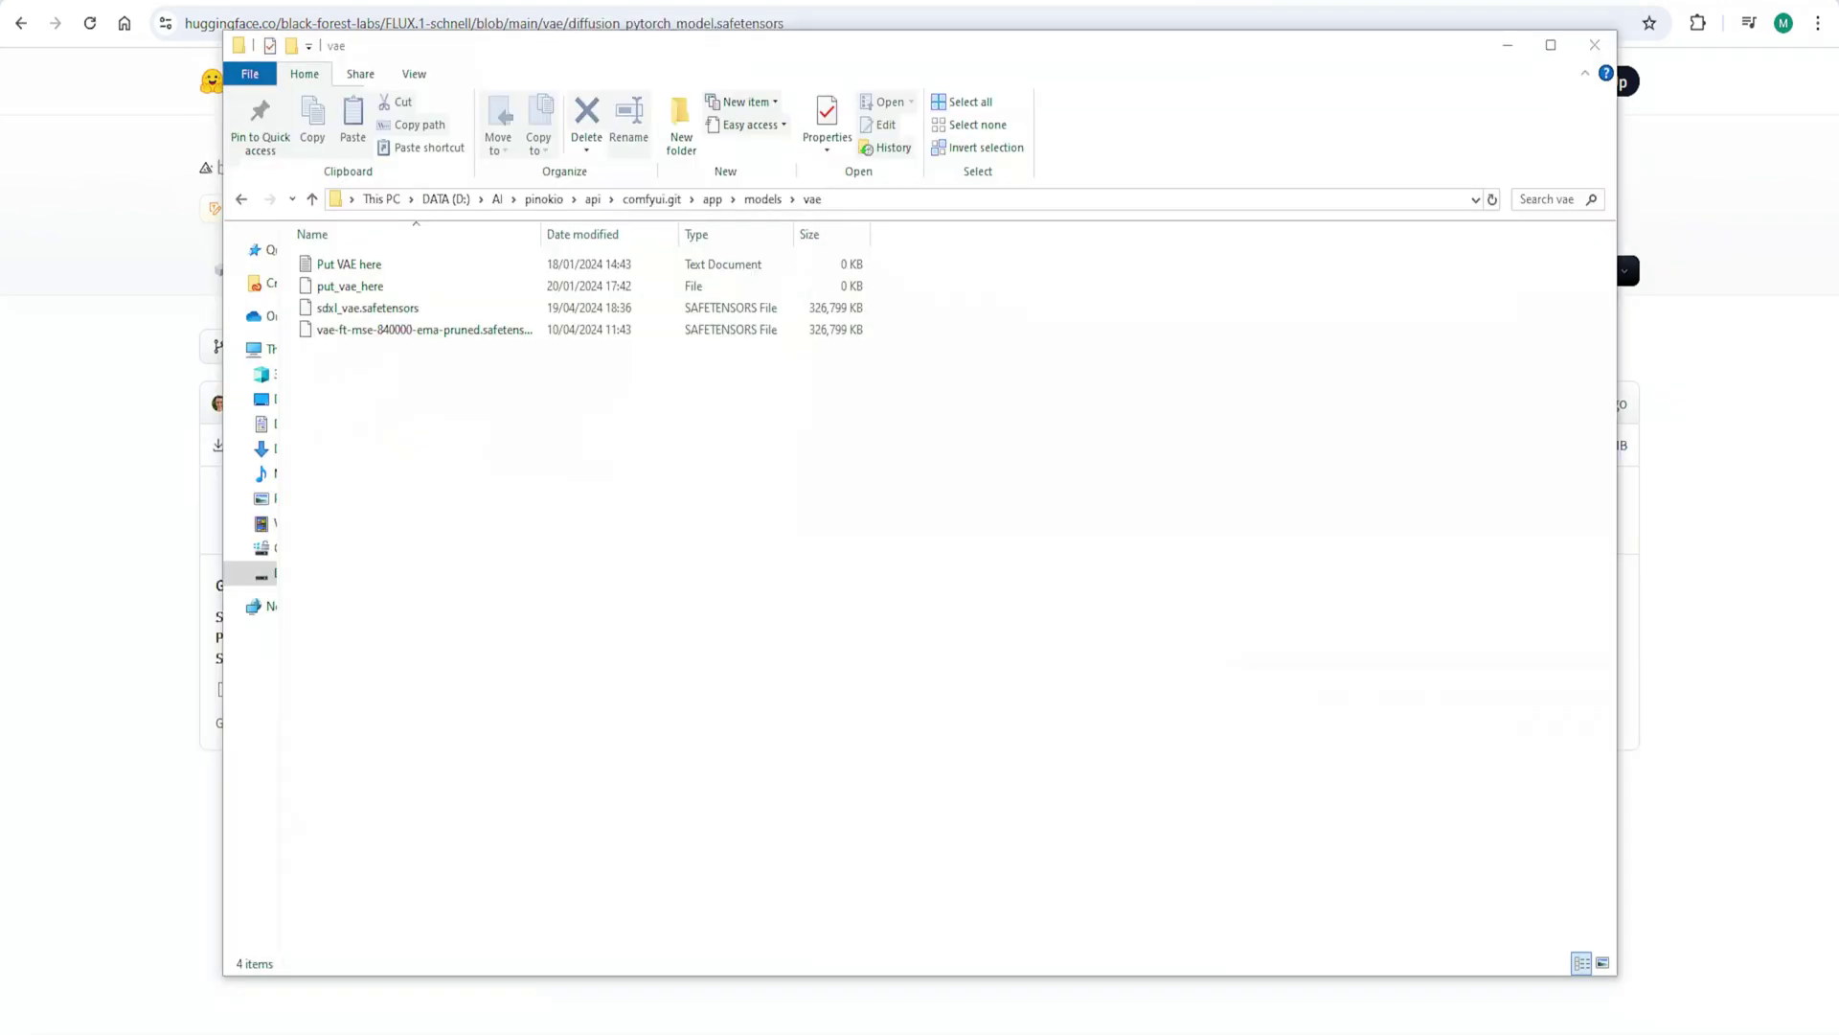
pyautogui.hotkey('ctrl', 'v')
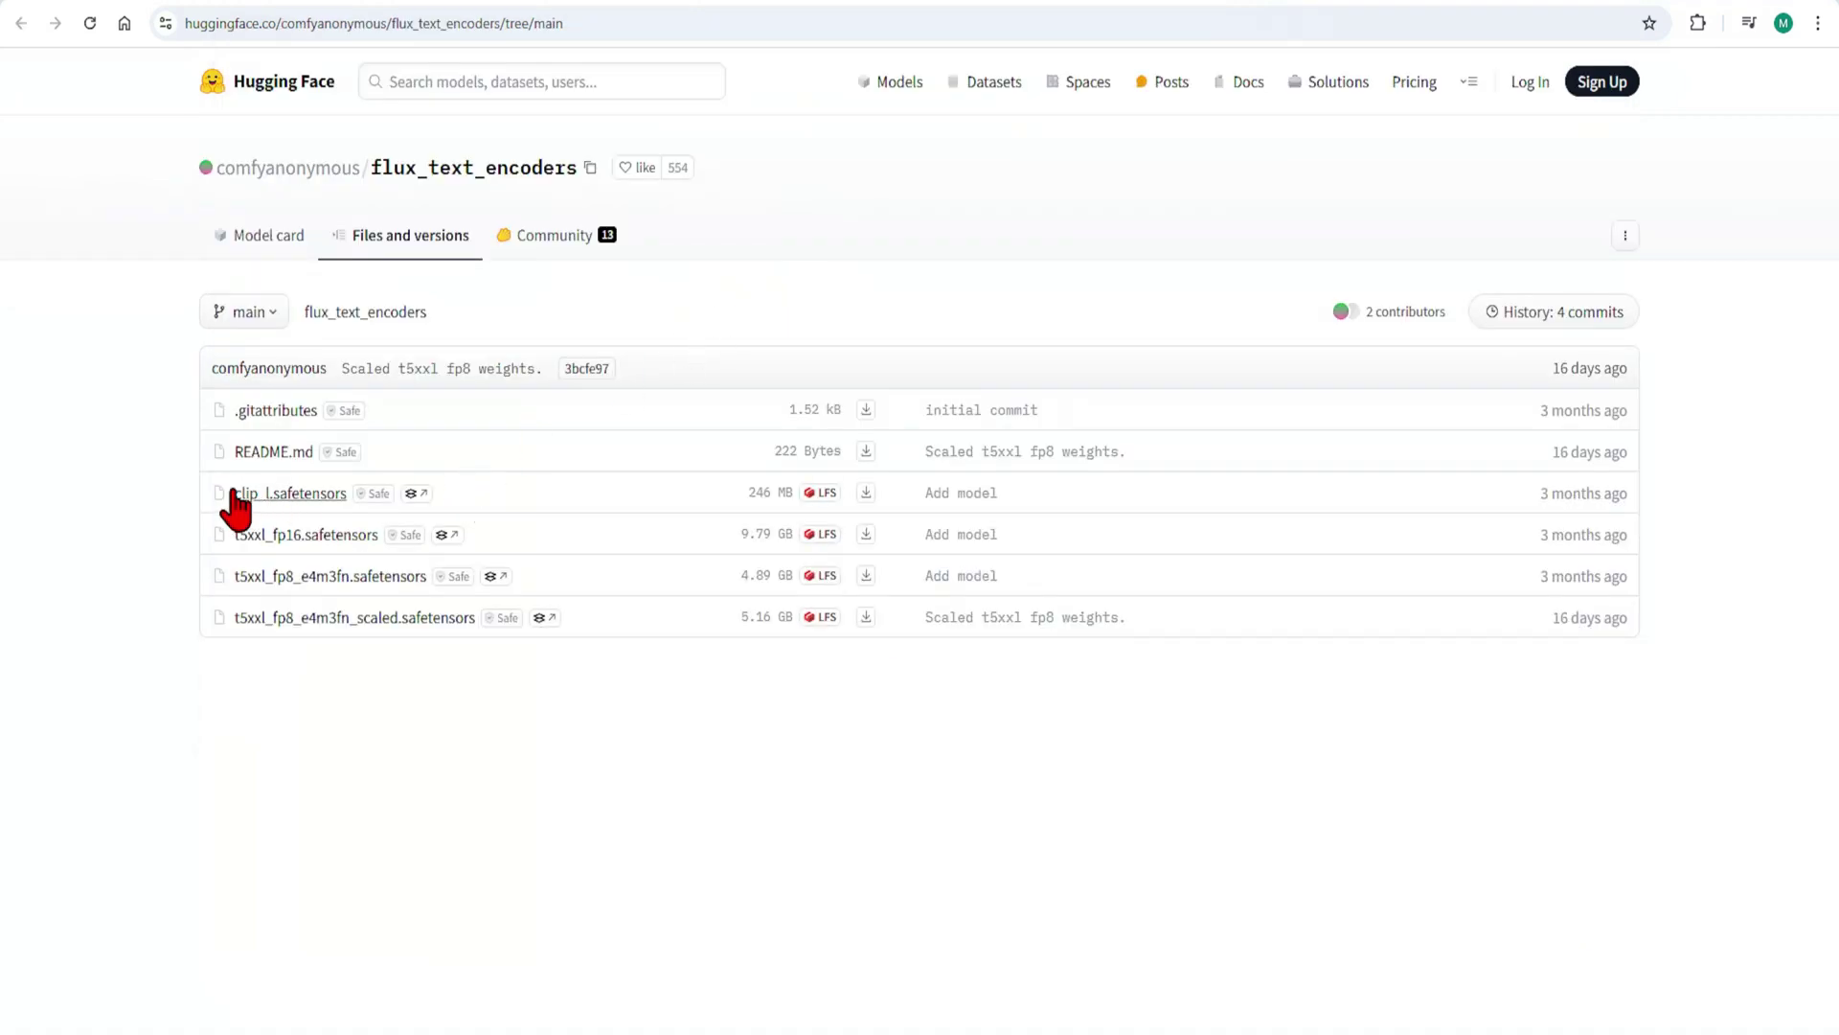
# Move the three clip_l and t5xxl encoder files into models\clip.
pyautogui.moveTo(205, 491); pyautogui.dragTo(428, 576)
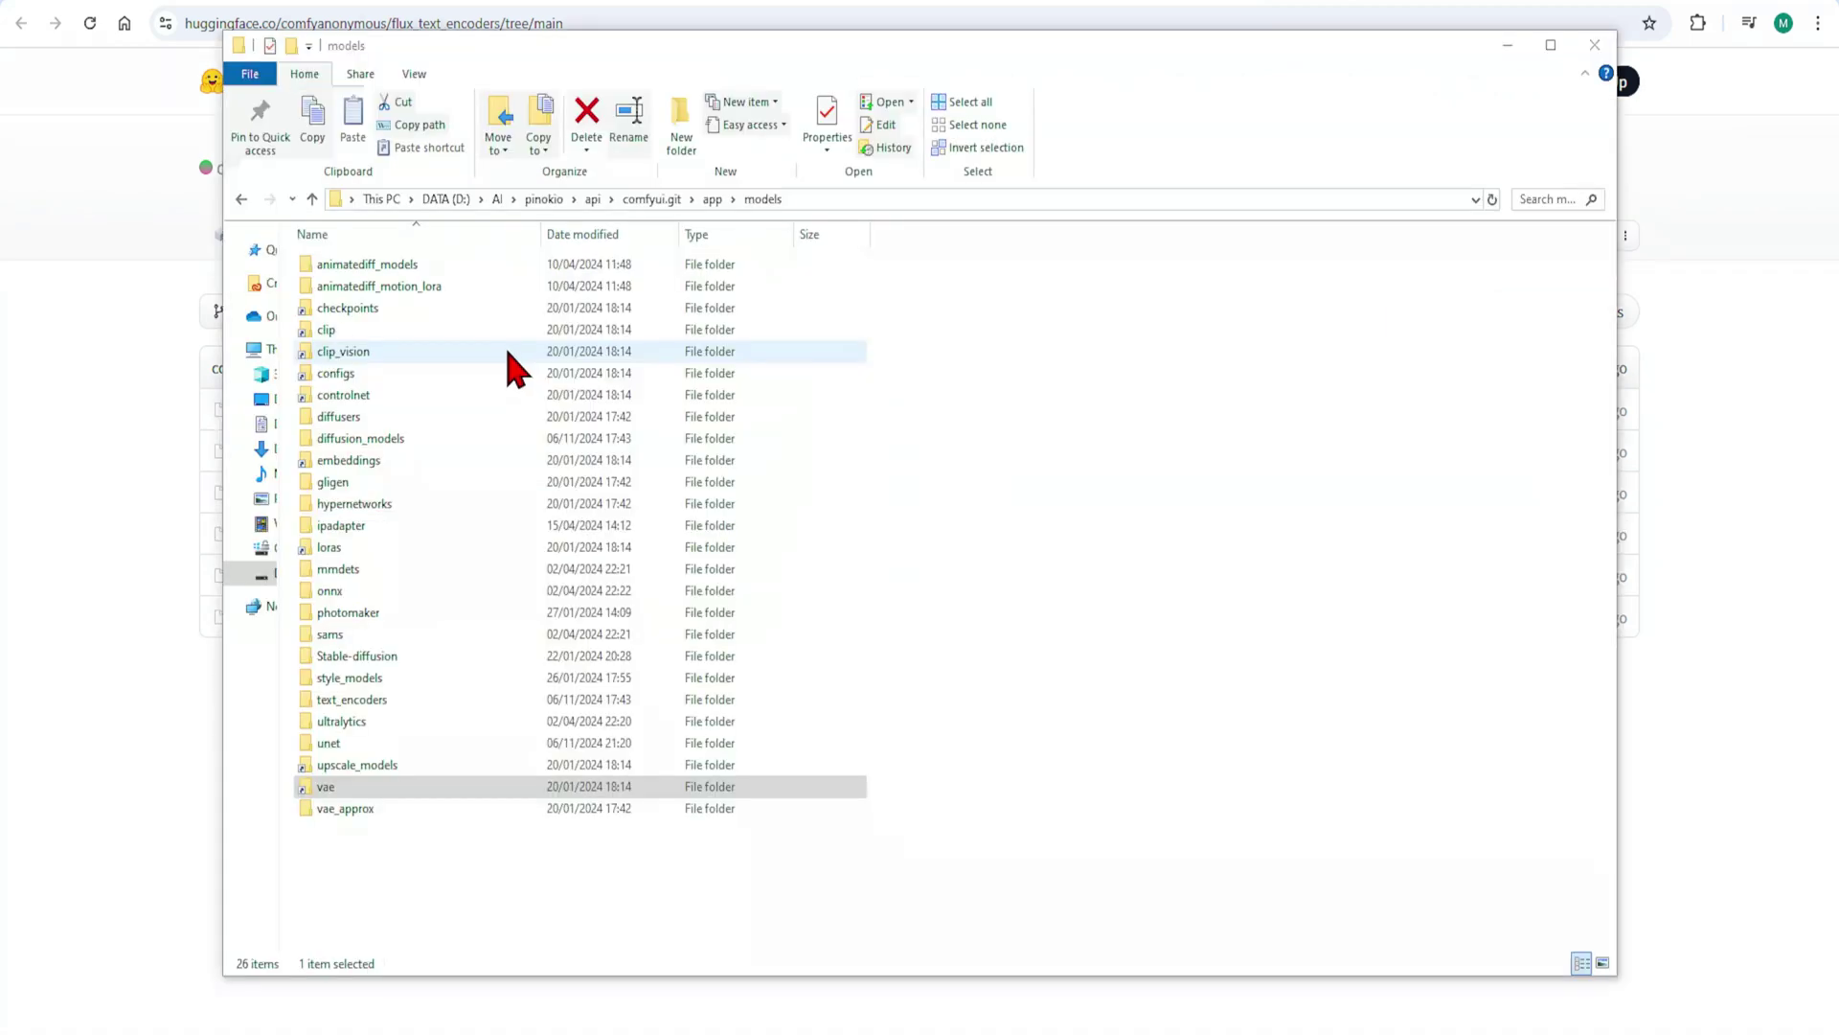
pyautogui.doubleClick(505, 356)
pyautogui.hotkey('ctrl', 'v')
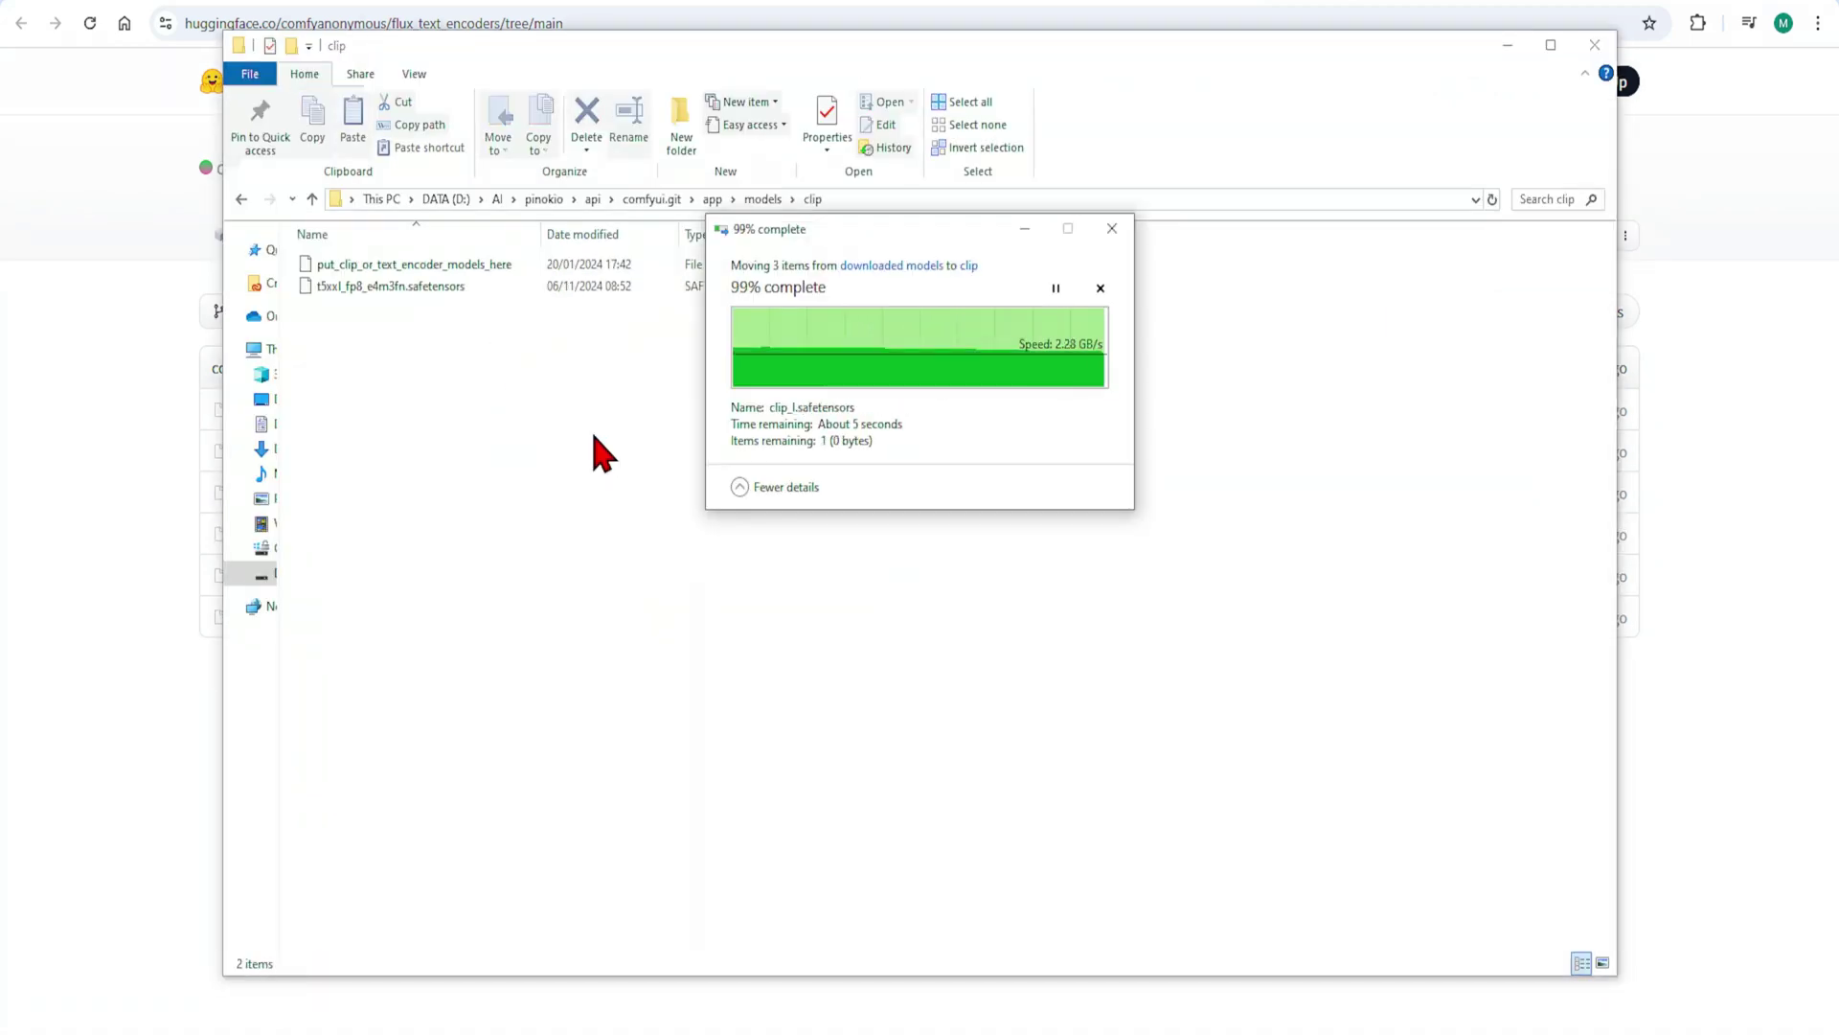
pyautogui.click(586, 485)
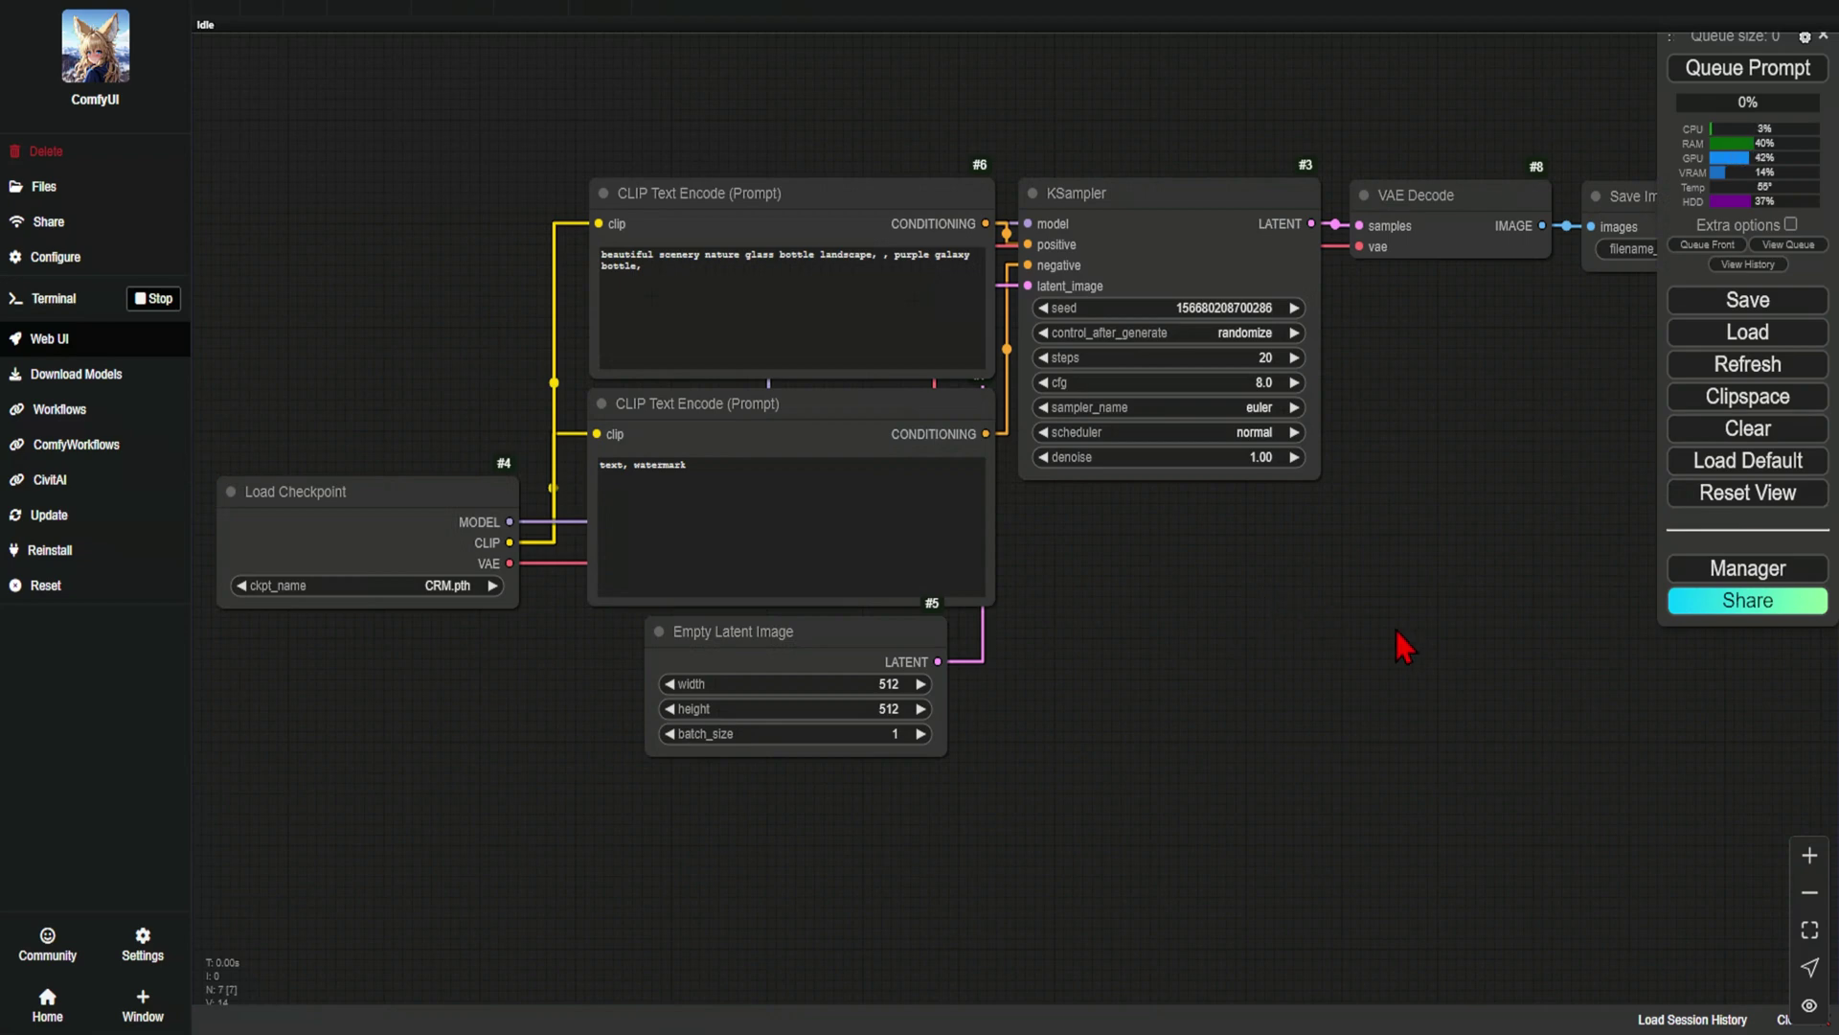
# Run Update All from the ComfyUI Manager menu.
pyautogui.click(1724, 568)
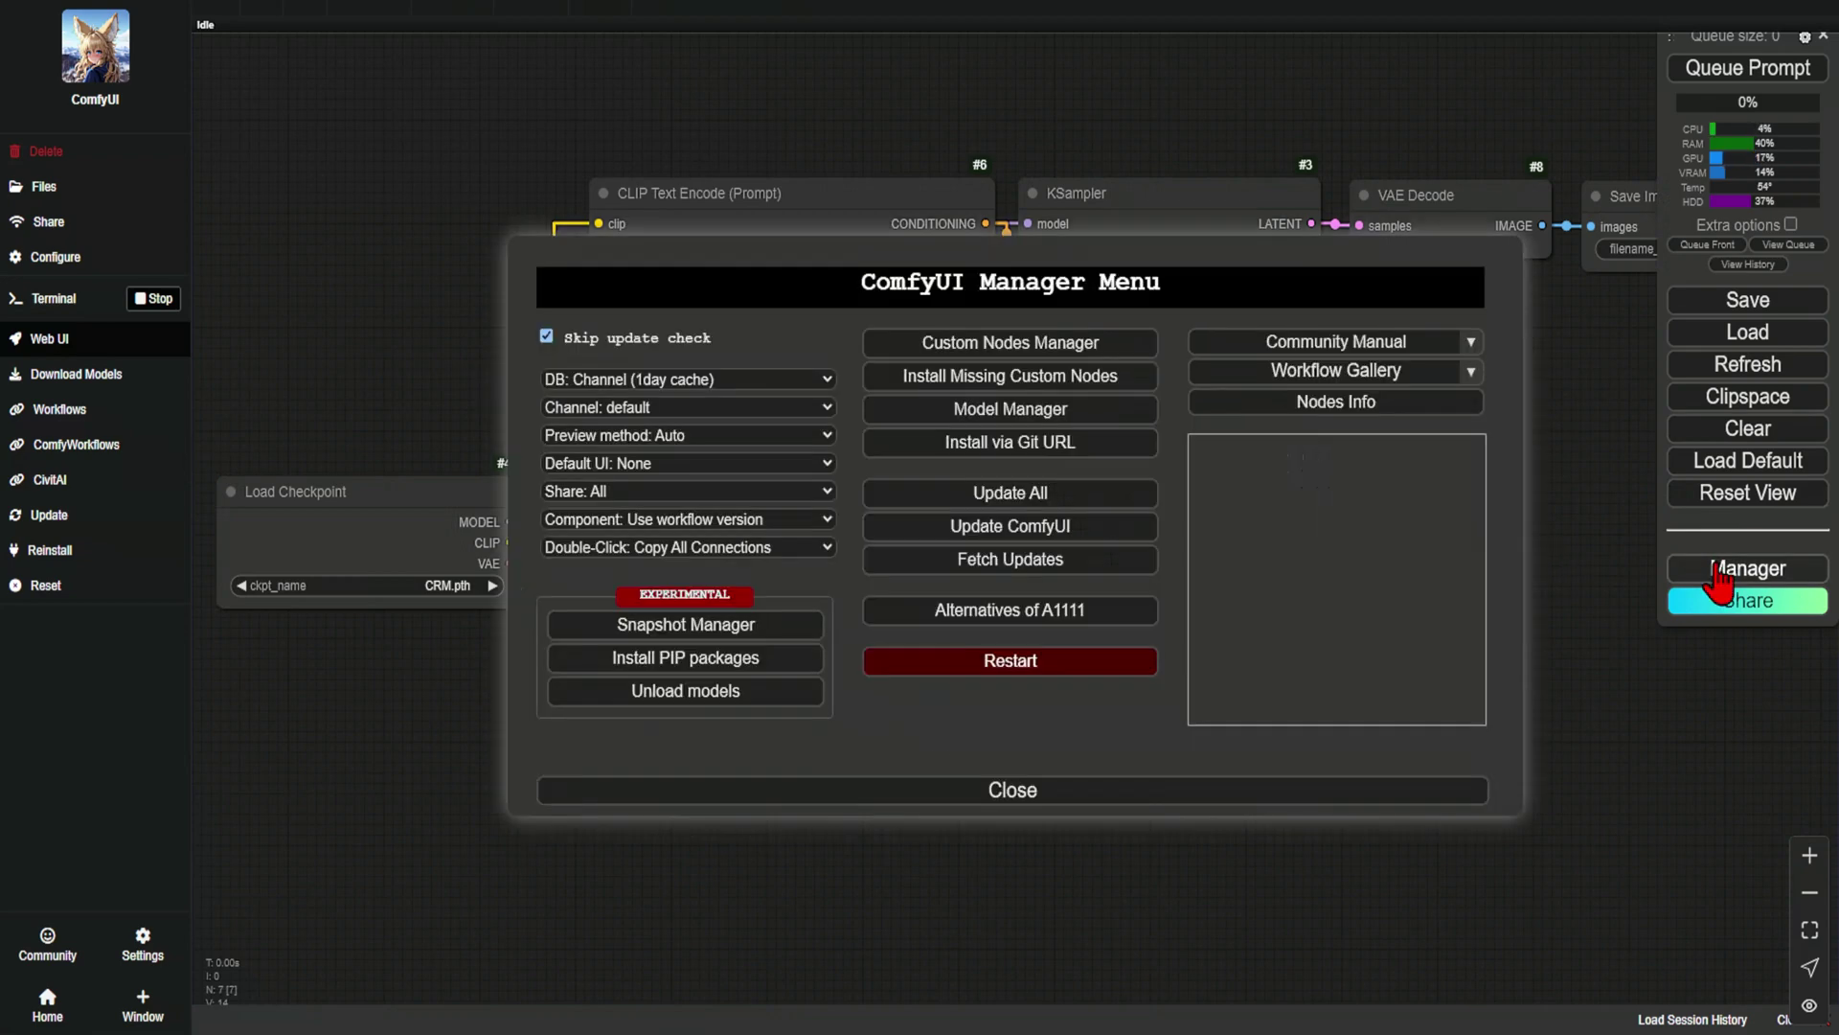
pyautogui.click(1103, 488)
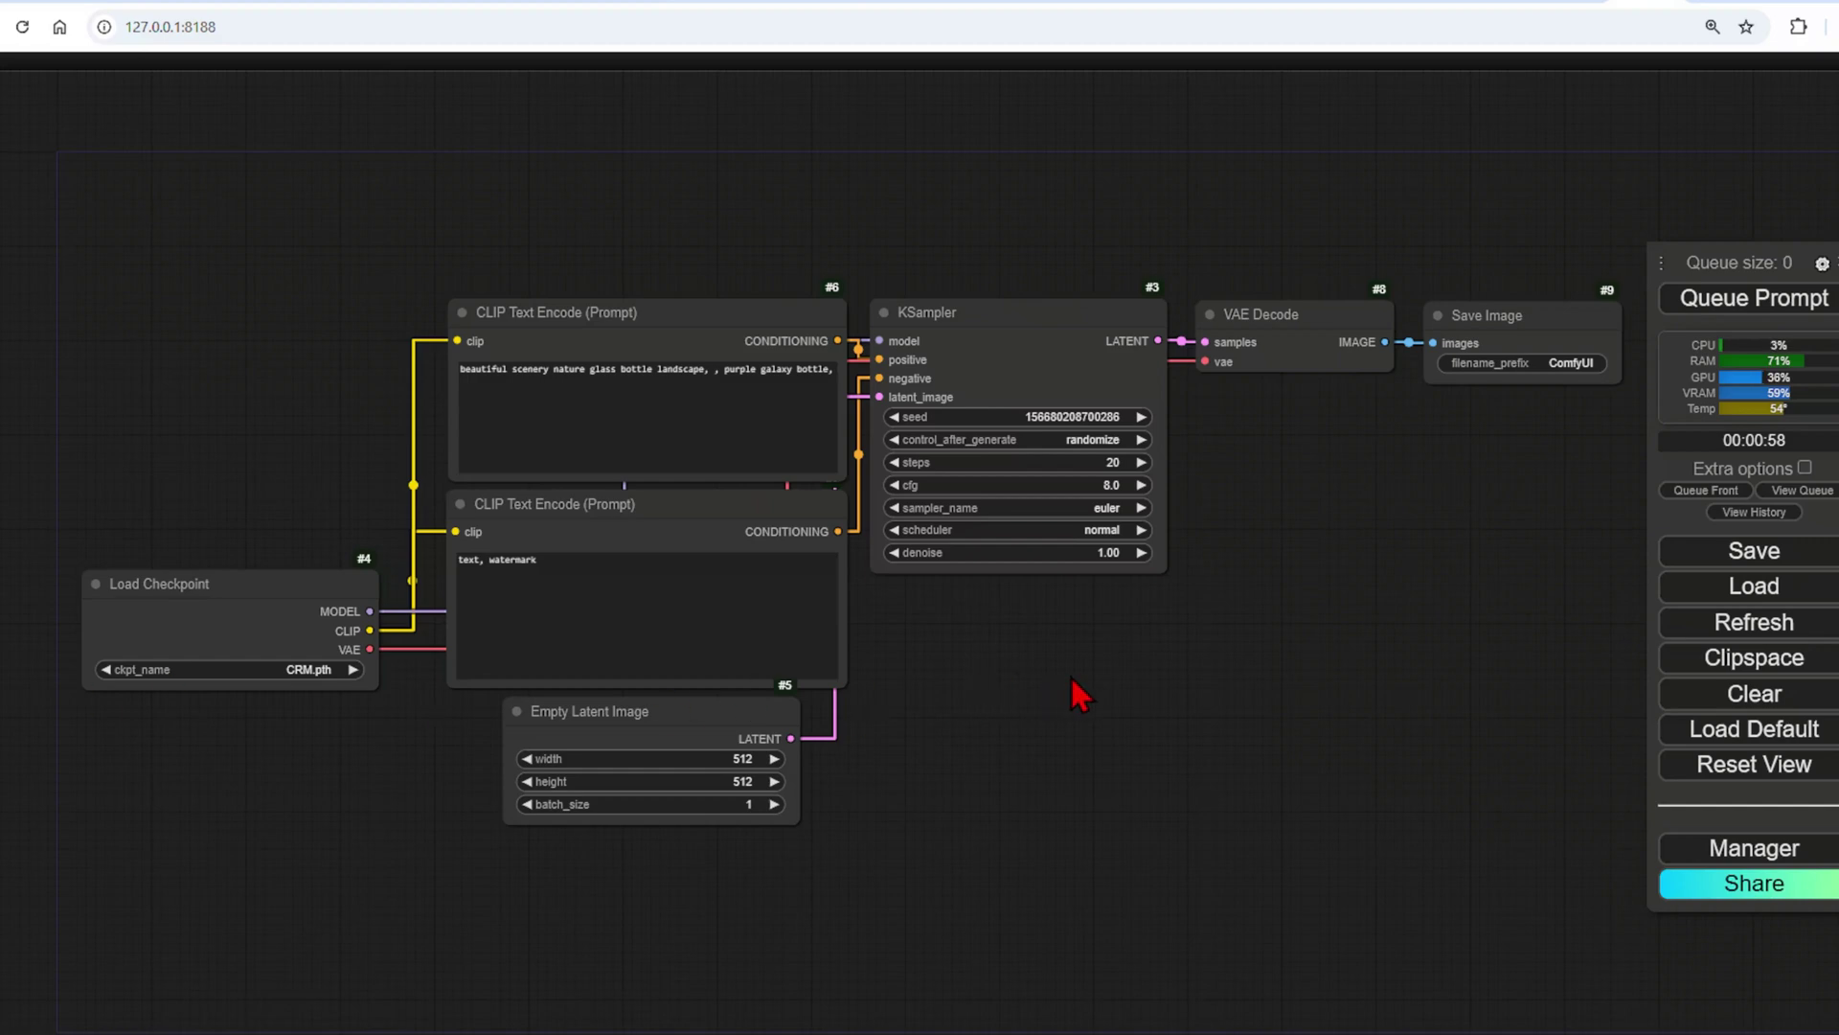
# Clear the current workflow and add a Load Diffusion Model node.
pyautogui.click(1678, 709)
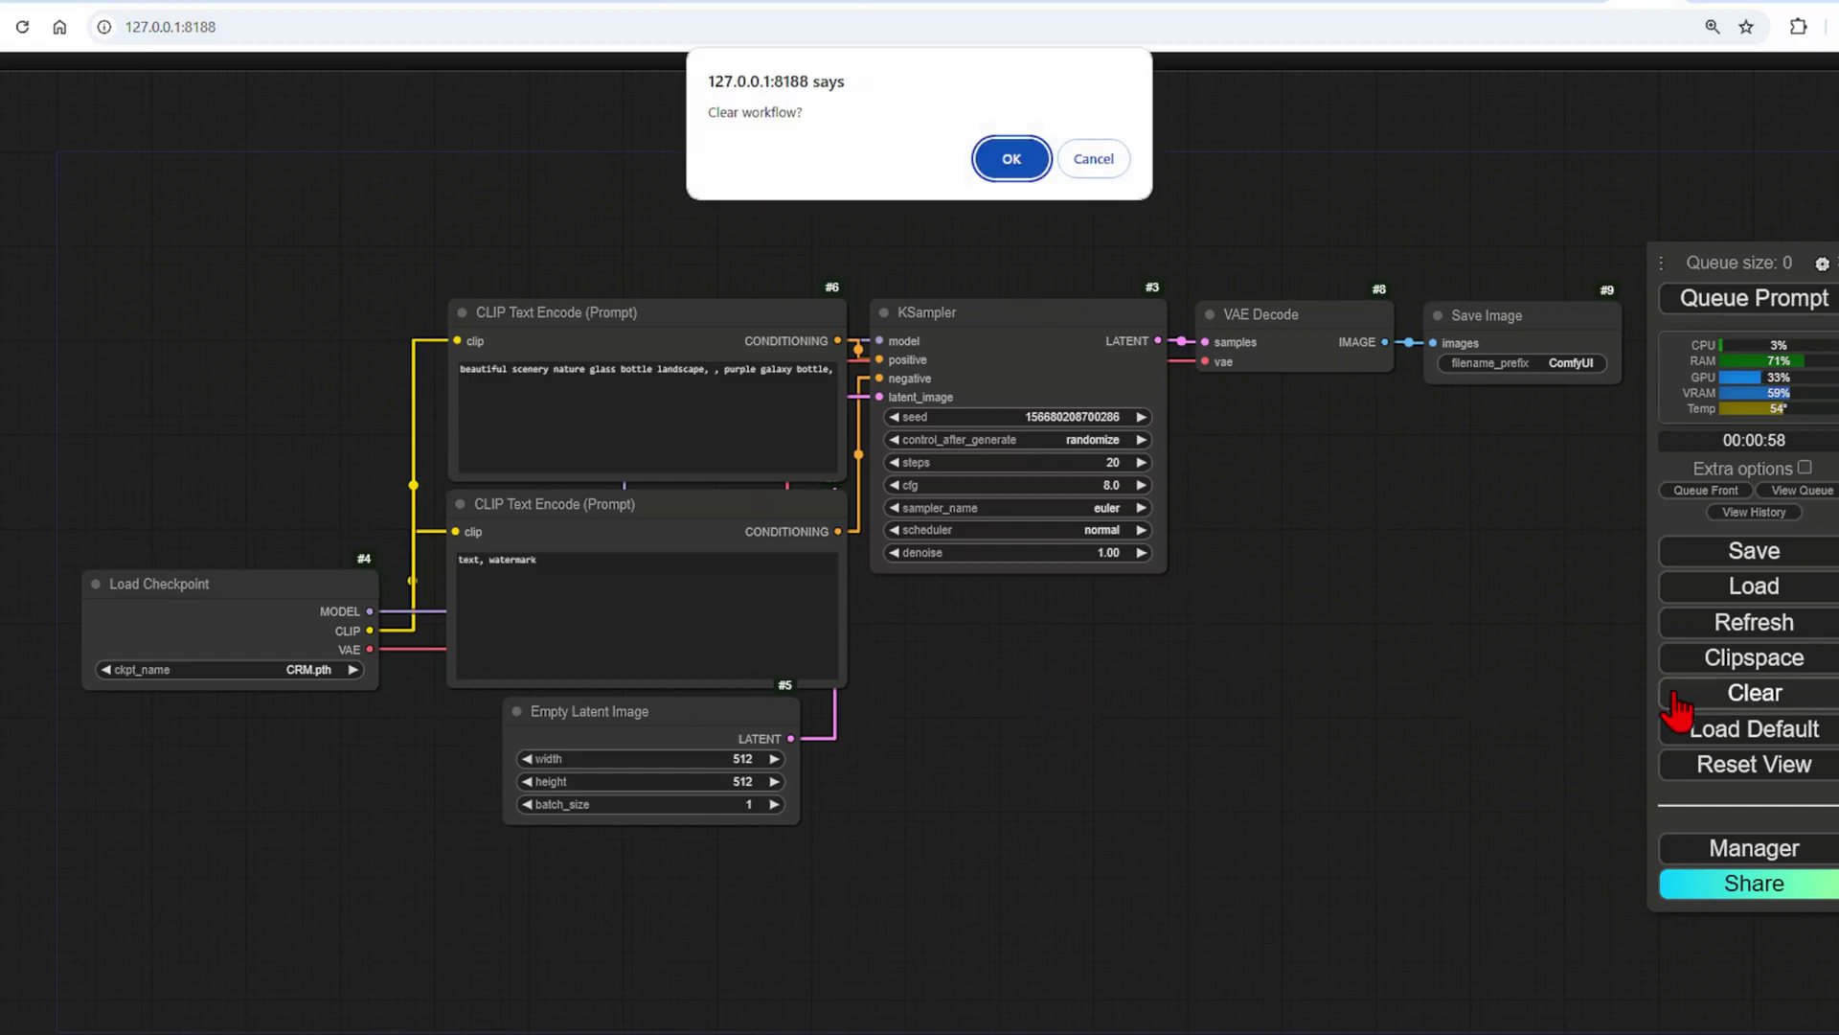
pyautogui.click(1021, 161)
pyautogui.doubleClick(308, 390)
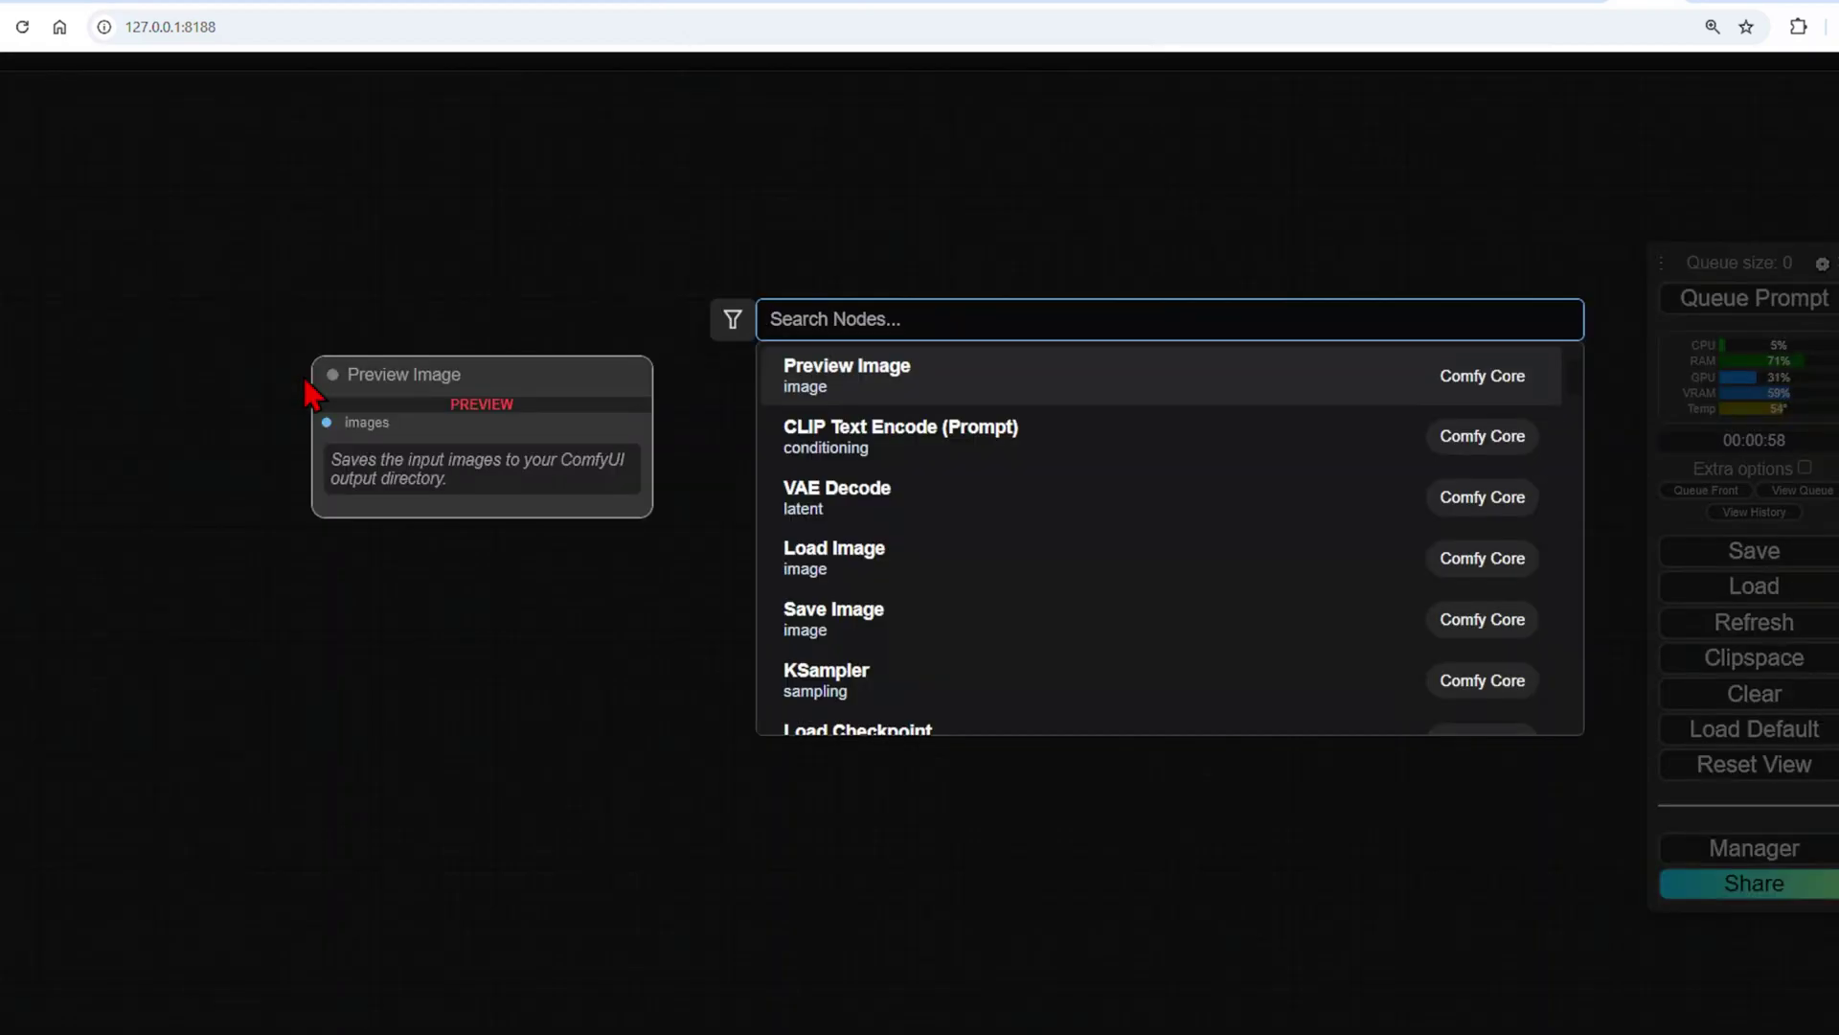
pyautogui.write('load diffusion')
pyautogui.click(1048, 388)
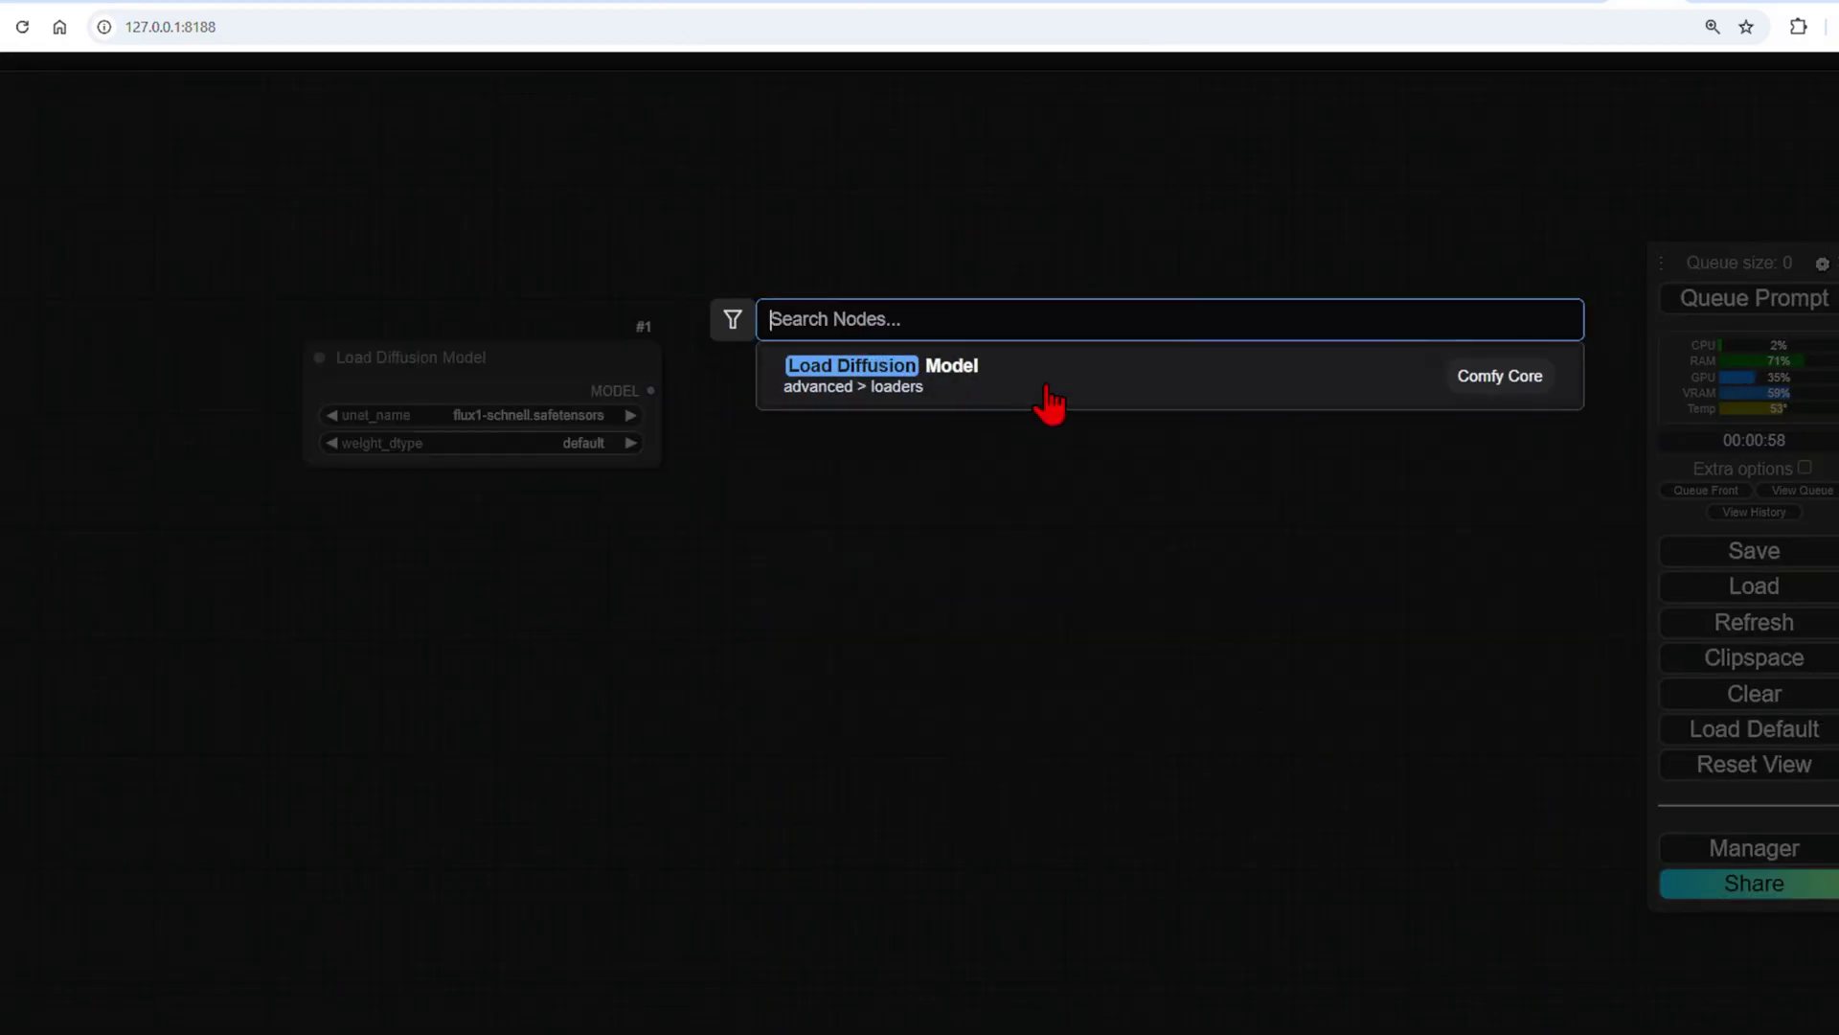
# Add a DualCLIPLoader node beneath the Load Diffusion Model node.
pyautogui.doubleClick(436, 555)
pyautogui.write('dual clip ')
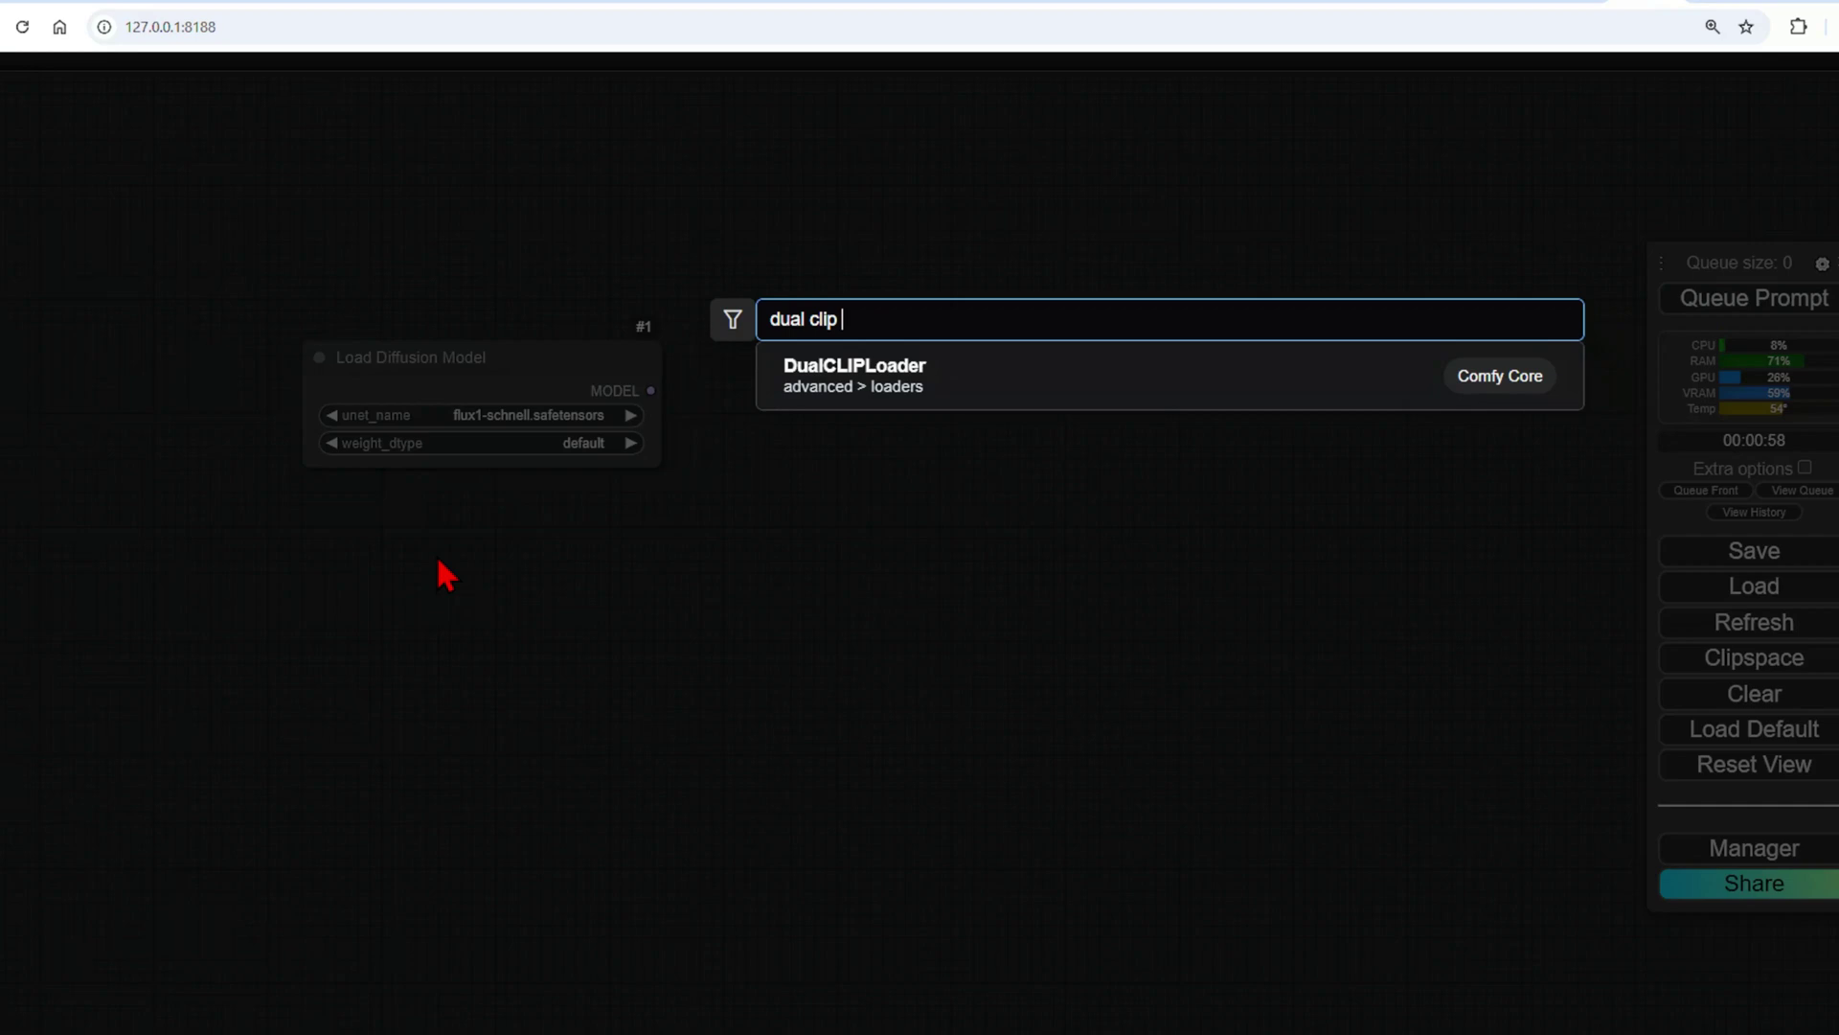
pyautogui.write('lo')
pyautogui.click(985, 395)
pyautogui.moveTo(702, 556); pyautogui.dragTo(572, 543)
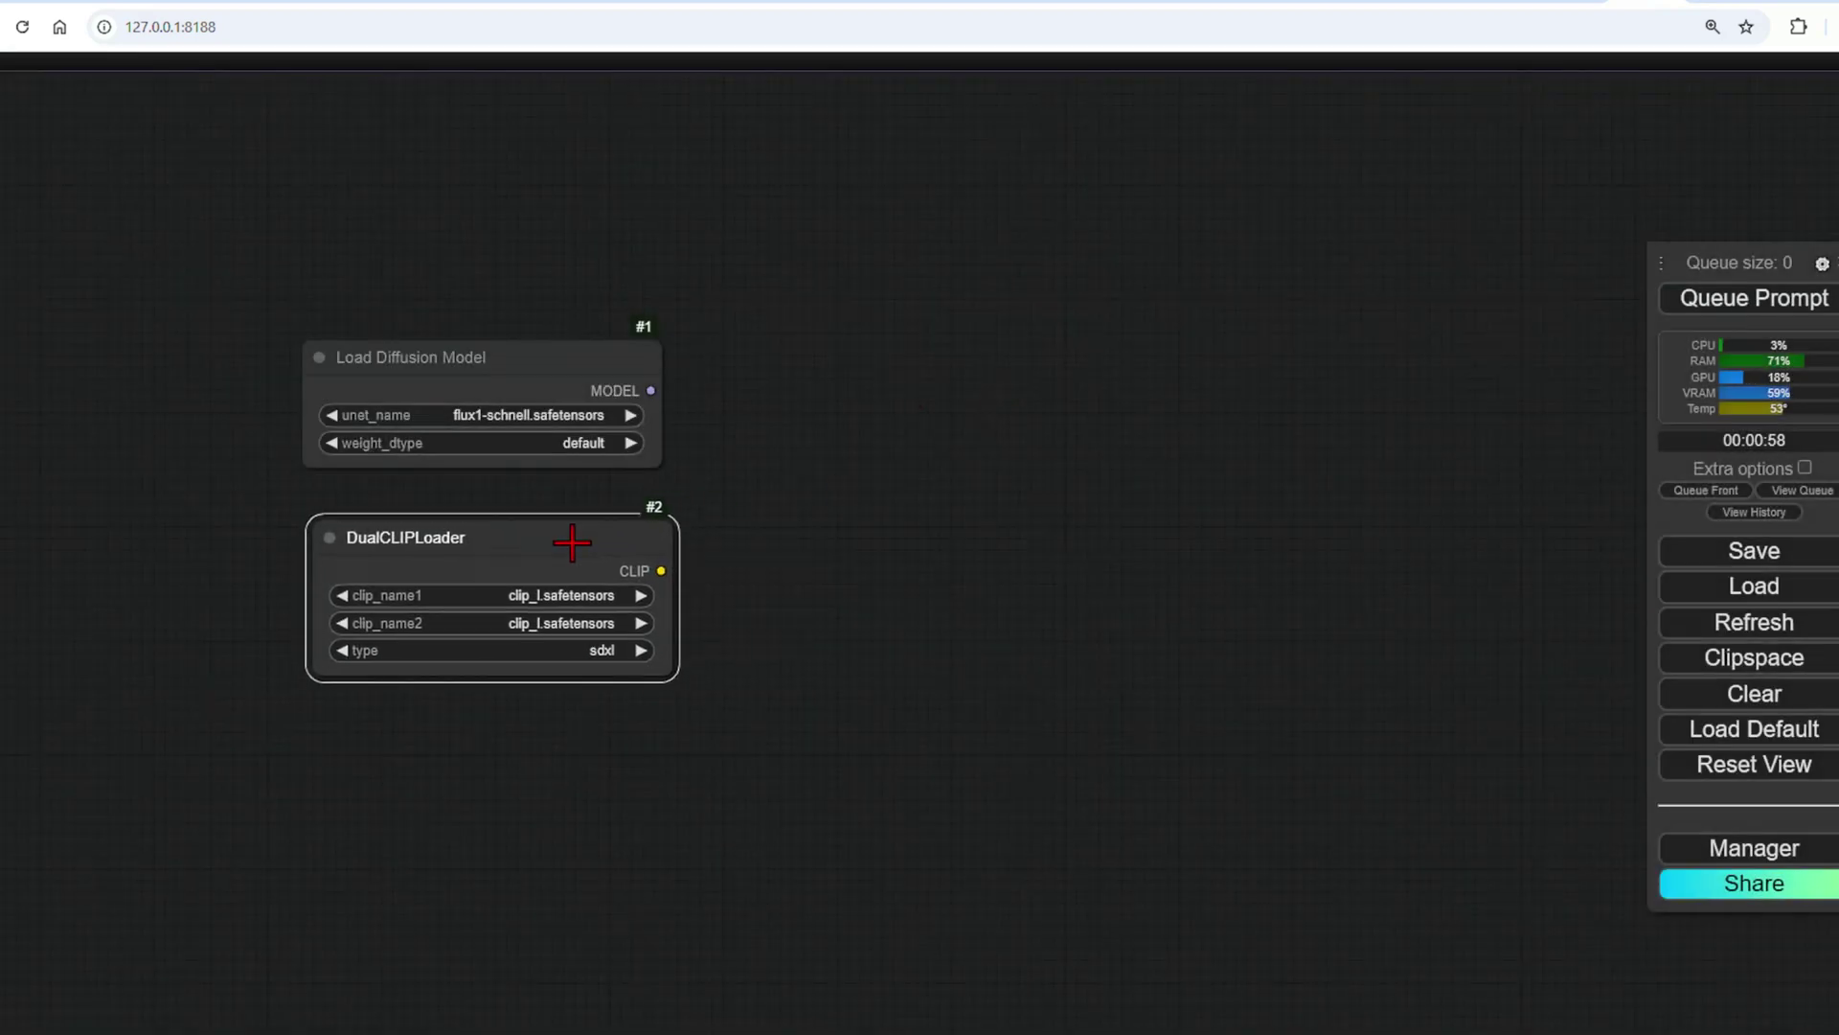
# Check the Load Diffusion Model's flux1-schnell choice against the unet folder in File Explorer.
pyautogui.click(629, 420)
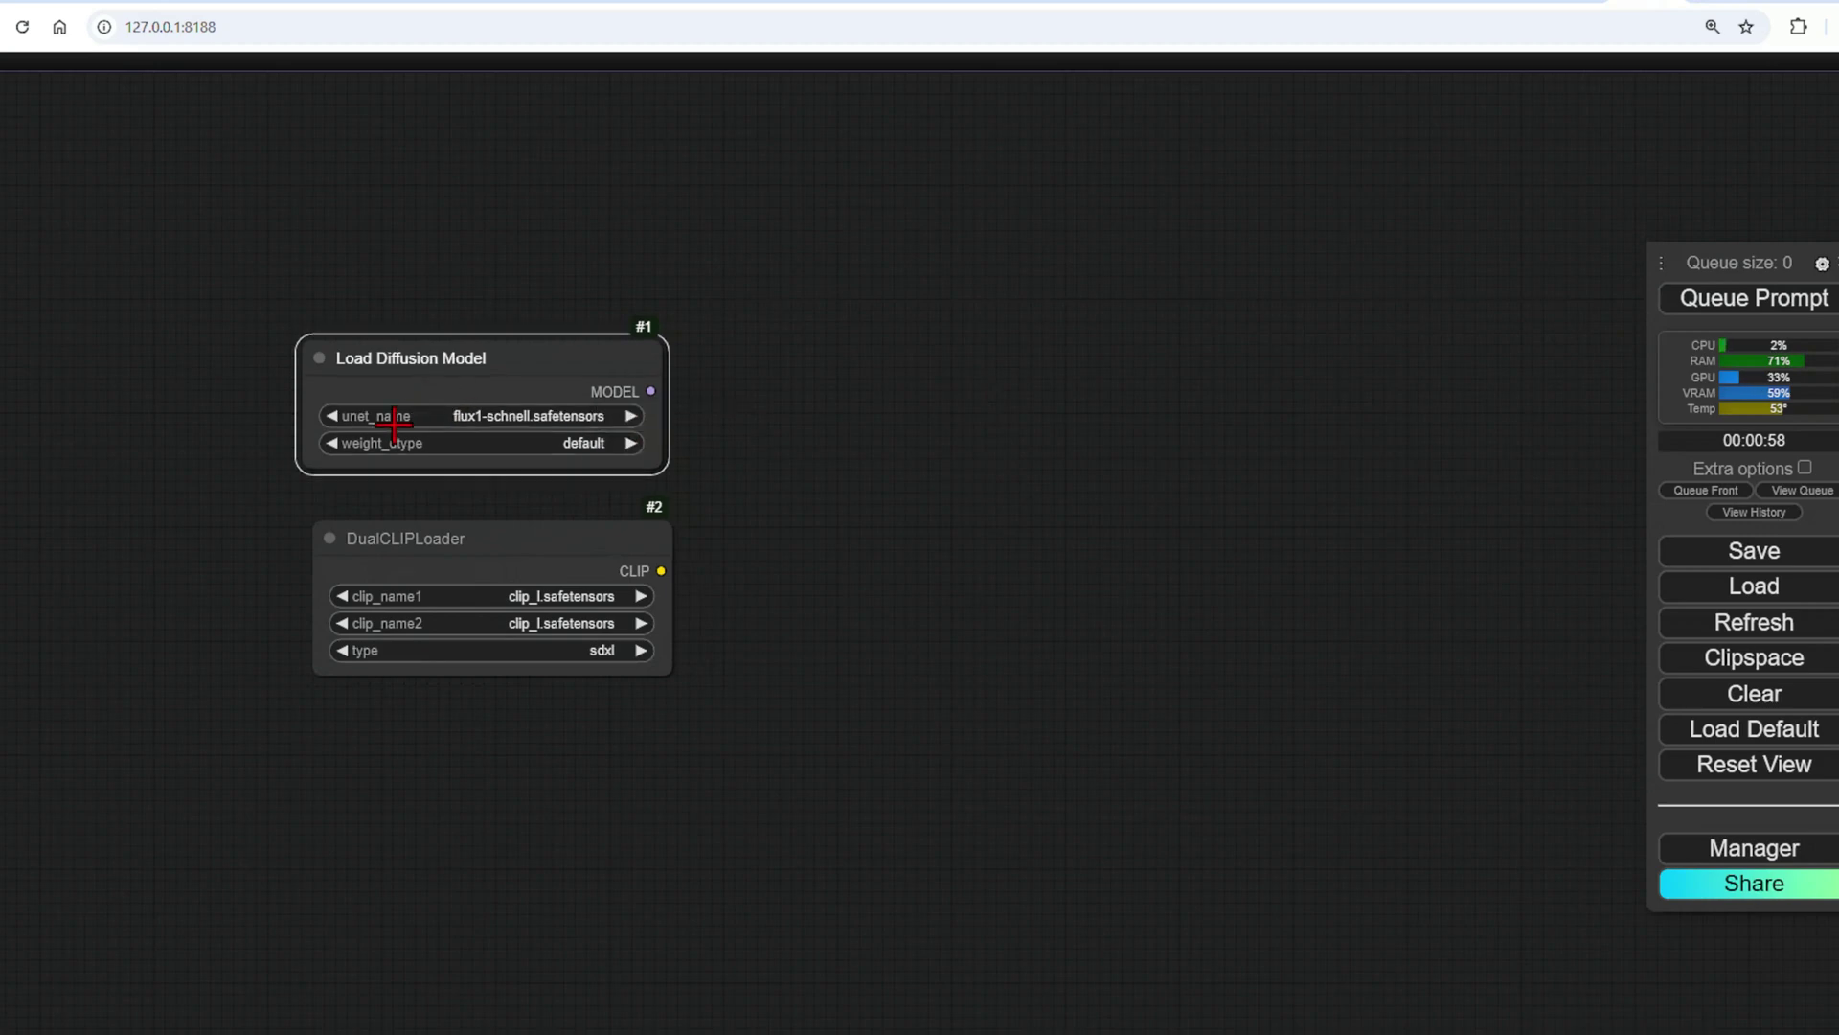
pyautogui.moveTo(191, 1033)
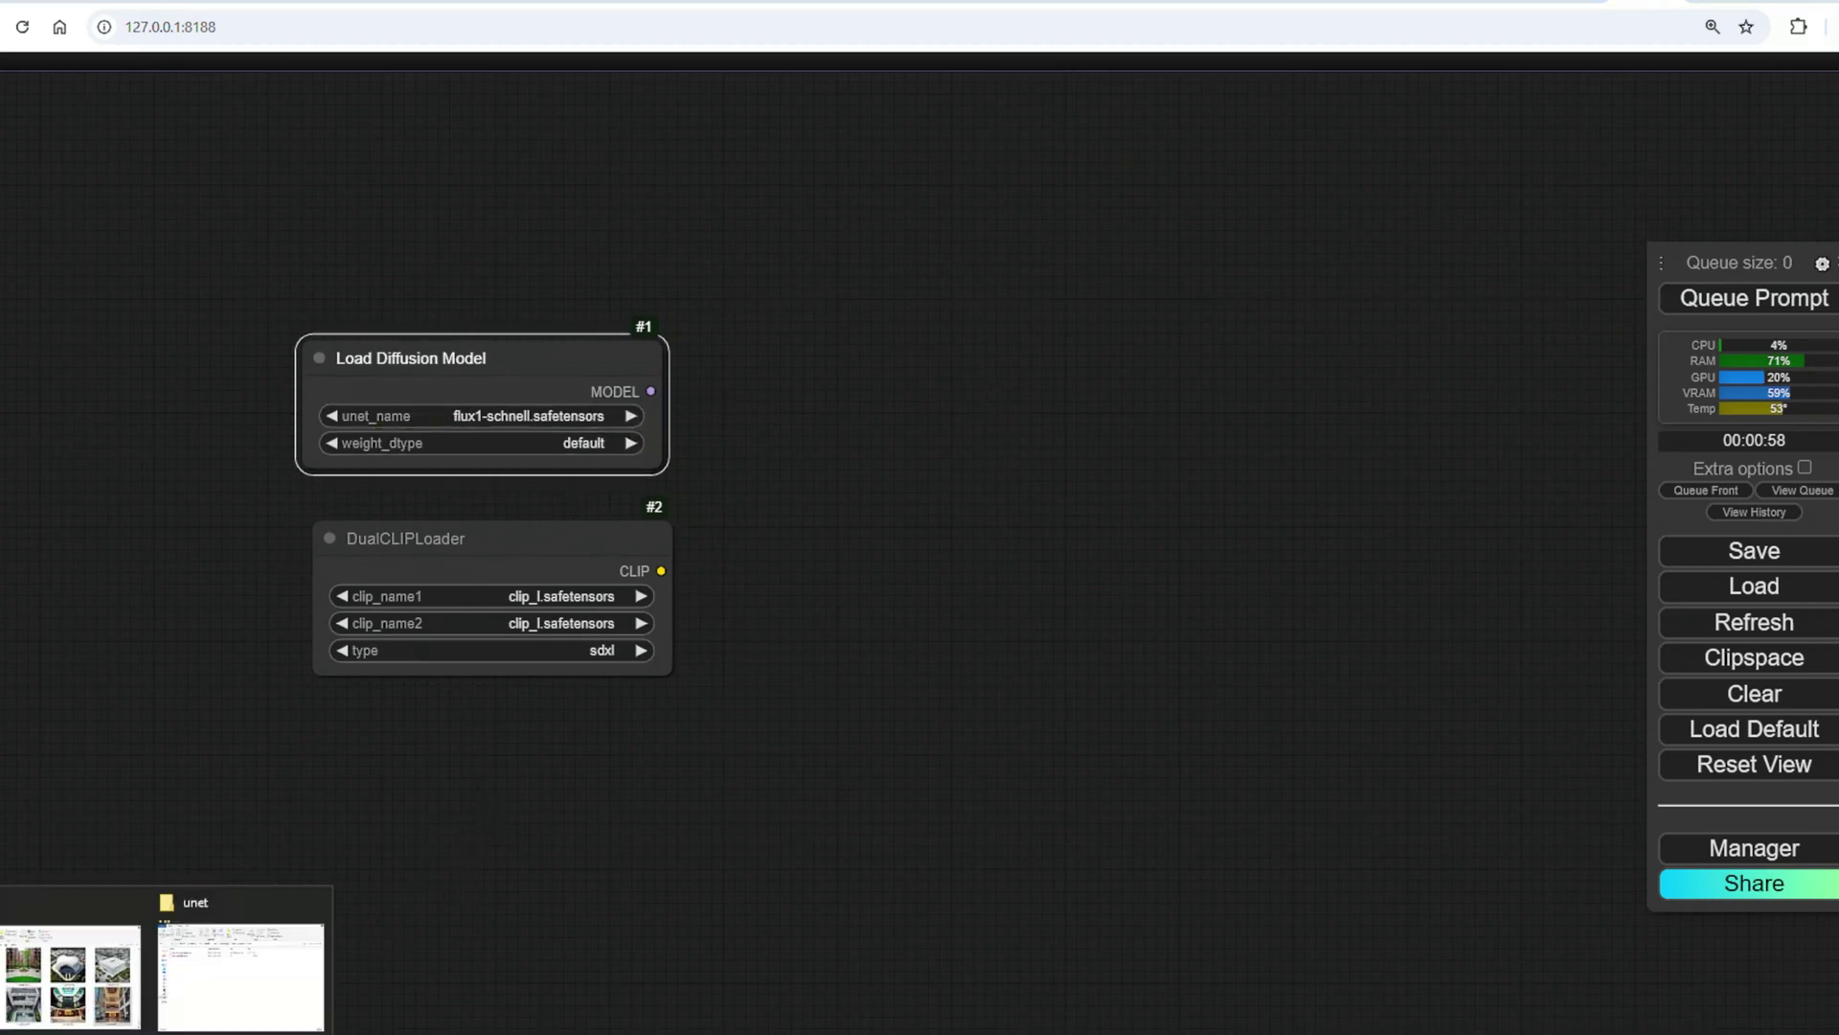
pyautogui.click(214, 993)
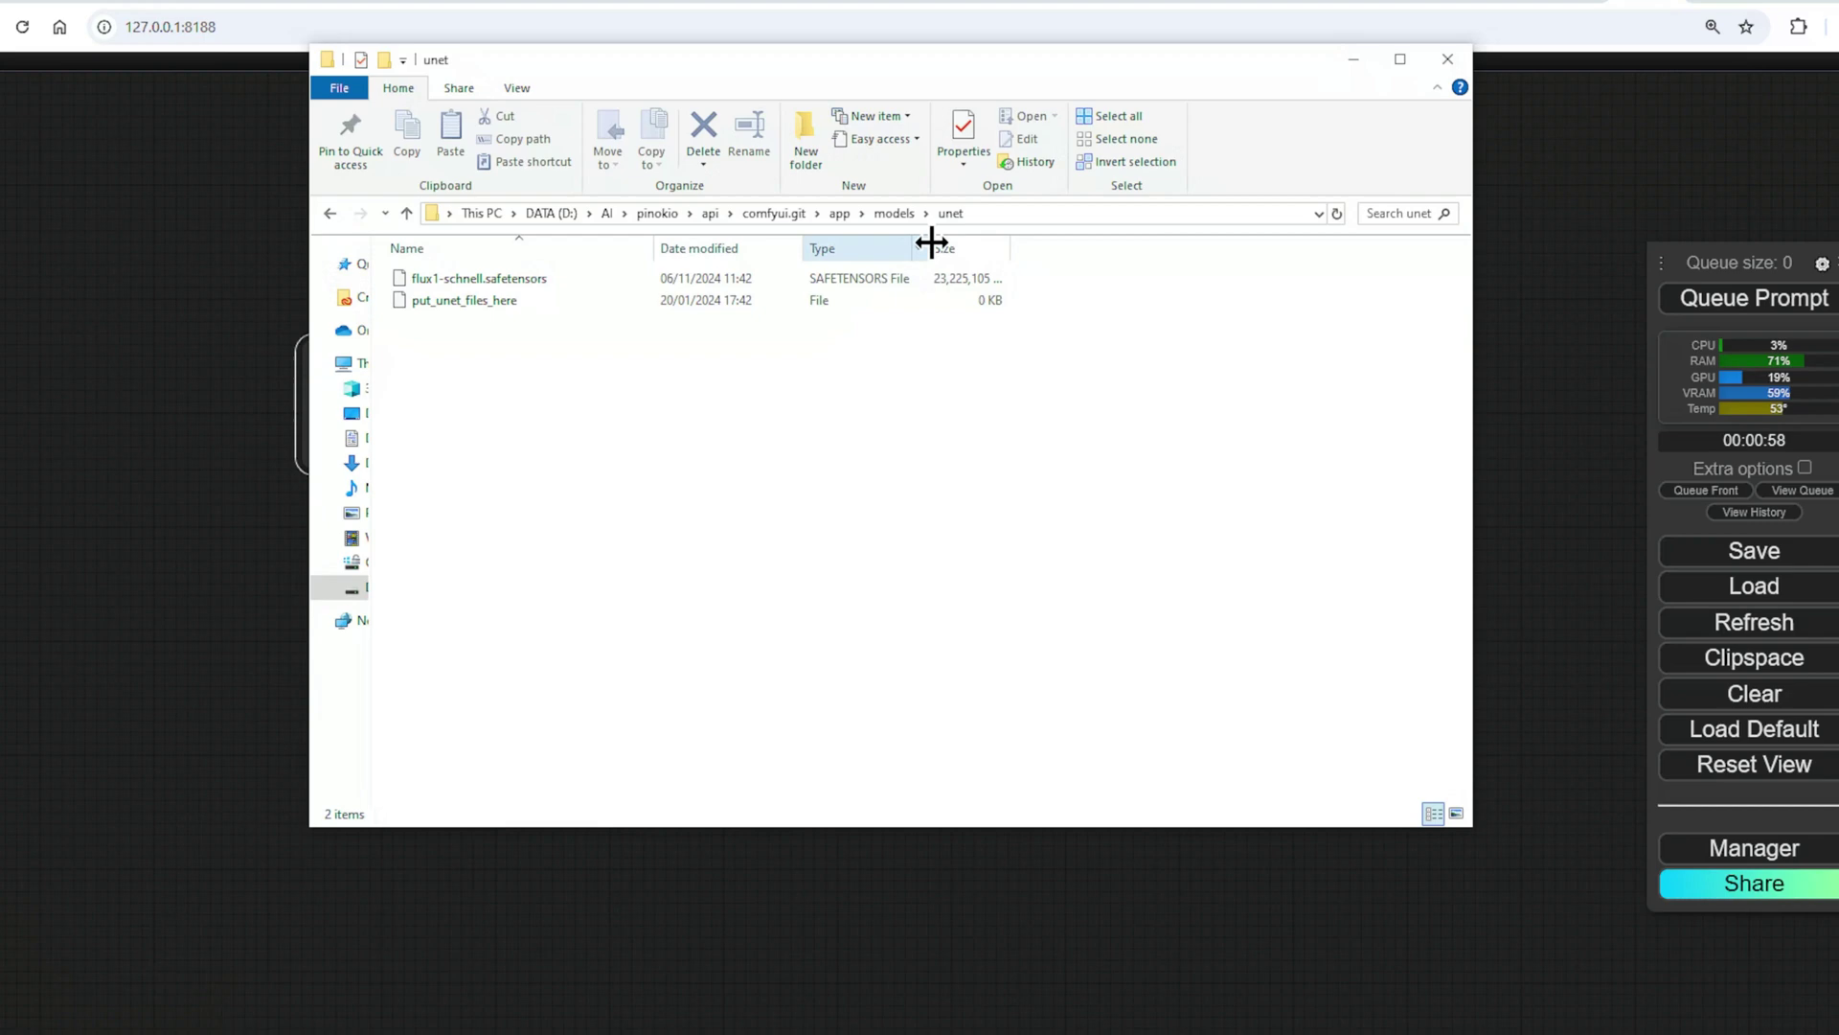
pyautogui.hotkey('alt', 'Tab')
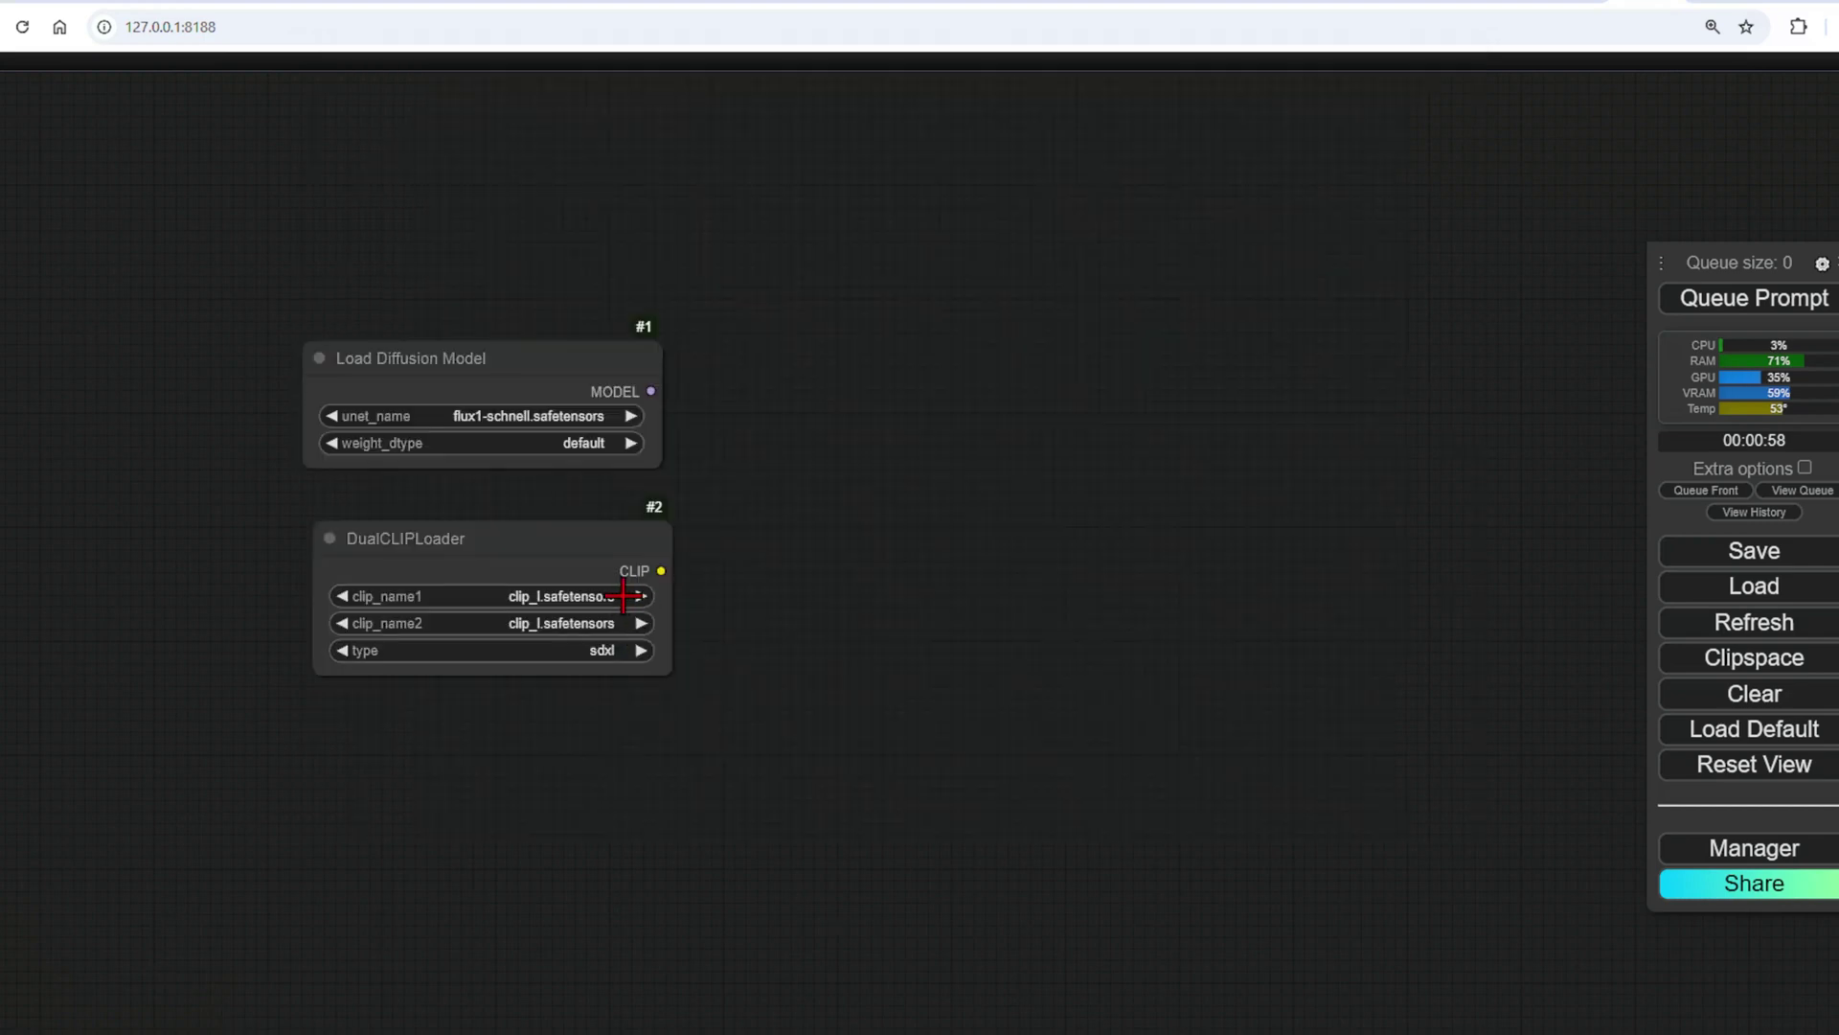
# Set DualCLIPLoader to clip_l.safetensors, t5xxl_fp16.safetensors and type flux.
pyautogui.click(624, 596)
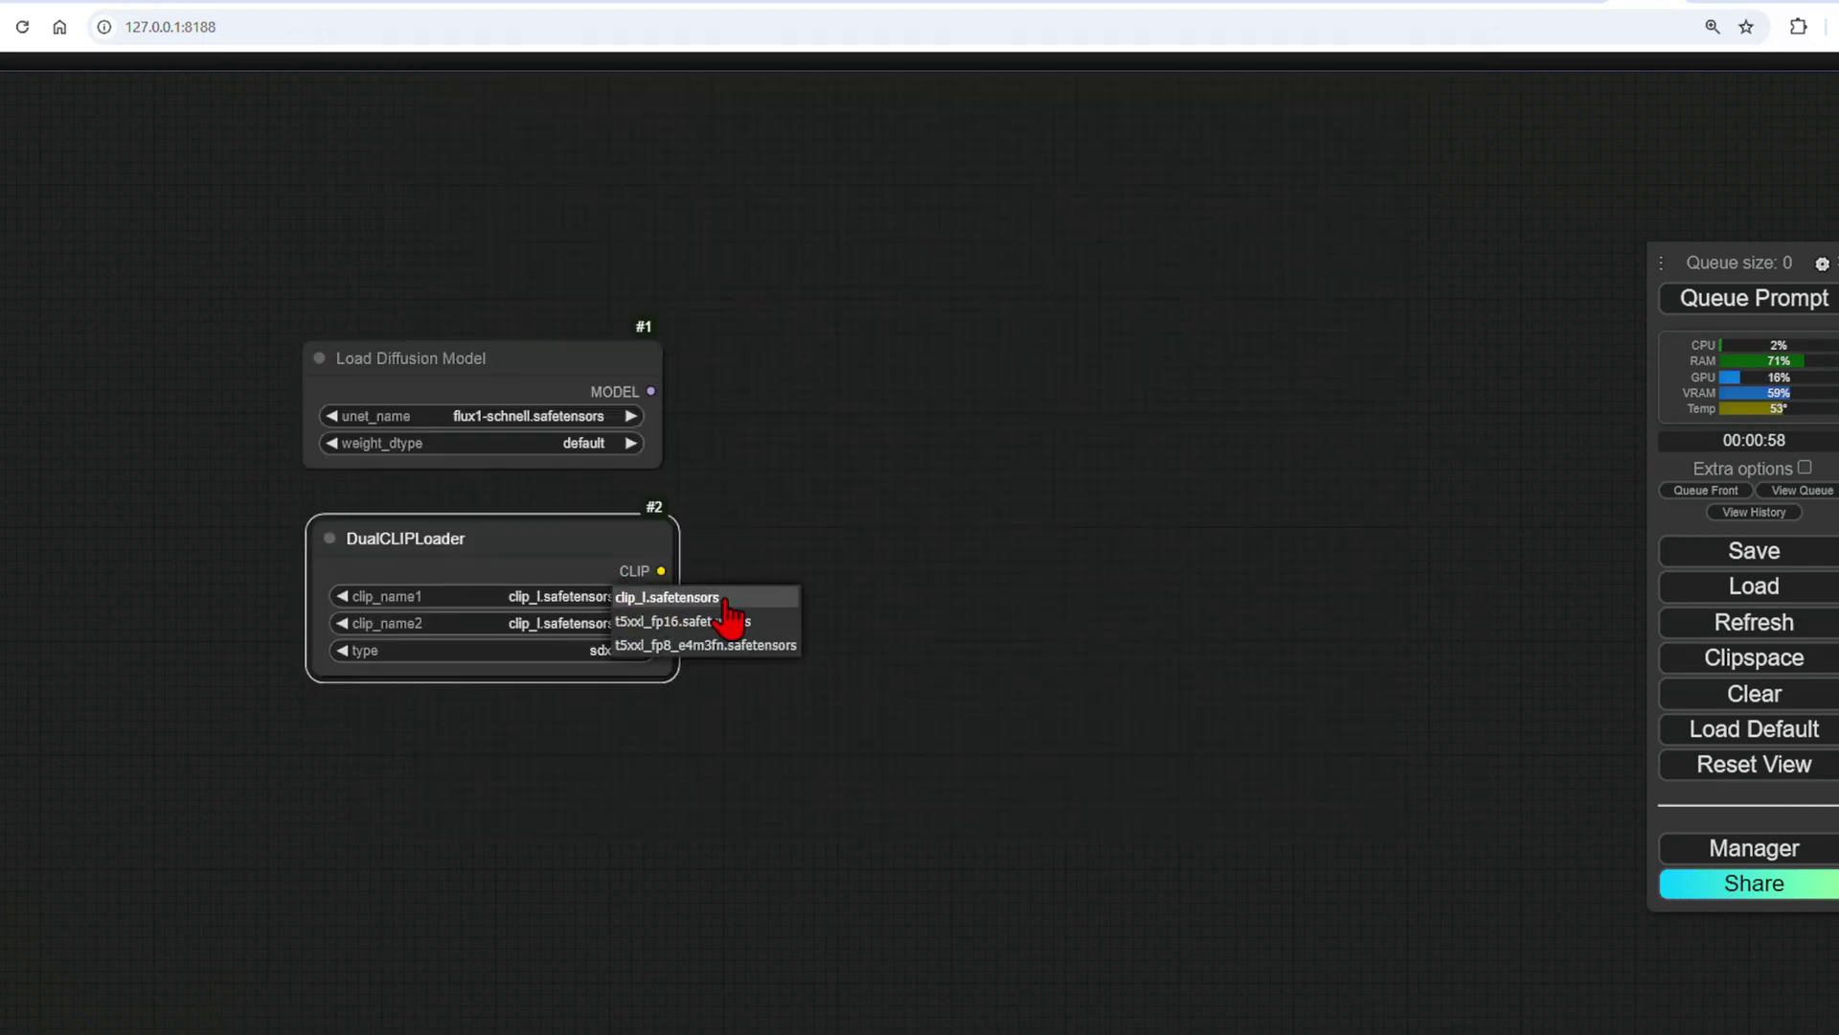
pyautogui.click(723, 600)
pyautogui.click(611, 623)
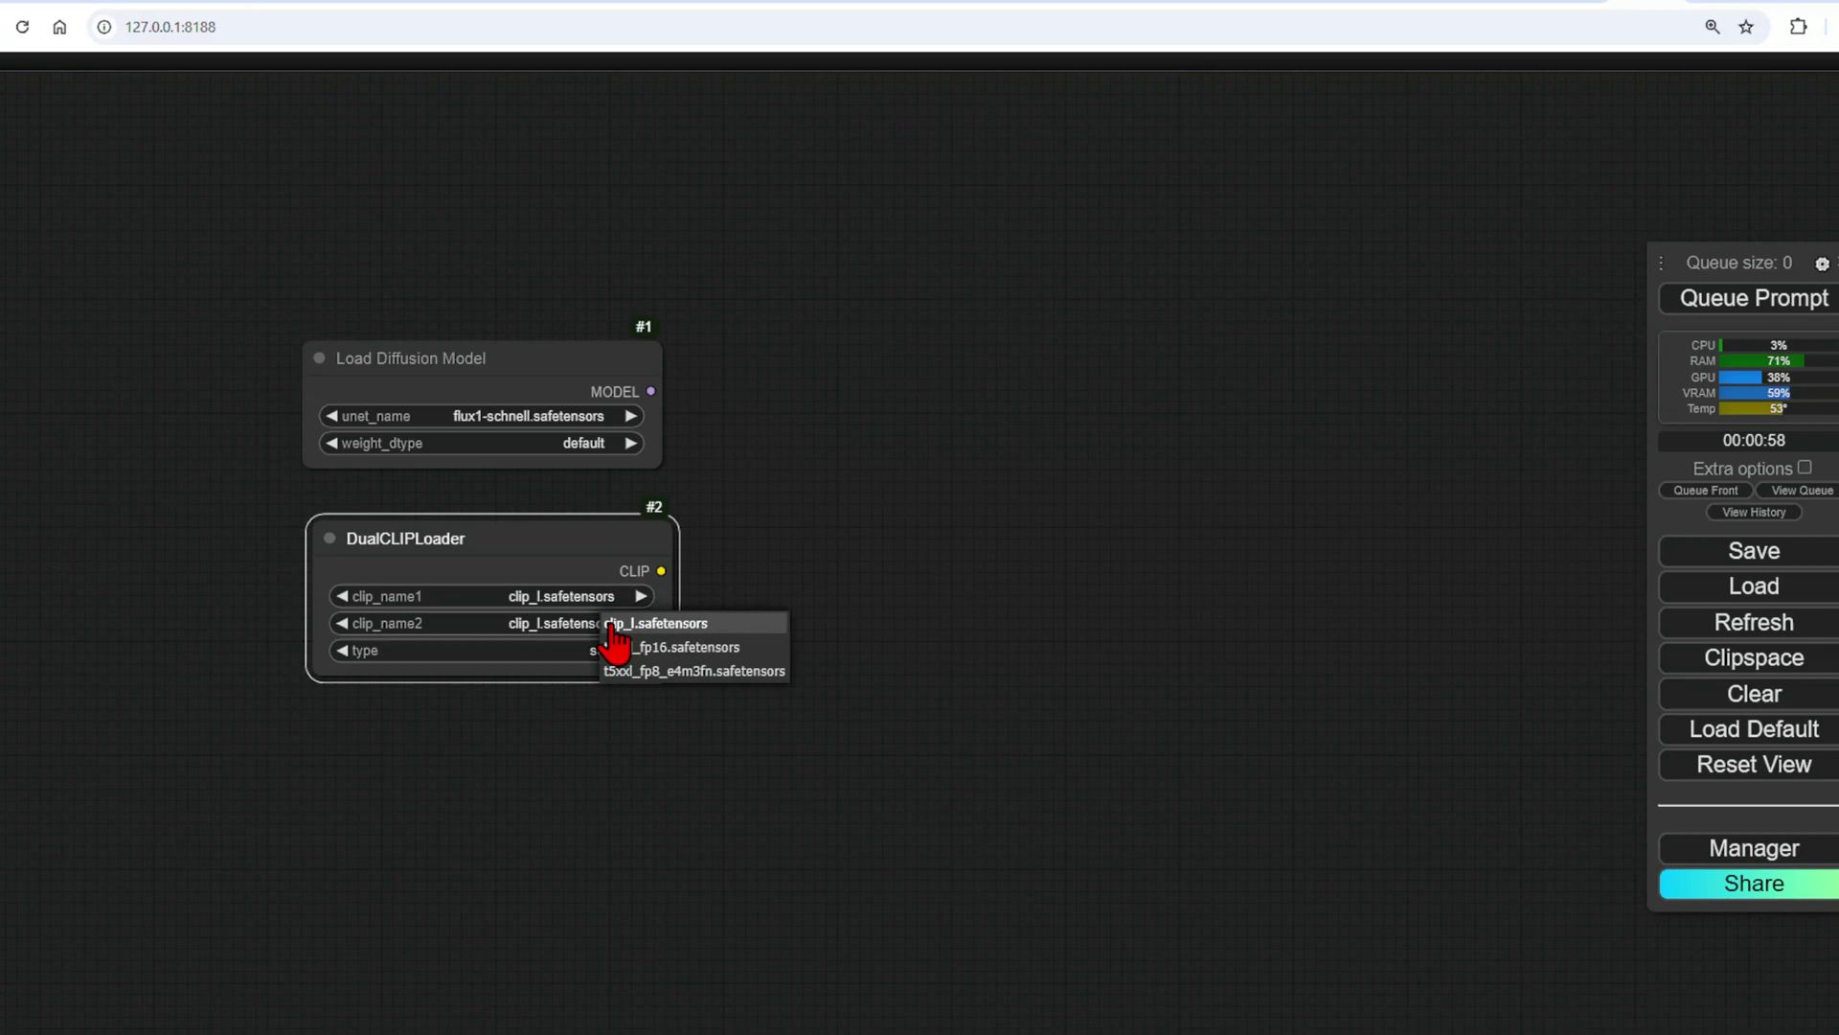
pyautogui.click(763, 649)
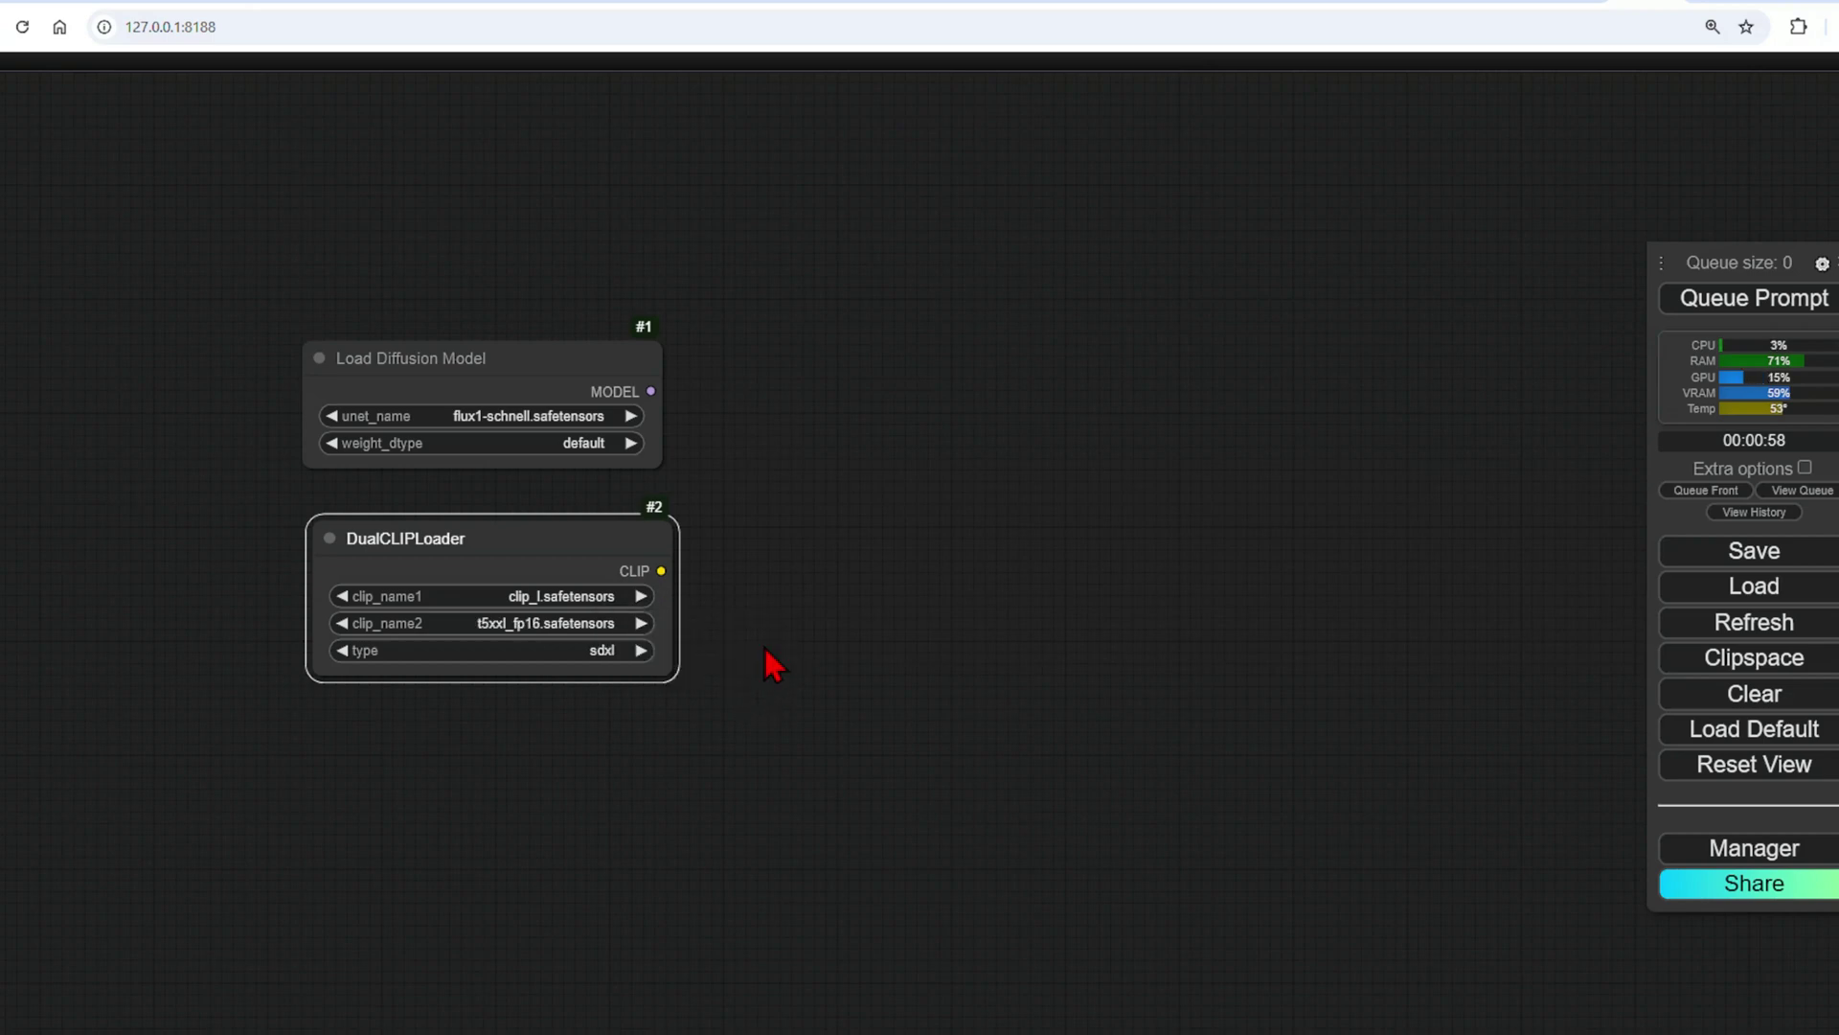
pyautogui.click(575, 650)
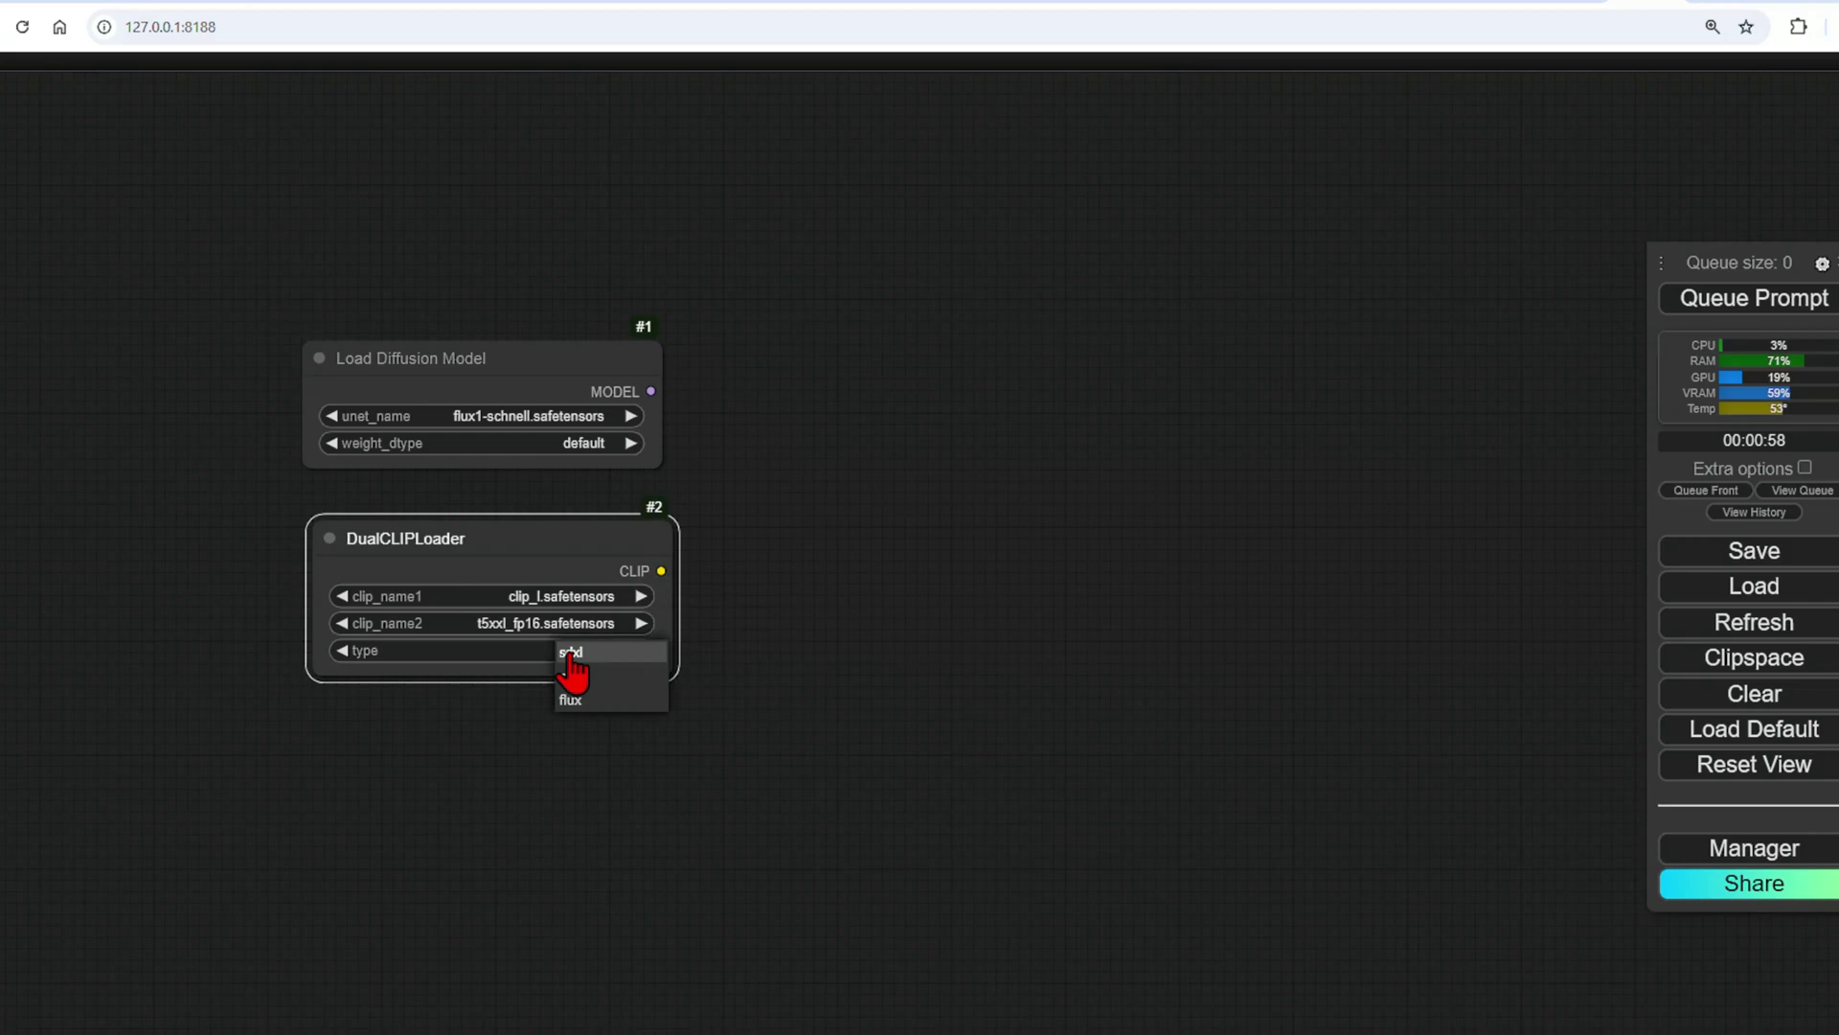
pyautogui.click(638, 709)
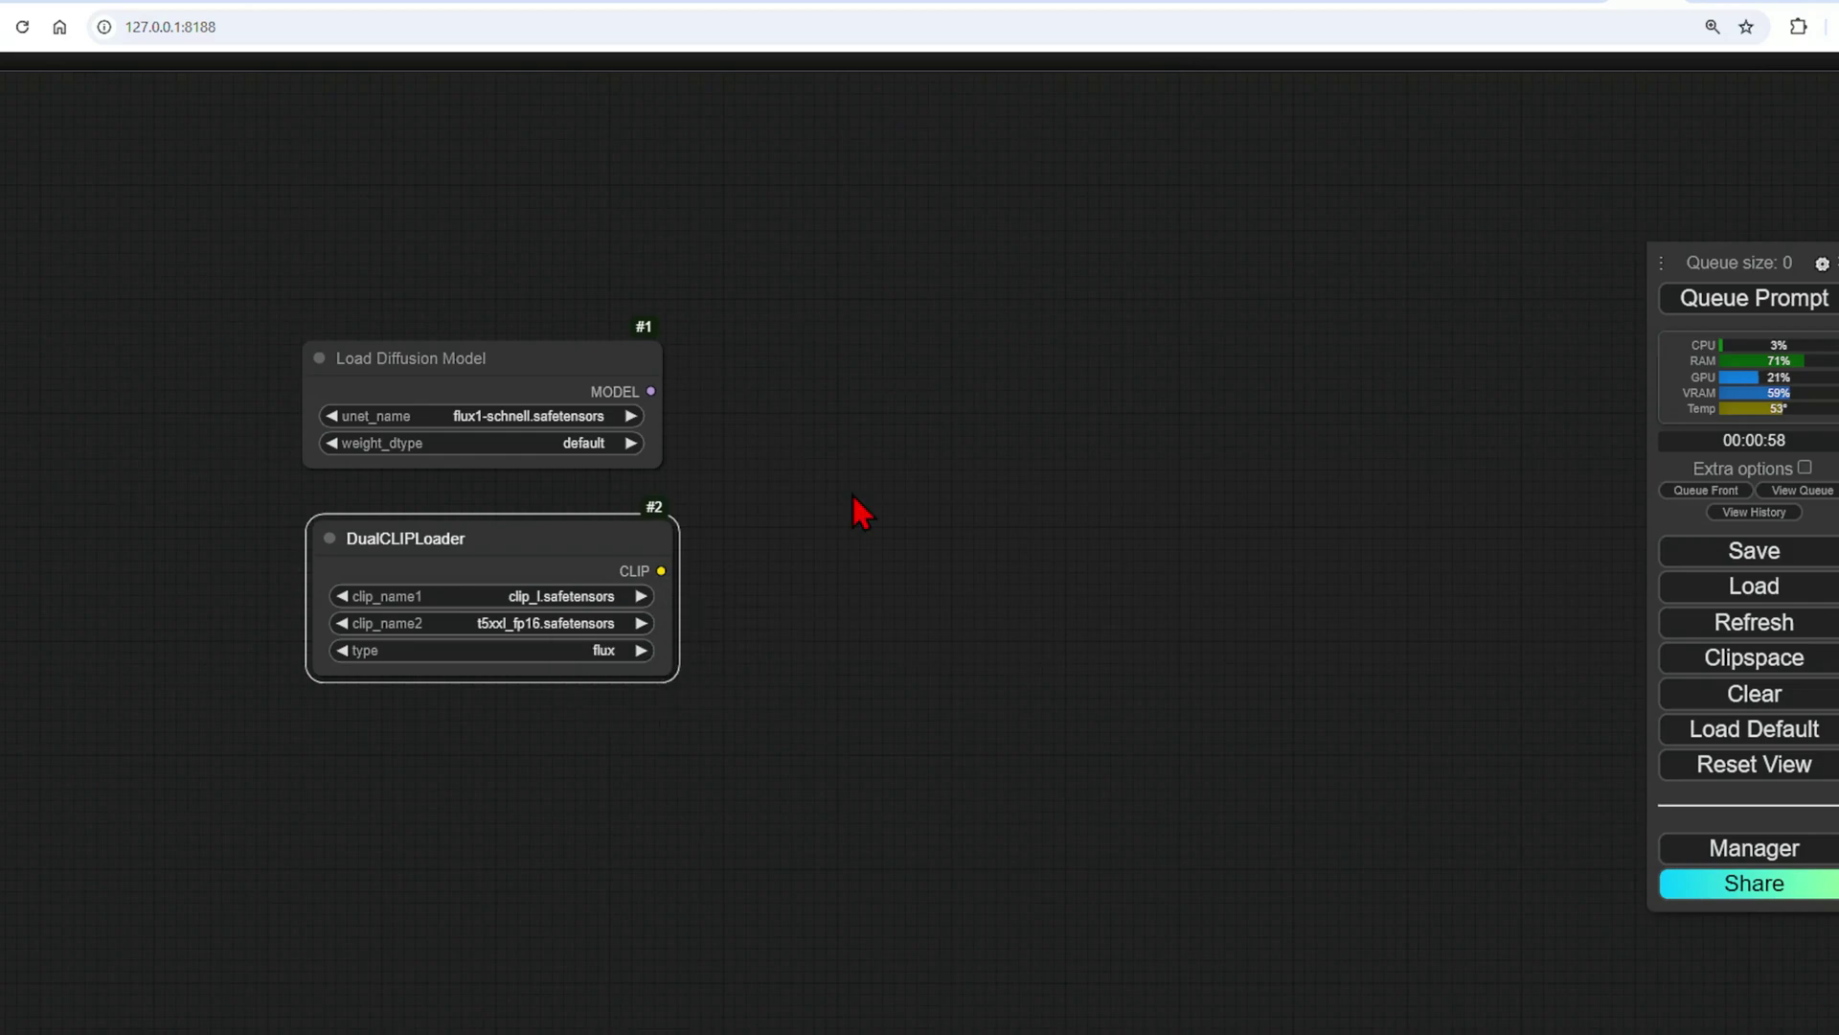
# Add a CLIP Text Encode (Prompt) node to the right of the loaders.
pyautogui.doubleClick(855, 510)
pyautogui.write('clip enco')
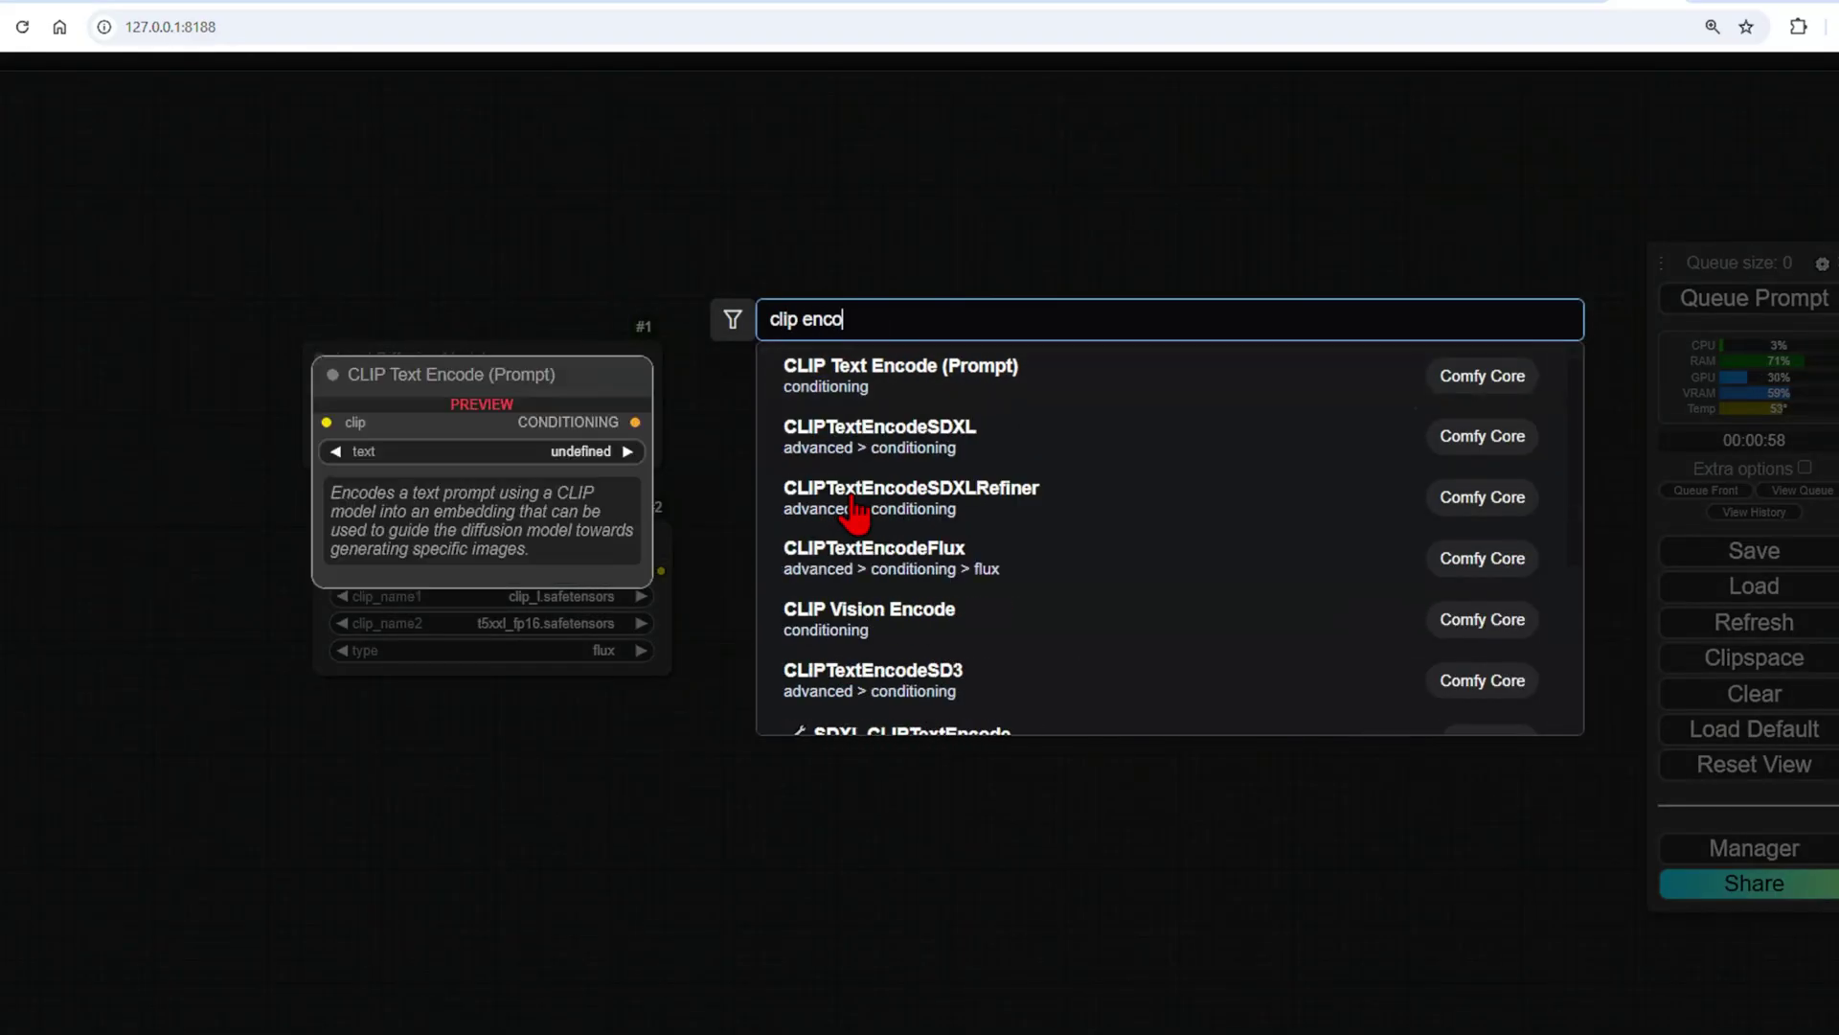
pyautogui.click(895, 391)
pyautogui.moveTo(952, 473); pyautogui.dragTo(878, 366)
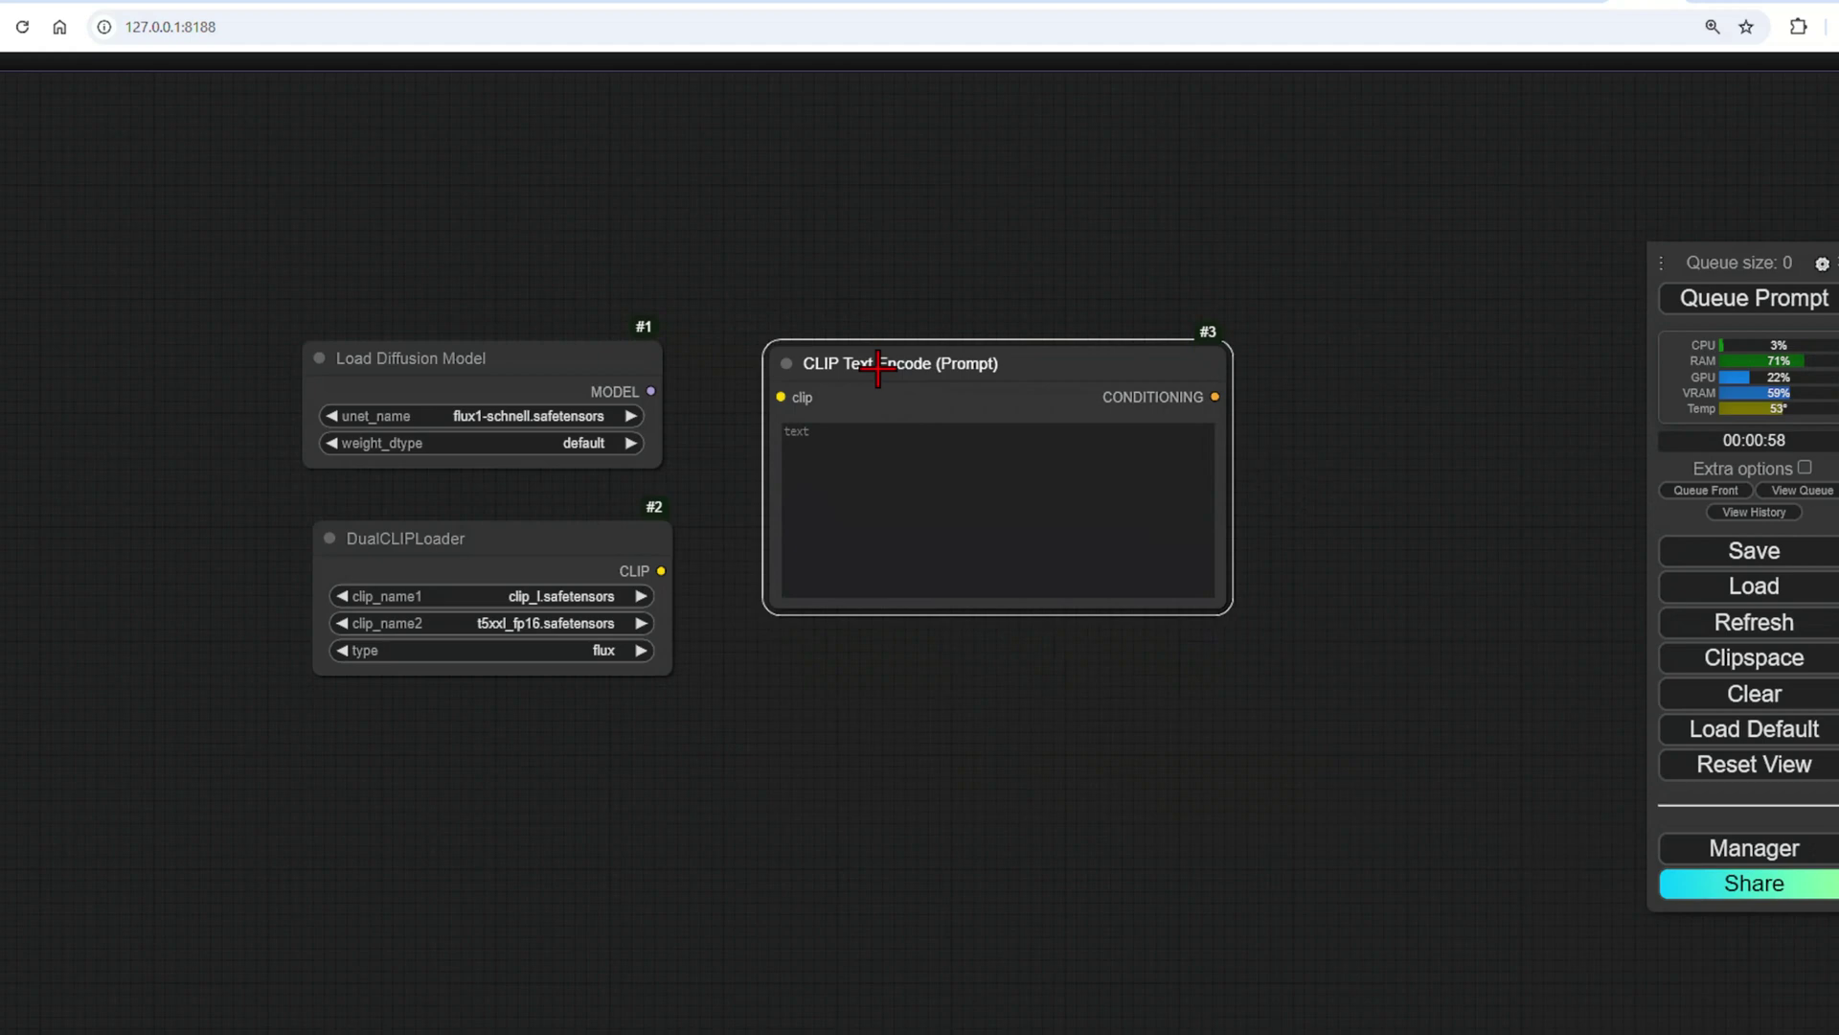
pyautogui.click(857, 447)
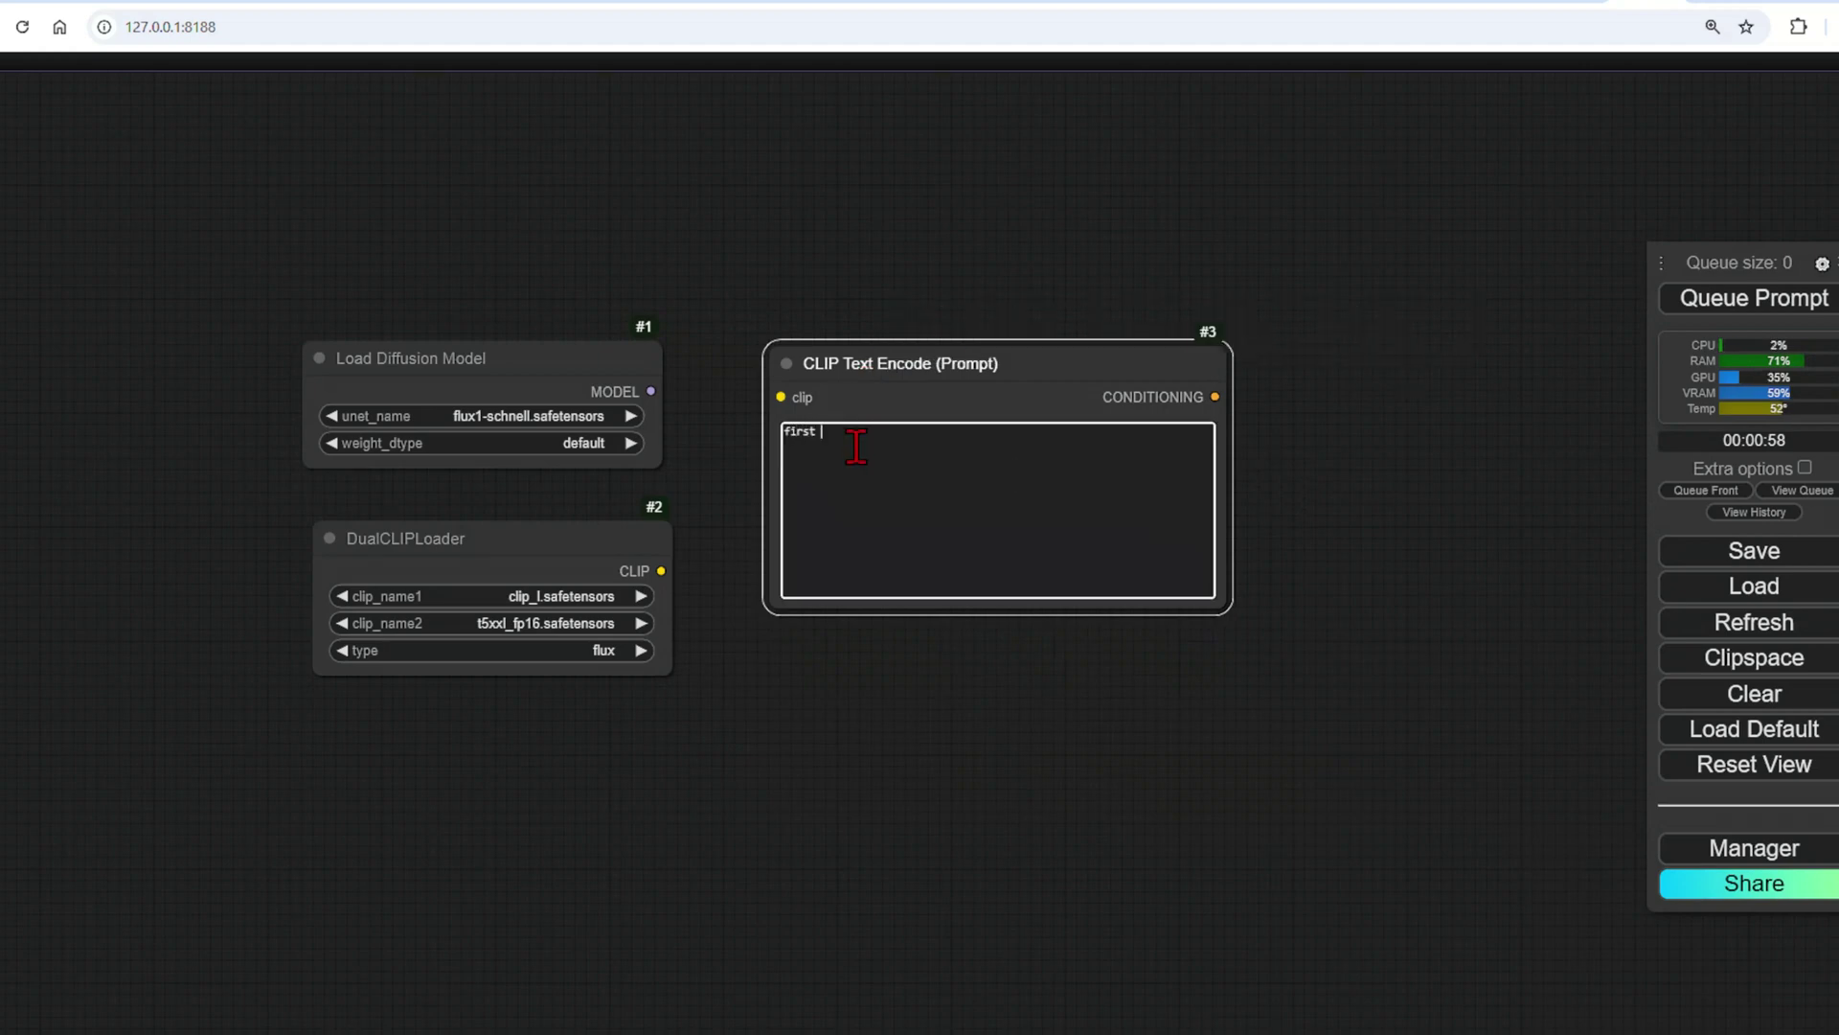
# Enter the prompt 'first person perspective in a modern green public square, surrounded by brick residential buildings in london'.
pyautogui.write('first person perspective in a modern green public square, surrounded by bri')
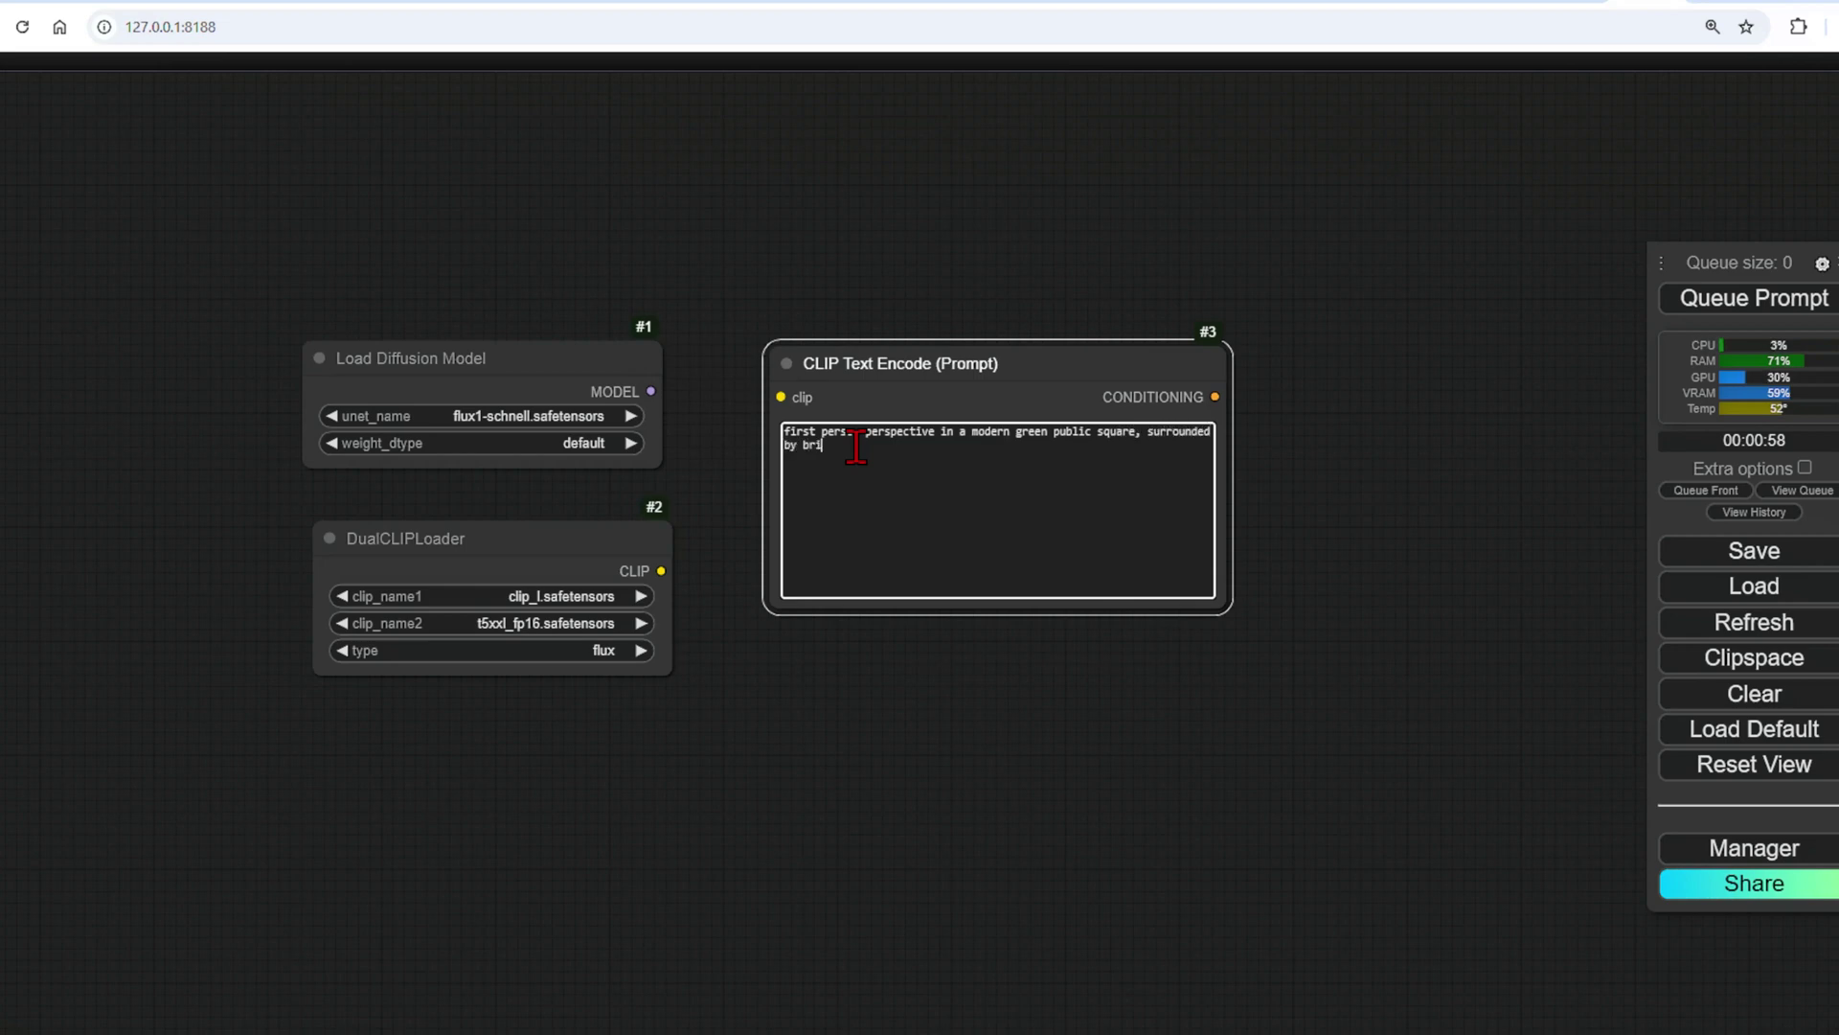
pyautogui.write('sidential buildings in london')
pyautogui.click(944, 671)
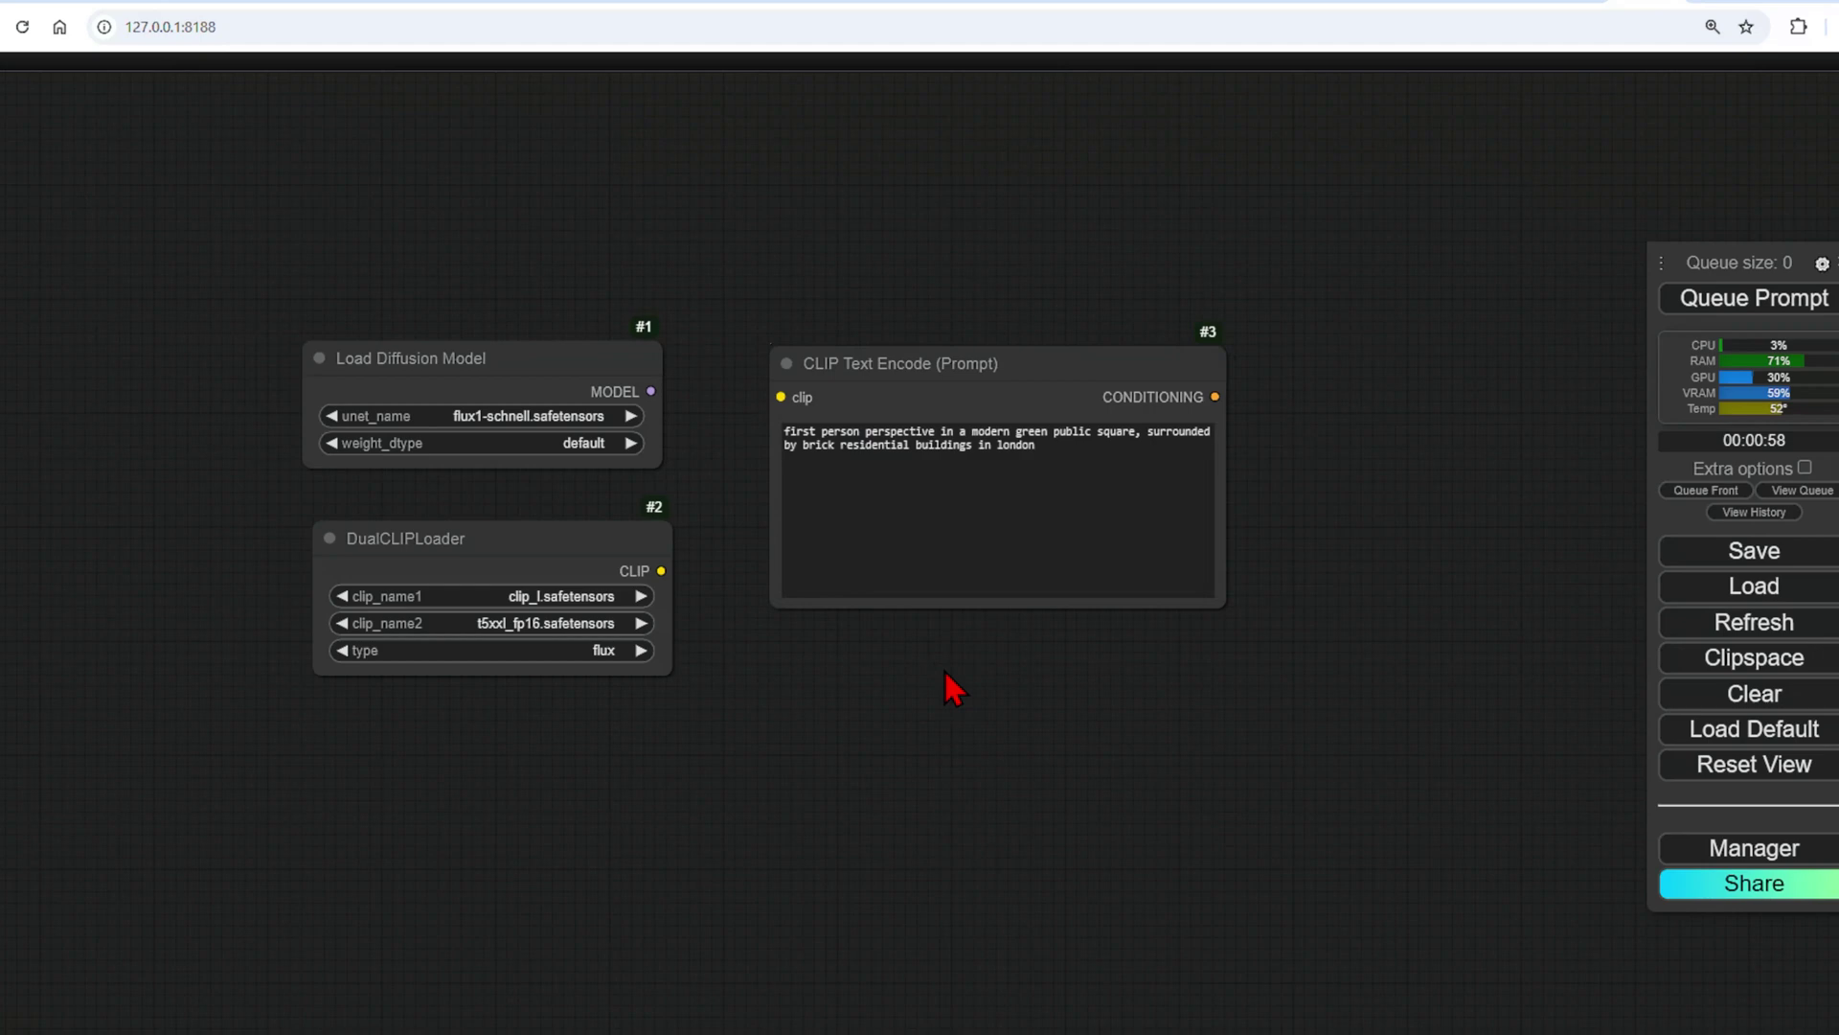
# Add a BasicGuider node below the prompt node.
pyautogui.doubleClick(944, 668)
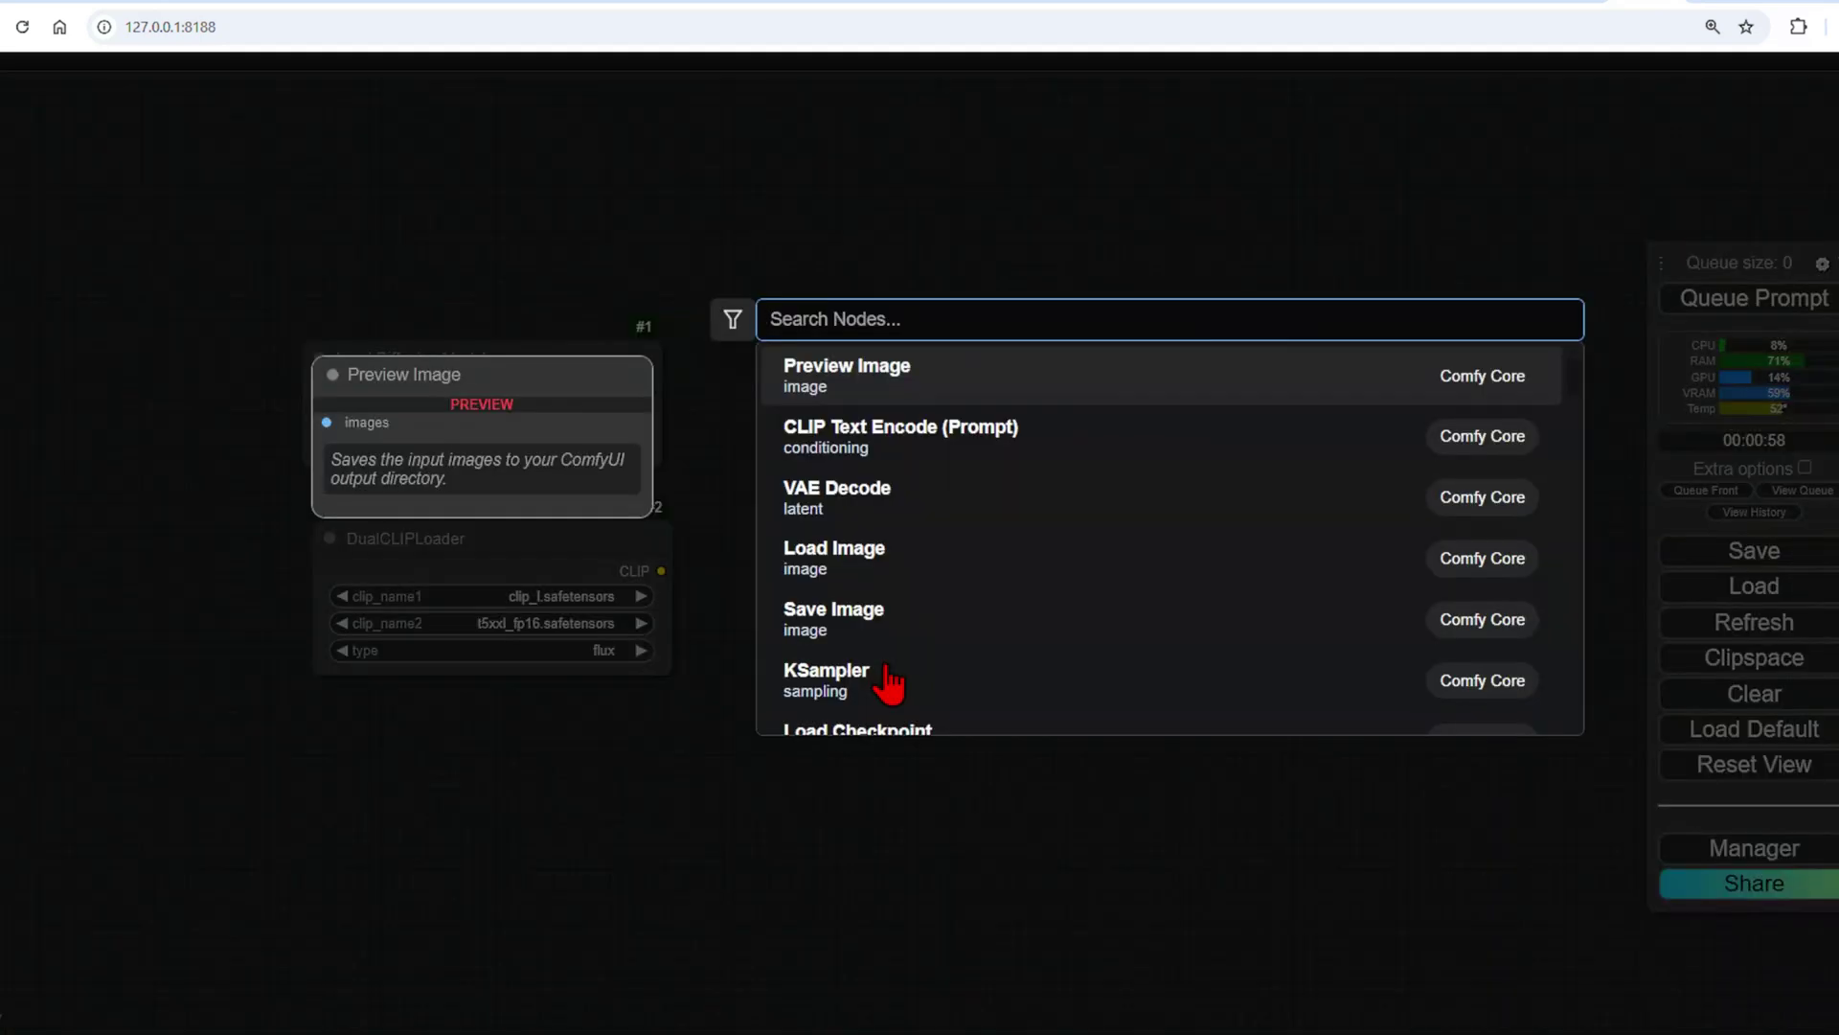
pyautogui.write('guider')
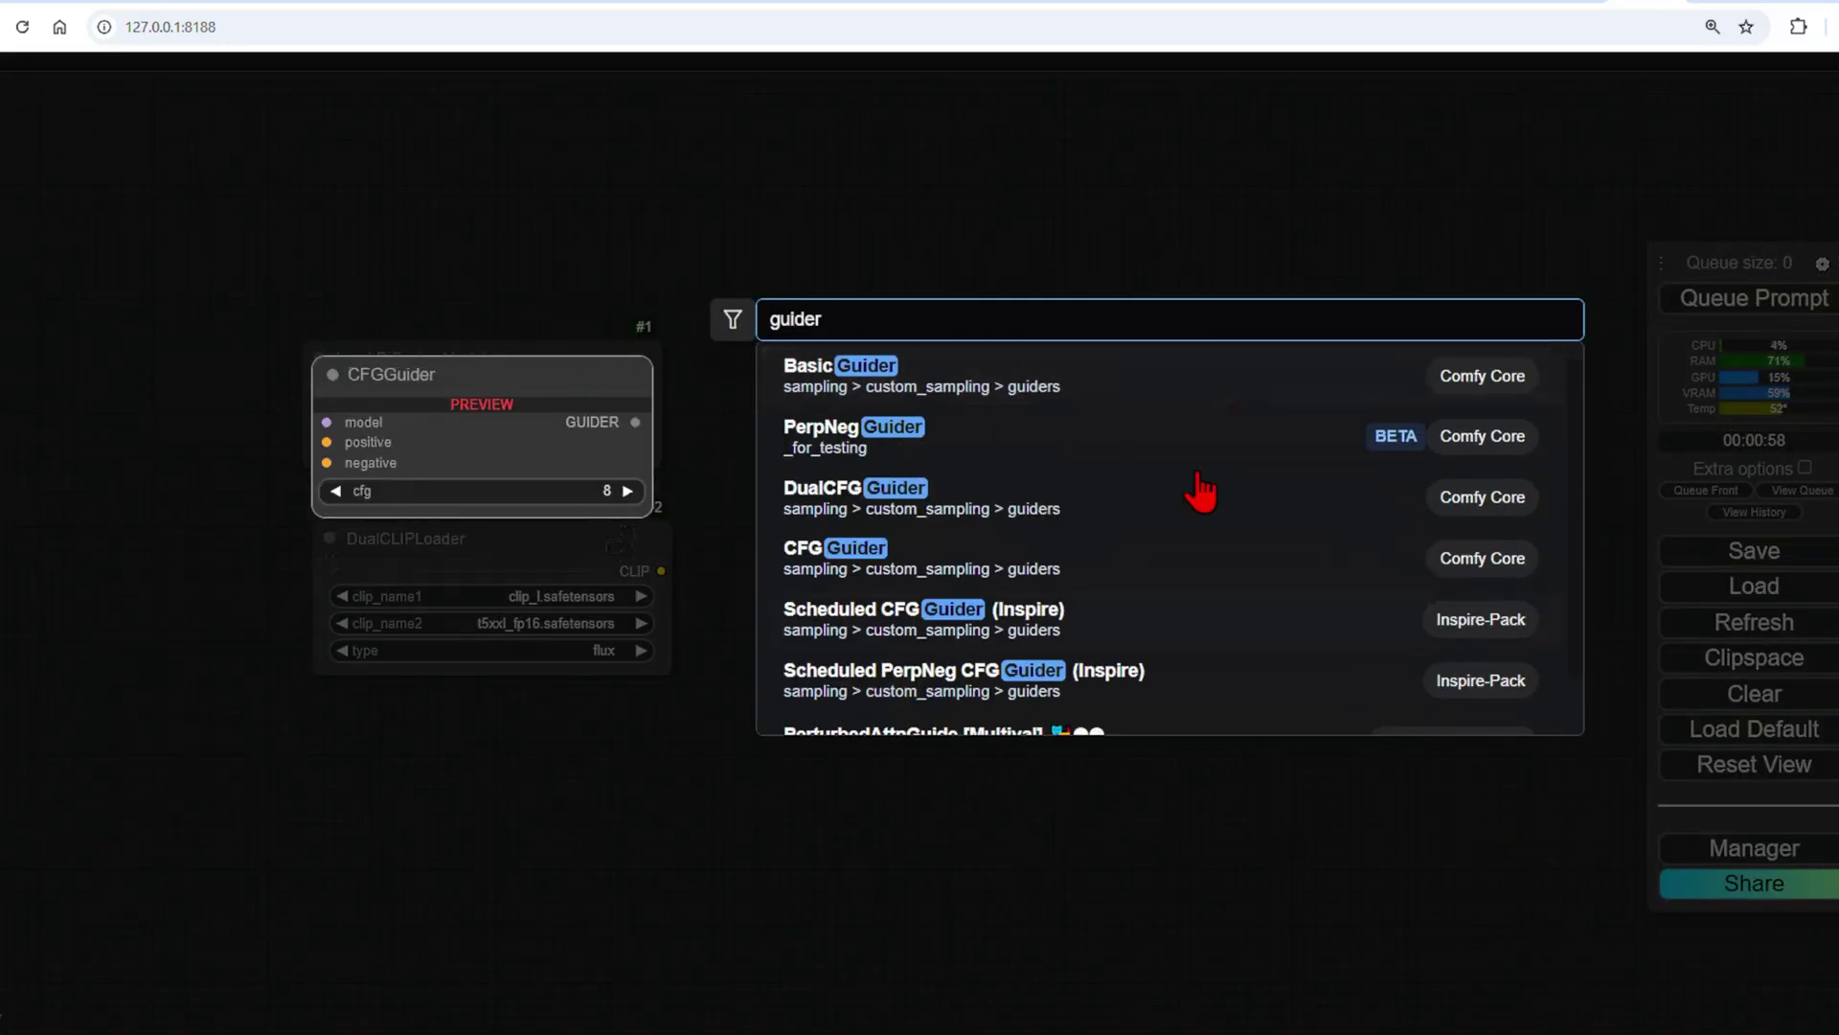
pyautogui.click(1058, 393)
pyautogui.moveTo(1047, 643); pyautogui.dragTo(953, 663)
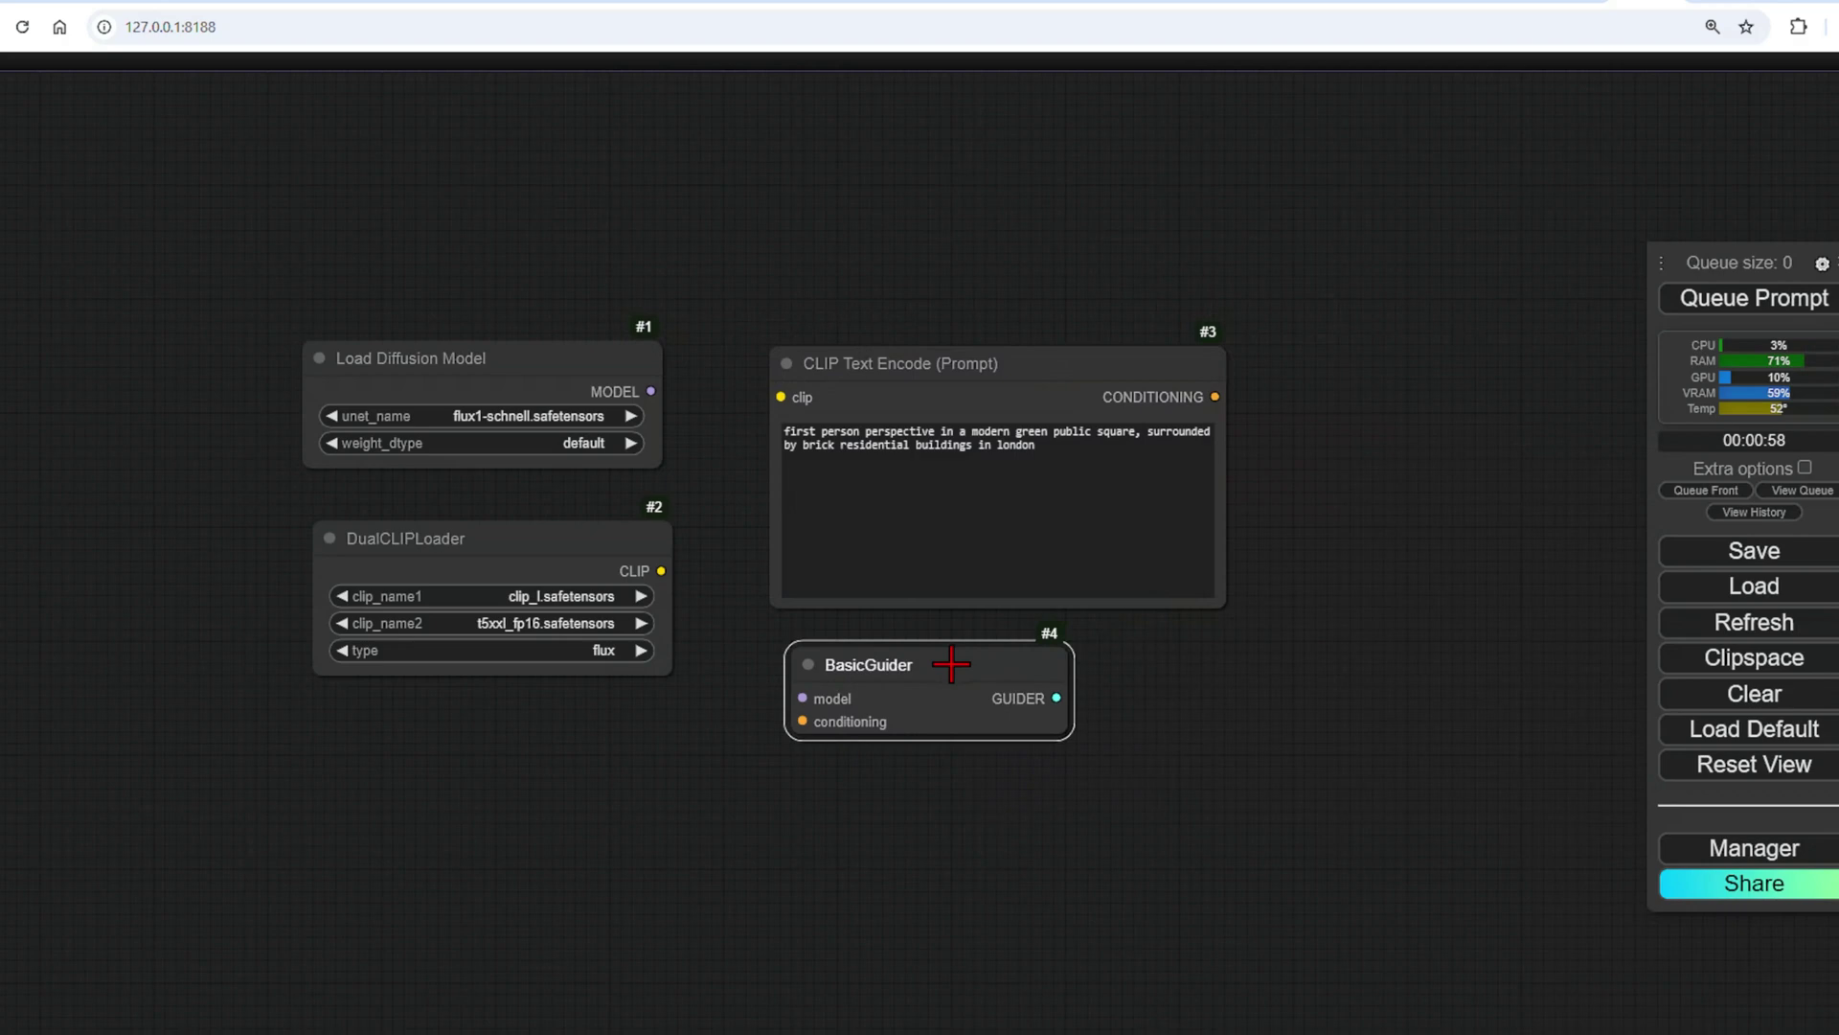
# Wire MODEL to BasicGuider, CLIP to the prompt, and CONDITIONING to BasicGuider.
pyautogui.moveTo(652, 391); pyautogui.dragTo(803, 698)
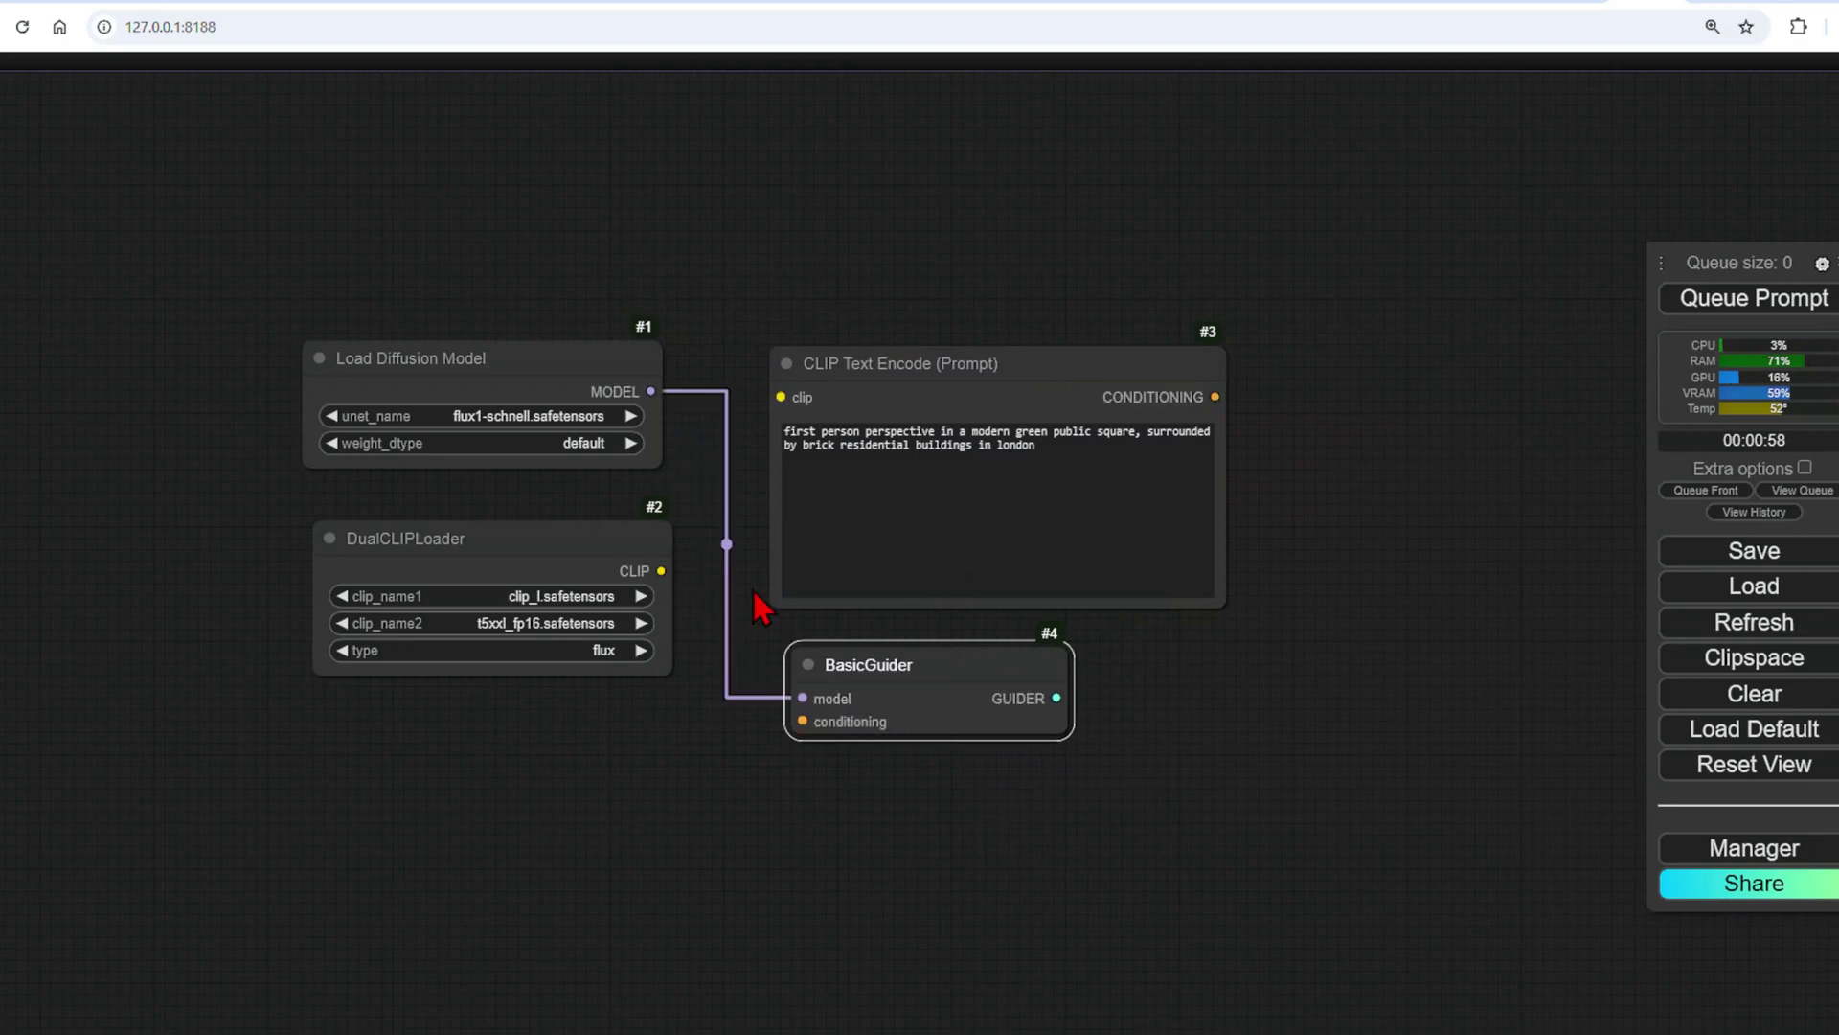
pyautogui.moveTo(661, 571); pyautogui.dragTo(780, 396)
pyautogui.moveTo(1228, 392); pyautogui.dragTo(800, 722)
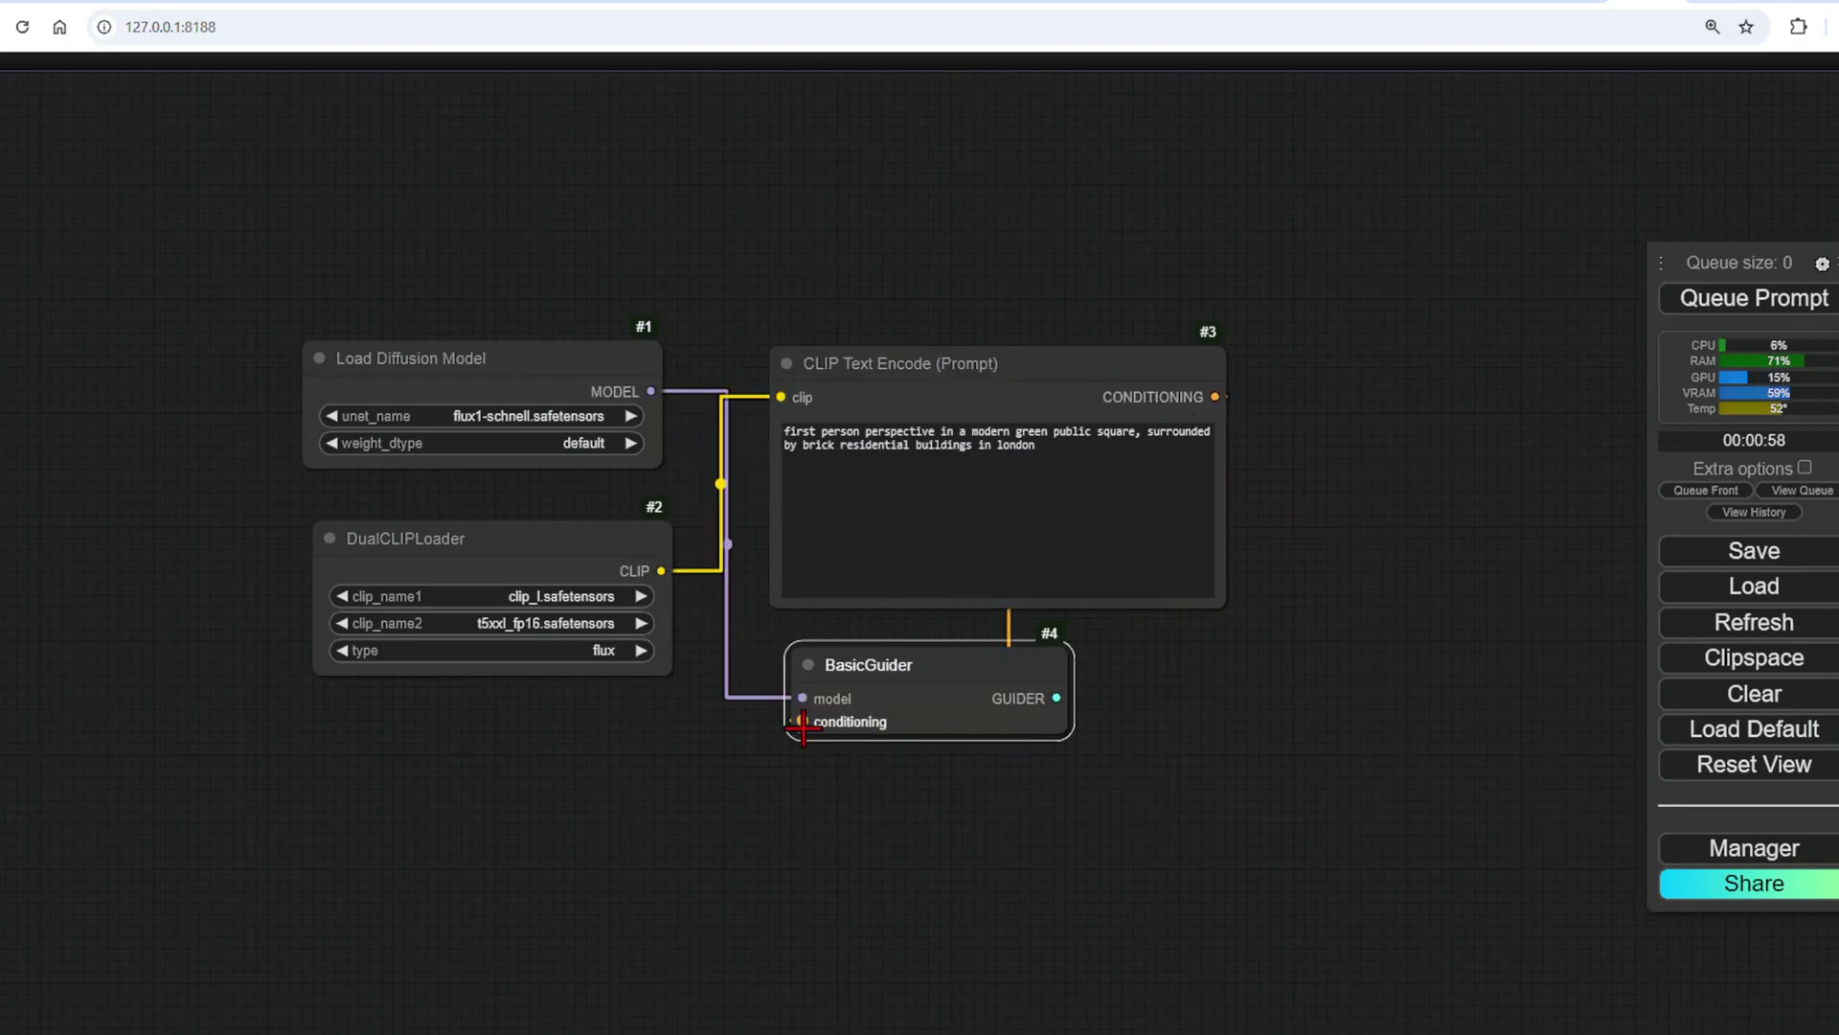
pyautogui.scroll(-1, 993, 767)
pyautogui.moveTo(1093, 813); pyautogui.dragTo(868, 628)
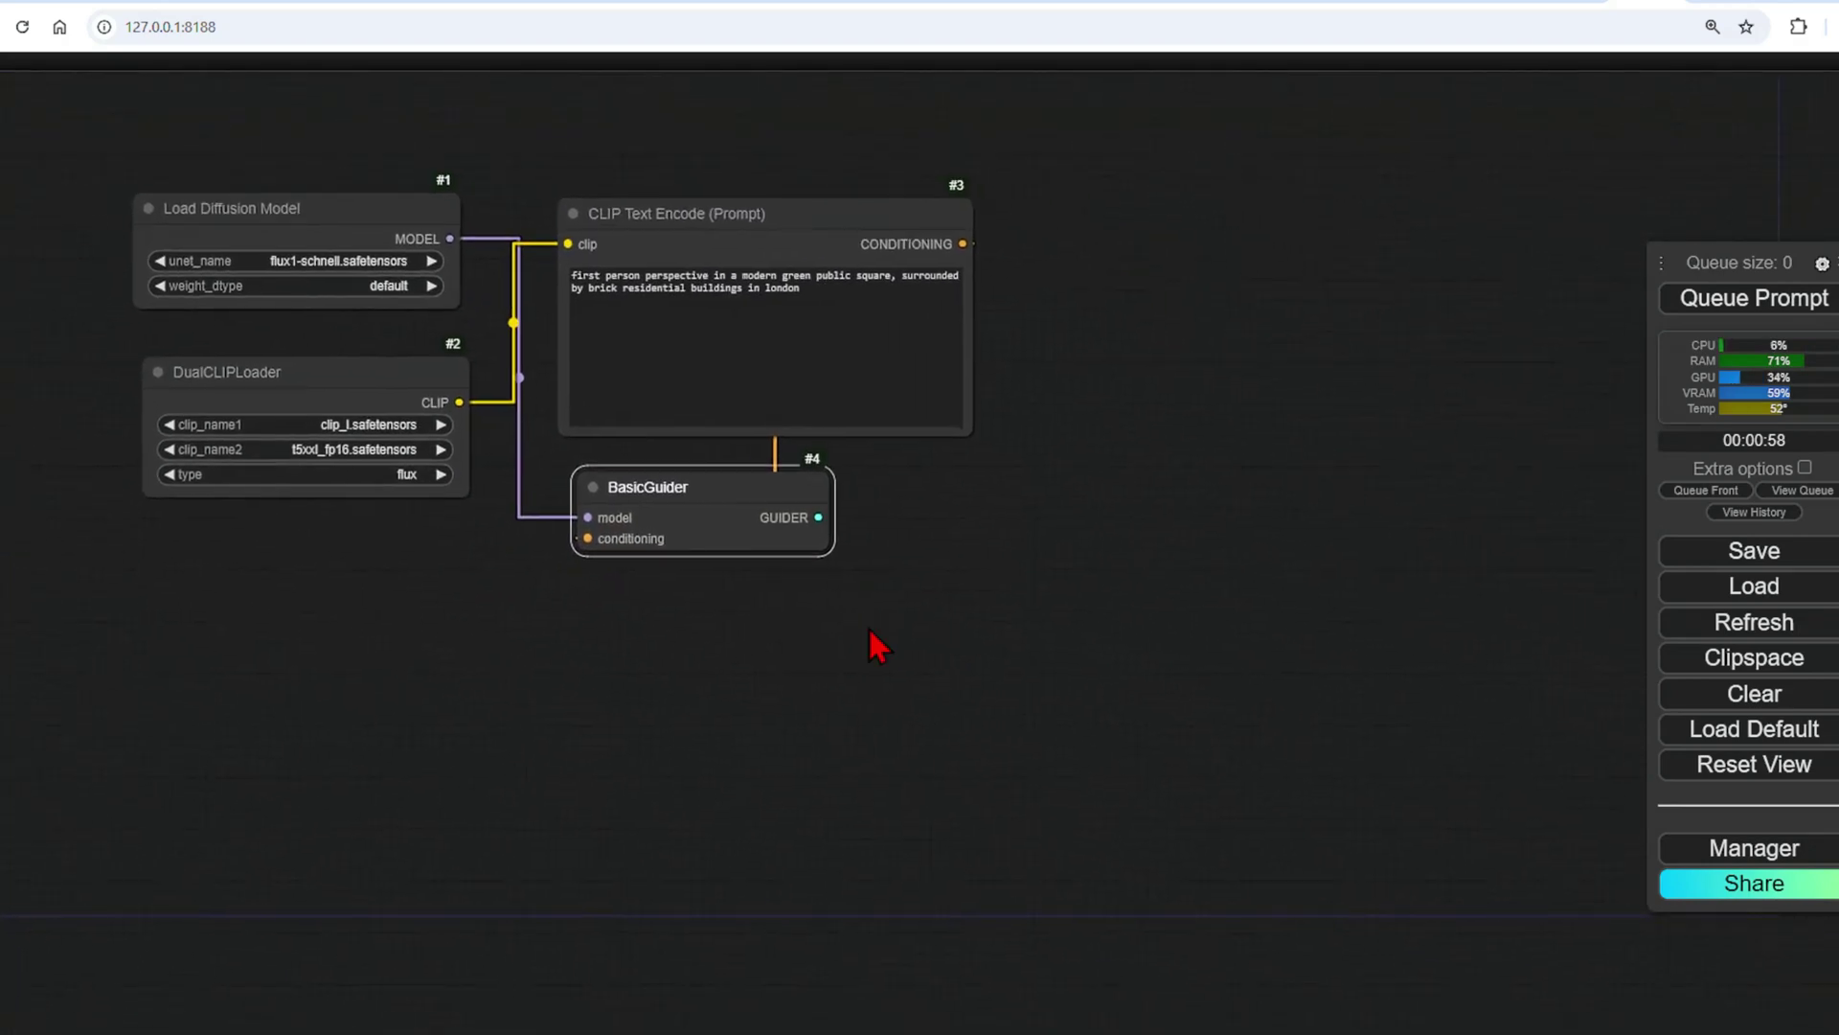
# Add Empty Latent Image, RandomNoise and KSamplerSelect nodes, then search for a scheduler node.
pyautogui.doubleClick(607, 653)
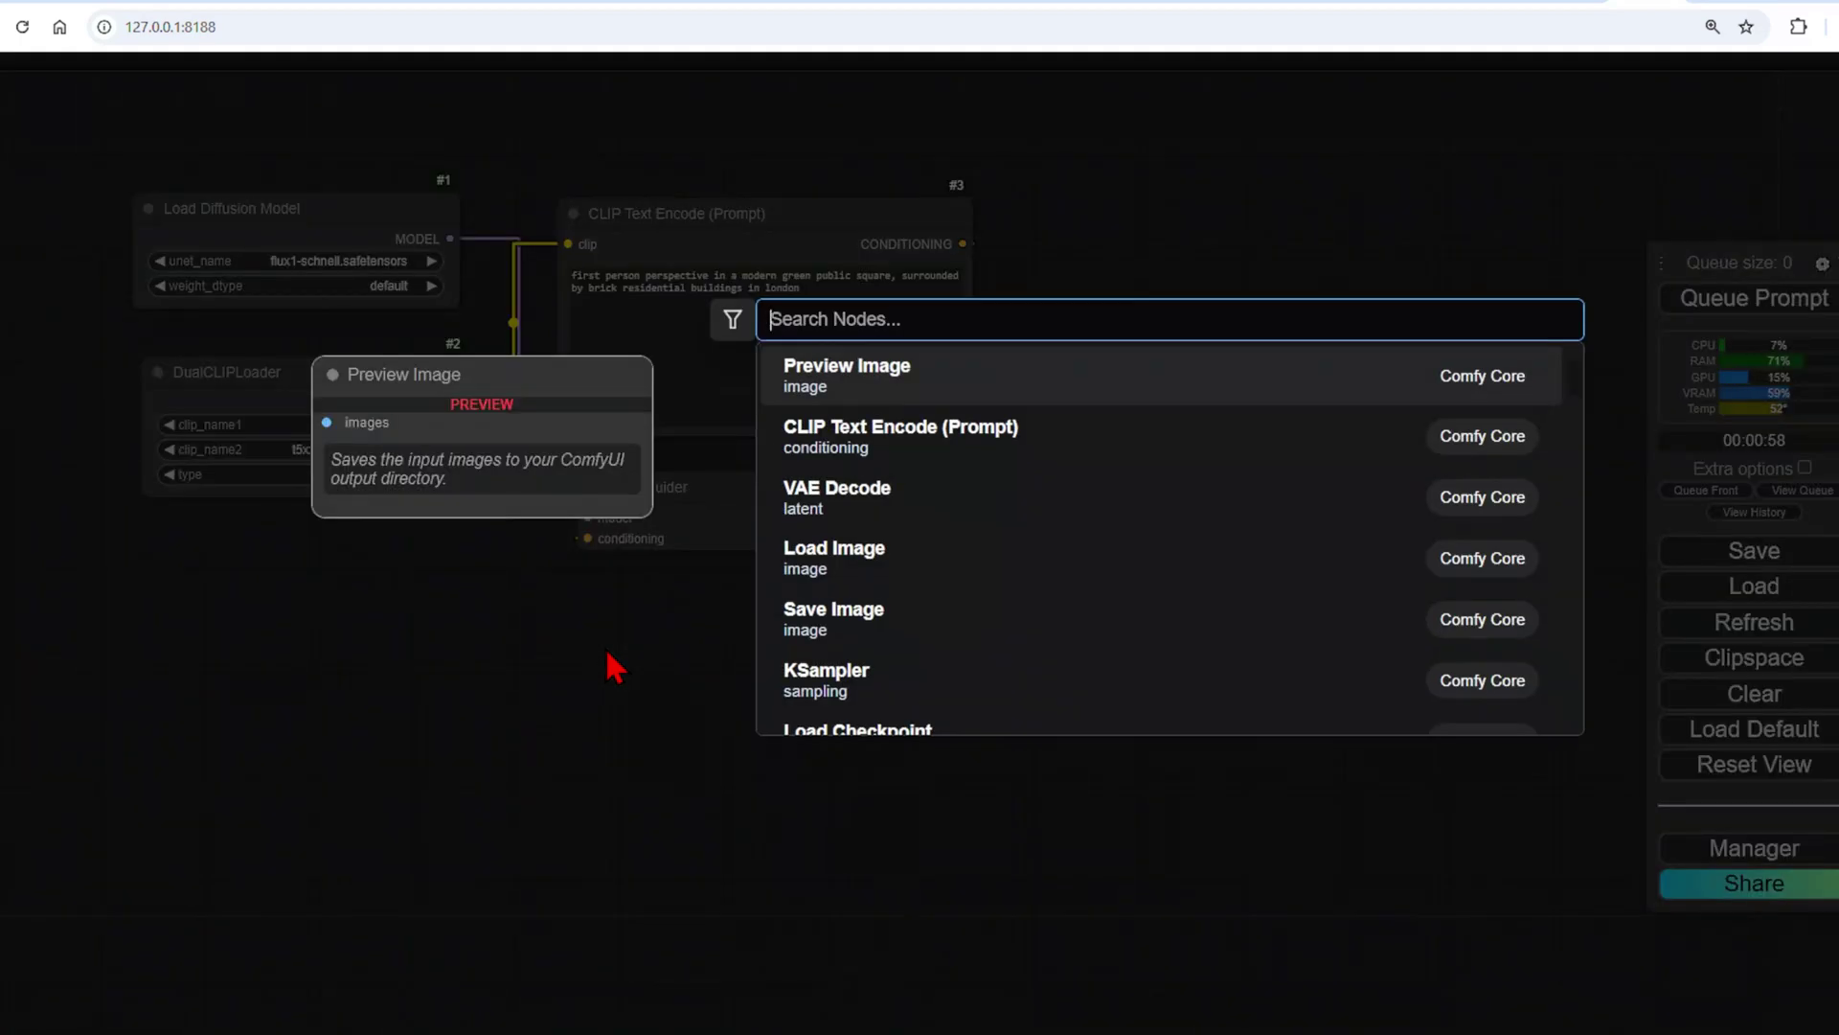
pyautogui.write('empty laten')
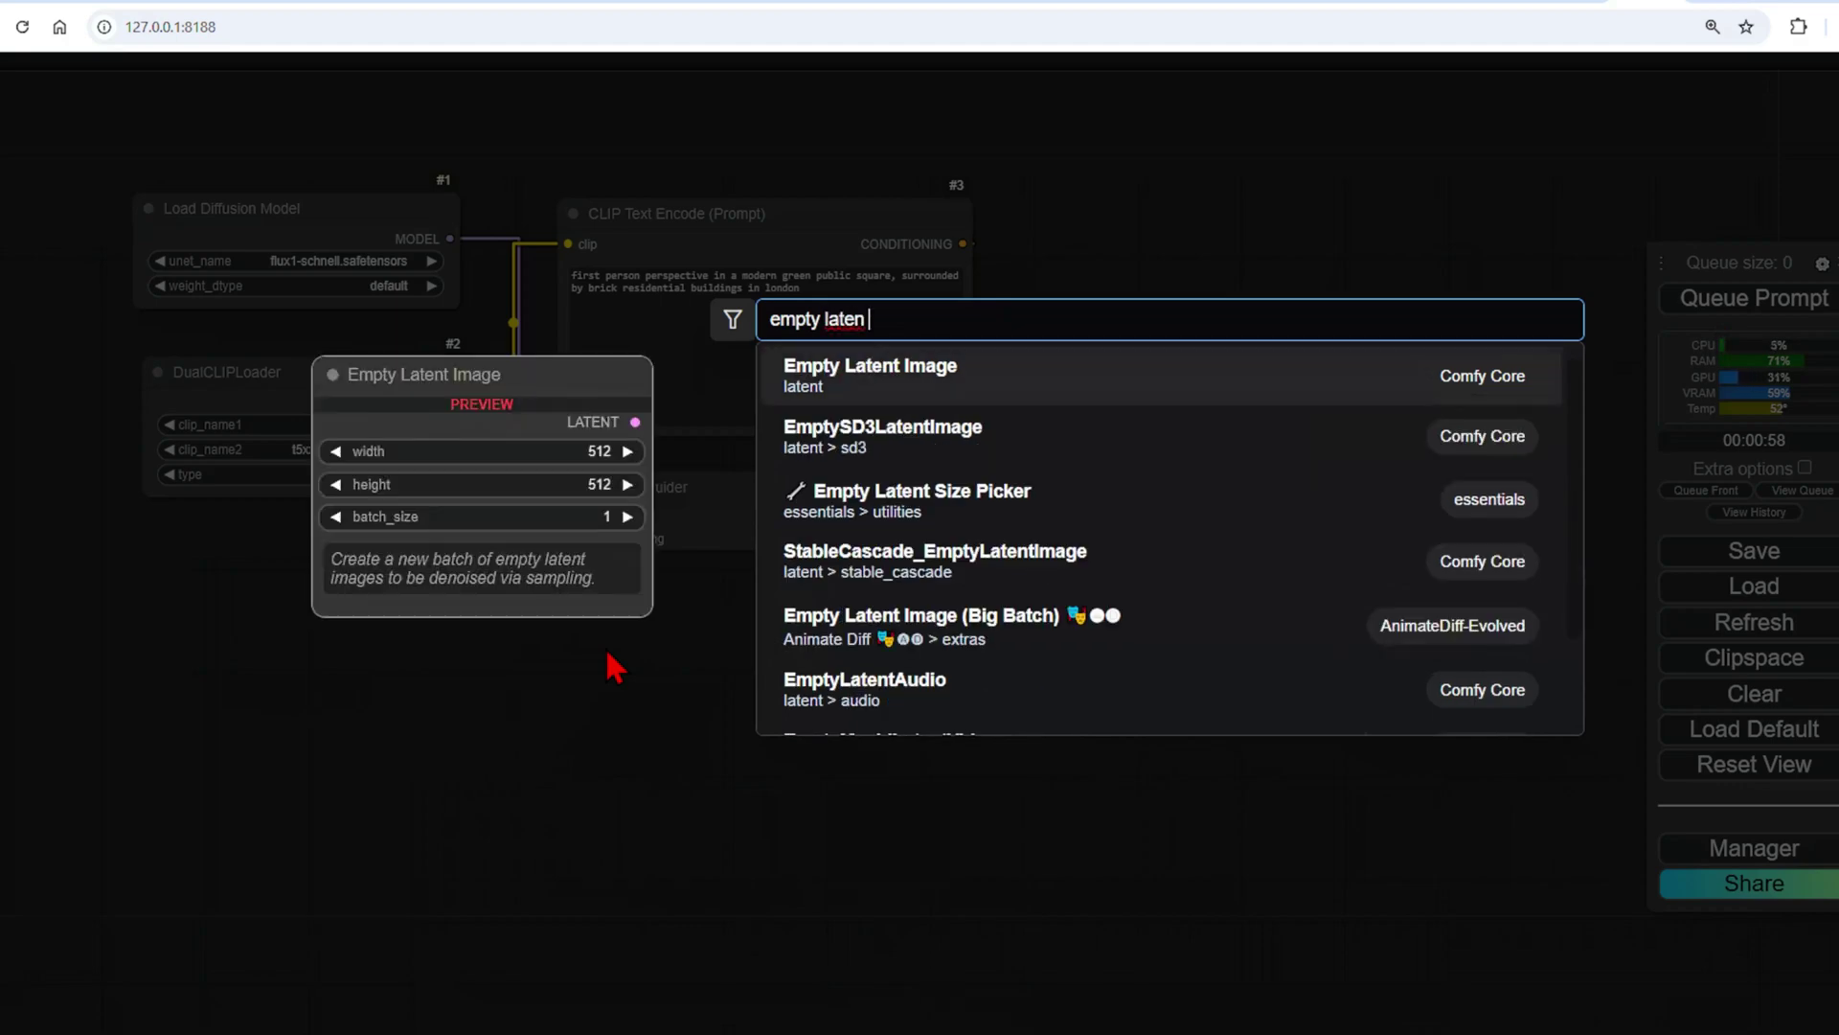
pyautogui.click(1069, 382)
pyautogui.doubleClick(654, 785)
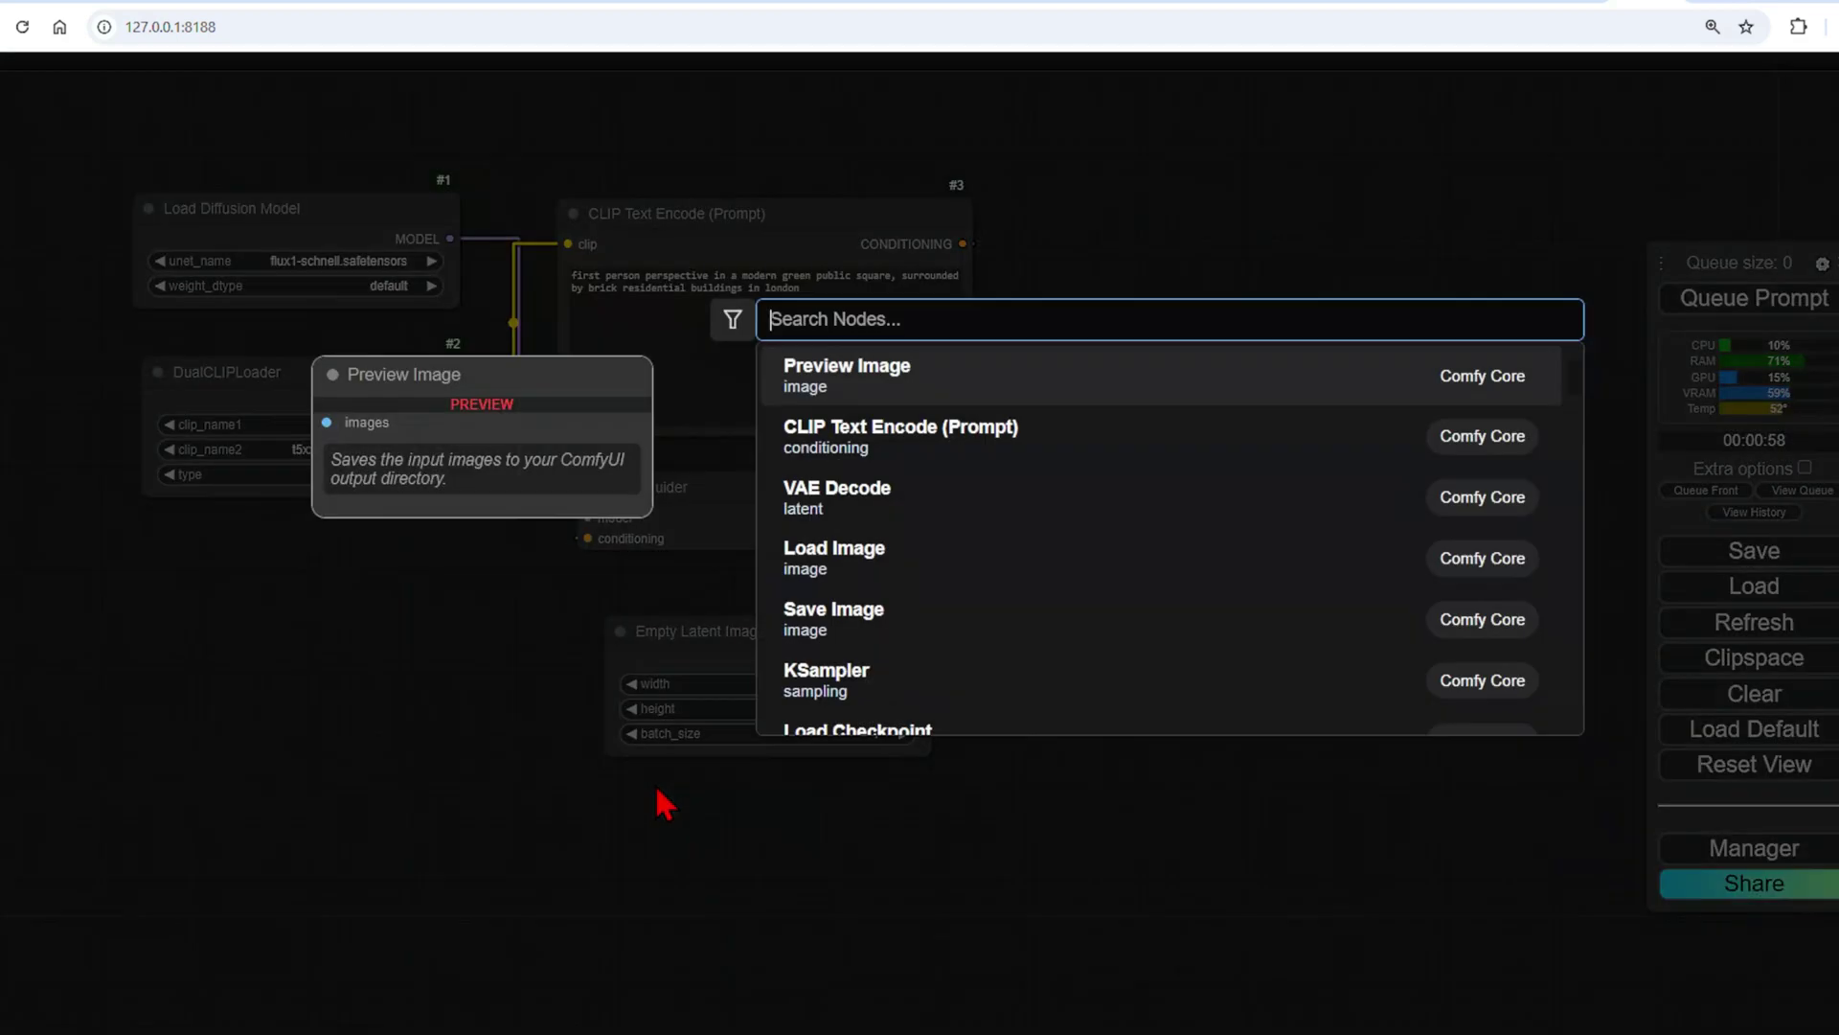
pyautogui.write('random n')
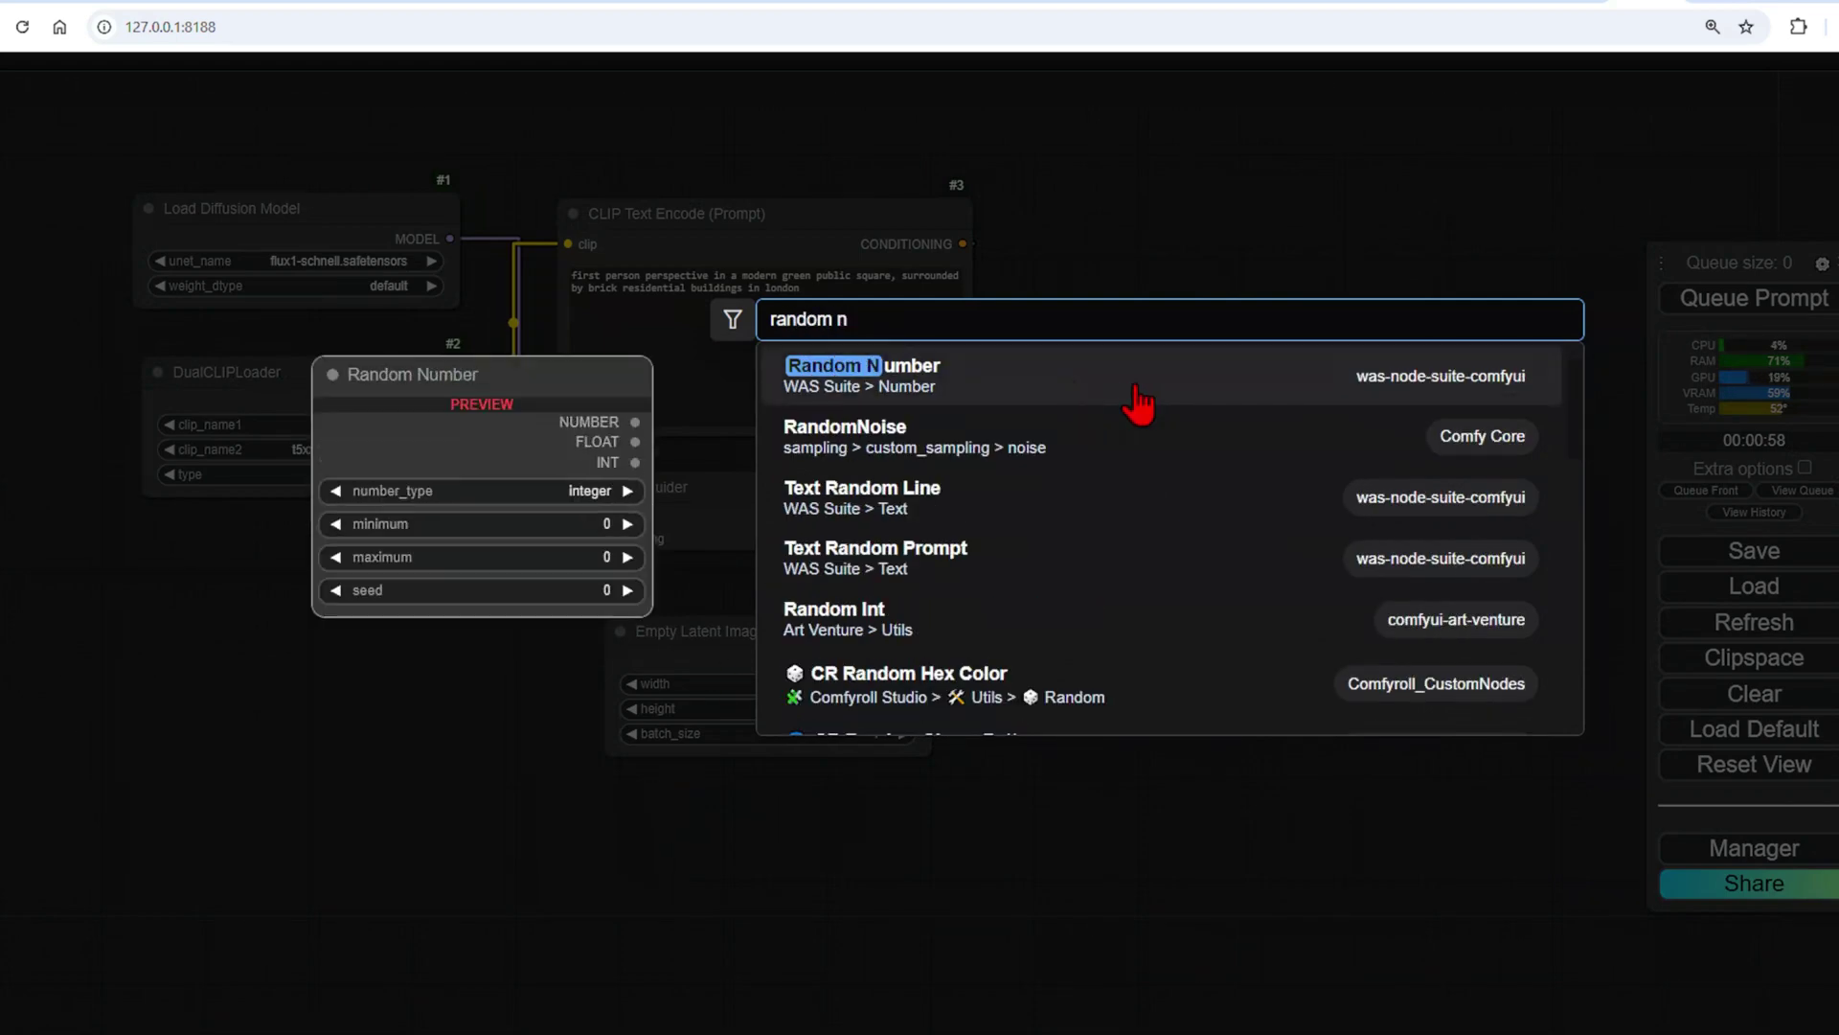
pyautogui.click(1159, 450)
pyautogui.doubleClick(1108, 638)
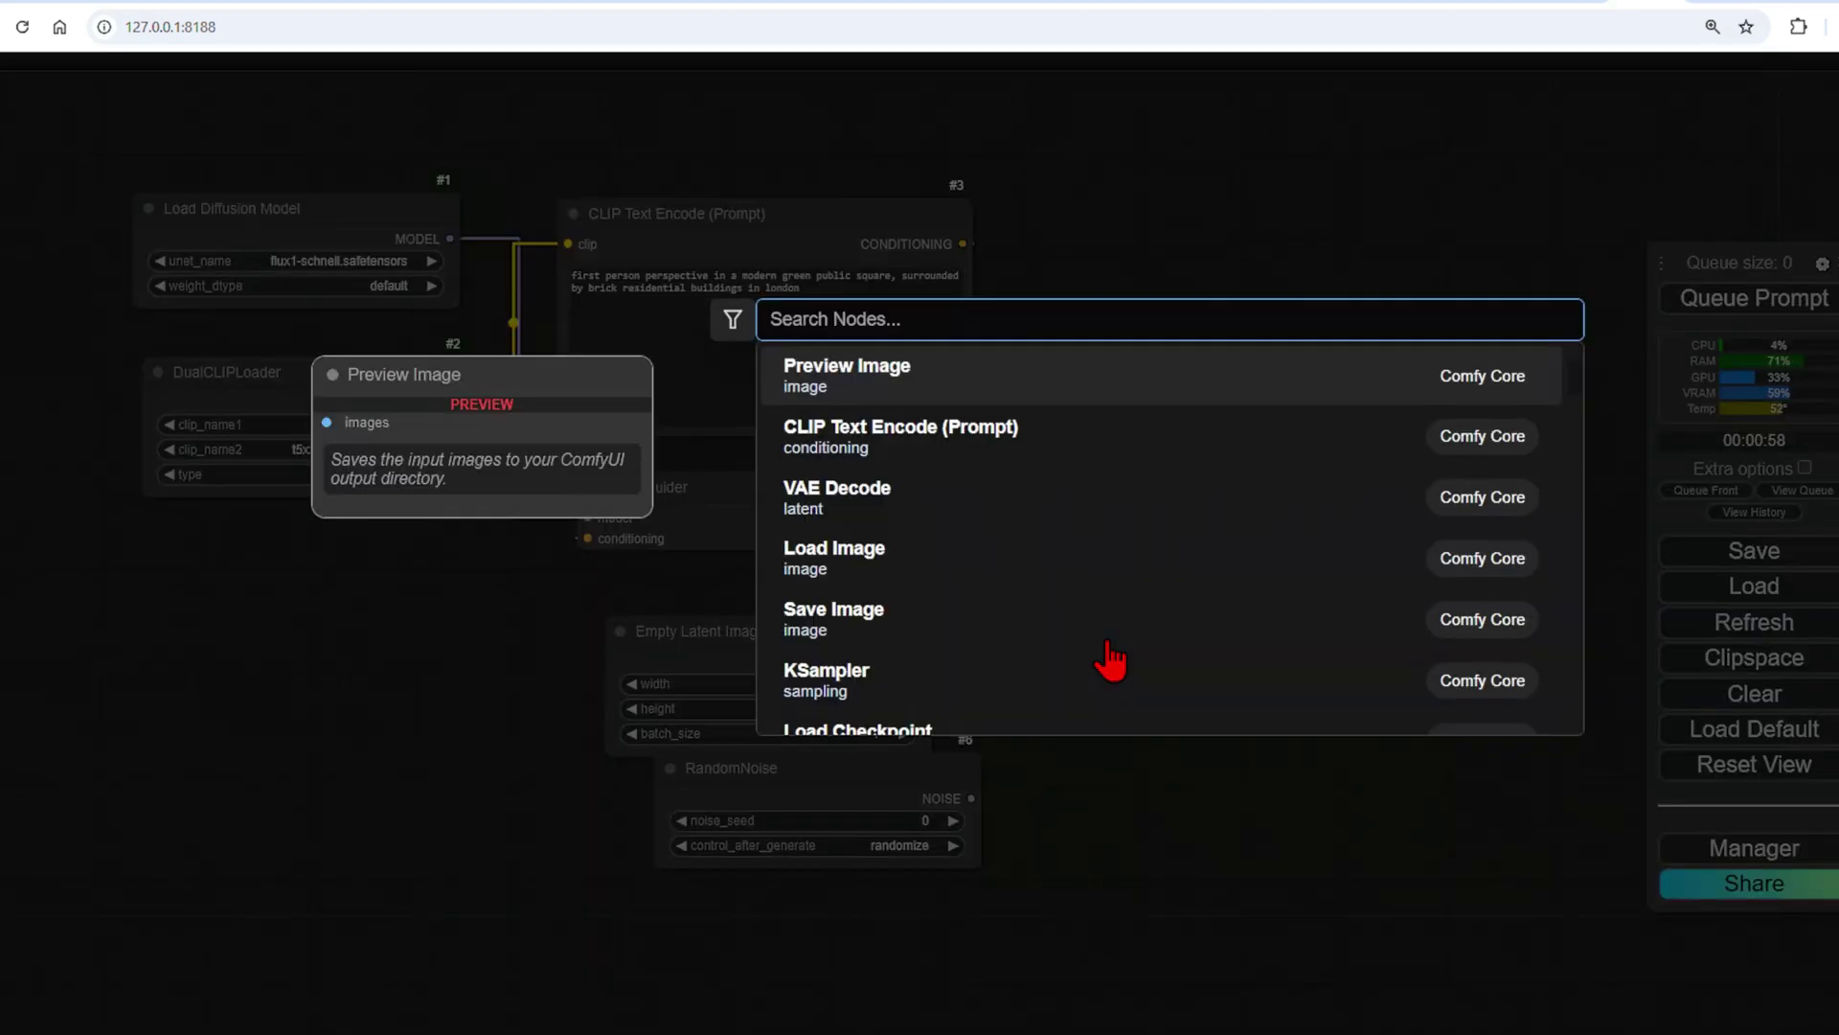
pyautogui.write('ksampler sele')
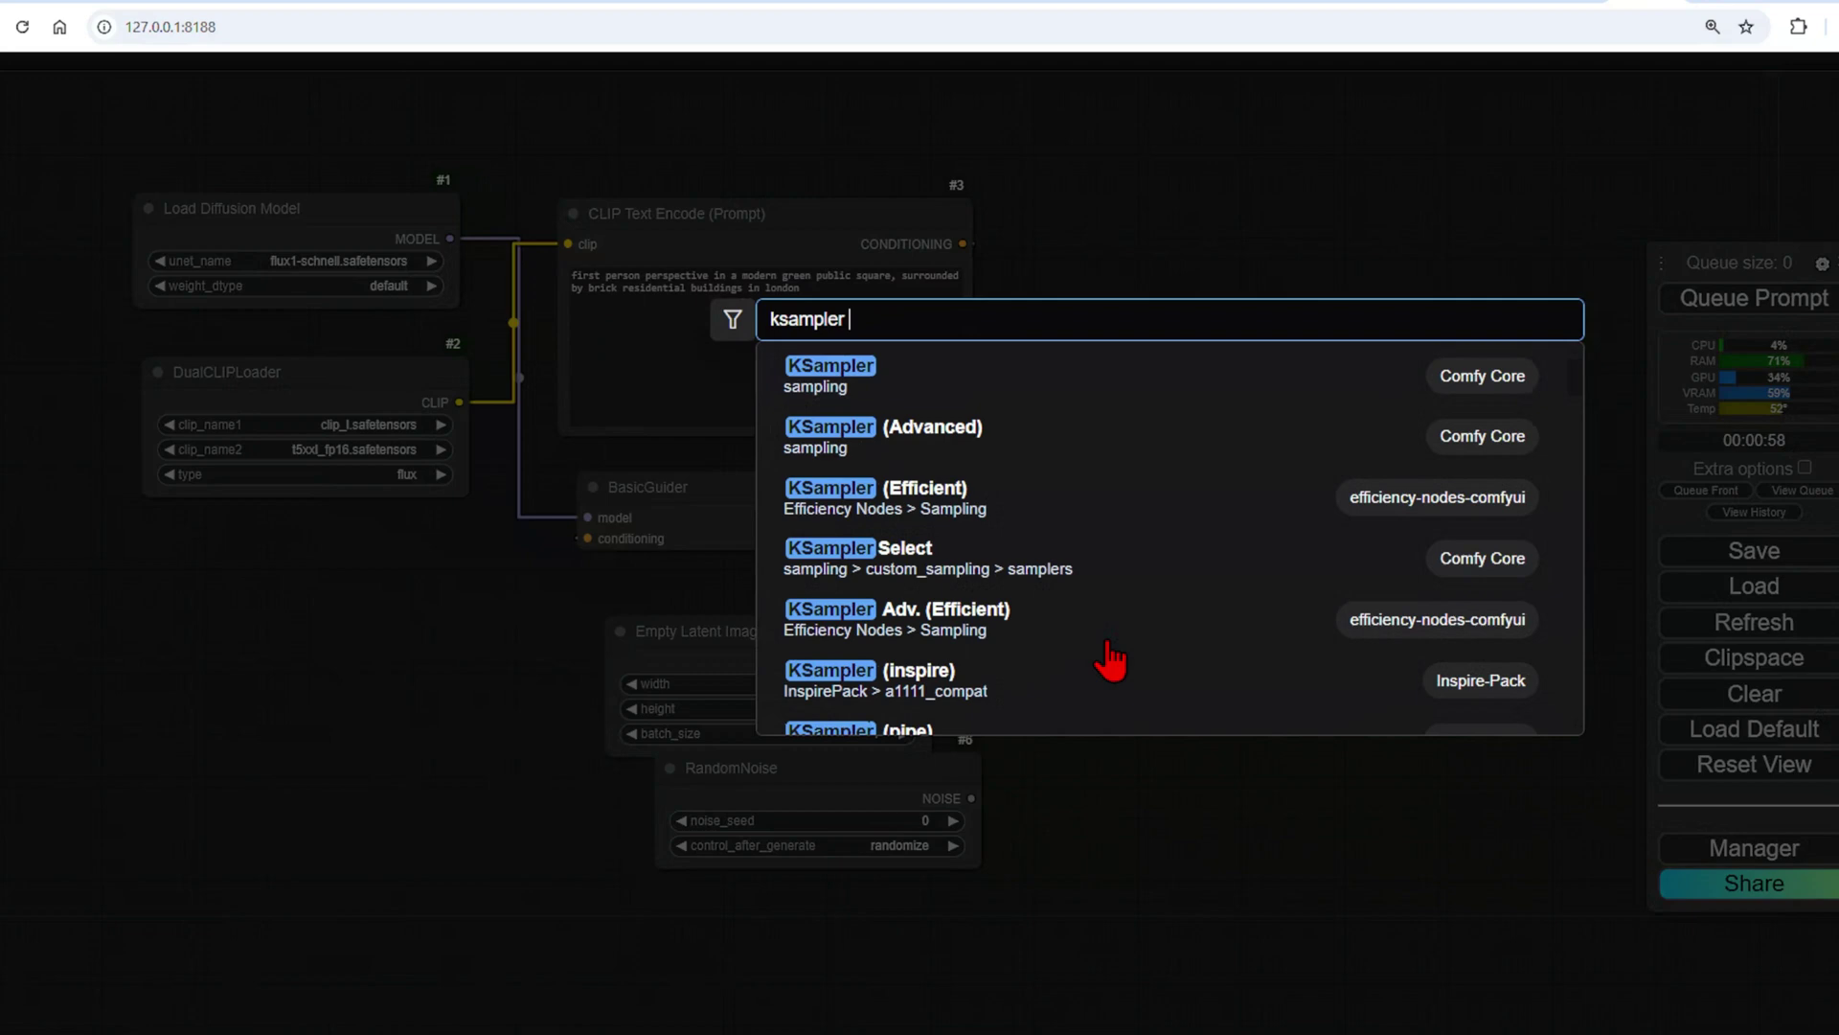
pyautogui.click(1137, 391)
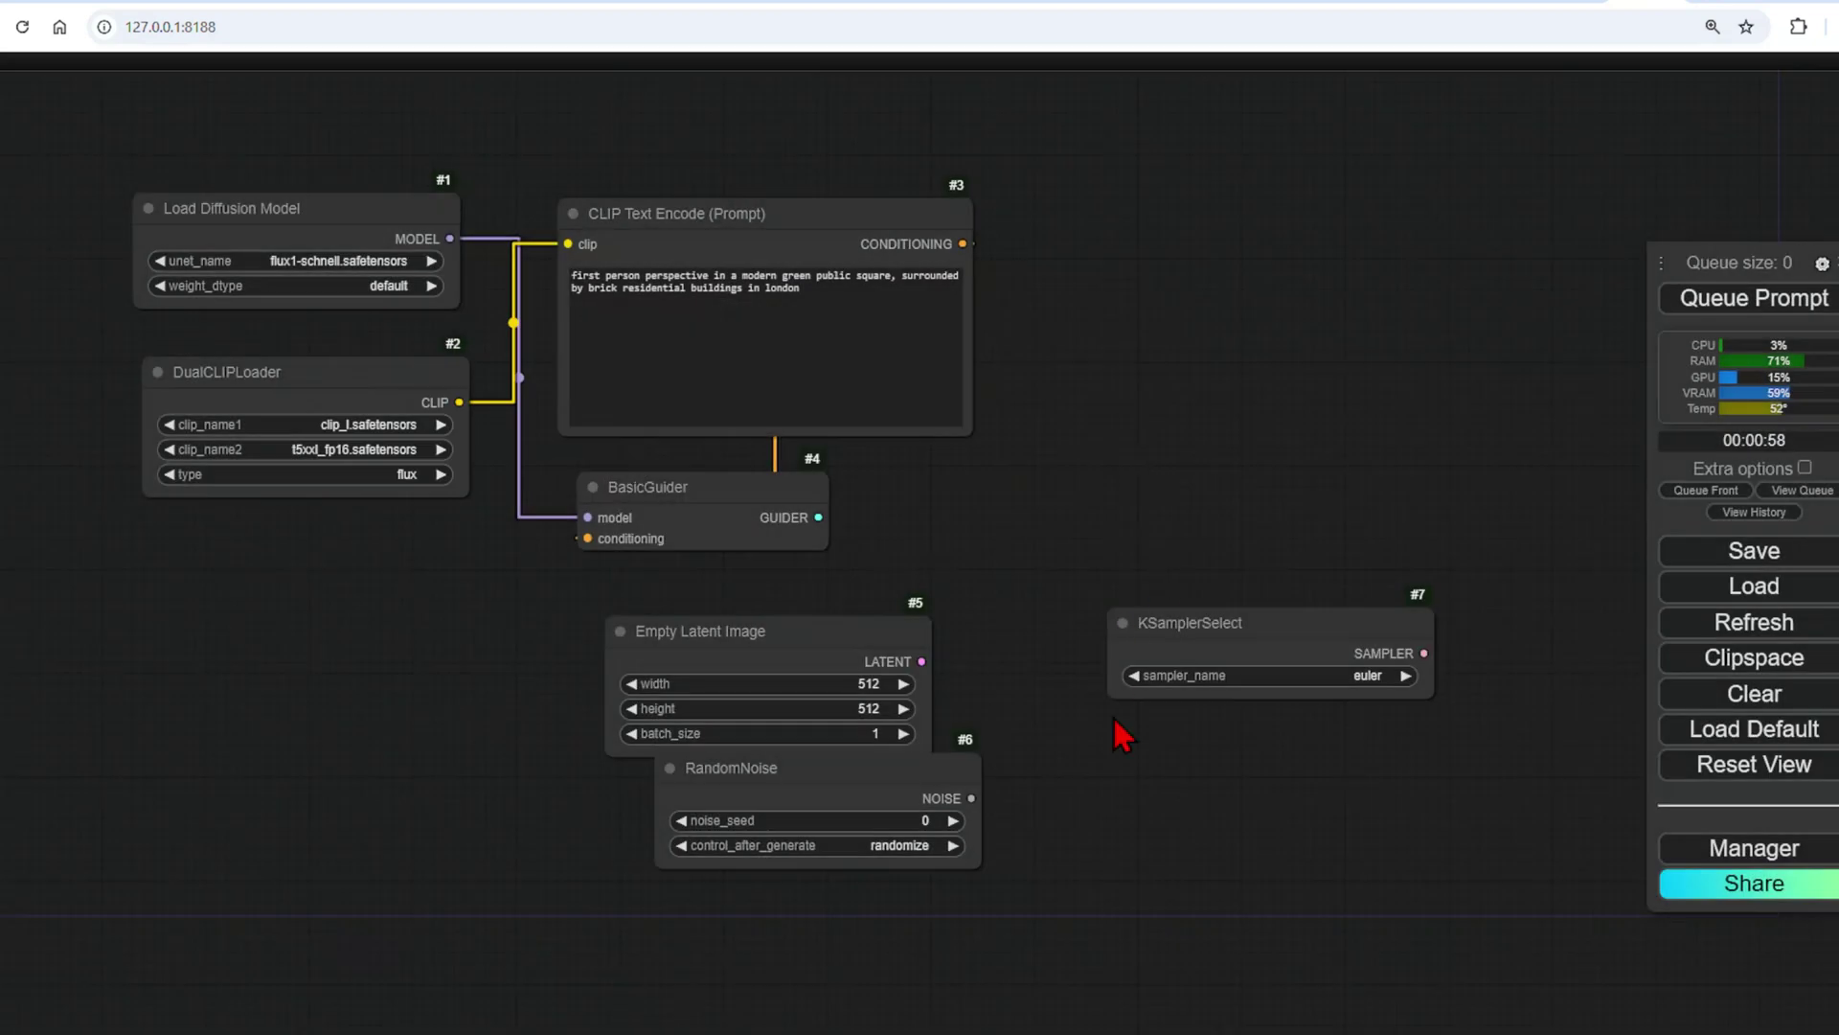
pyautogui.doubleClick(1111, 784)
pyautogui.write('schedu')
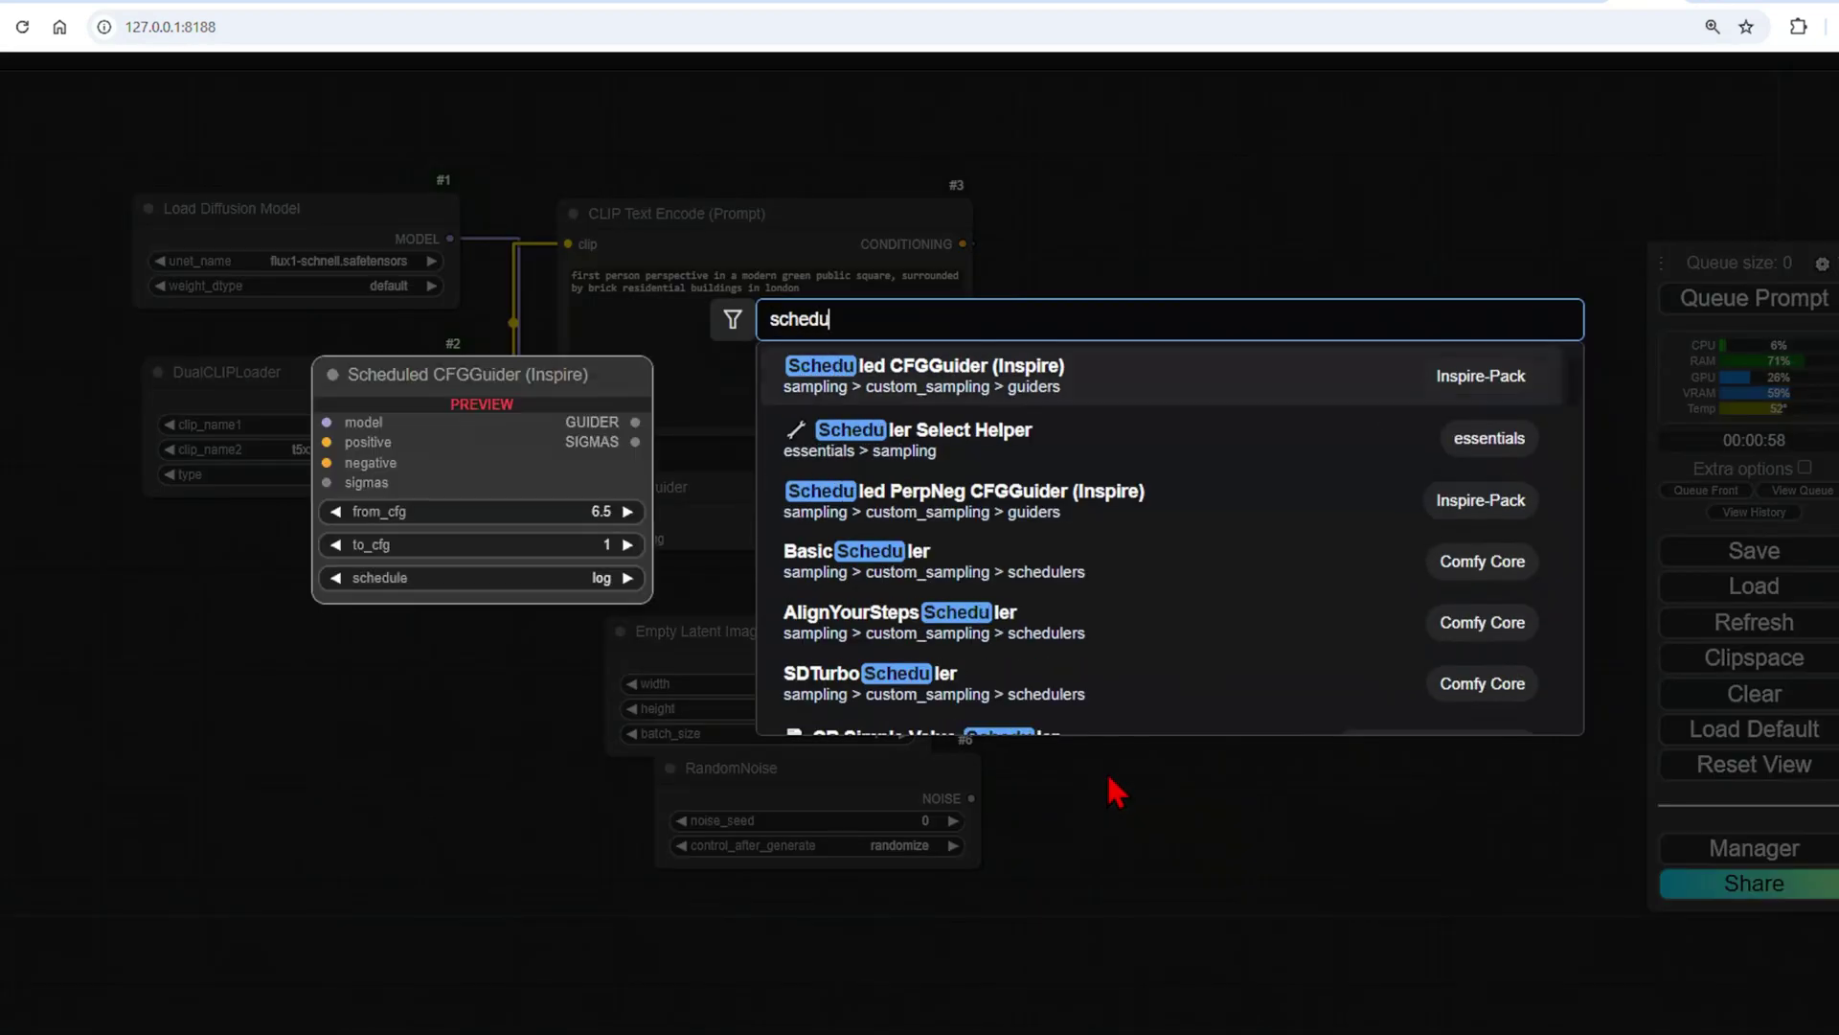
pyautogui.write('ler')
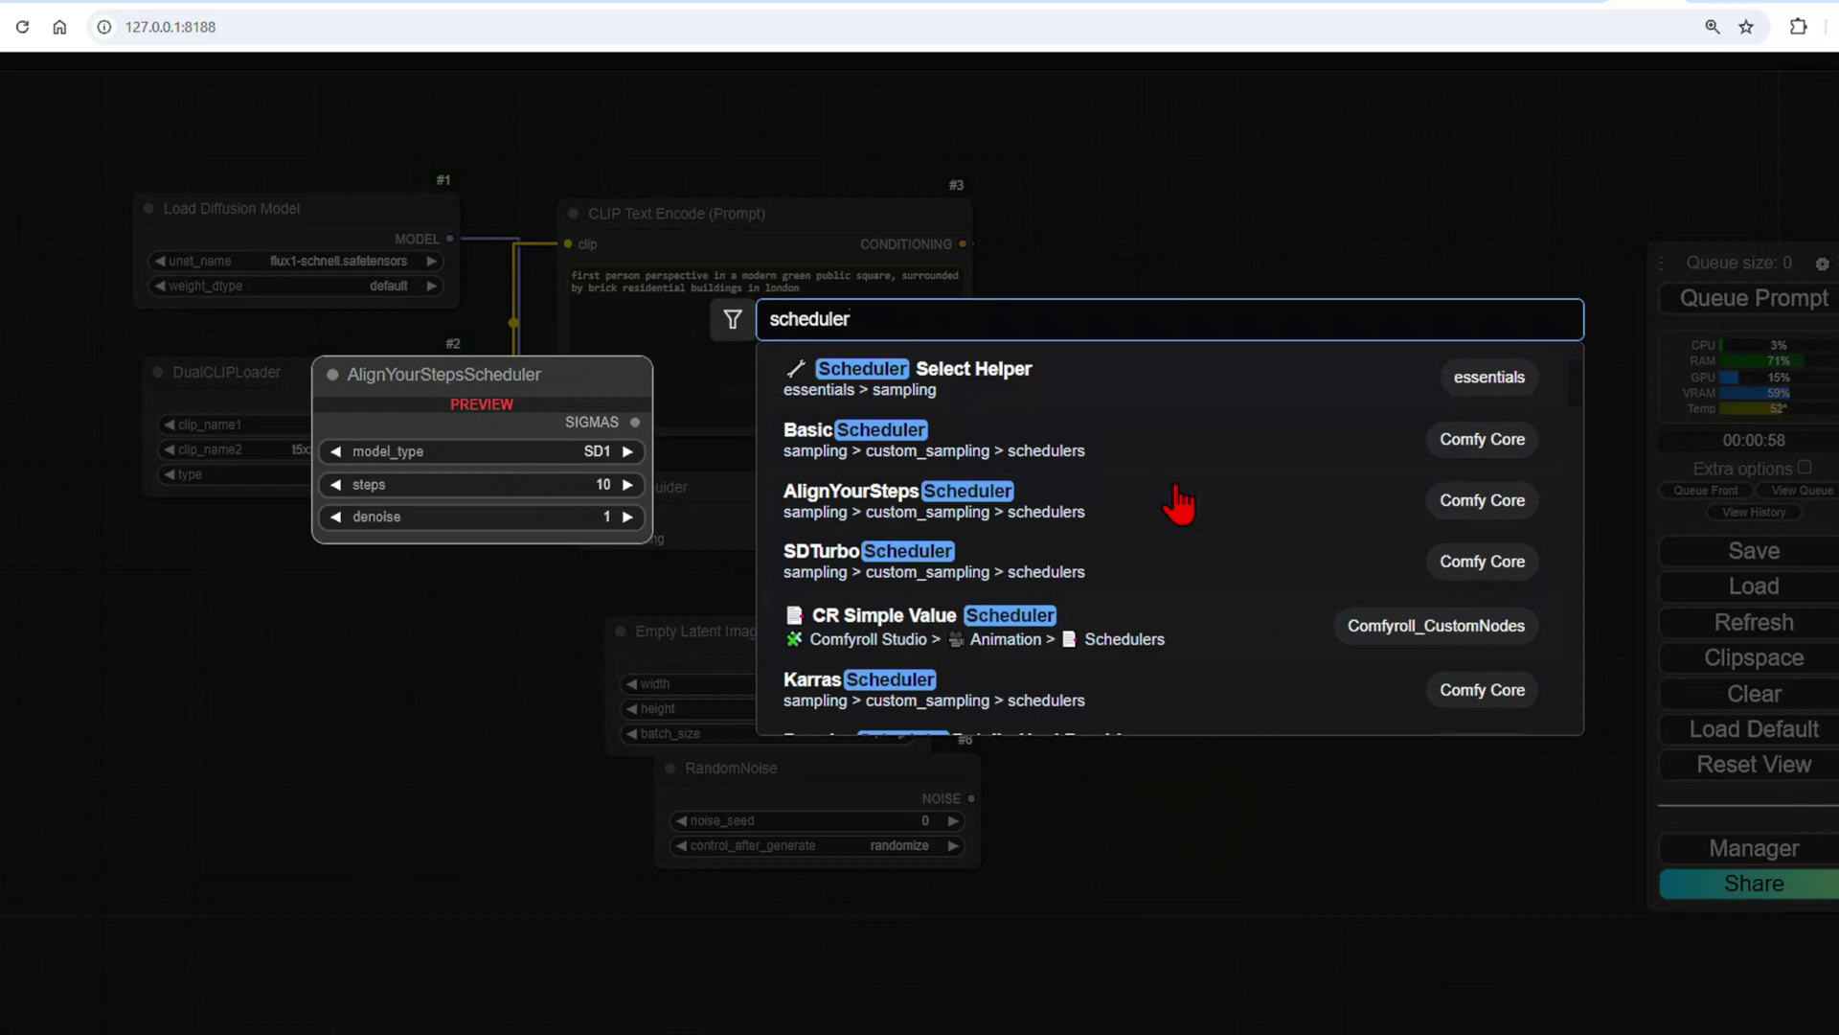
# Add a BasicScheduler node and move KSamplerSelect under RandomNoise.
pyautogui.click(1149, 439)
pyautogui.moveTo(1057, 525); pyautogui.dragTo(1000, 450)
pyautogui.moveTo(751, 688); pyautogui.dragTo(751, 706)
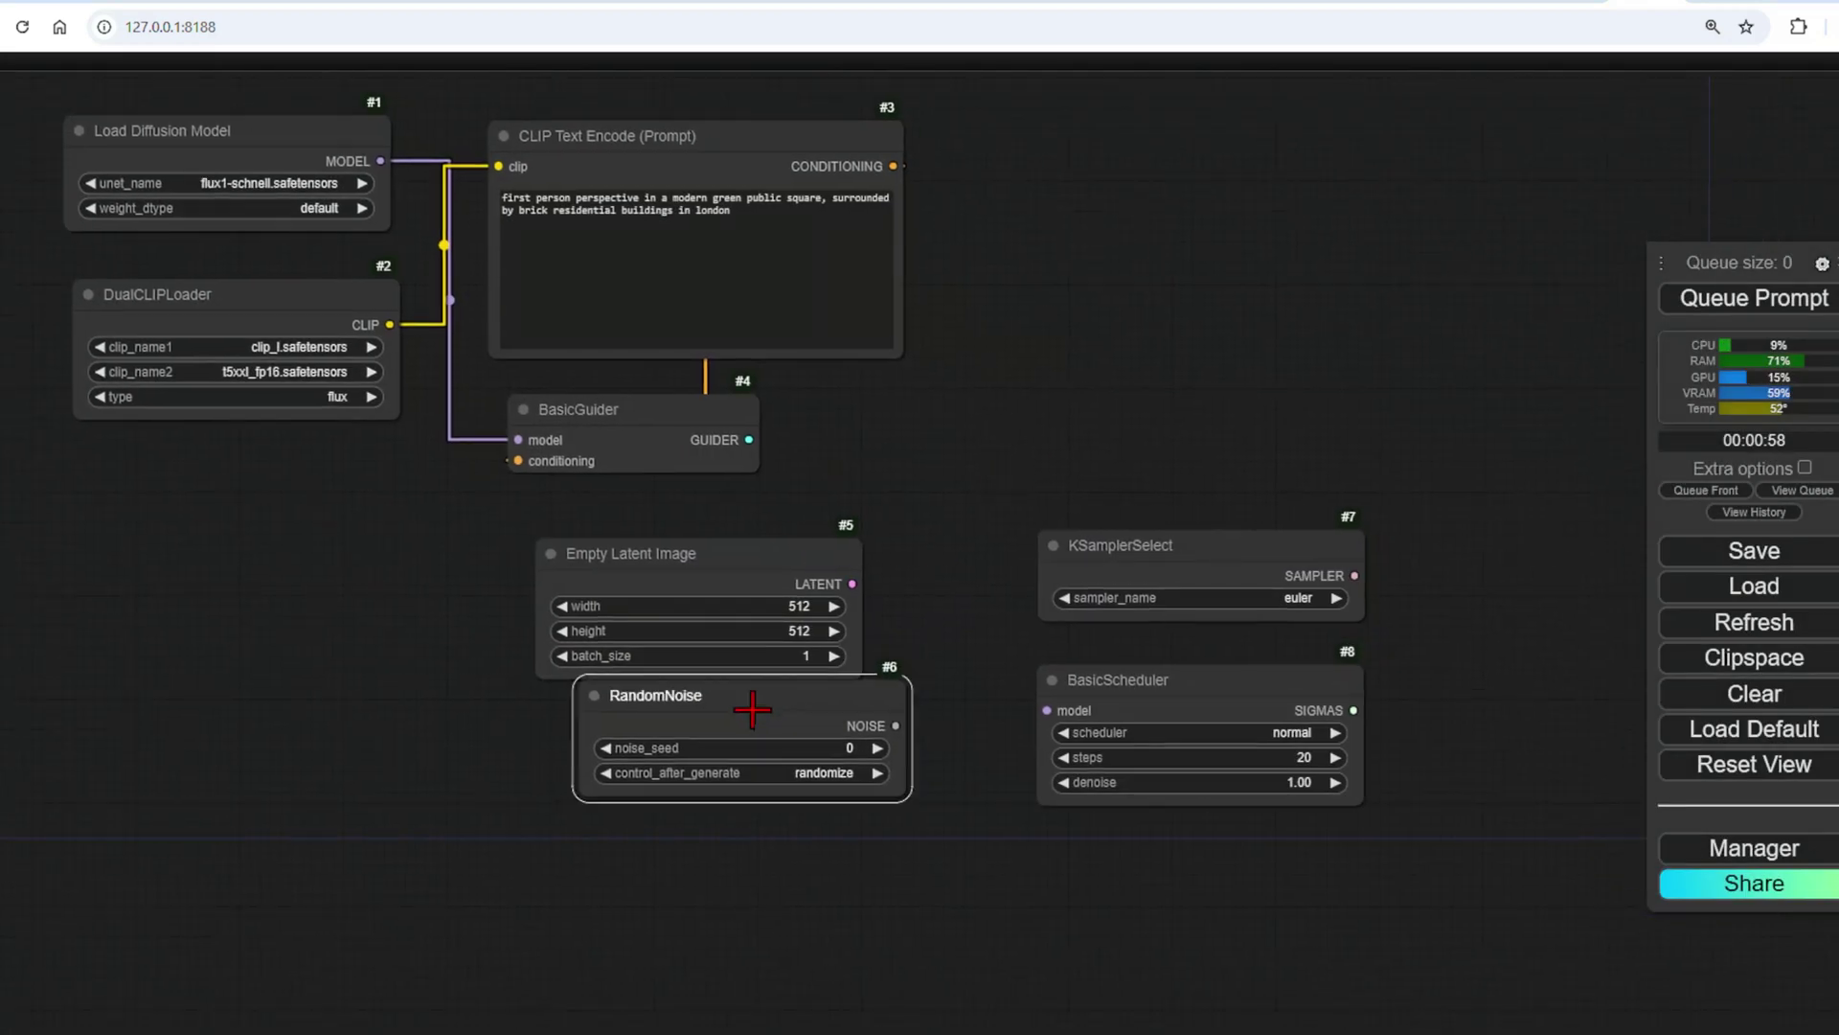
pyautogui.moveTo(1260, 544); pyautogui.dragTo(788, 845)
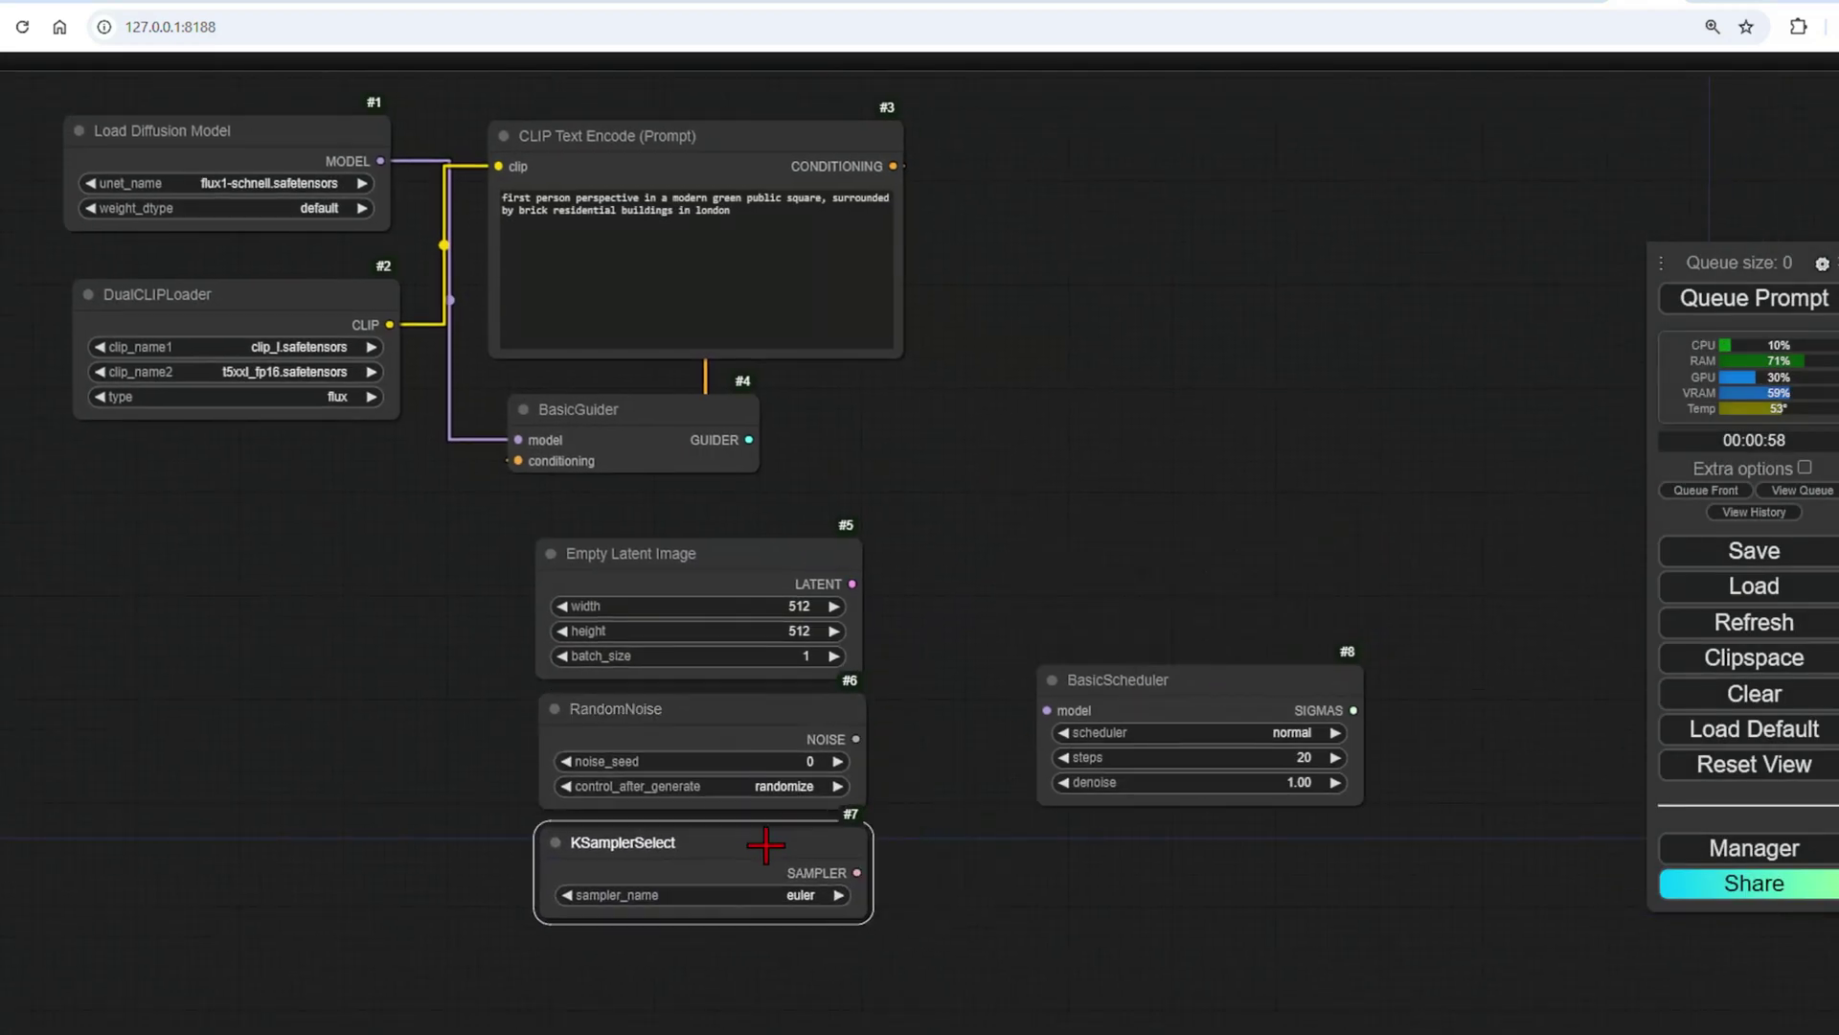
# Place BasicScheduler under KSamplerSelect and center the view on the stacked column.
pyautogui.scroll(-1, 771, 813)
pyautogui.moveTo(926, 858); pyautogui.dragTo(974, 818)
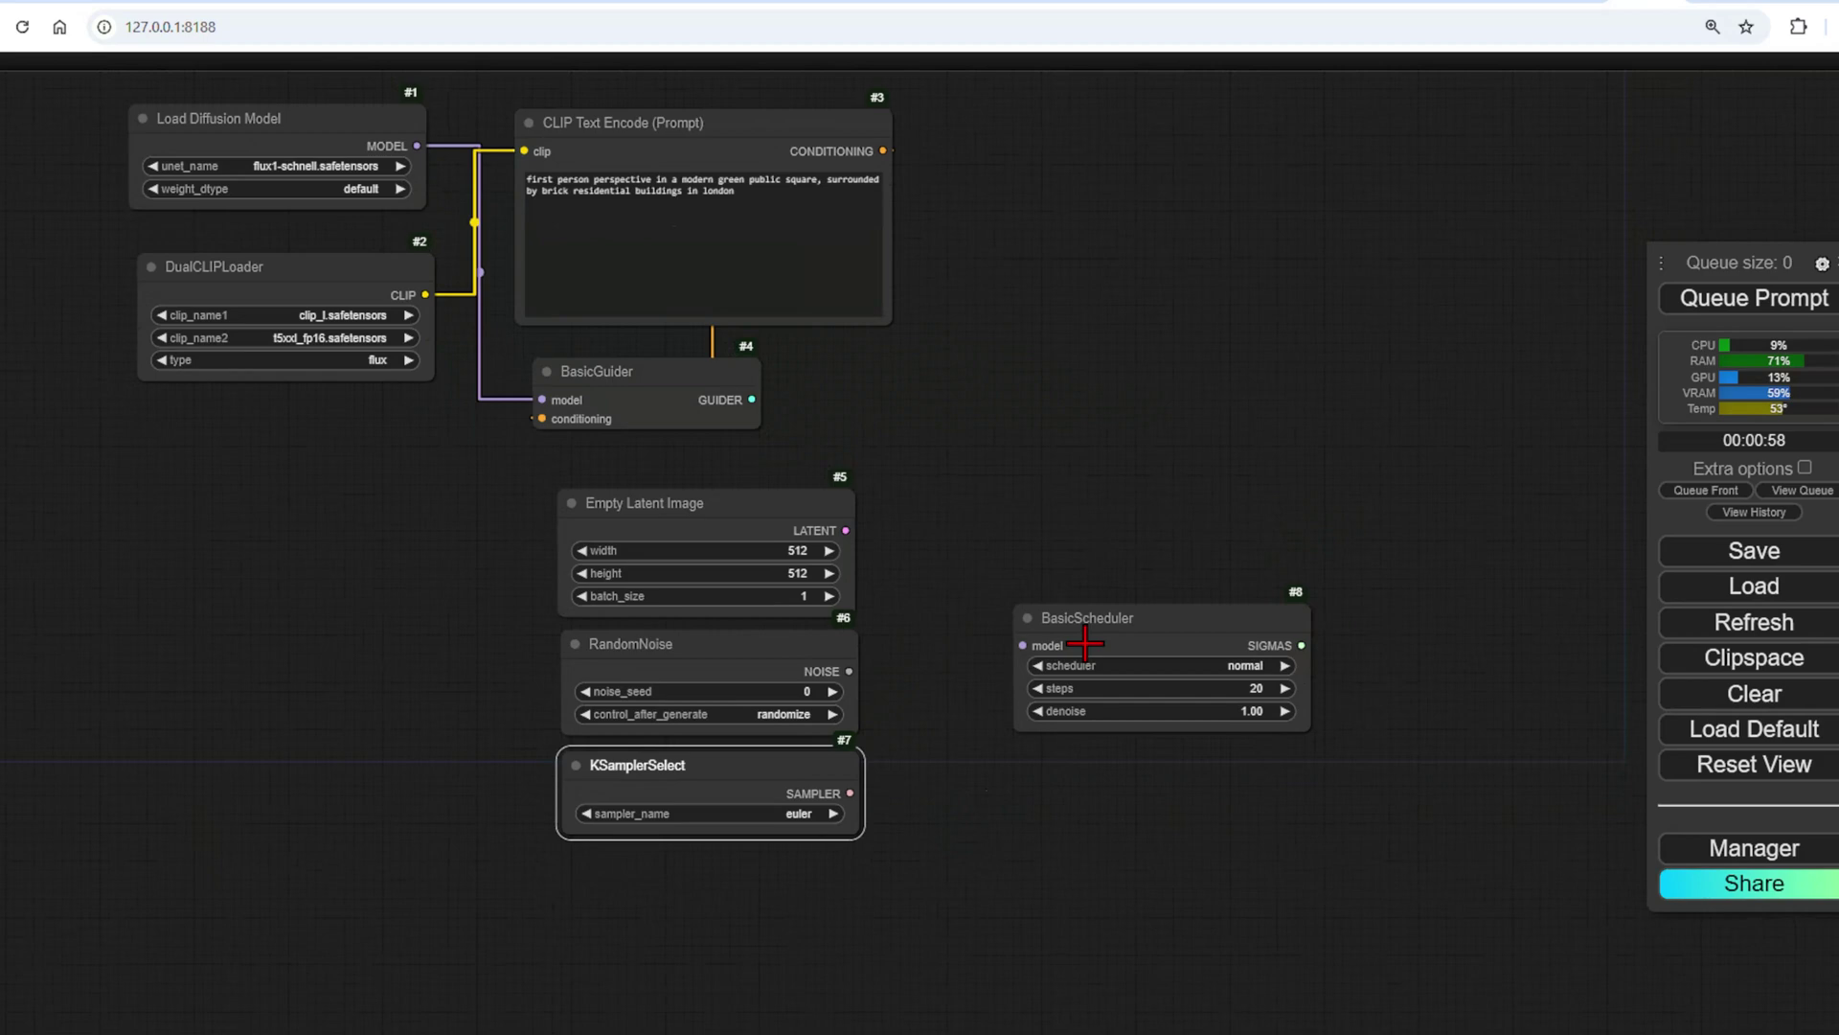
pyautogui.moveTo(1137, 623); pyautogui.dragTo(689, 866)
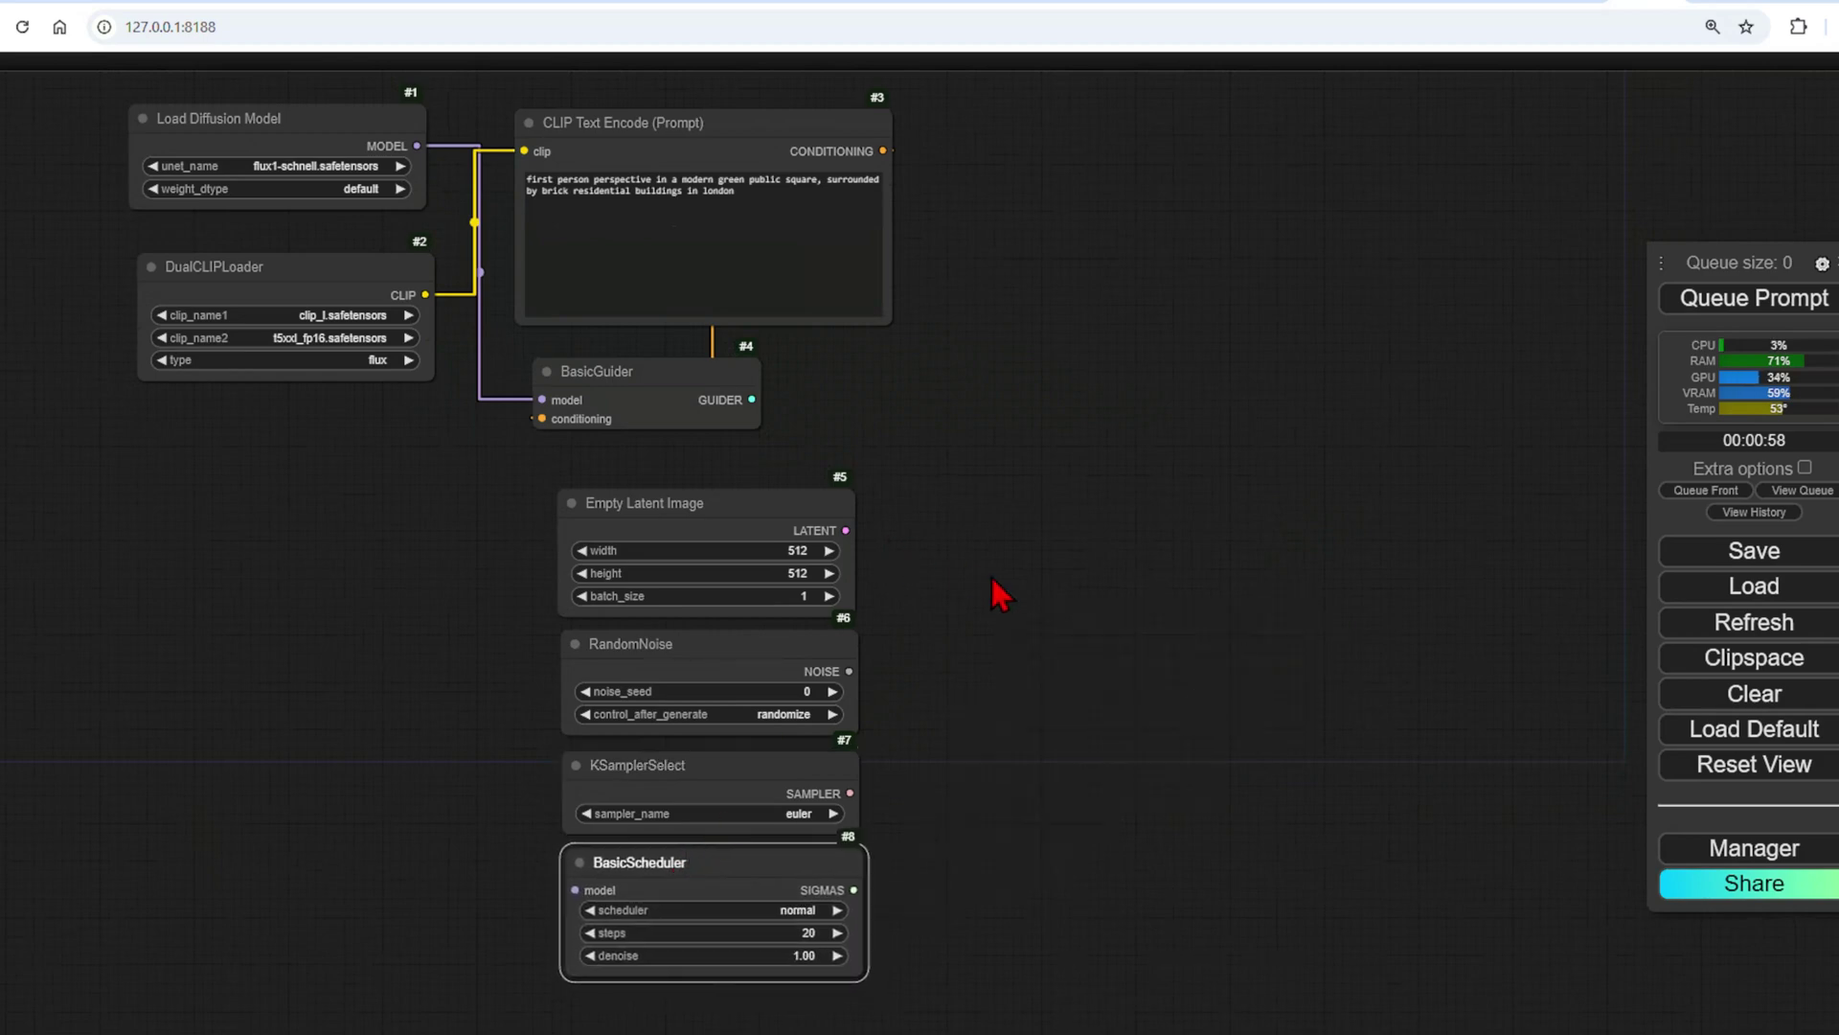
pyautogui.moveTo(1019, 595); pyautogui.dragTo(921, 452)
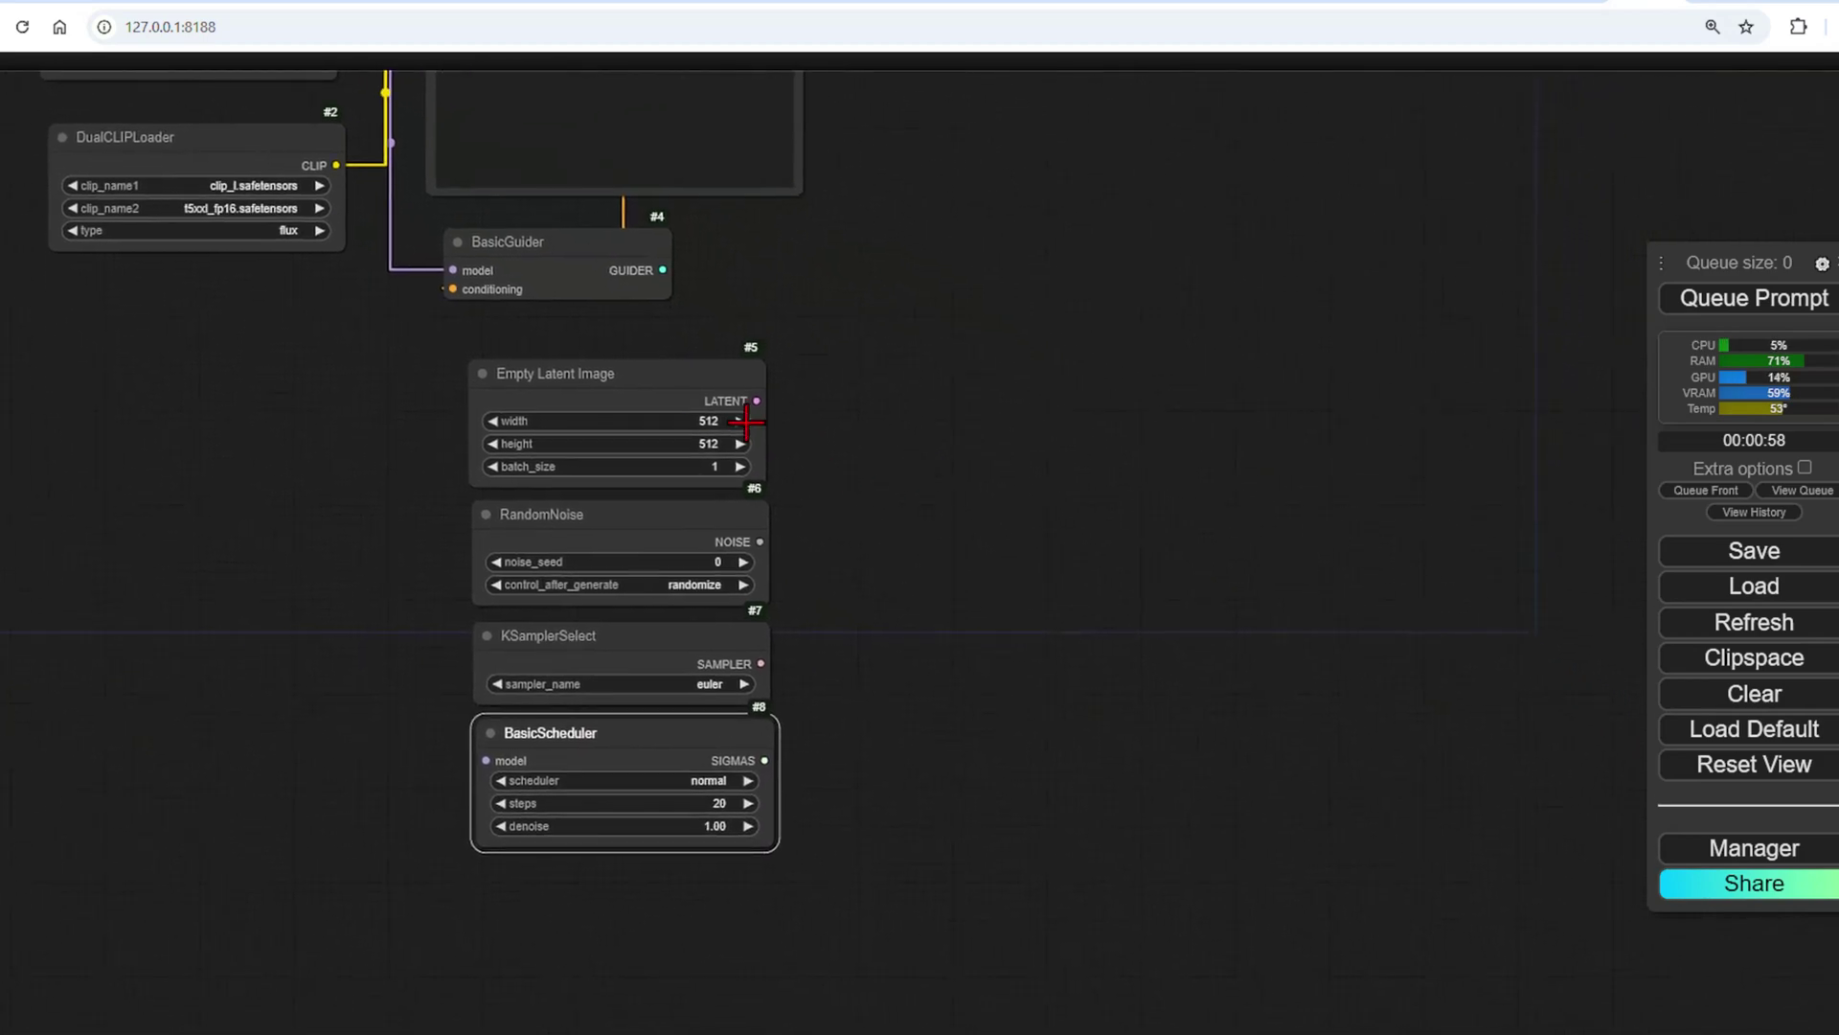
pyautogui.scroll(3, 677, 480)
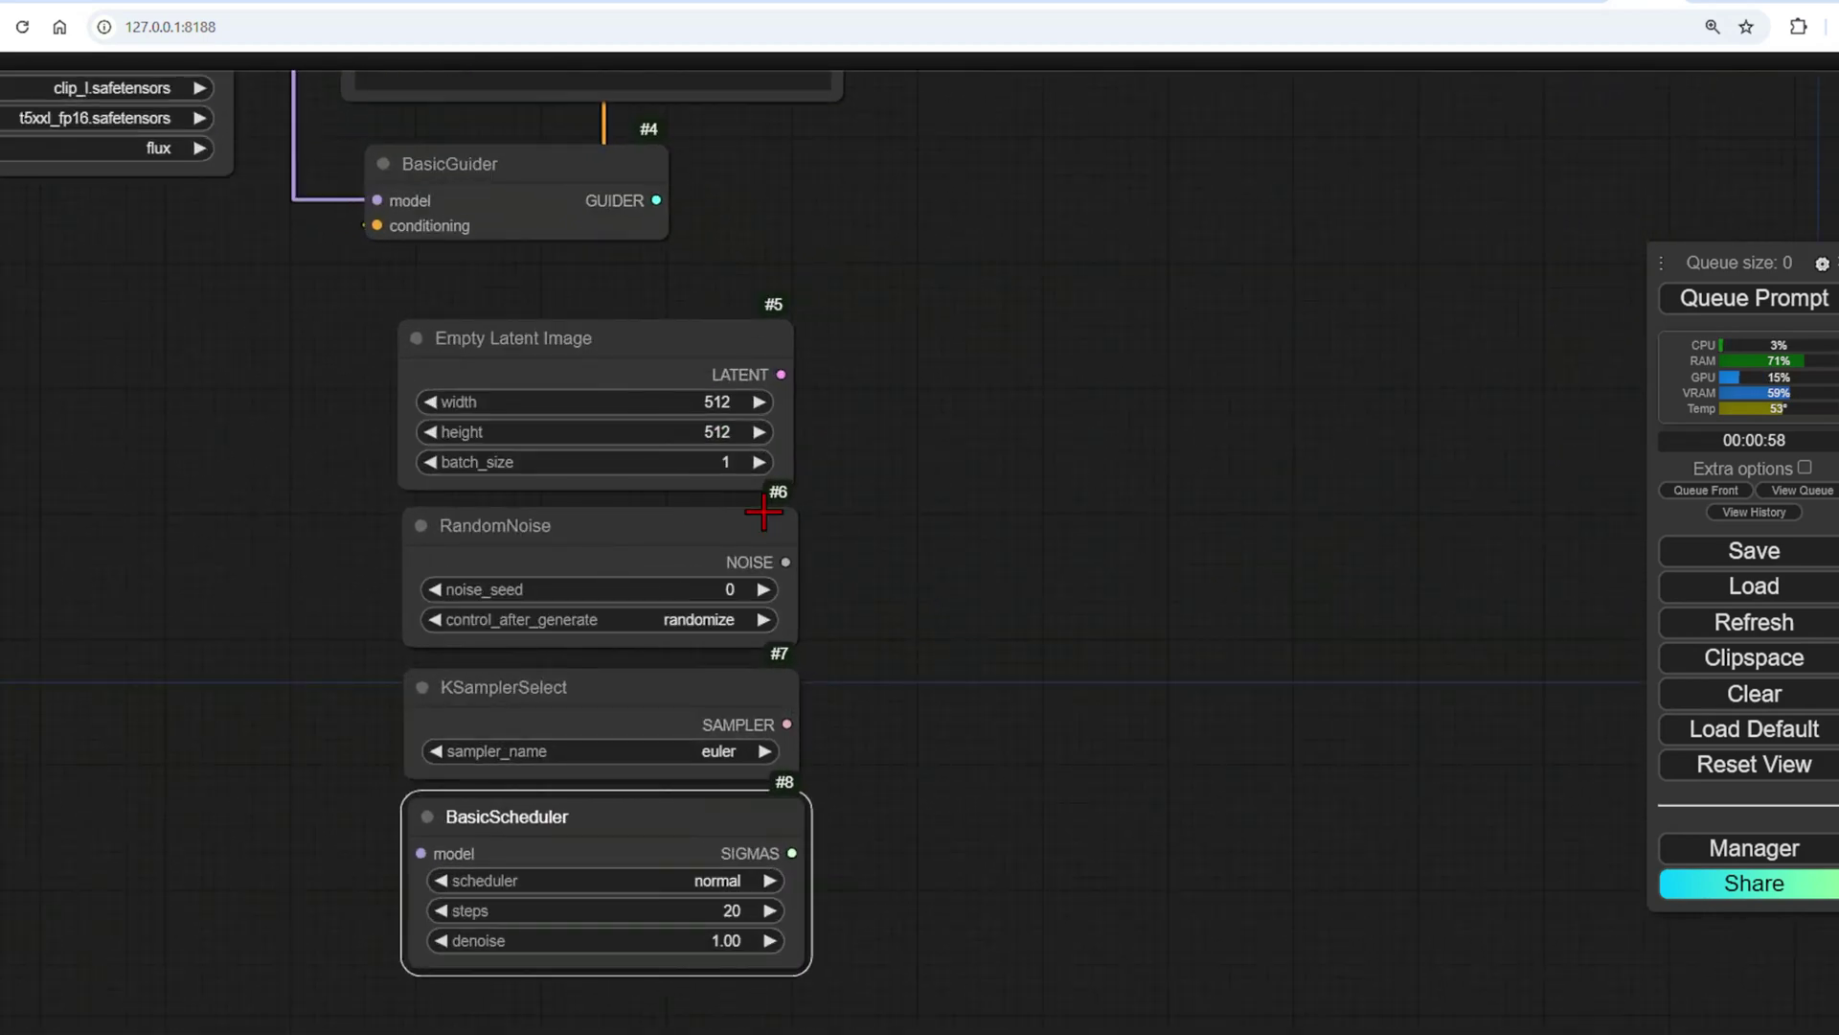
# Set the Empty Latent Image width and height to 1024.
pyautogui.click(728, 402)
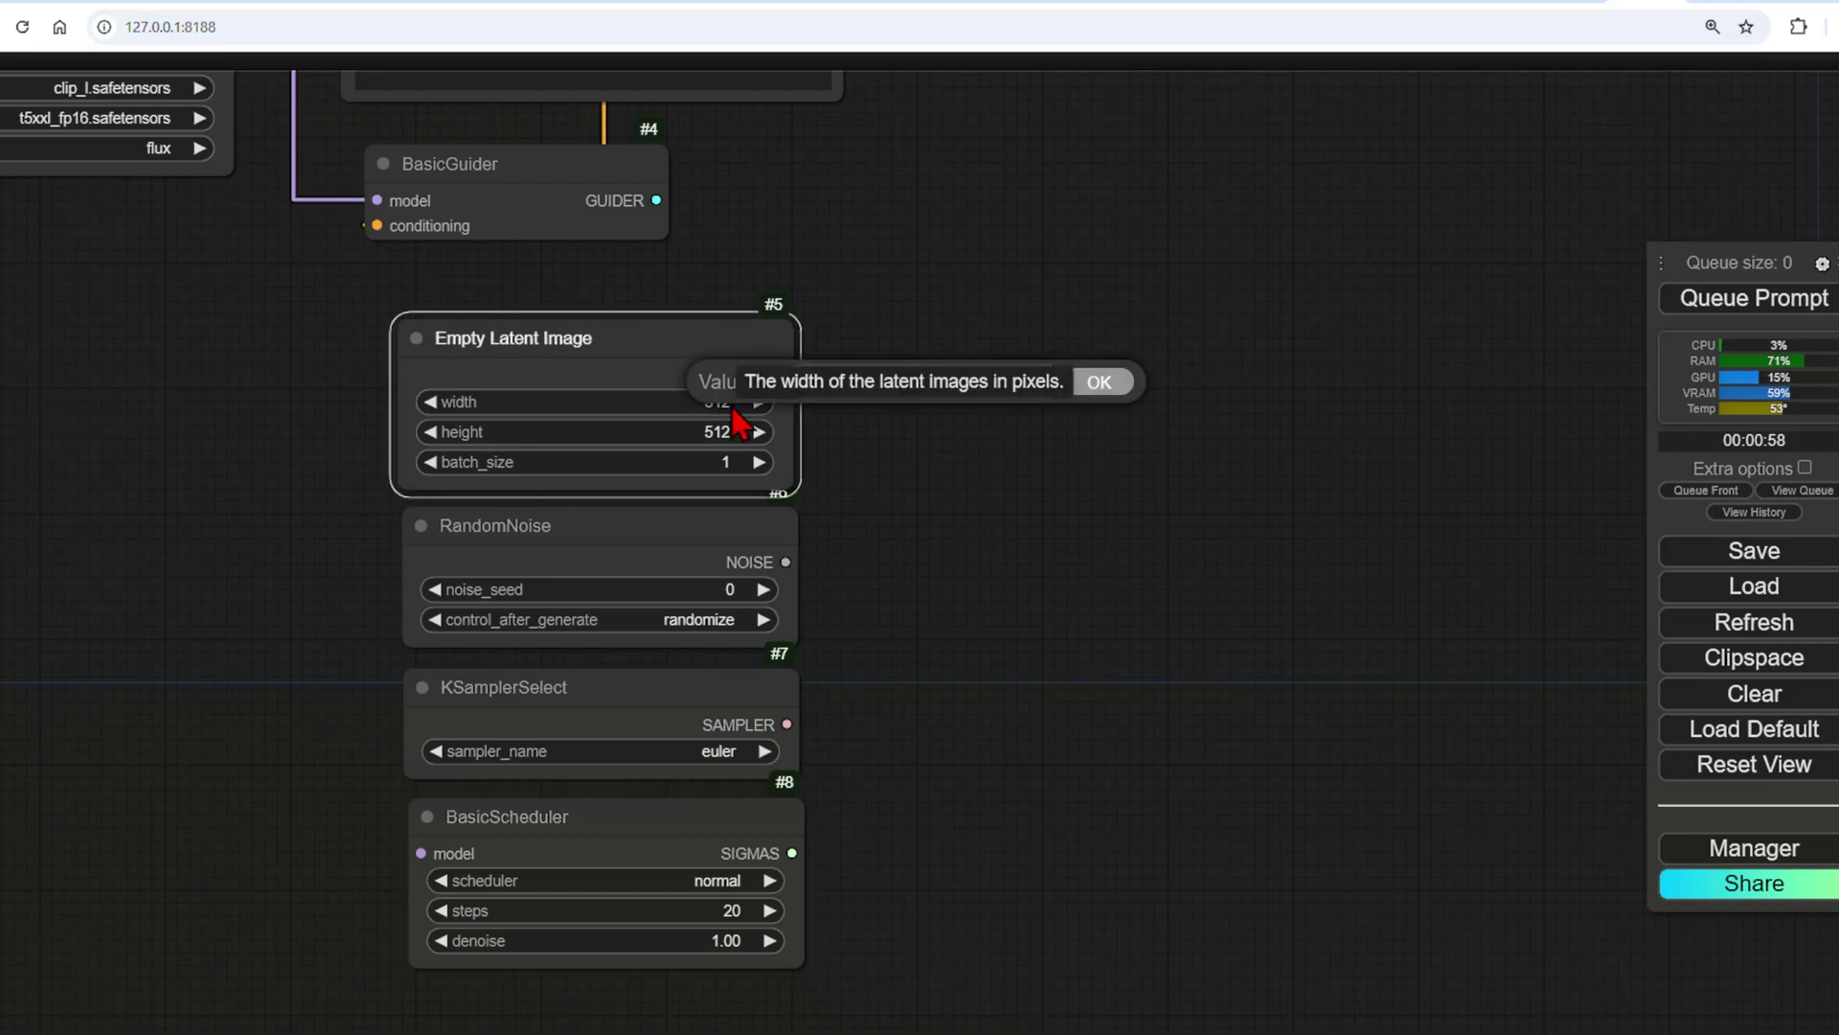
pyautogui.press('Return')
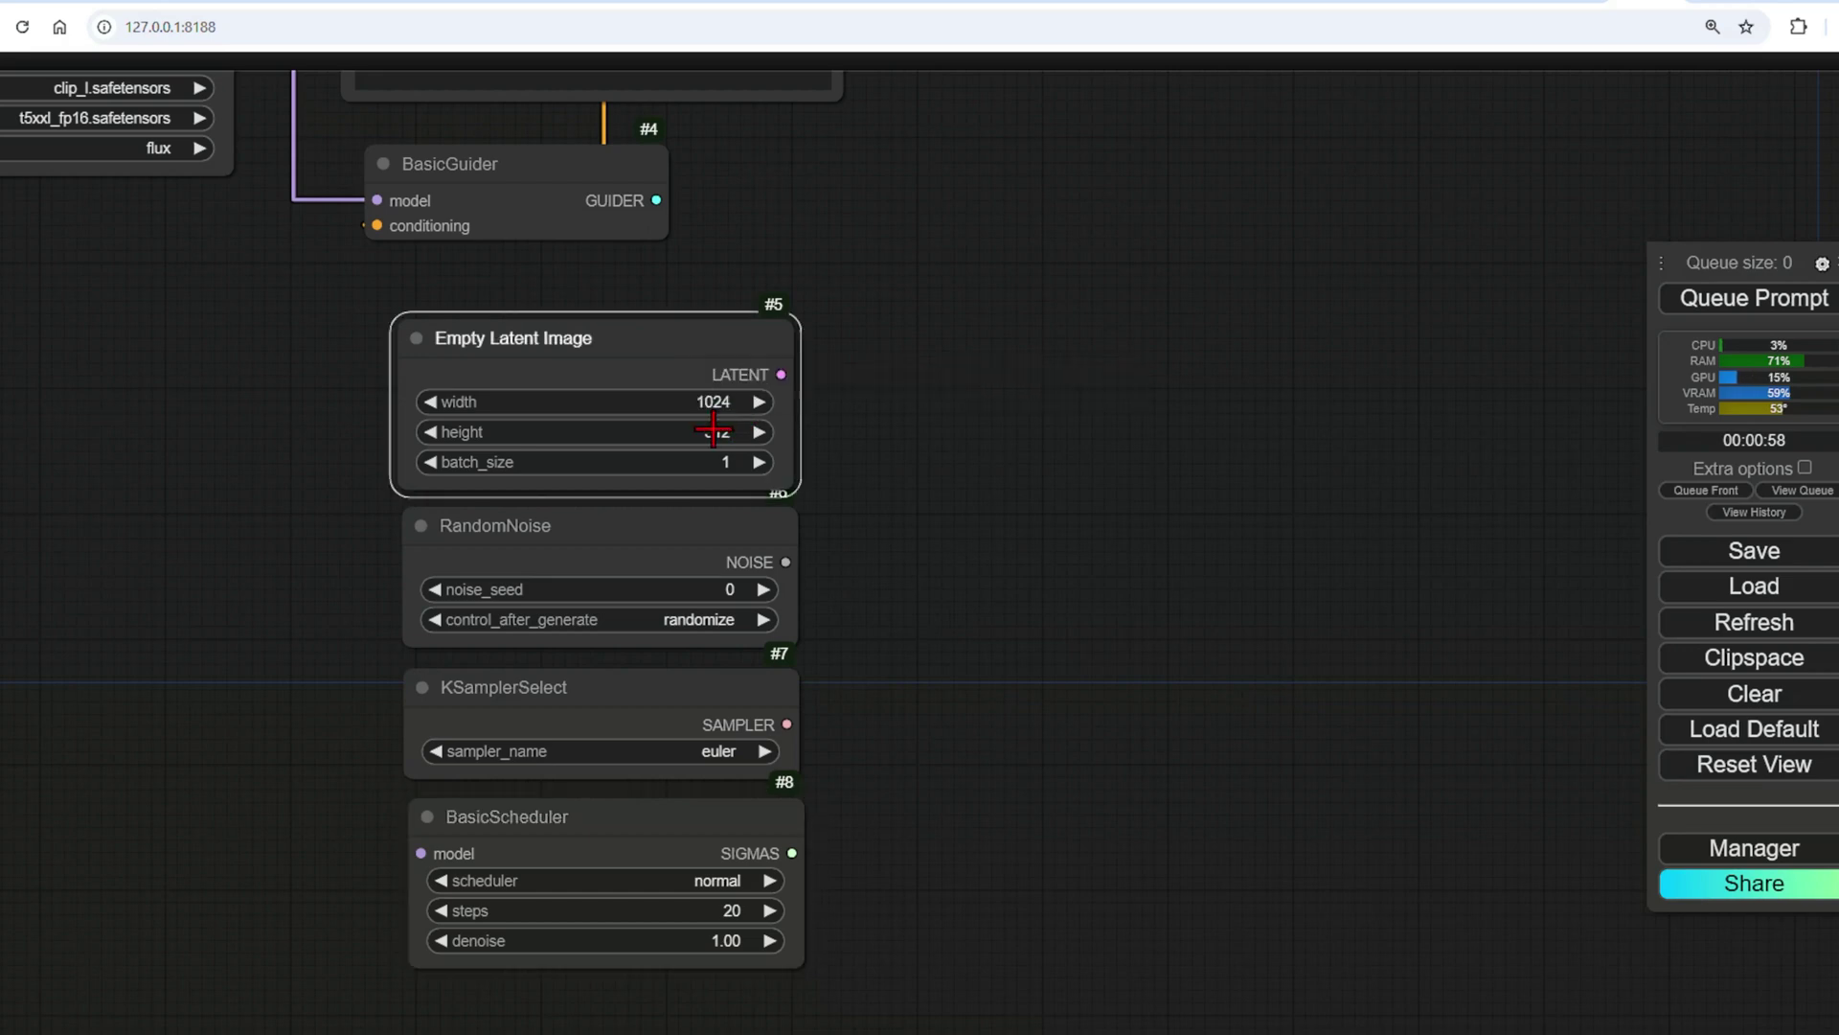
pyautogui.click(711, 436)
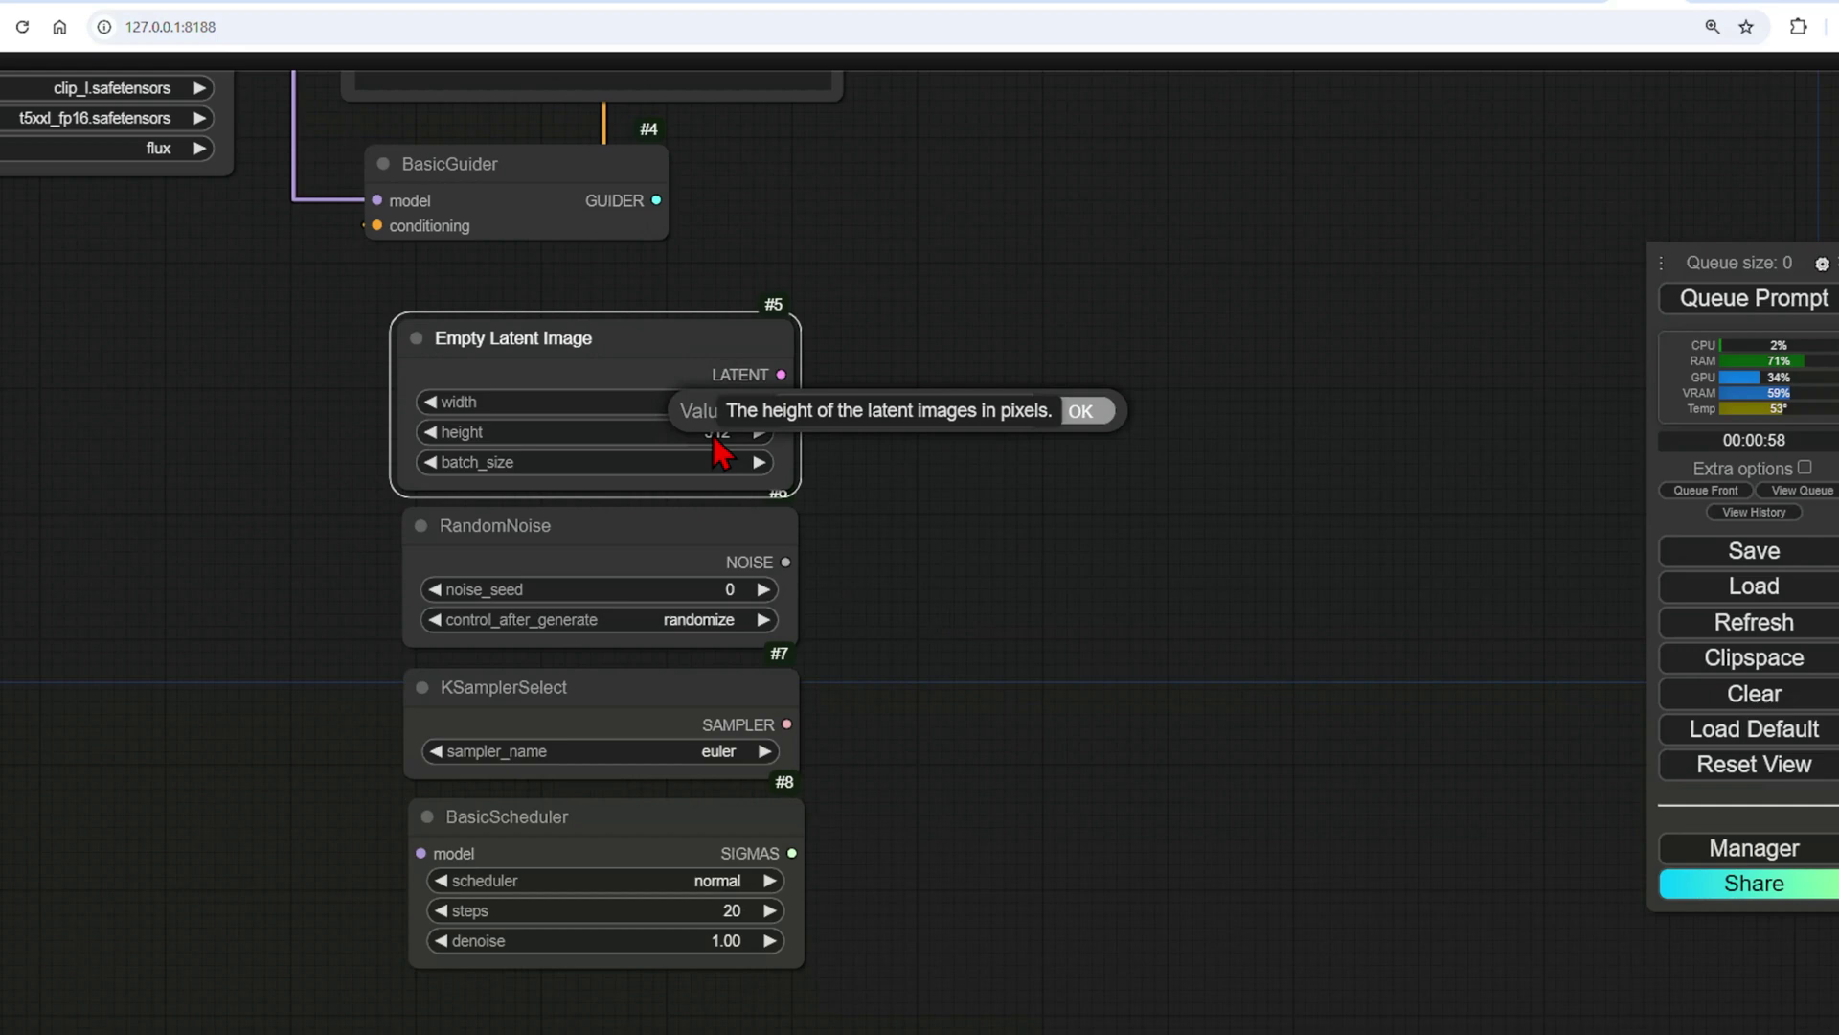
pyautogui.write('1024')
pyautogui.press('Return')
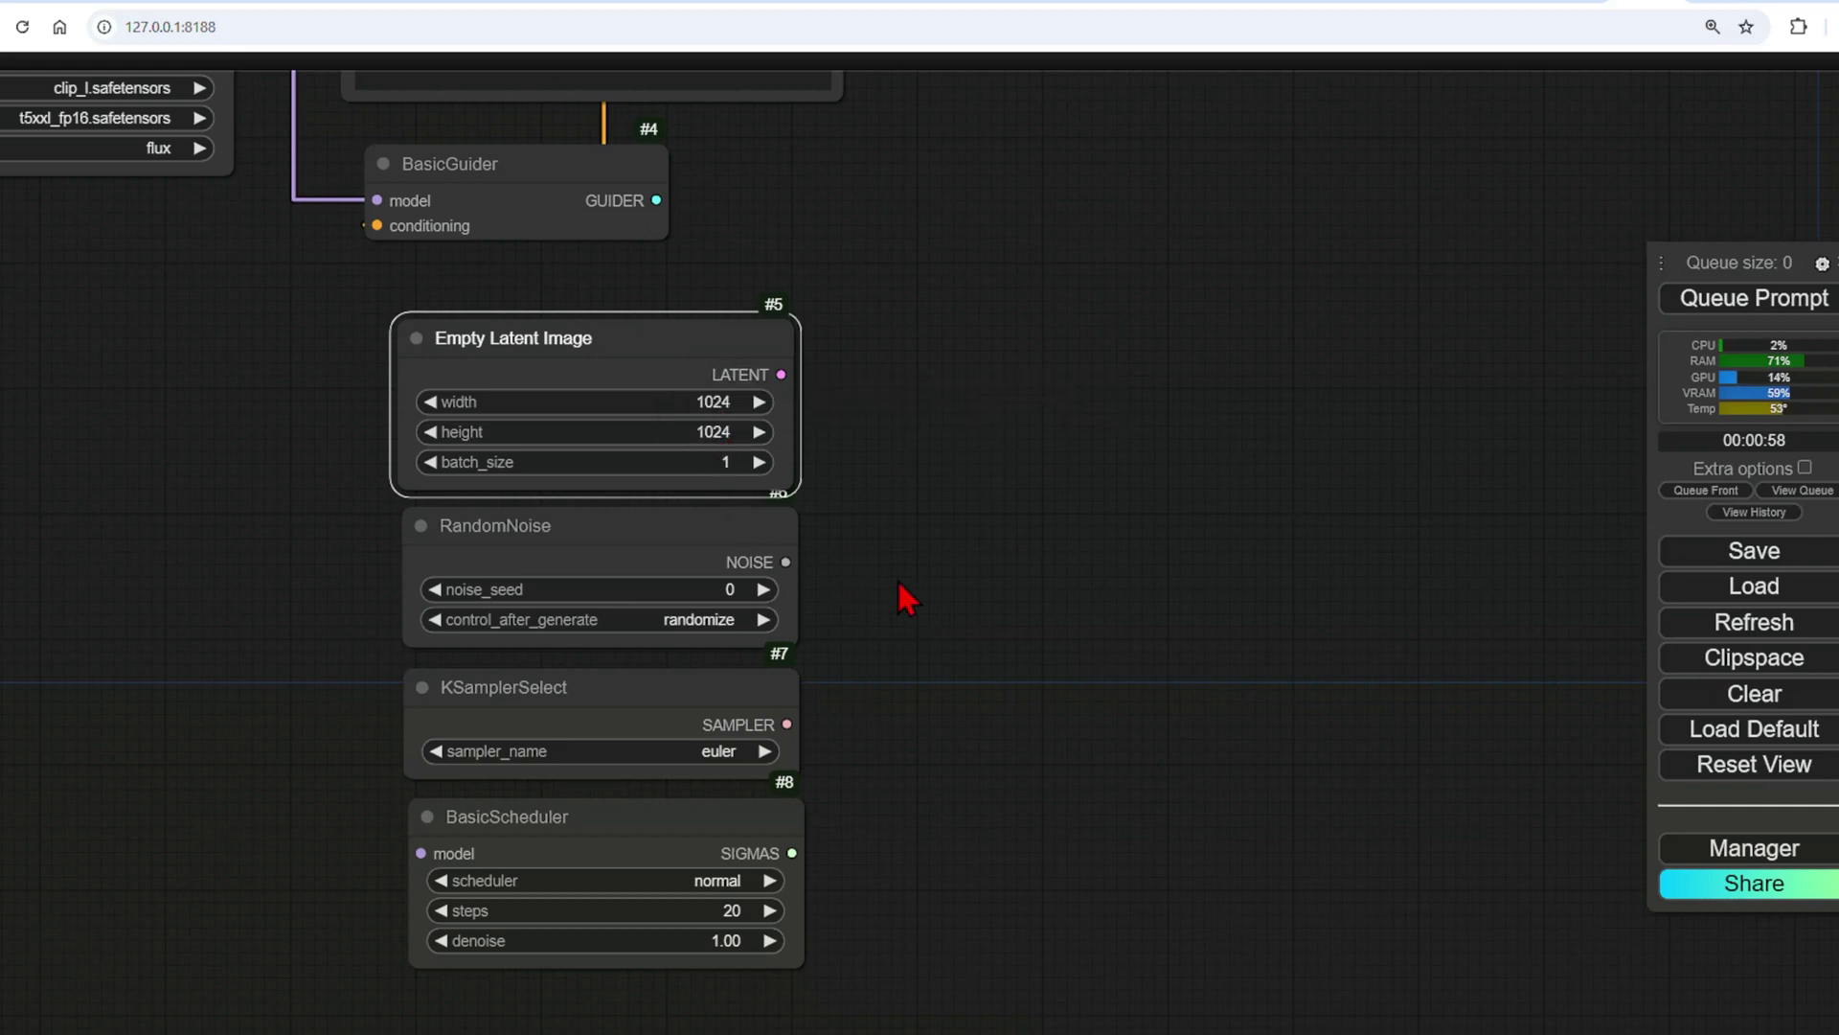
# Raise the noise seed to 5, keep the euler sampler, and use karras scheduling with 4 steps.
pyautogui.click(763, 589)
pyautogui.click(763, 589)
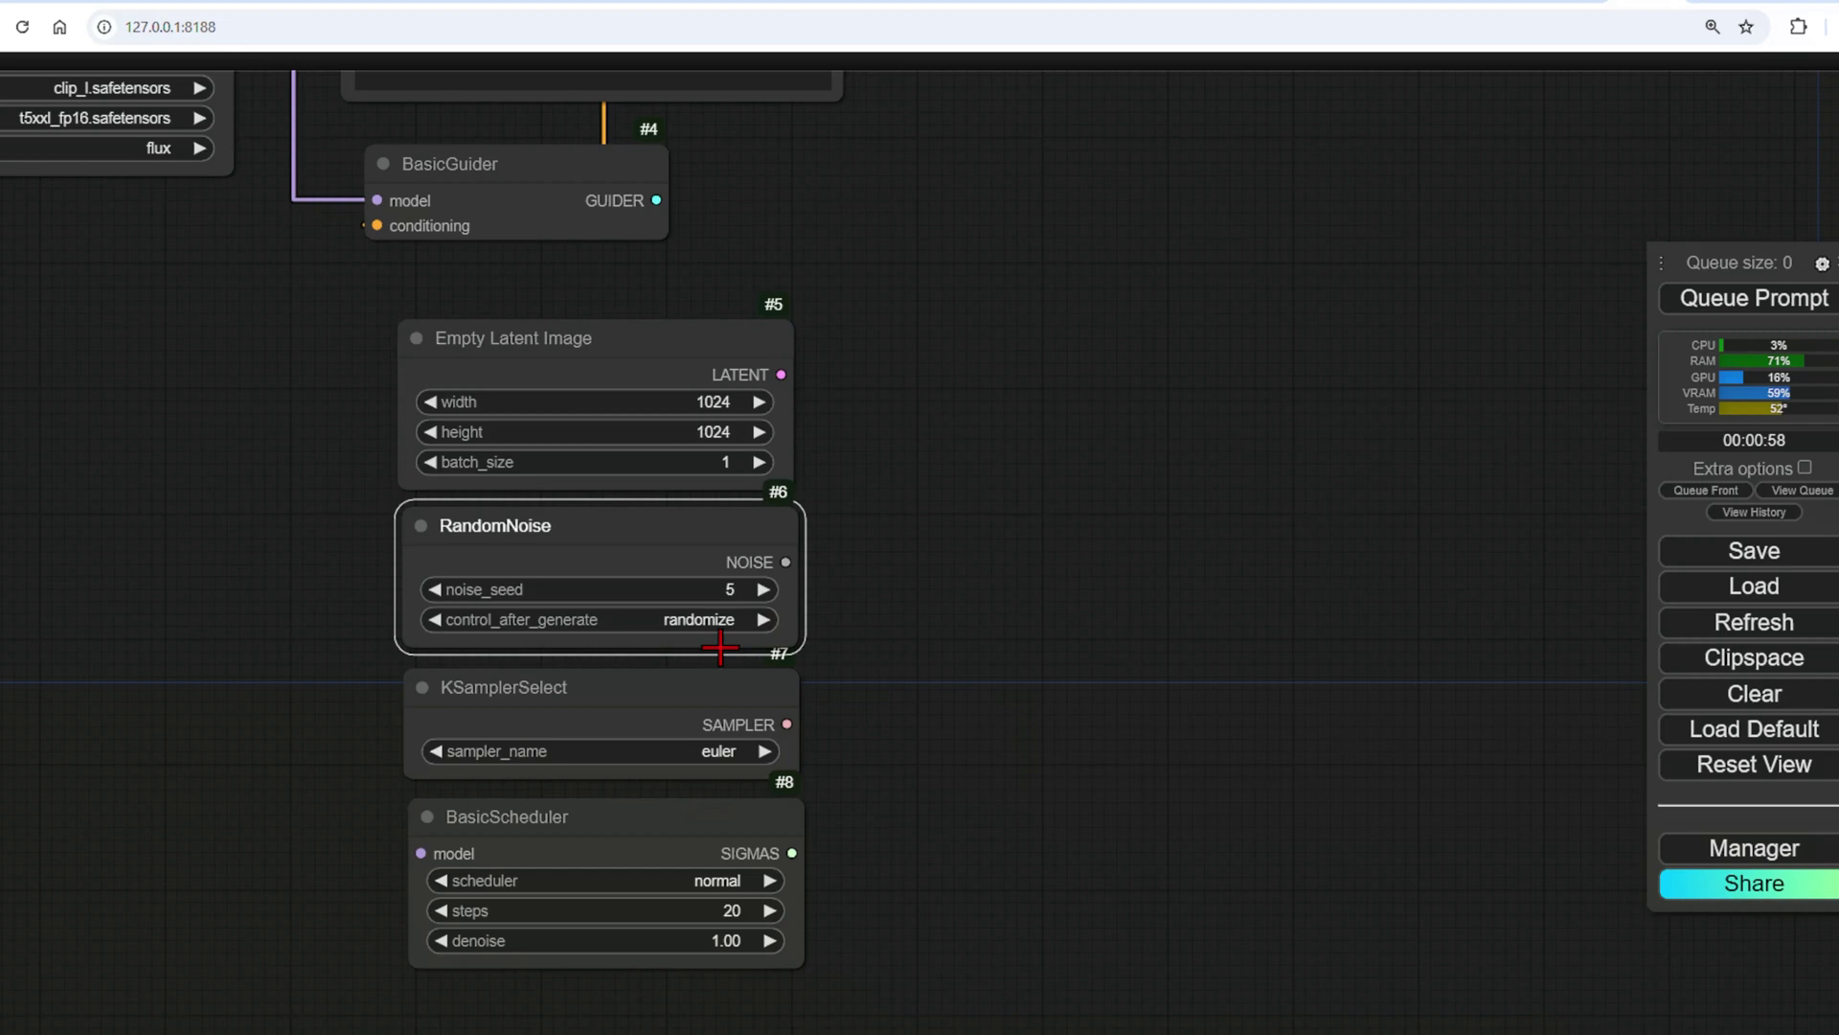
pyautogui.click(745, 755)
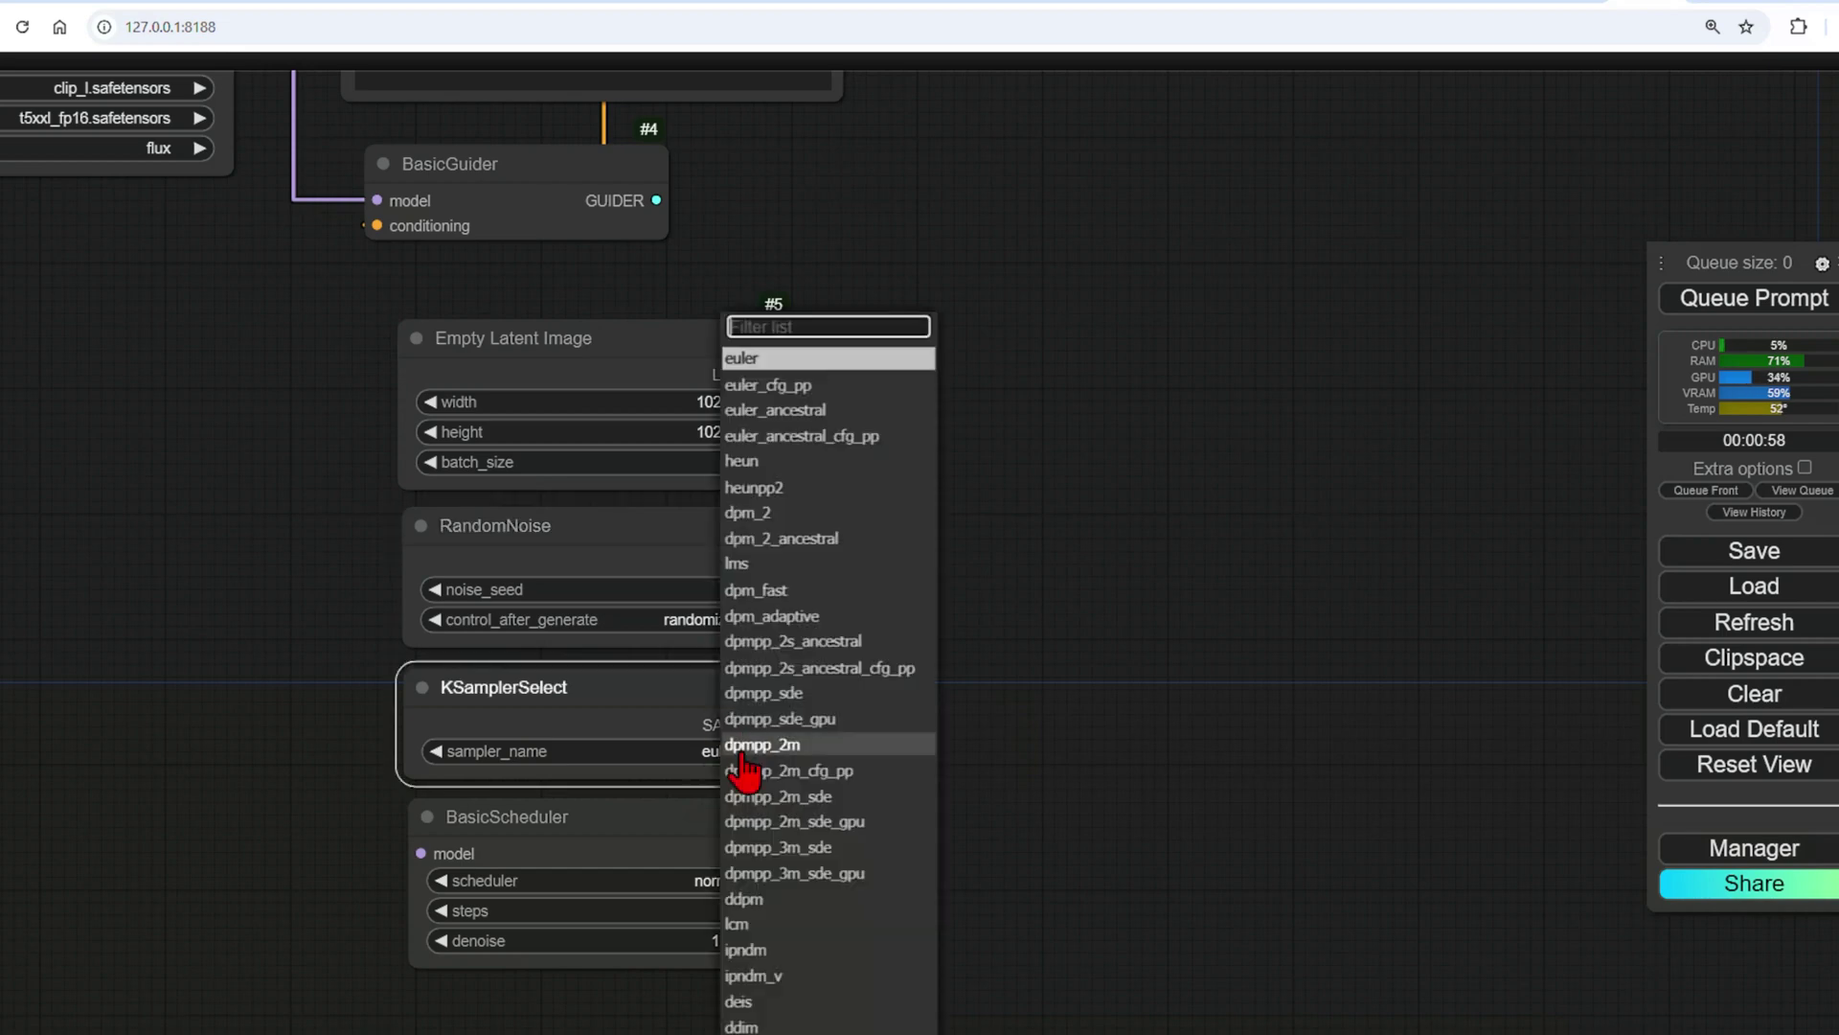
pyautogui.click(874, 360)
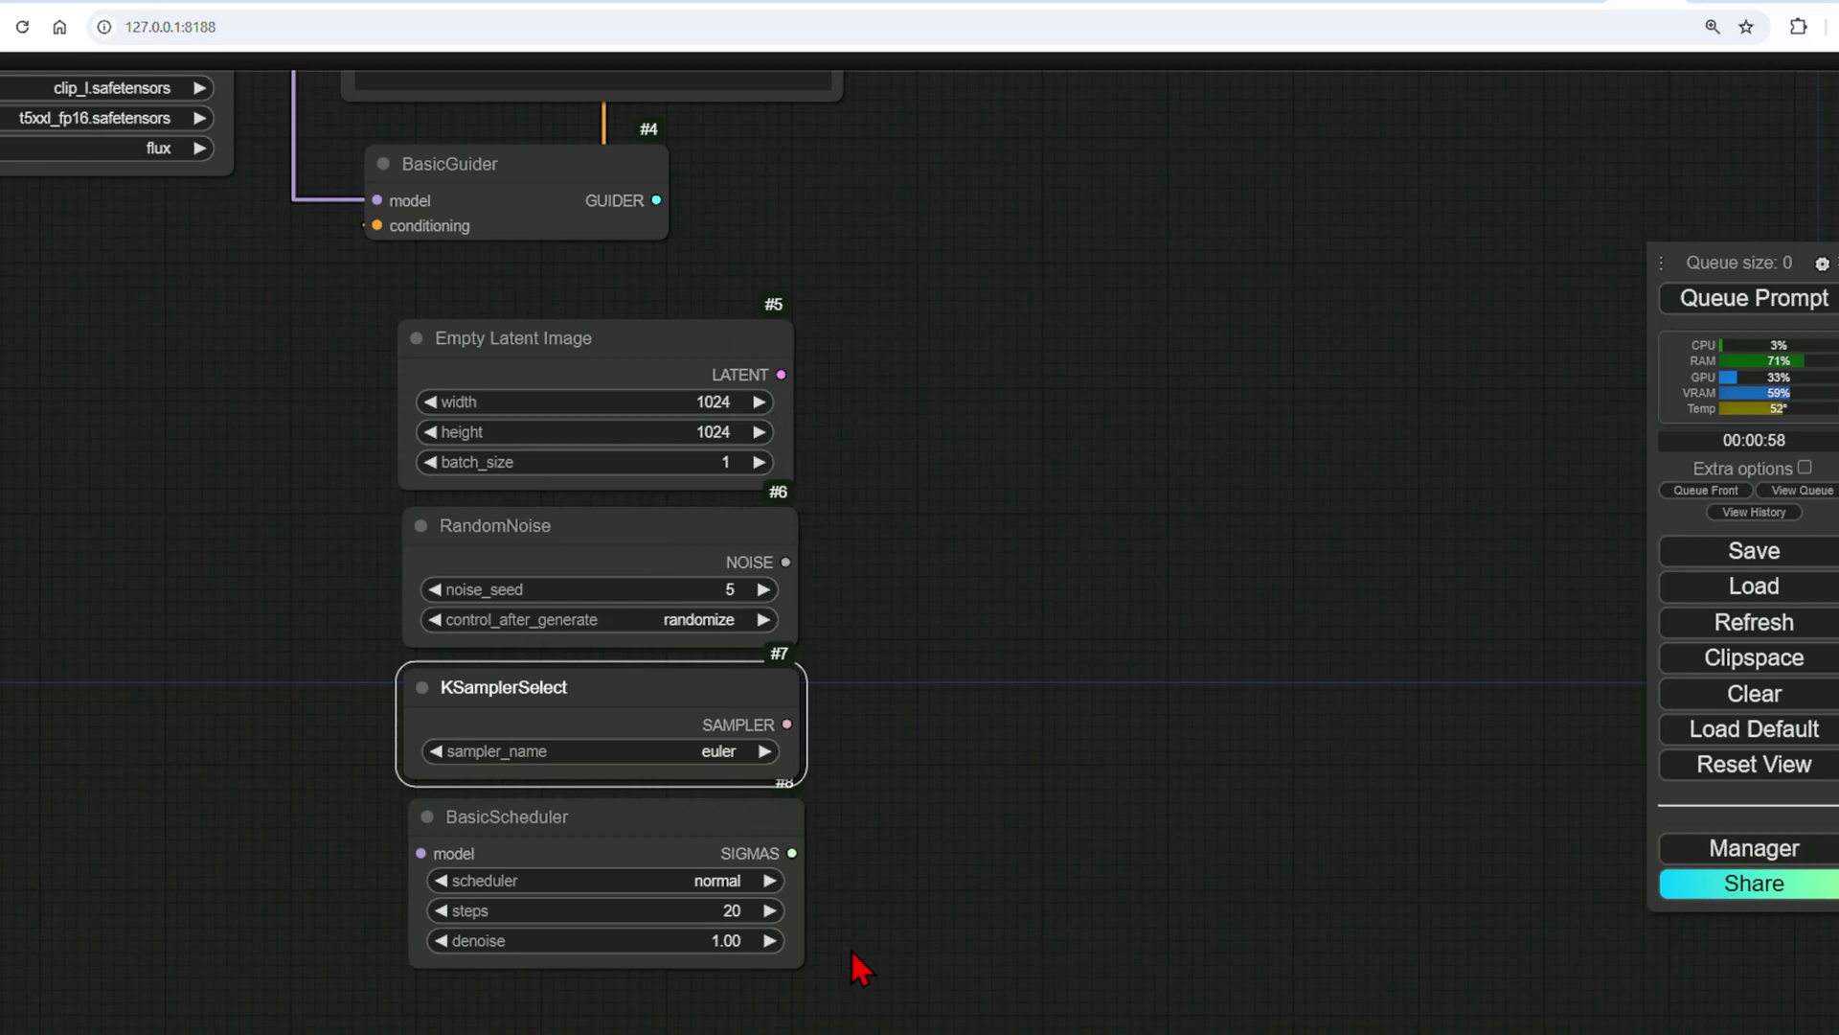
pyautogui.click(636, 882)
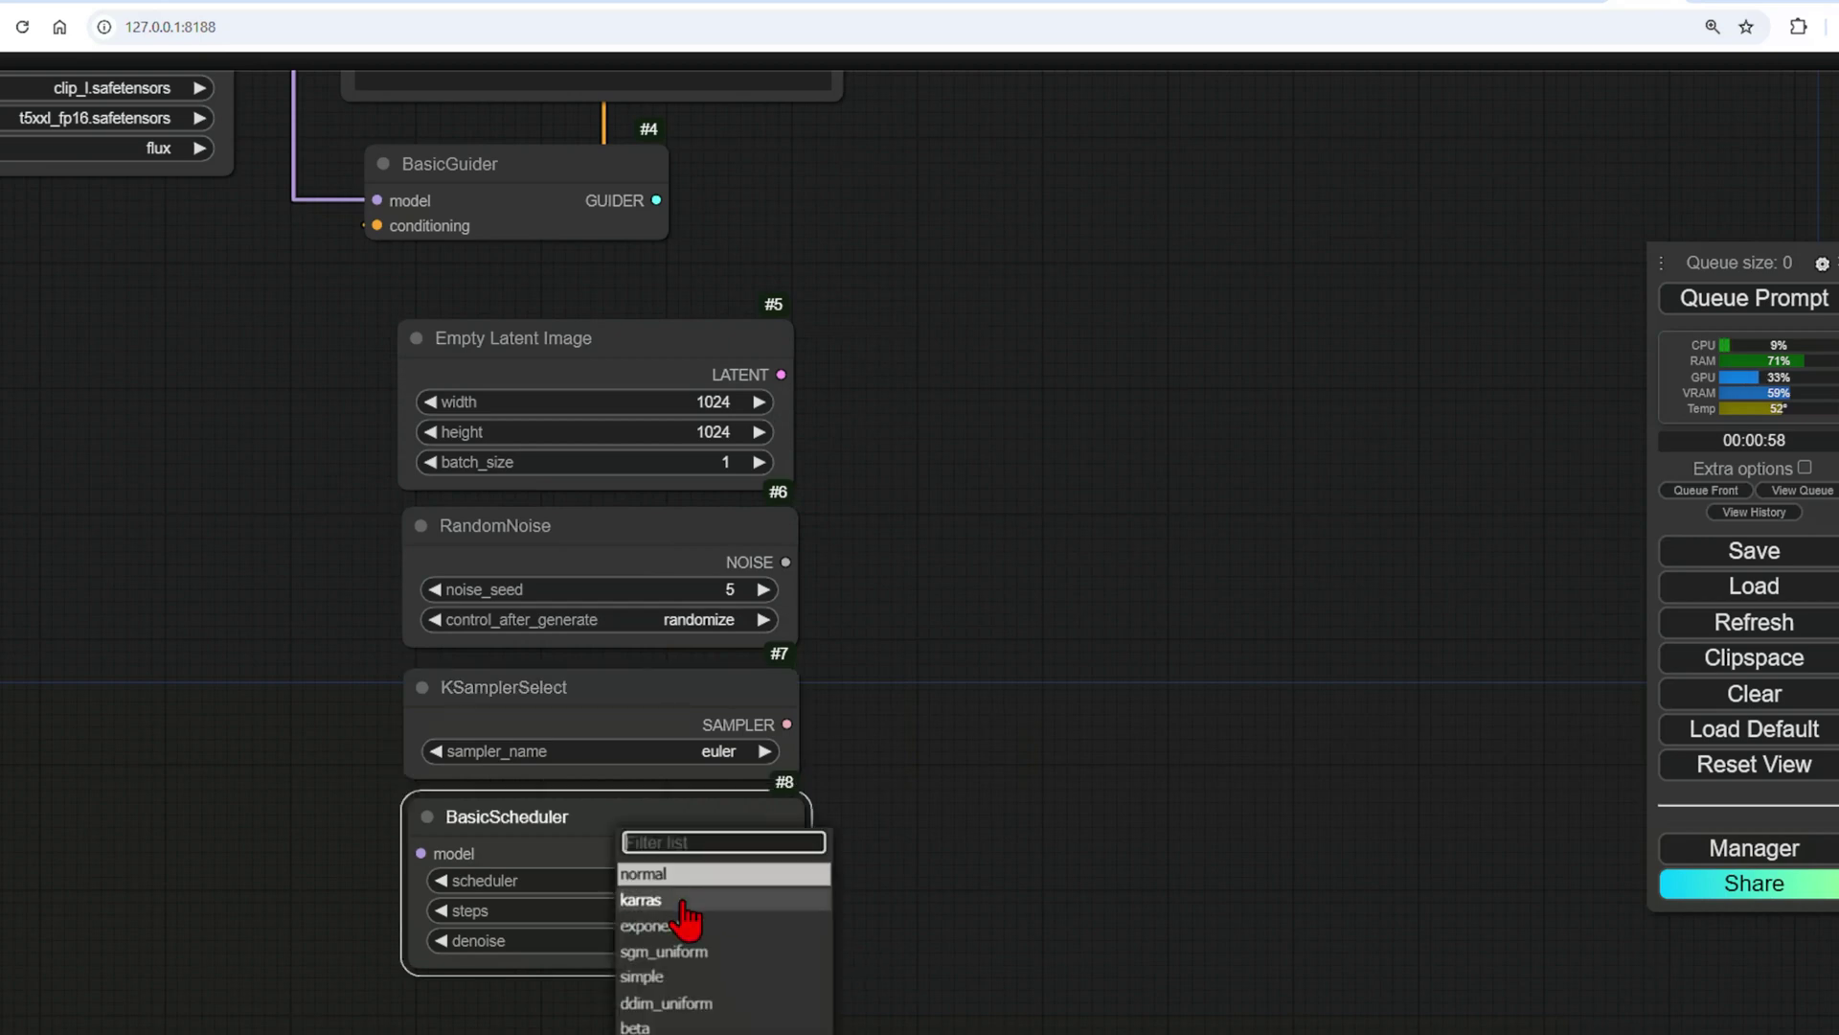
pyautogui.click(661, 901)
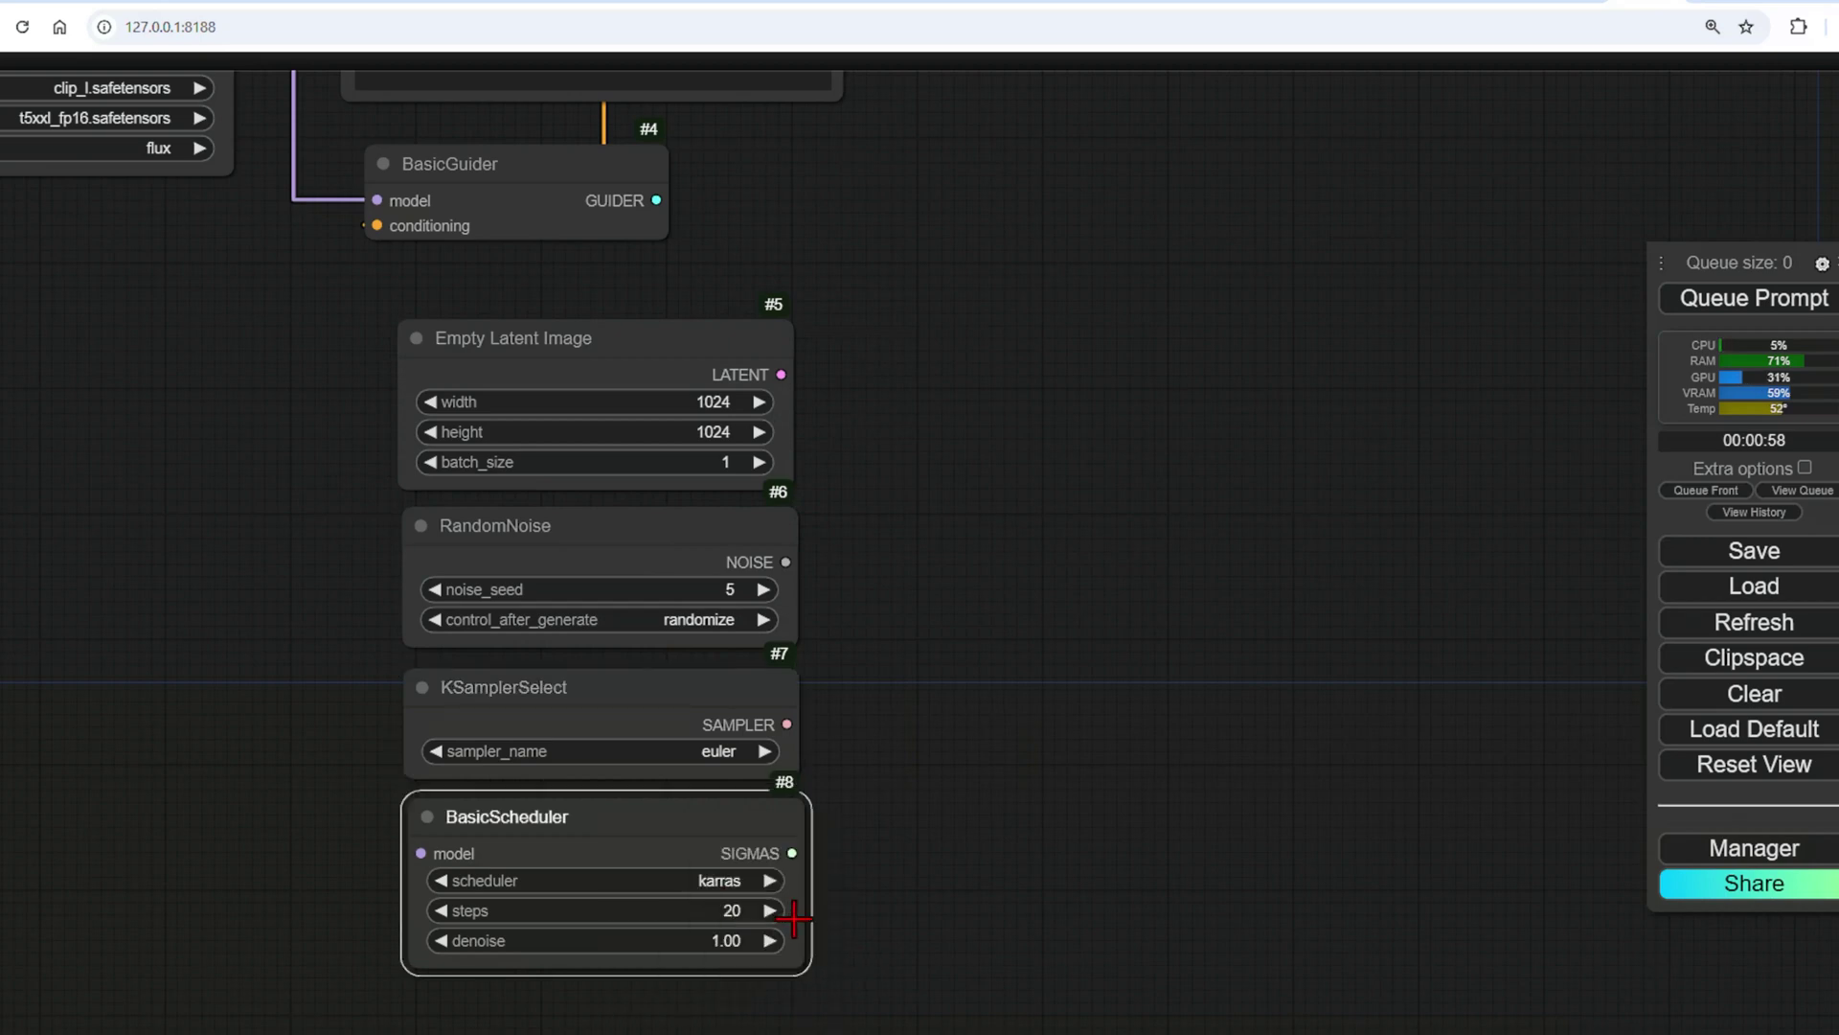
pyautogui.click(763, 917)
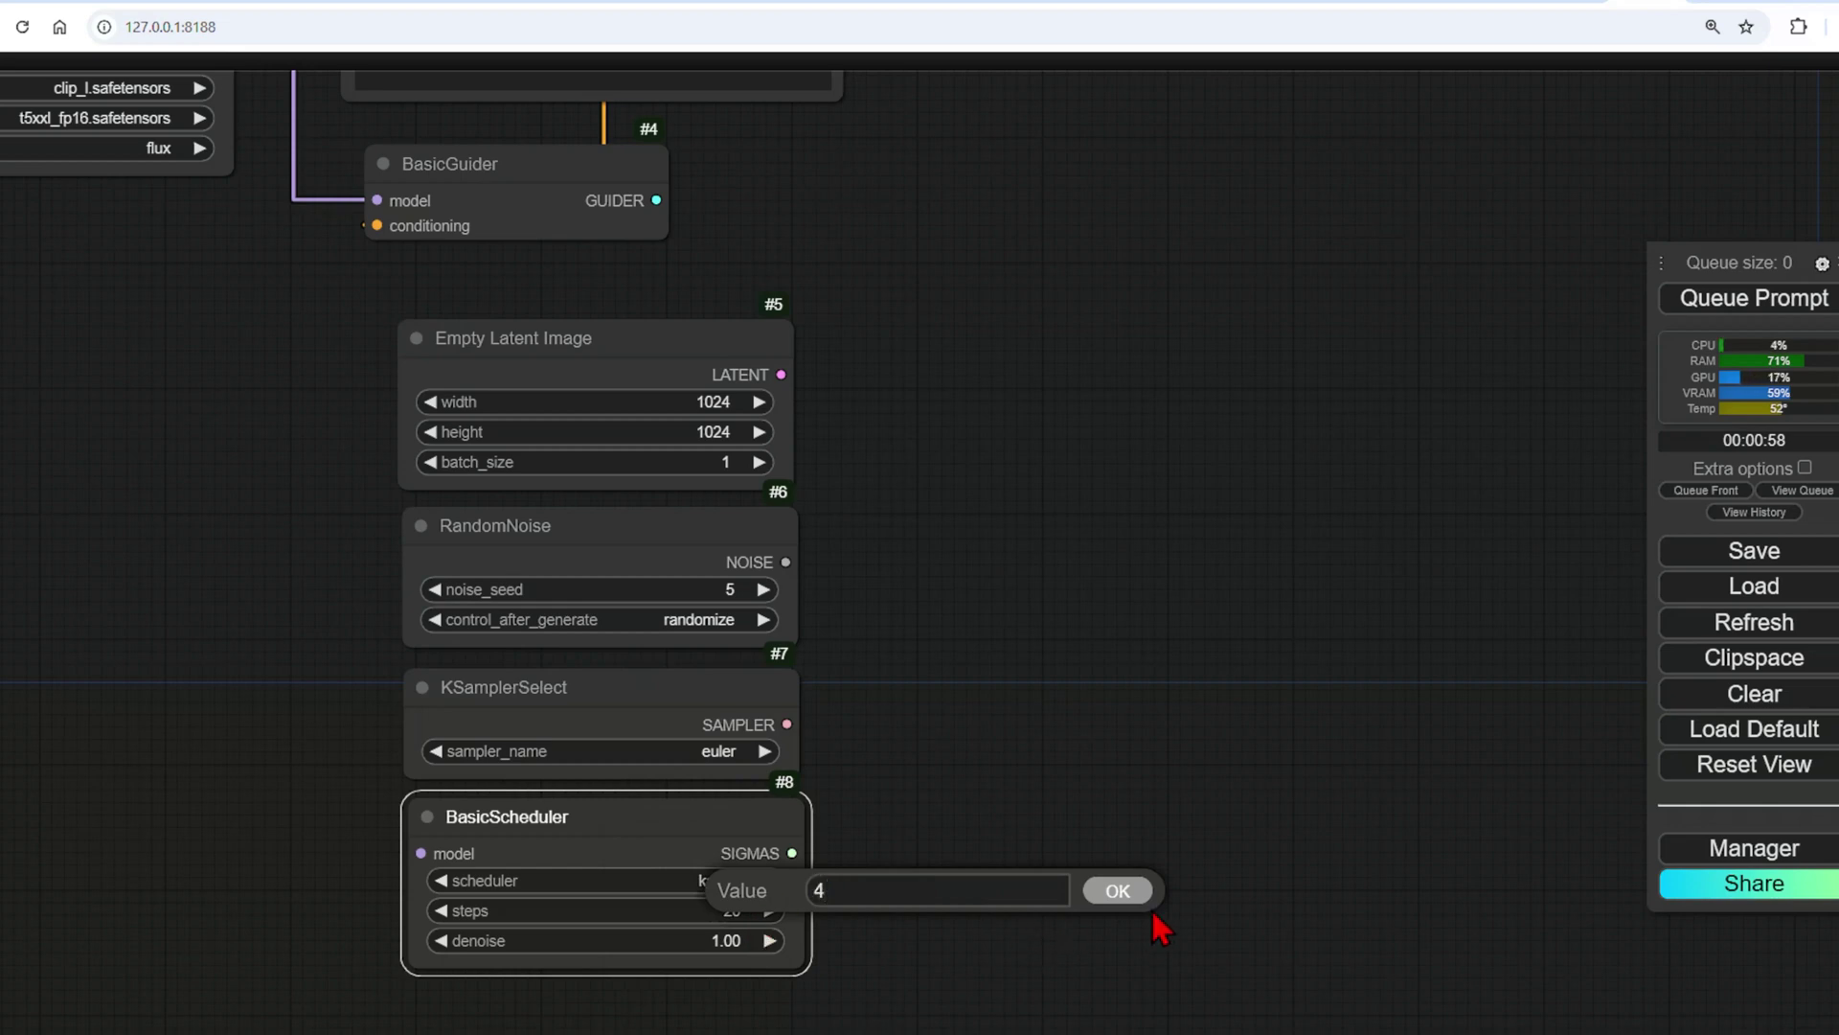
pyautogui.click(1121, 892)
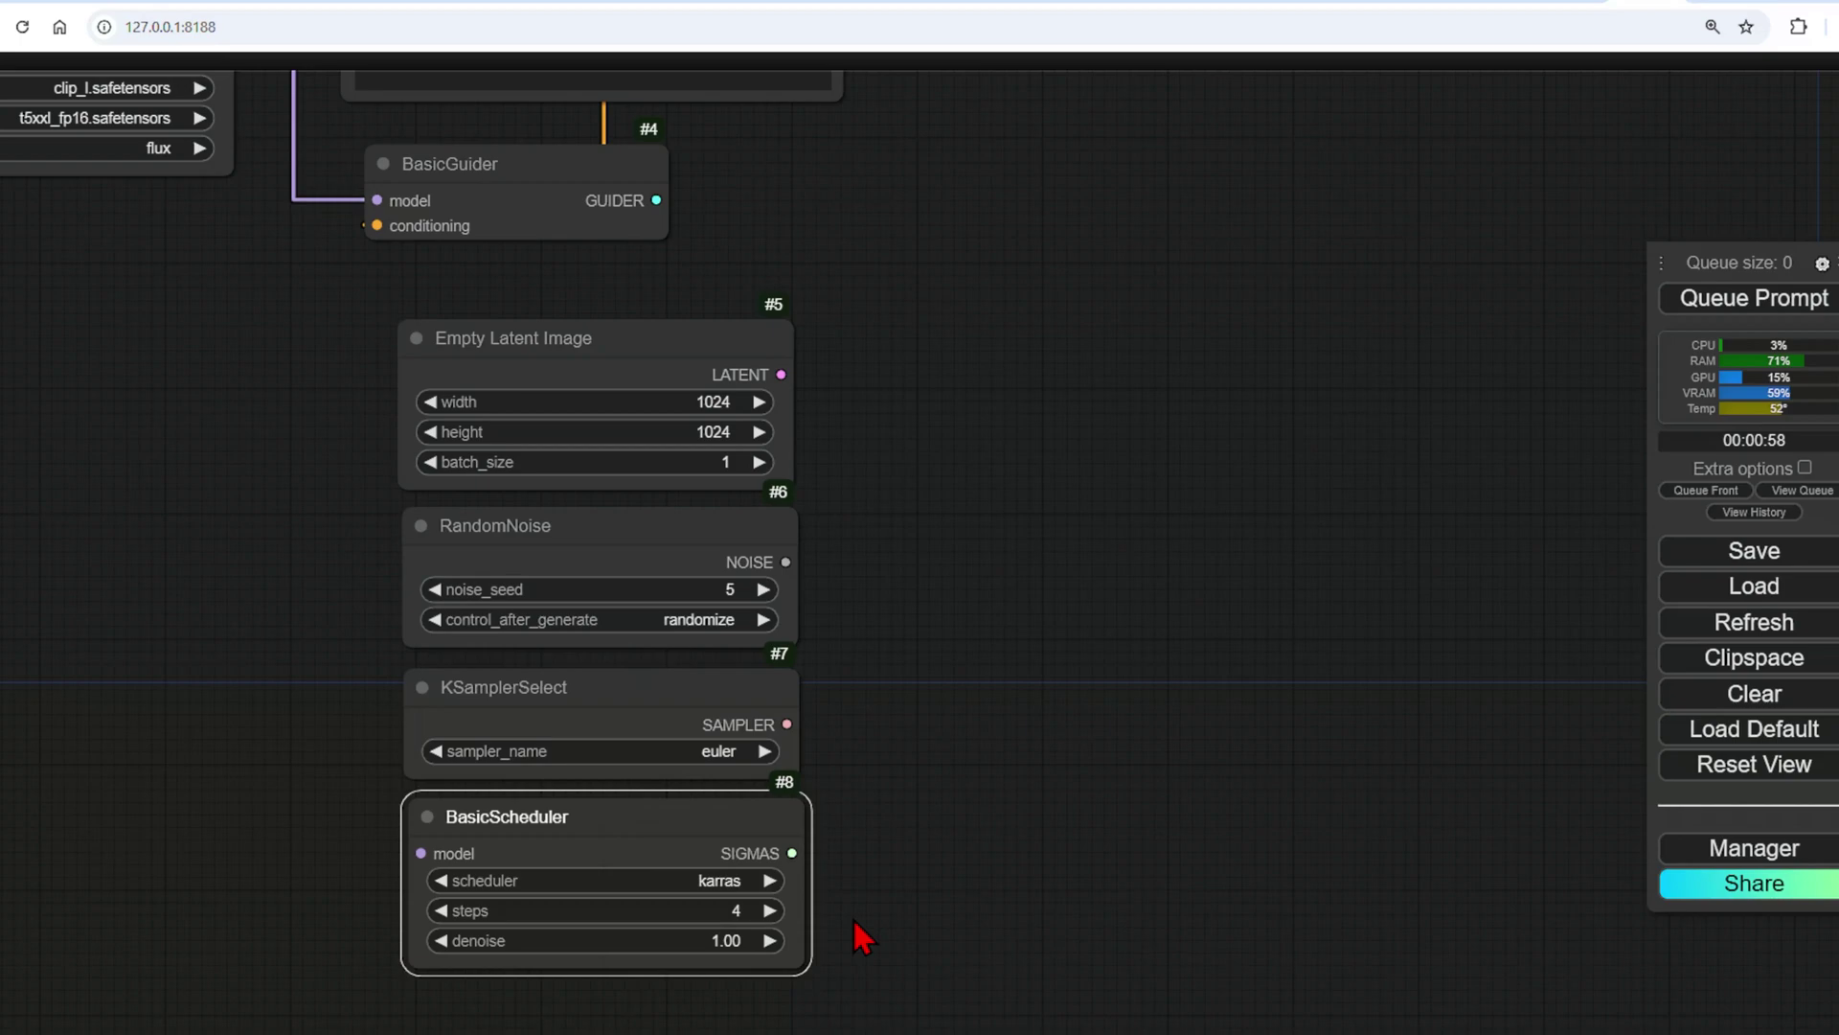
# Add a SamplerCustomAdvanced node by searching 'sampler custom'.
pyautogui.scroll(-3, 858, 935)
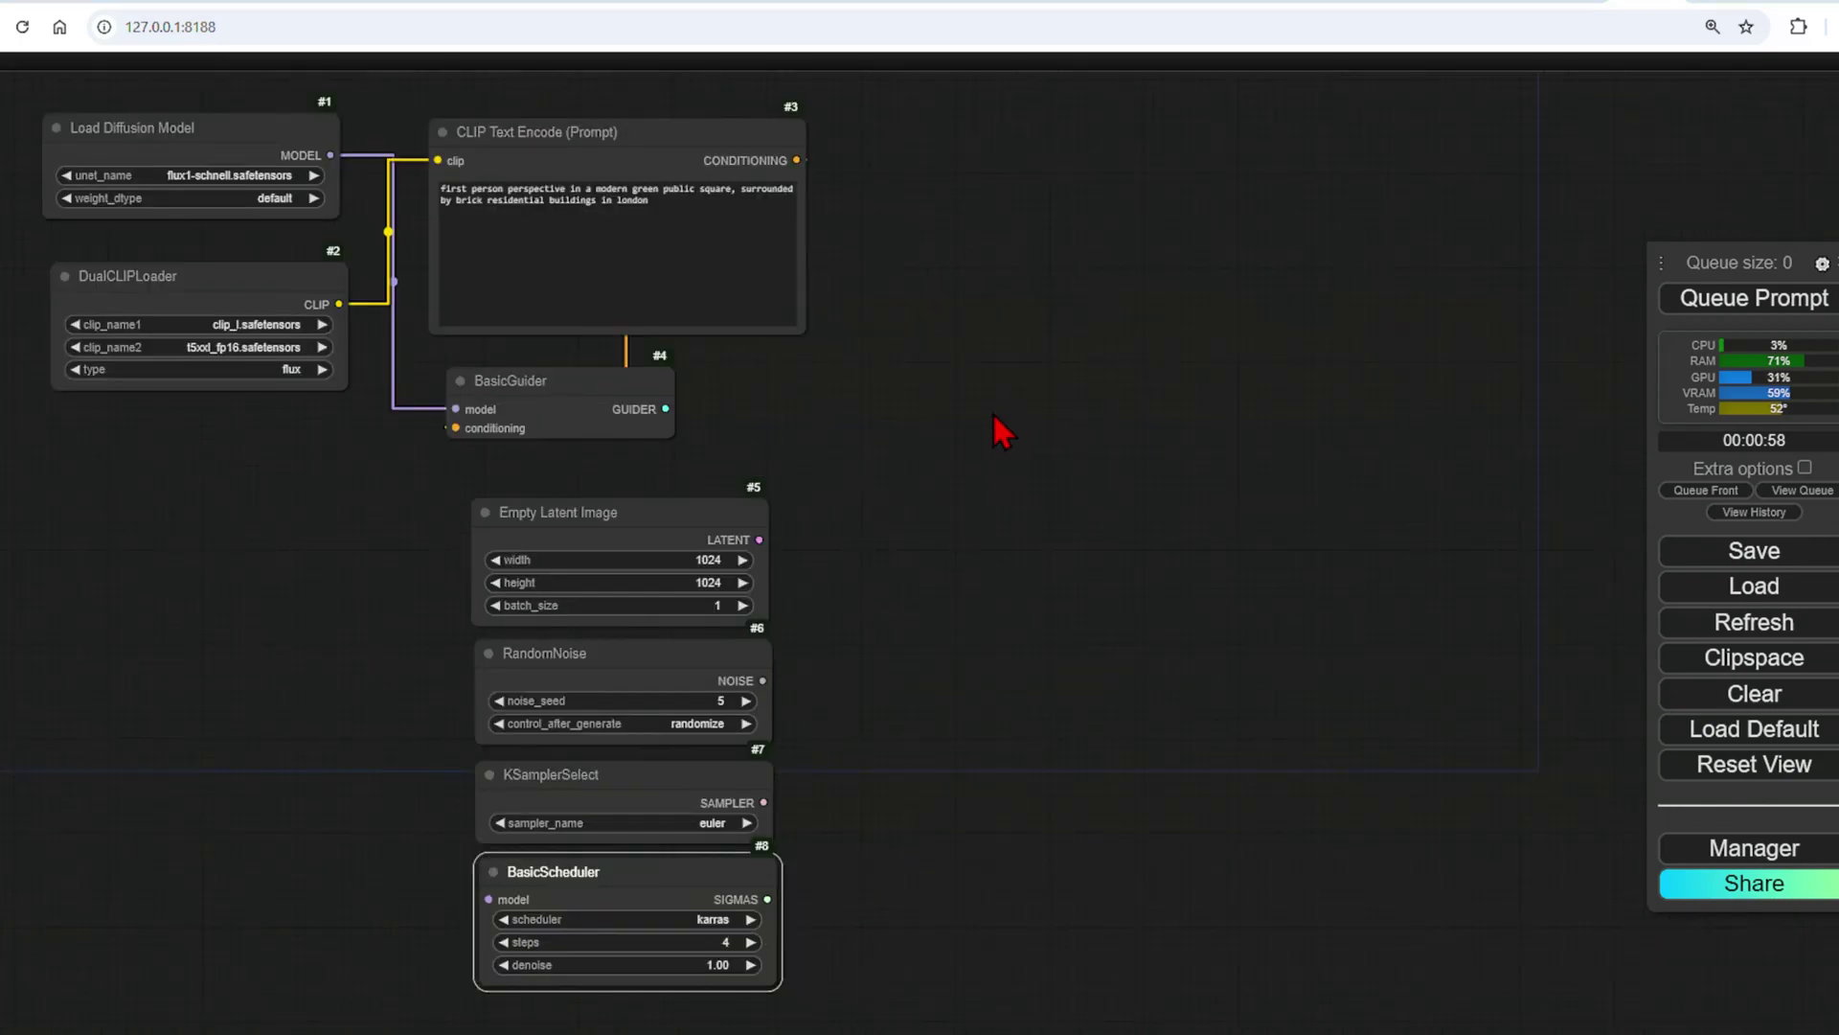
pyautogui.doubleClick(995, 417)
pyautogui.write('sampler custom')
pyautogui.press('Return')
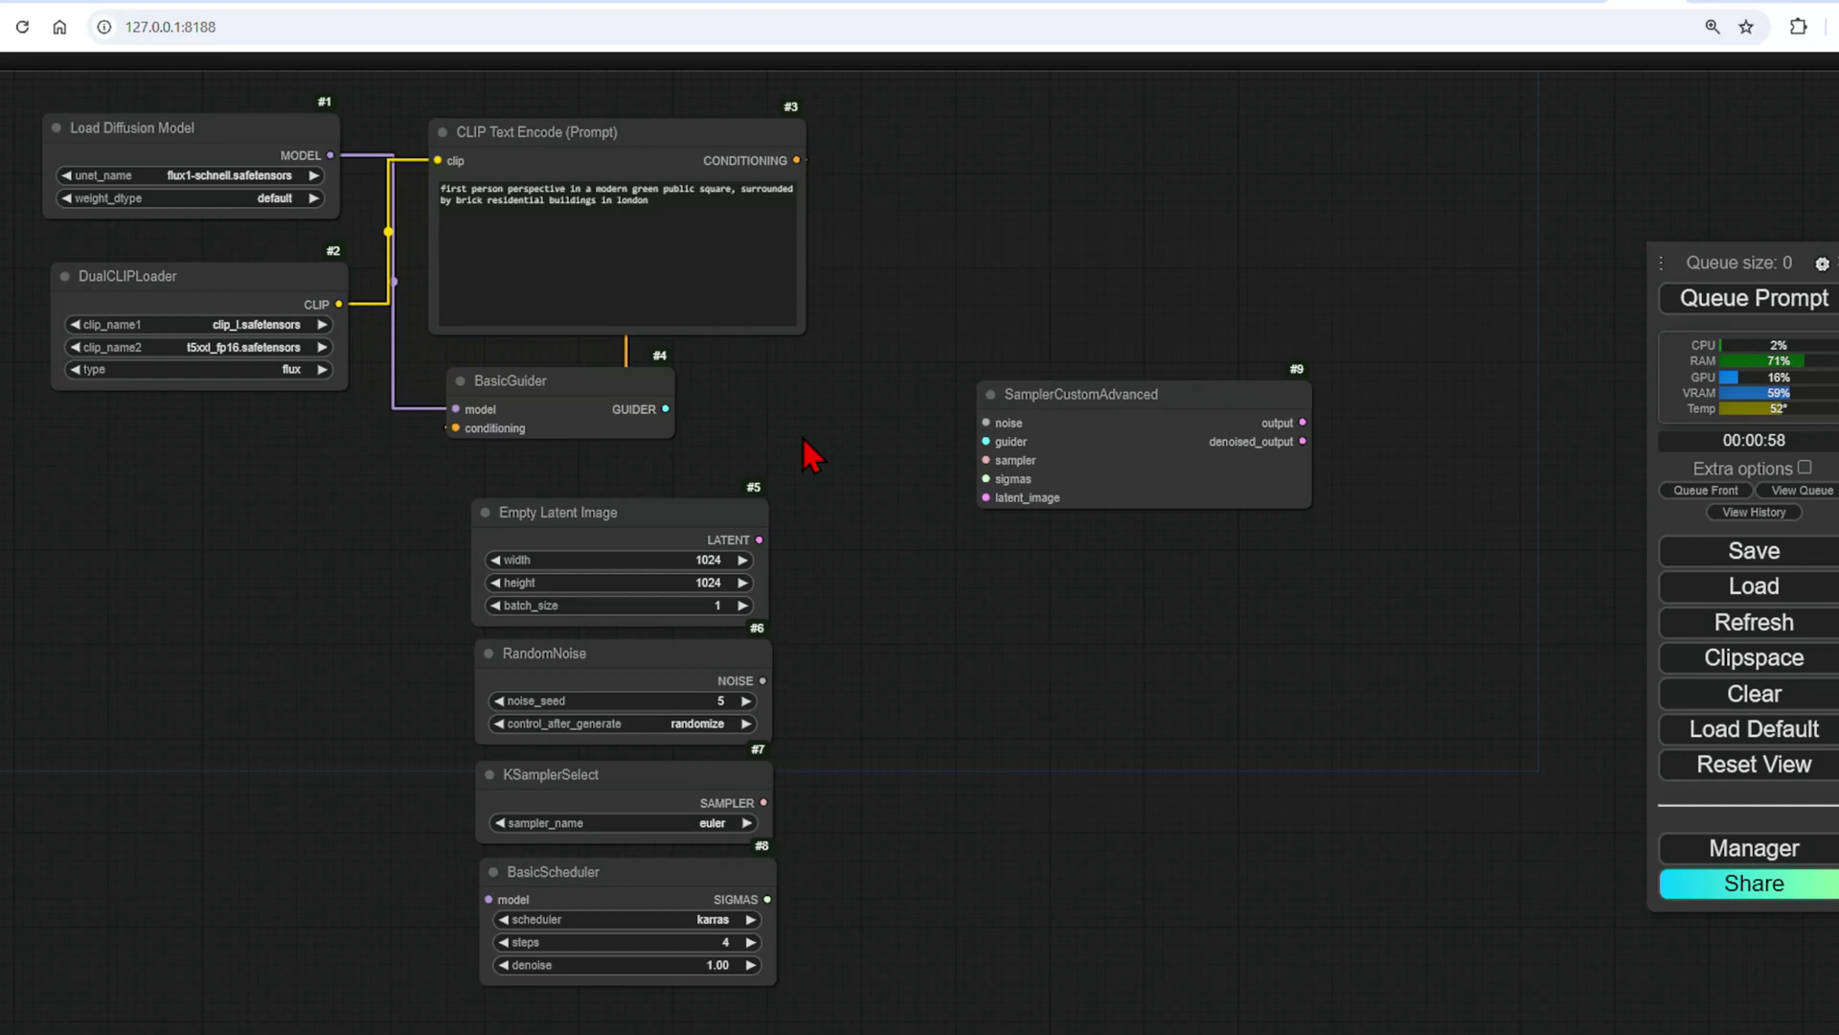
# Wire guider, latent, noise, sampler and sigmas into it, and the diffusion model into BasicScheduler.
pyautogui.moveTo(666, 409); pyautogui.dragTo(987, 441)
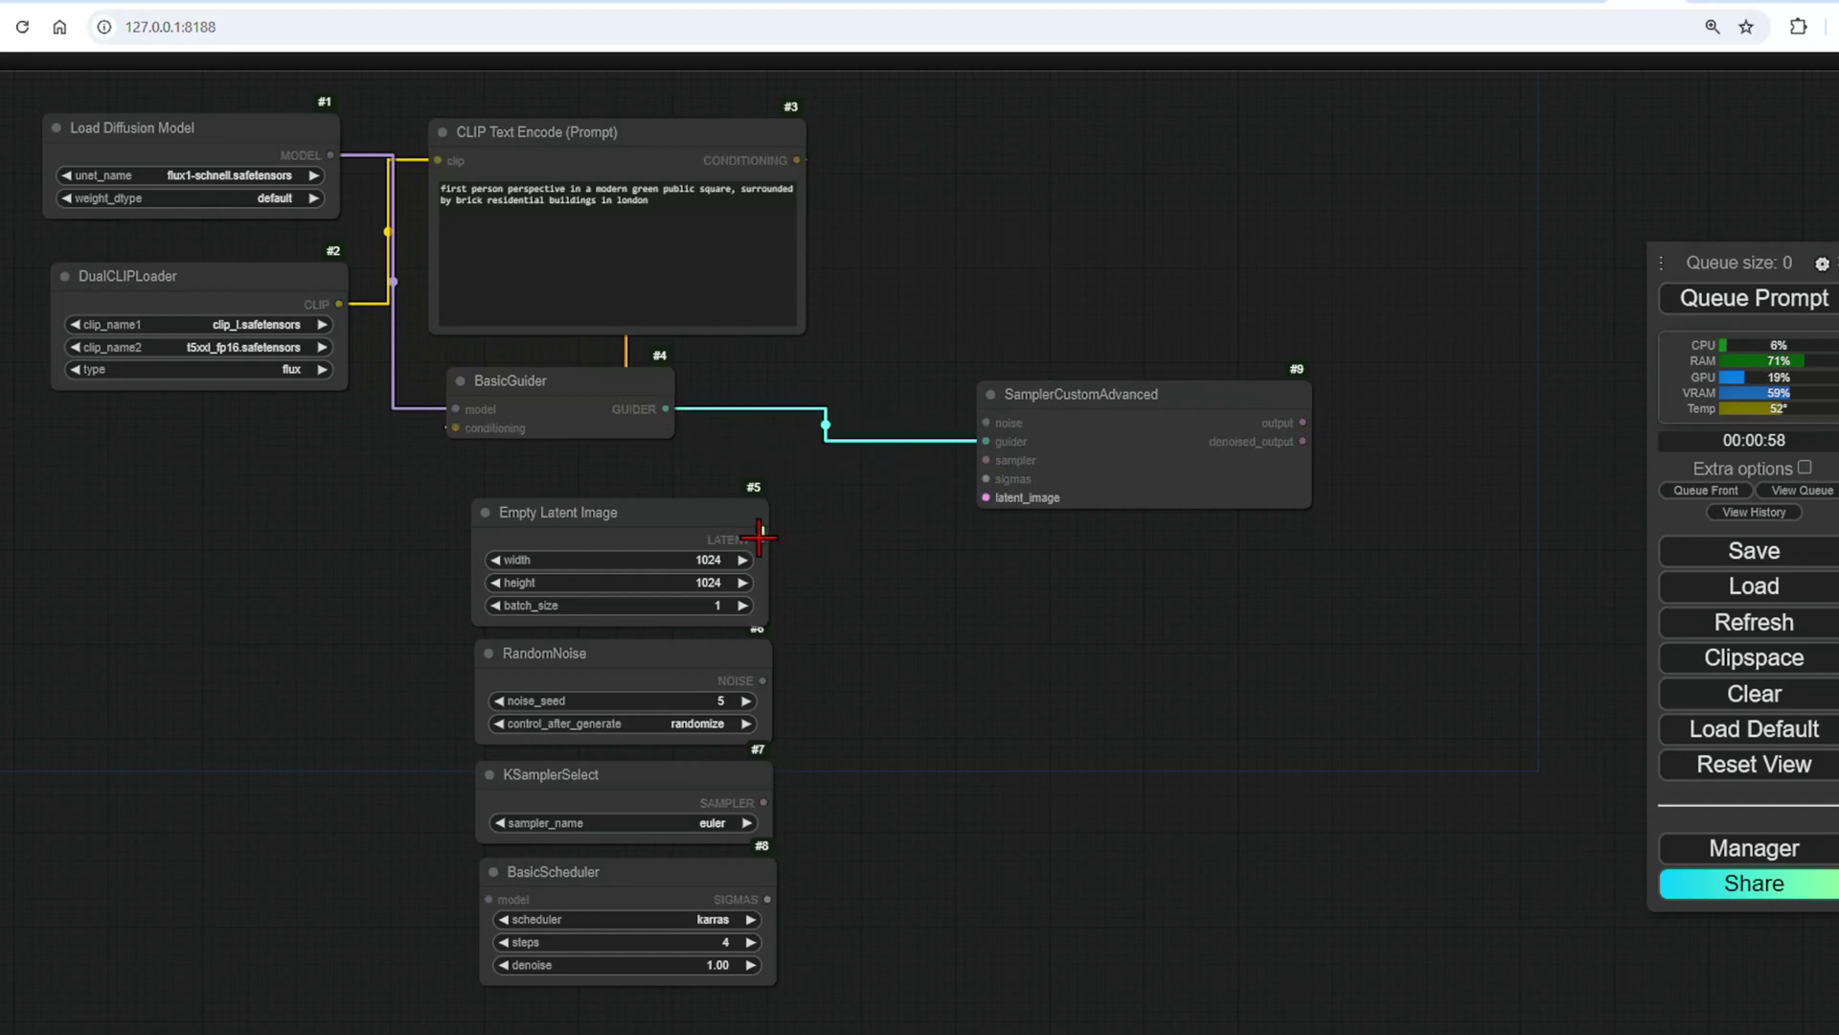
pyautogui.moveTo(758, 539); pyautogui.dragTo(986, 497)
pyautogui.moveTo(763, 680); pyautogui.dragTo(985, 423)
pyautogui.moveTo(763, 802); pyautogui.dragTo(985, 460)
pyautogui.moveTo(767, 898); pyautogui.dragTo(985, 478)
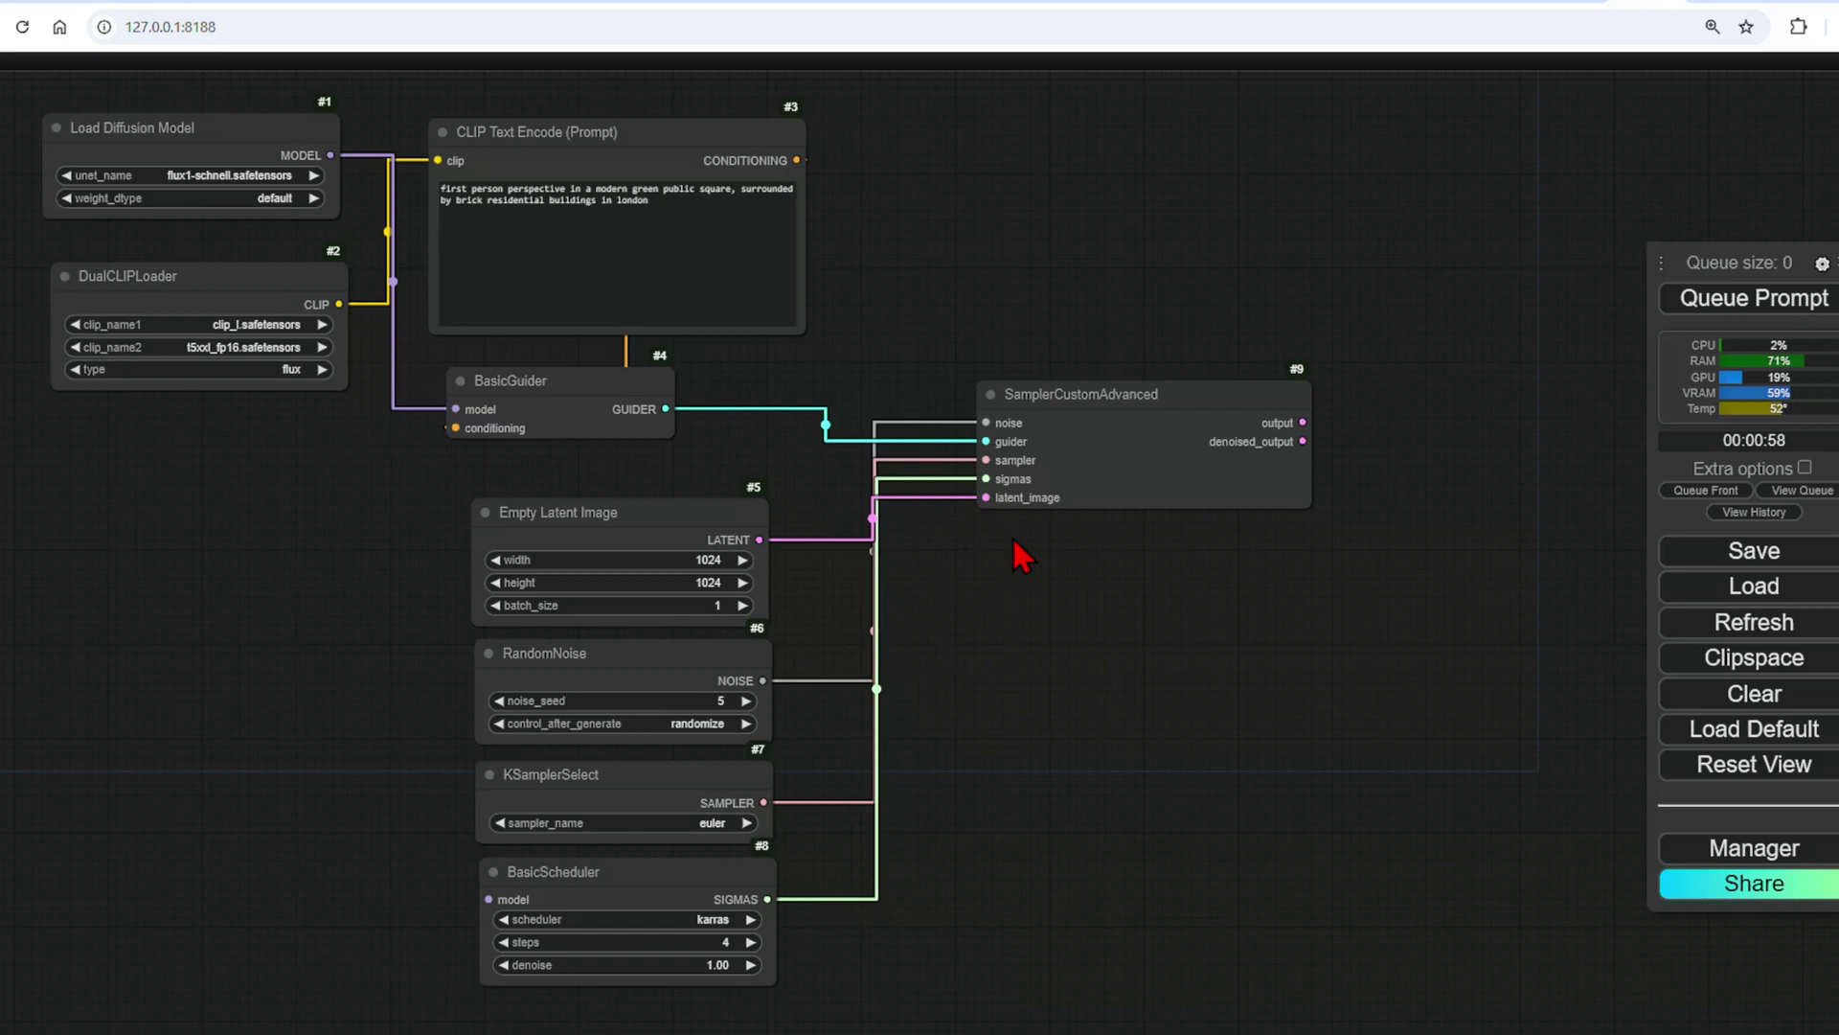
pyautogui.moveTo(331, 155); pyautogui.dragTo(489, 898)
pyautogui.scroll(-2, 965, 730)
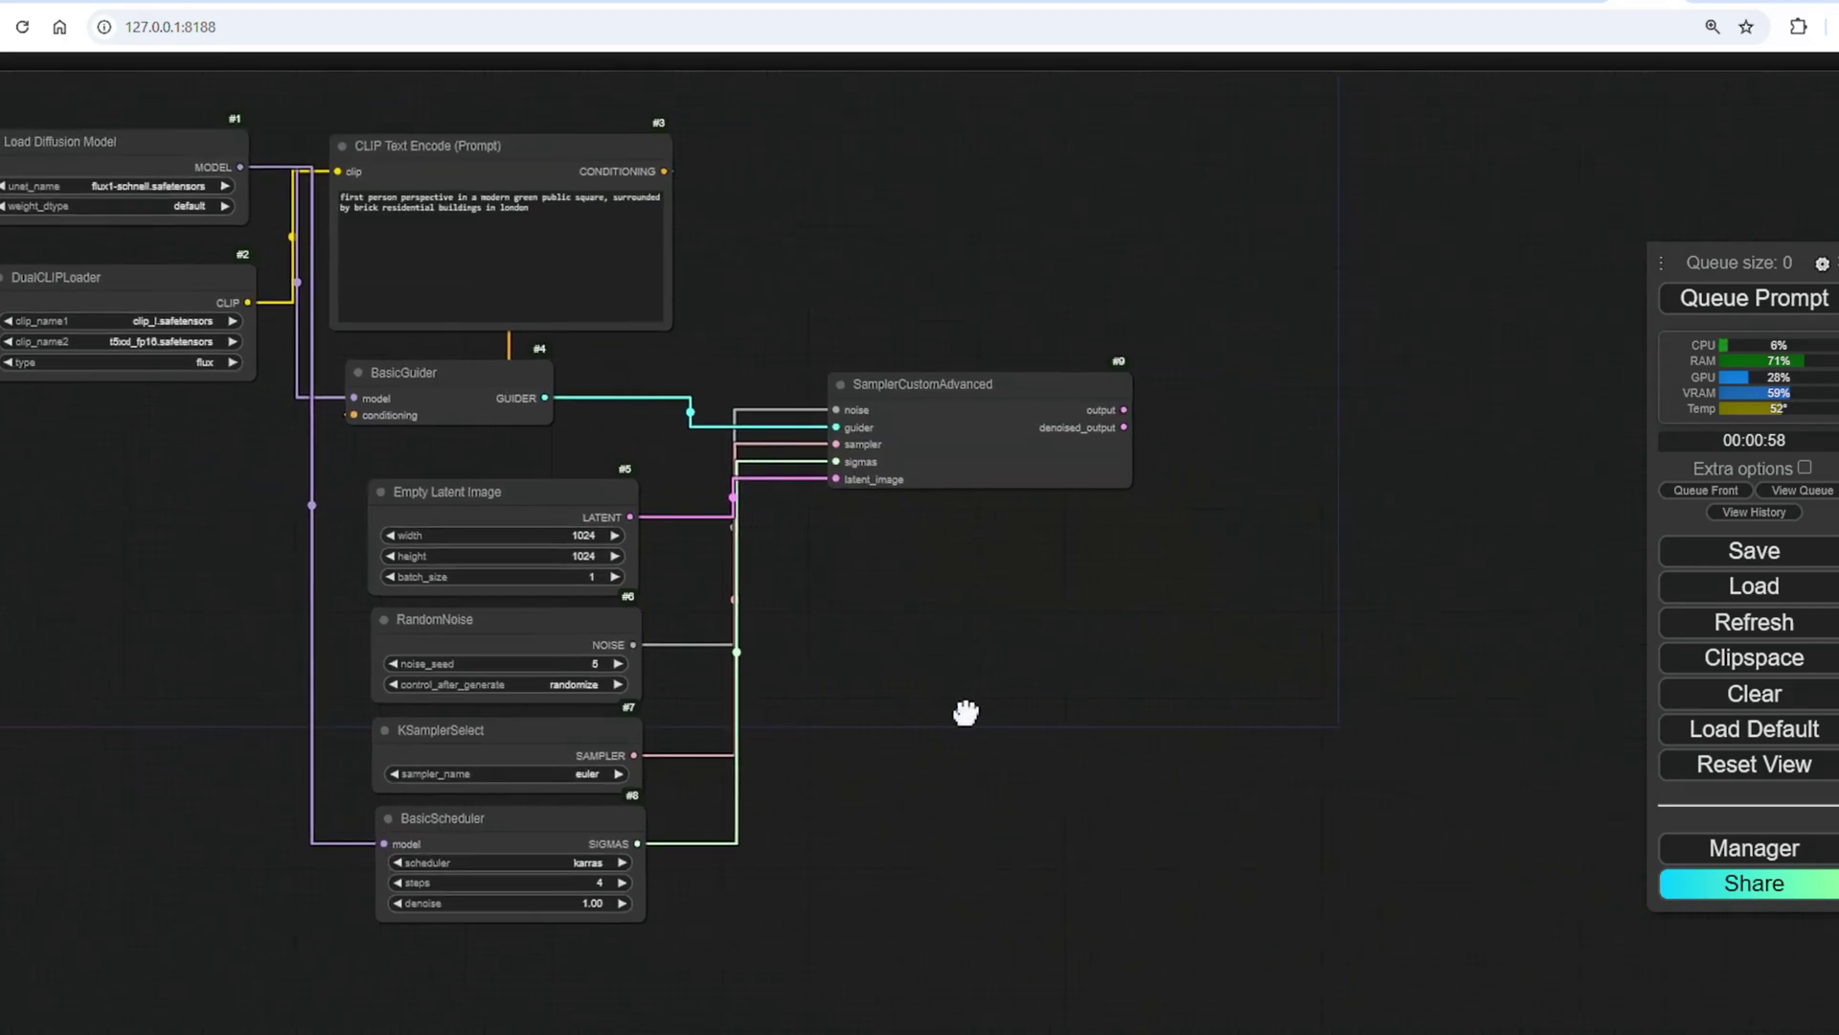
# Add Load VAE and VAE Decode nodes from the canvas search.
pyautogui.doubleClick(993, 665)
pyautogui.write('vae')
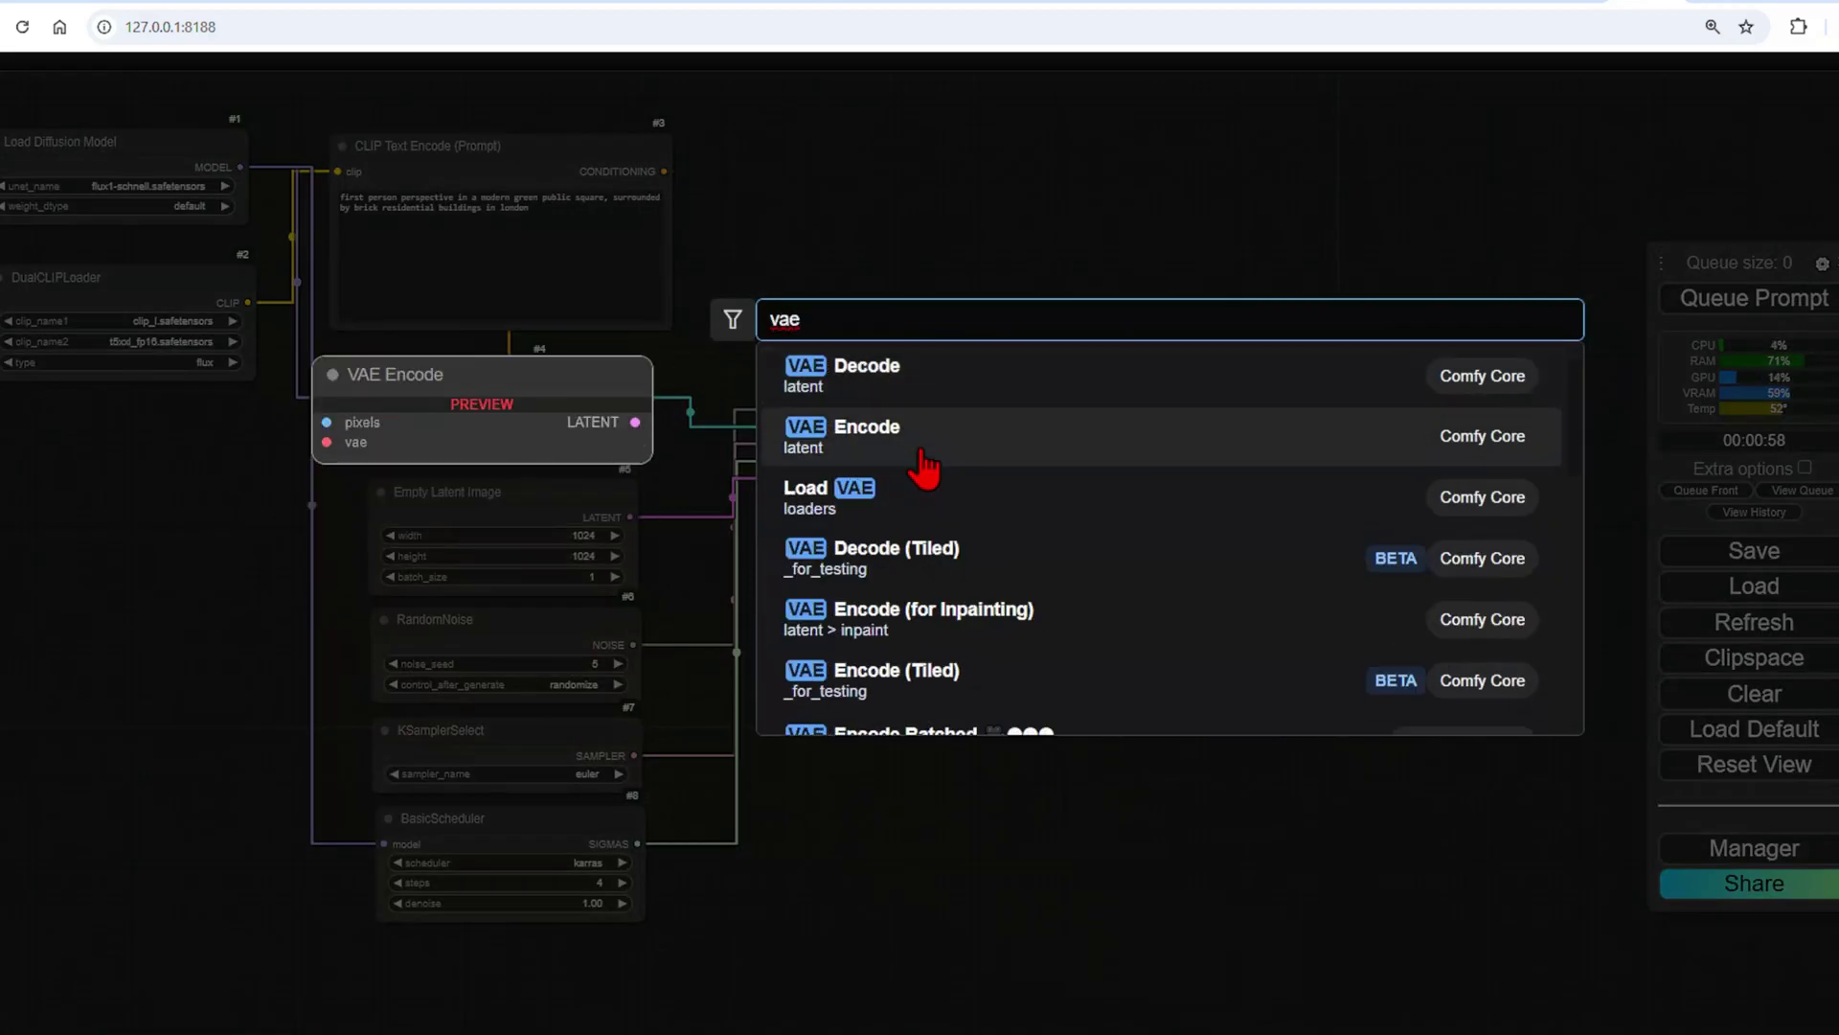
pyautogui.click(926, 500)
pyautogui.doubleClick(1057, 756)
pyautogui.write('v')
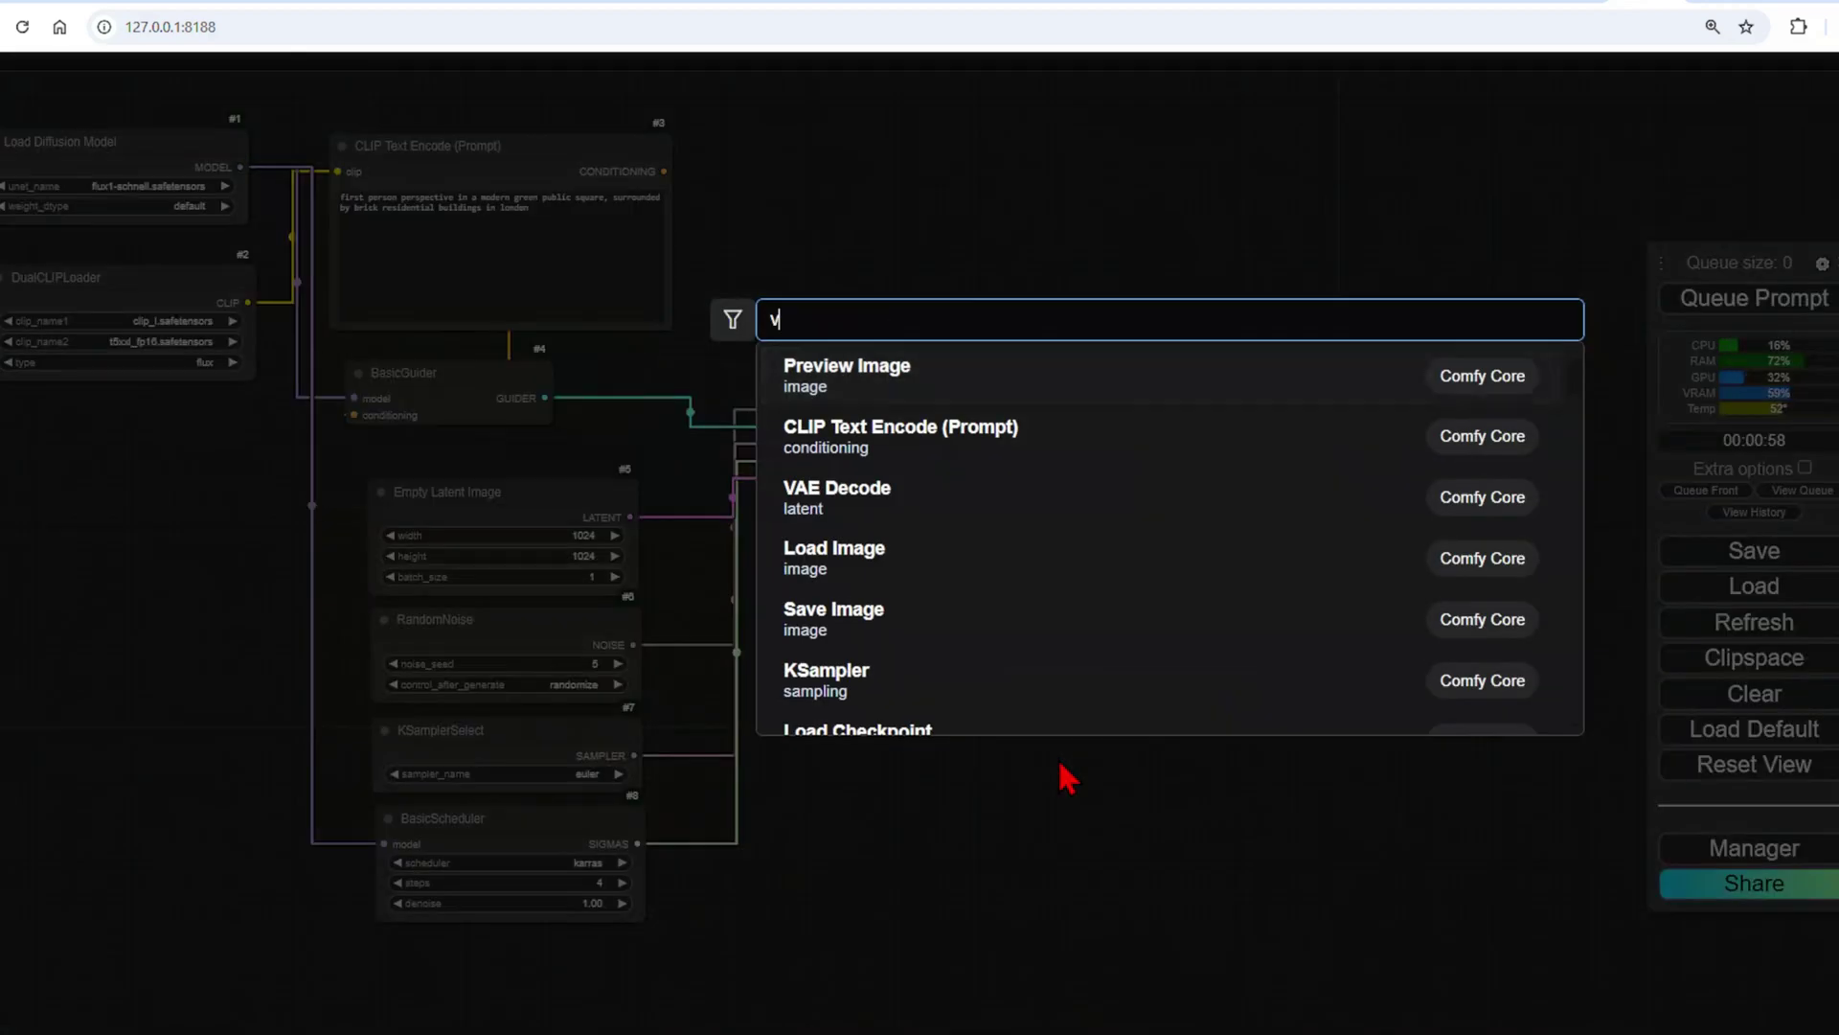
pyautogui.write('ae decode')
pyautogui.press('Return')
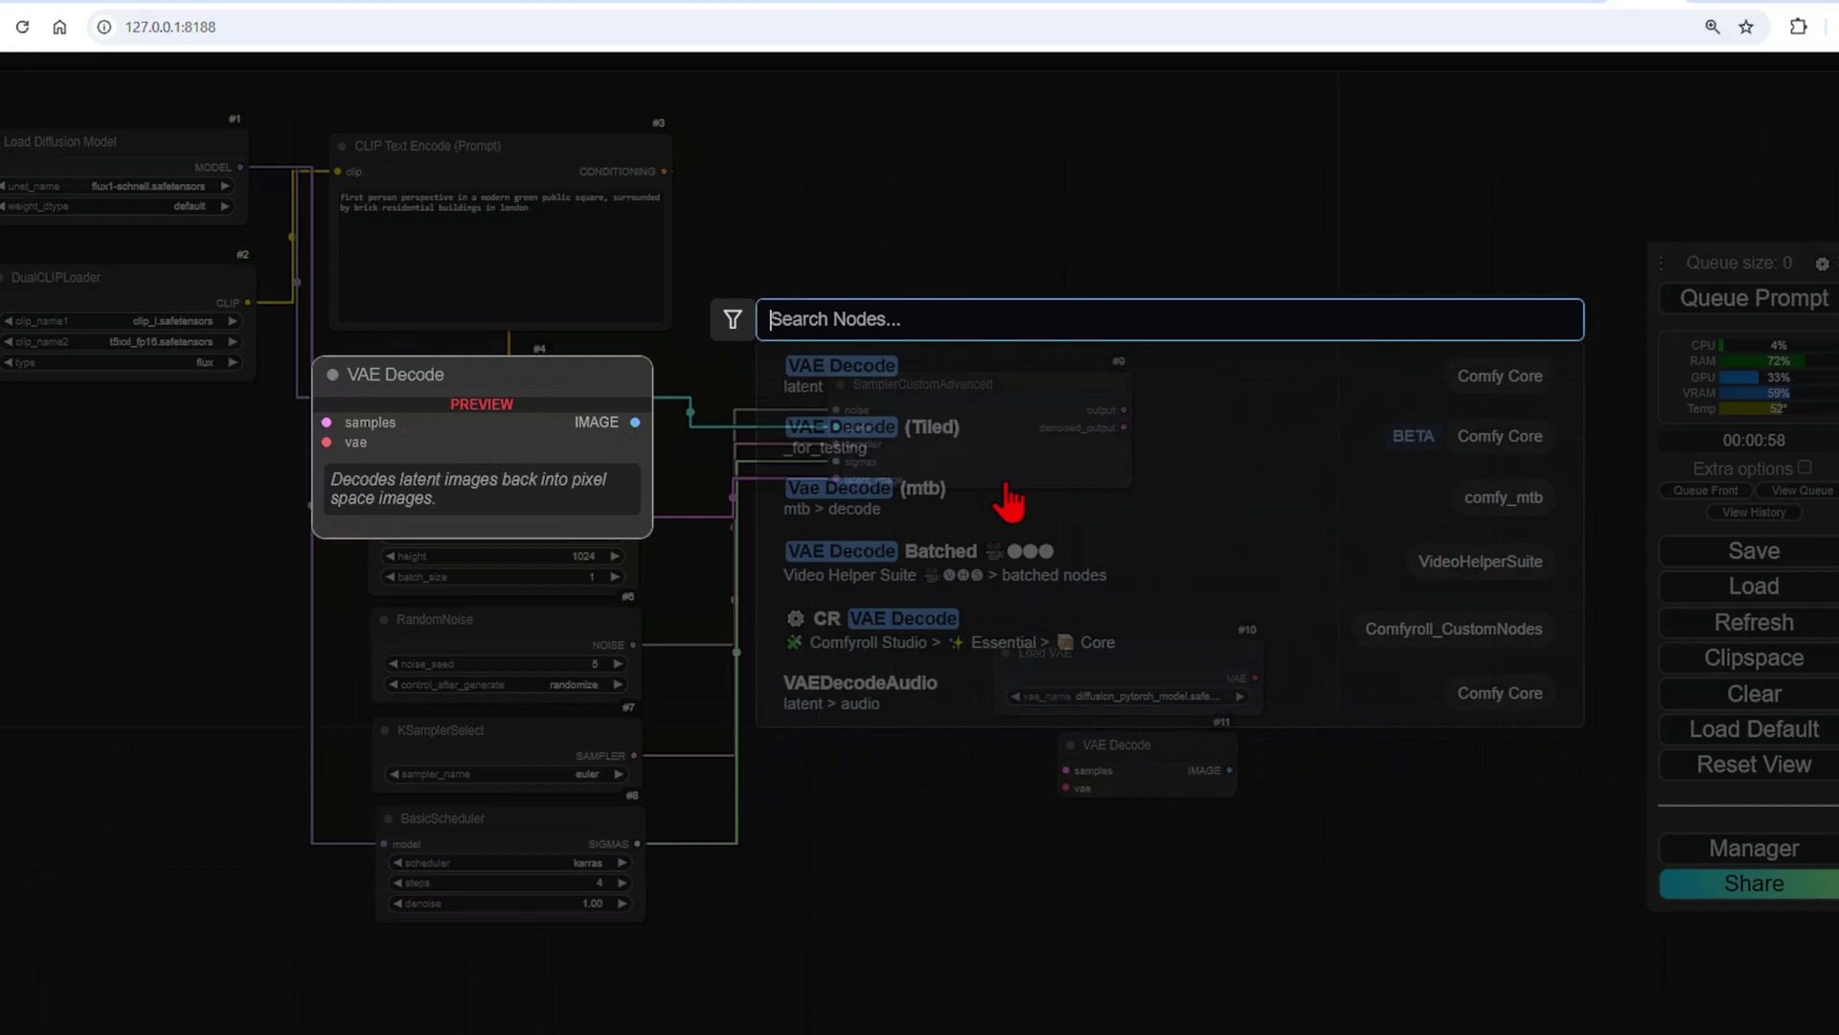
# Add a Save Image node from the canvas search.
pyautogui.doubleClick(1298, 518)
pyautogui.write('save image')
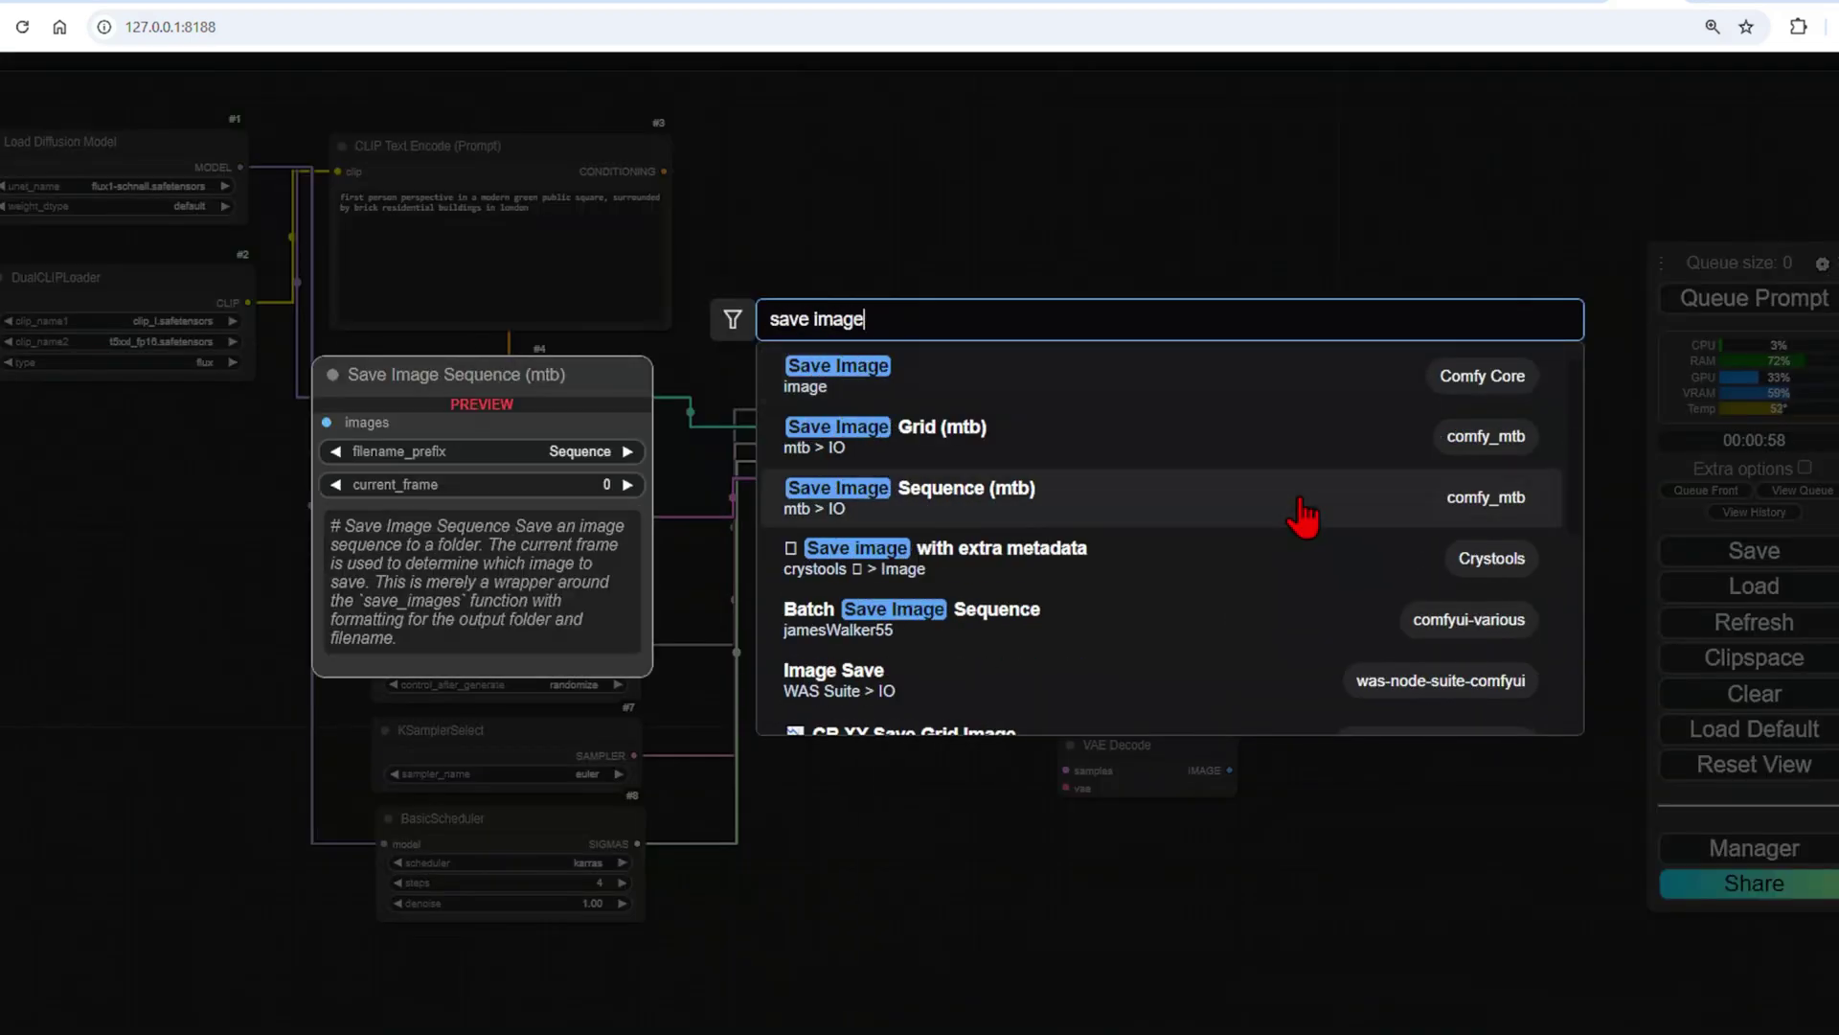
pyautogui.hotkey('ctrl', 'a')
pyautogui.press('BackSpace')
pyautogui.click(953, 383)
# Load diffusion_pytorch_model.safetensors as the VAE and wire sampler output and VAE into VAE Decode.
pyautogui.moveTo(1175, 700); pyautogui.dragTo(1036, 591)
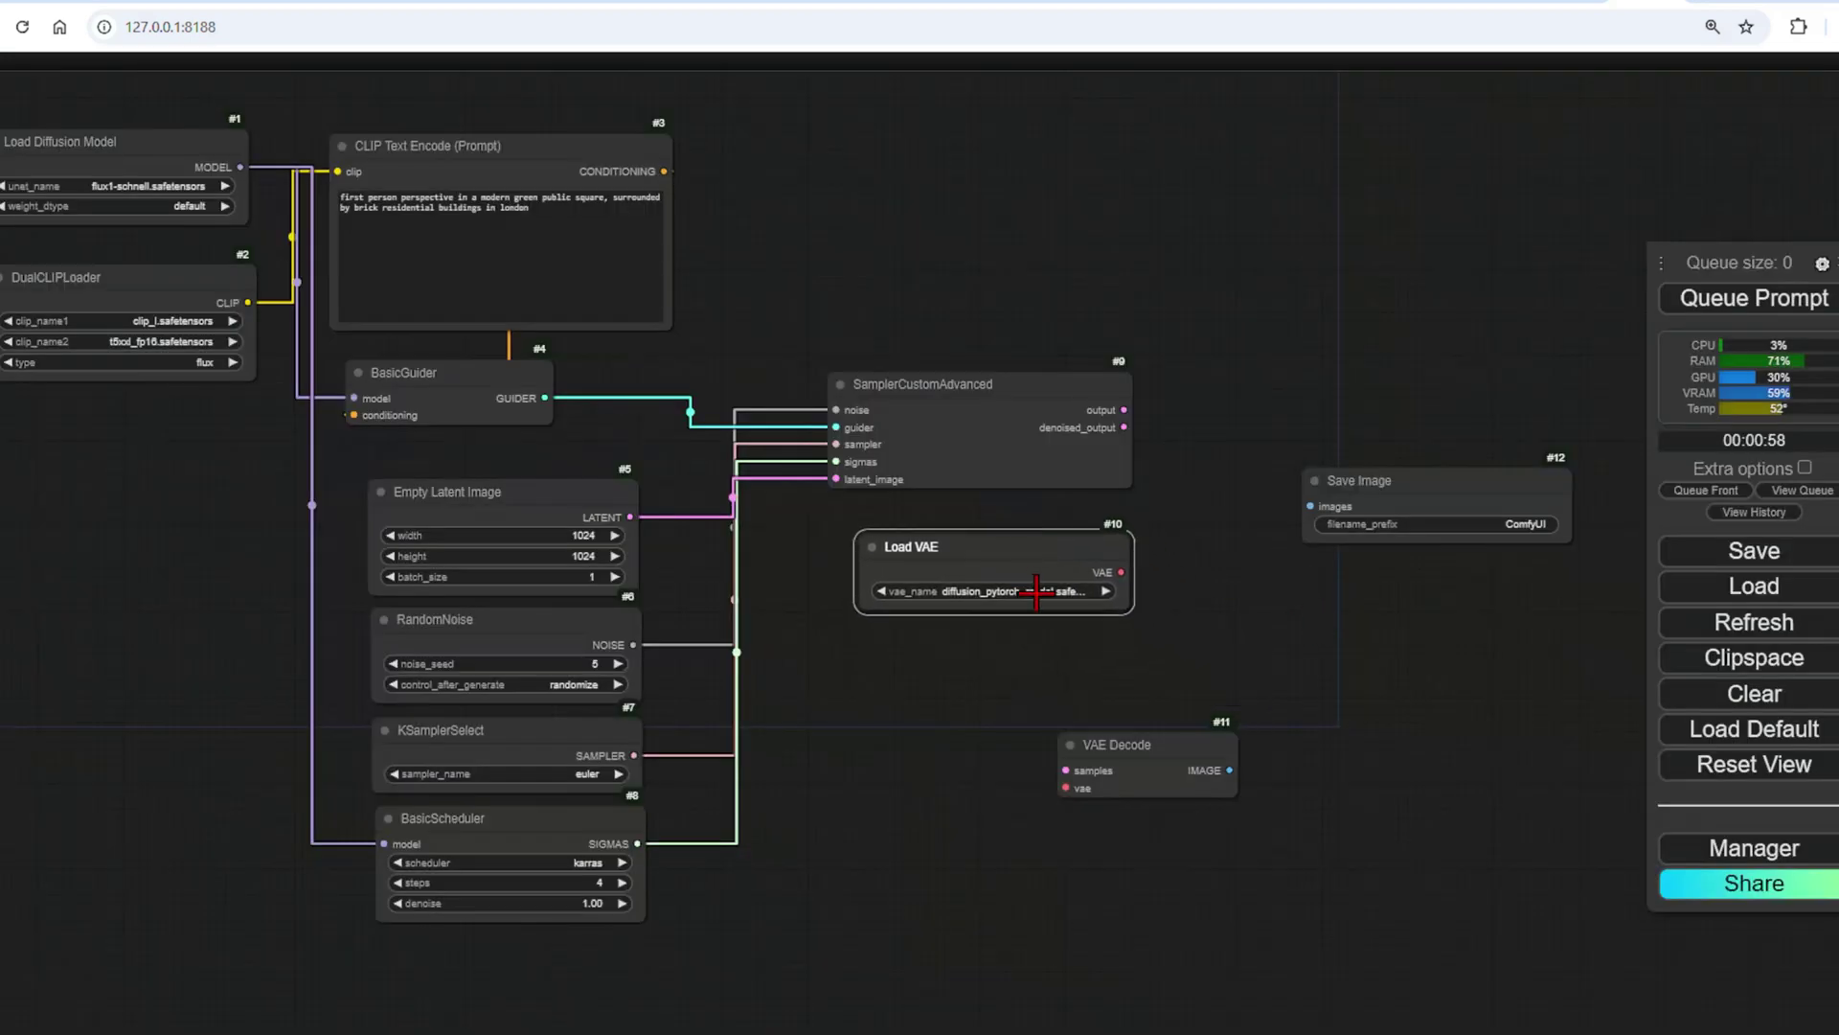
pyautogui.click(1105, 591)
pyautogui.click(1105, 591)
pyautogui.click(1101, 592)
pyautogui.click(1309, 611)
pyautogui.moveTo(1124, 410); pyautogui.dragTo(1060, 762)
pyautogui.moveTo(1121, 572); pyautogui.dragTo(1318, 403)
# Queue the workflow, tidy the VAE nodes, and enlarge Save Image to view the brick courtyard render.
pyautogui.hotkey('ctrl', 'Return')
pyautogui.moveTo(1054, 575); pyautogui.dragTo(1037, 756)
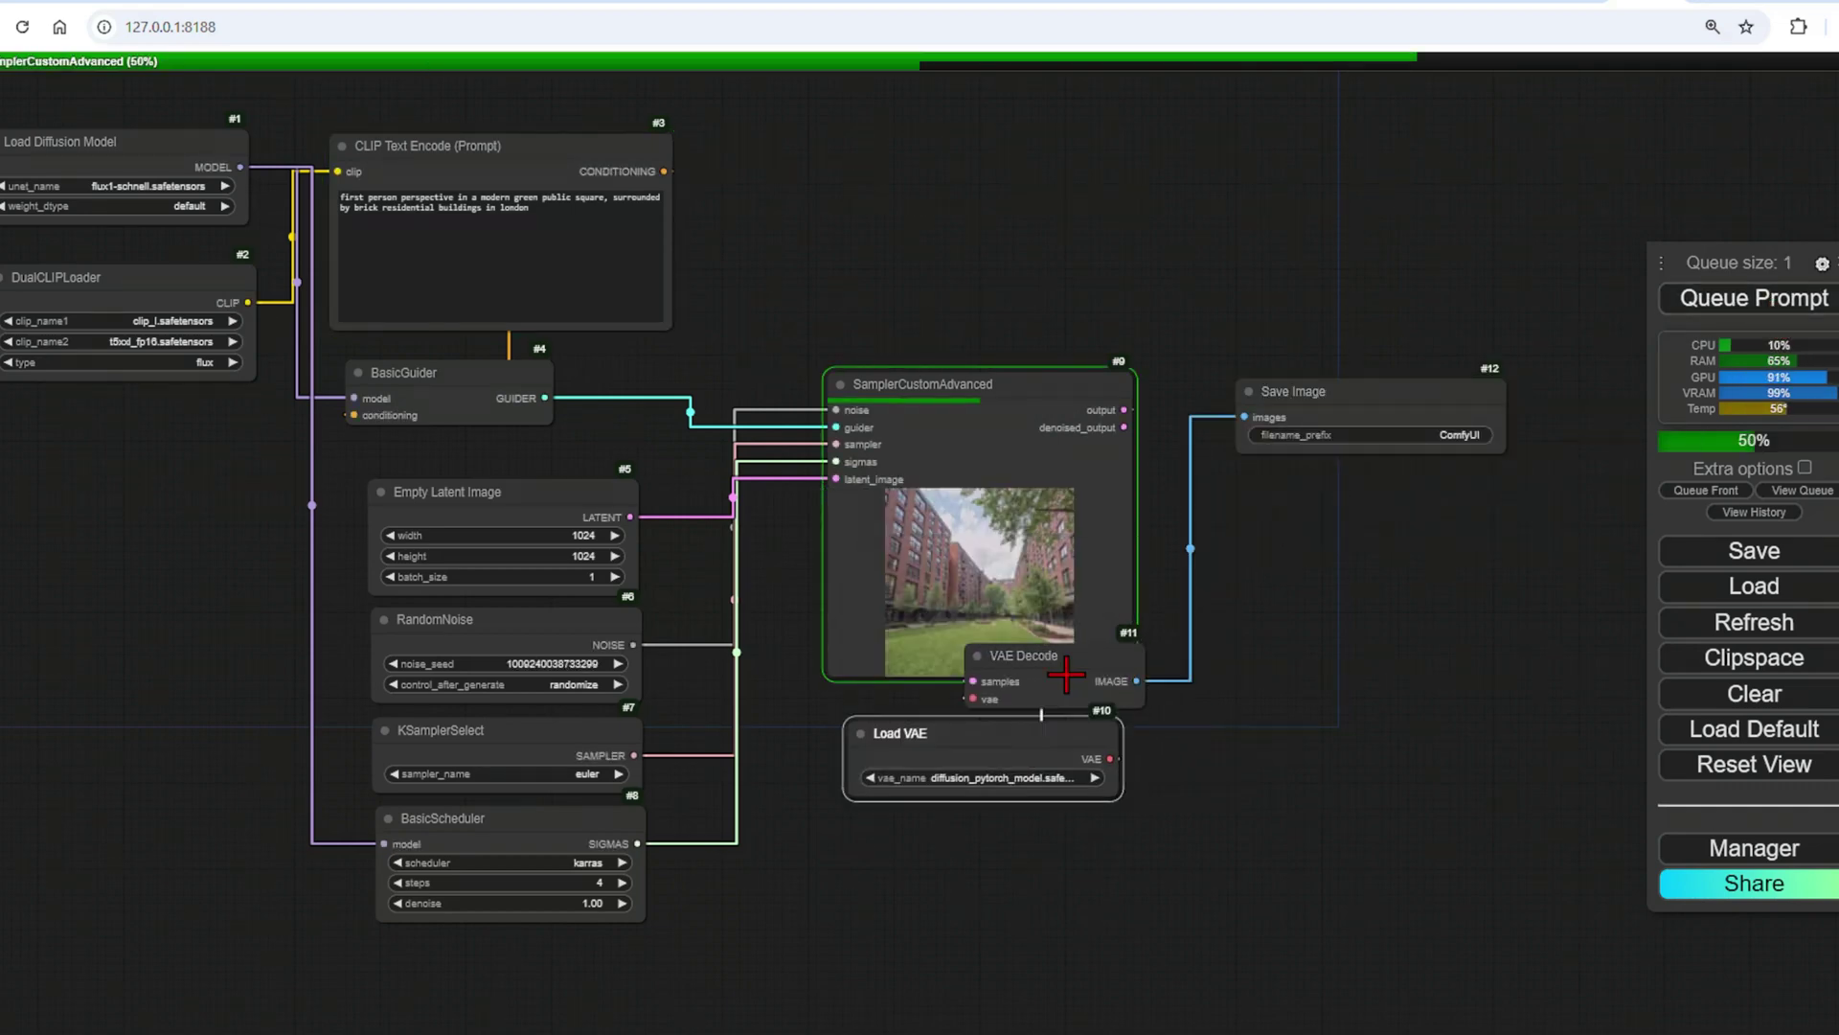
pyautogui.moveTo(1066, 675); pyautogui.dragTo(1043, 864)
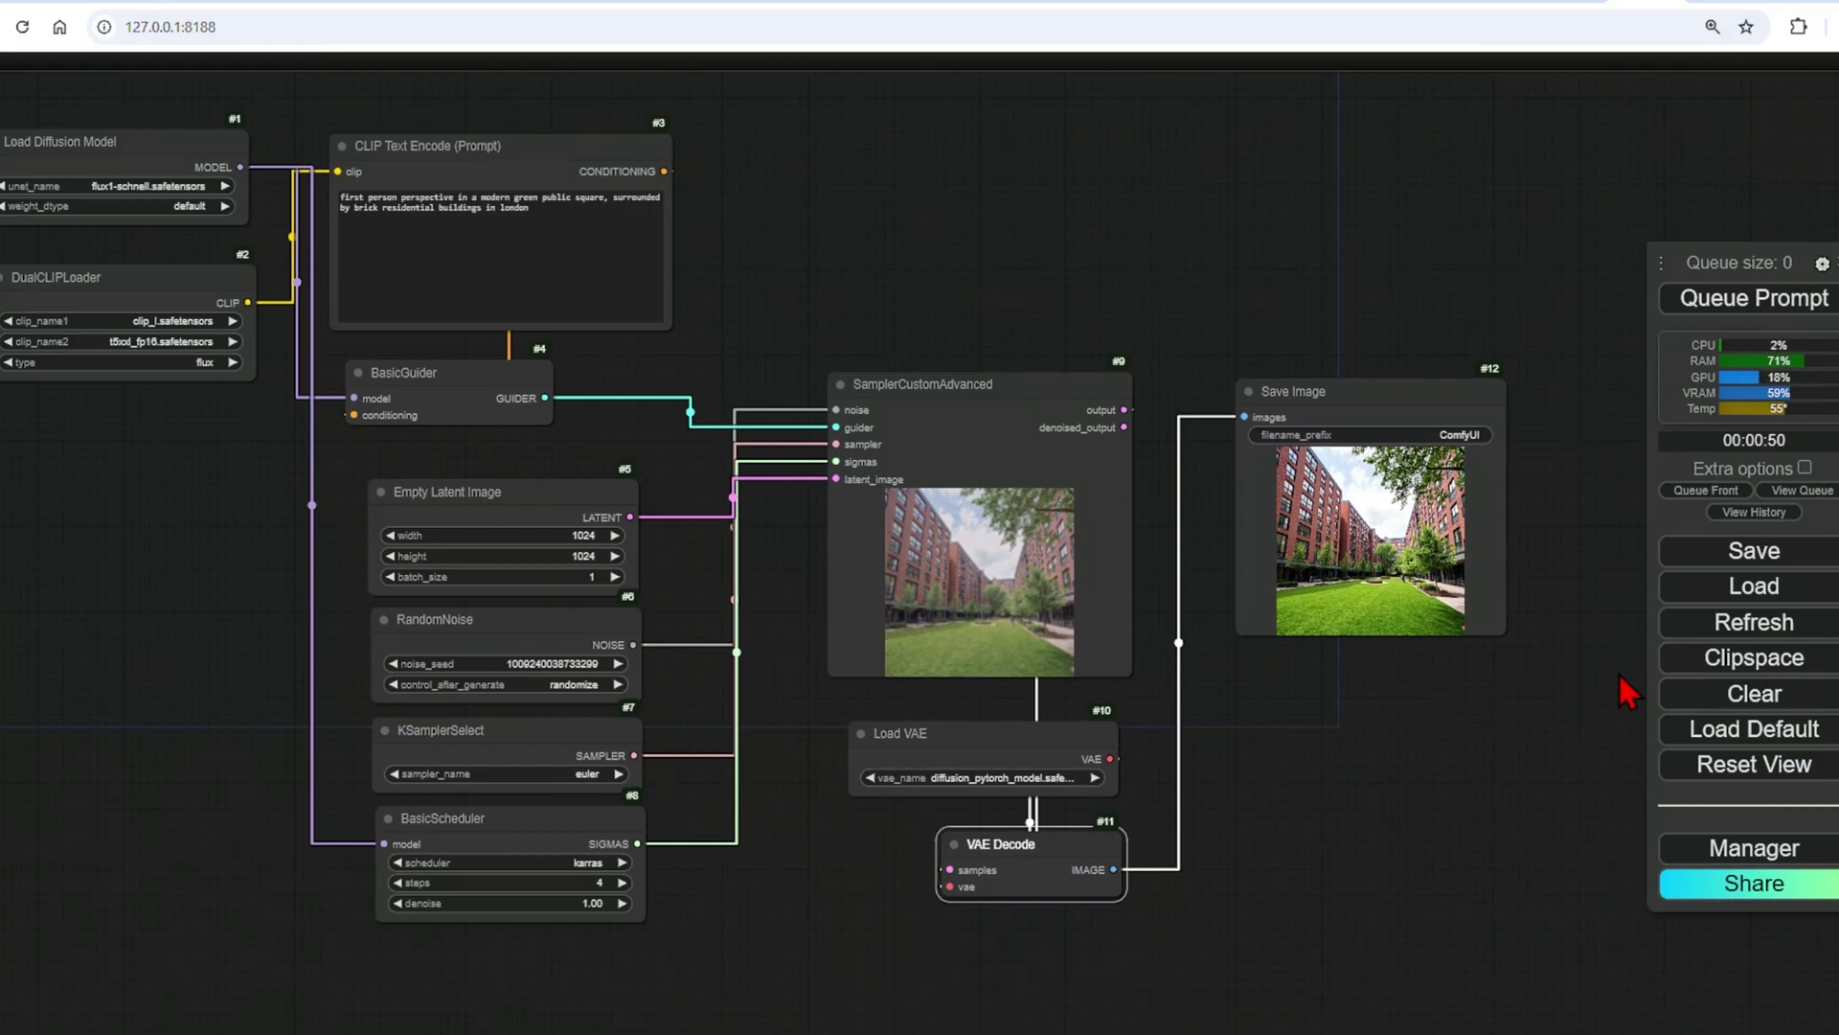
pyautogui.moveTo(1504, 632); pyautogui.dragTo(1554, 700)
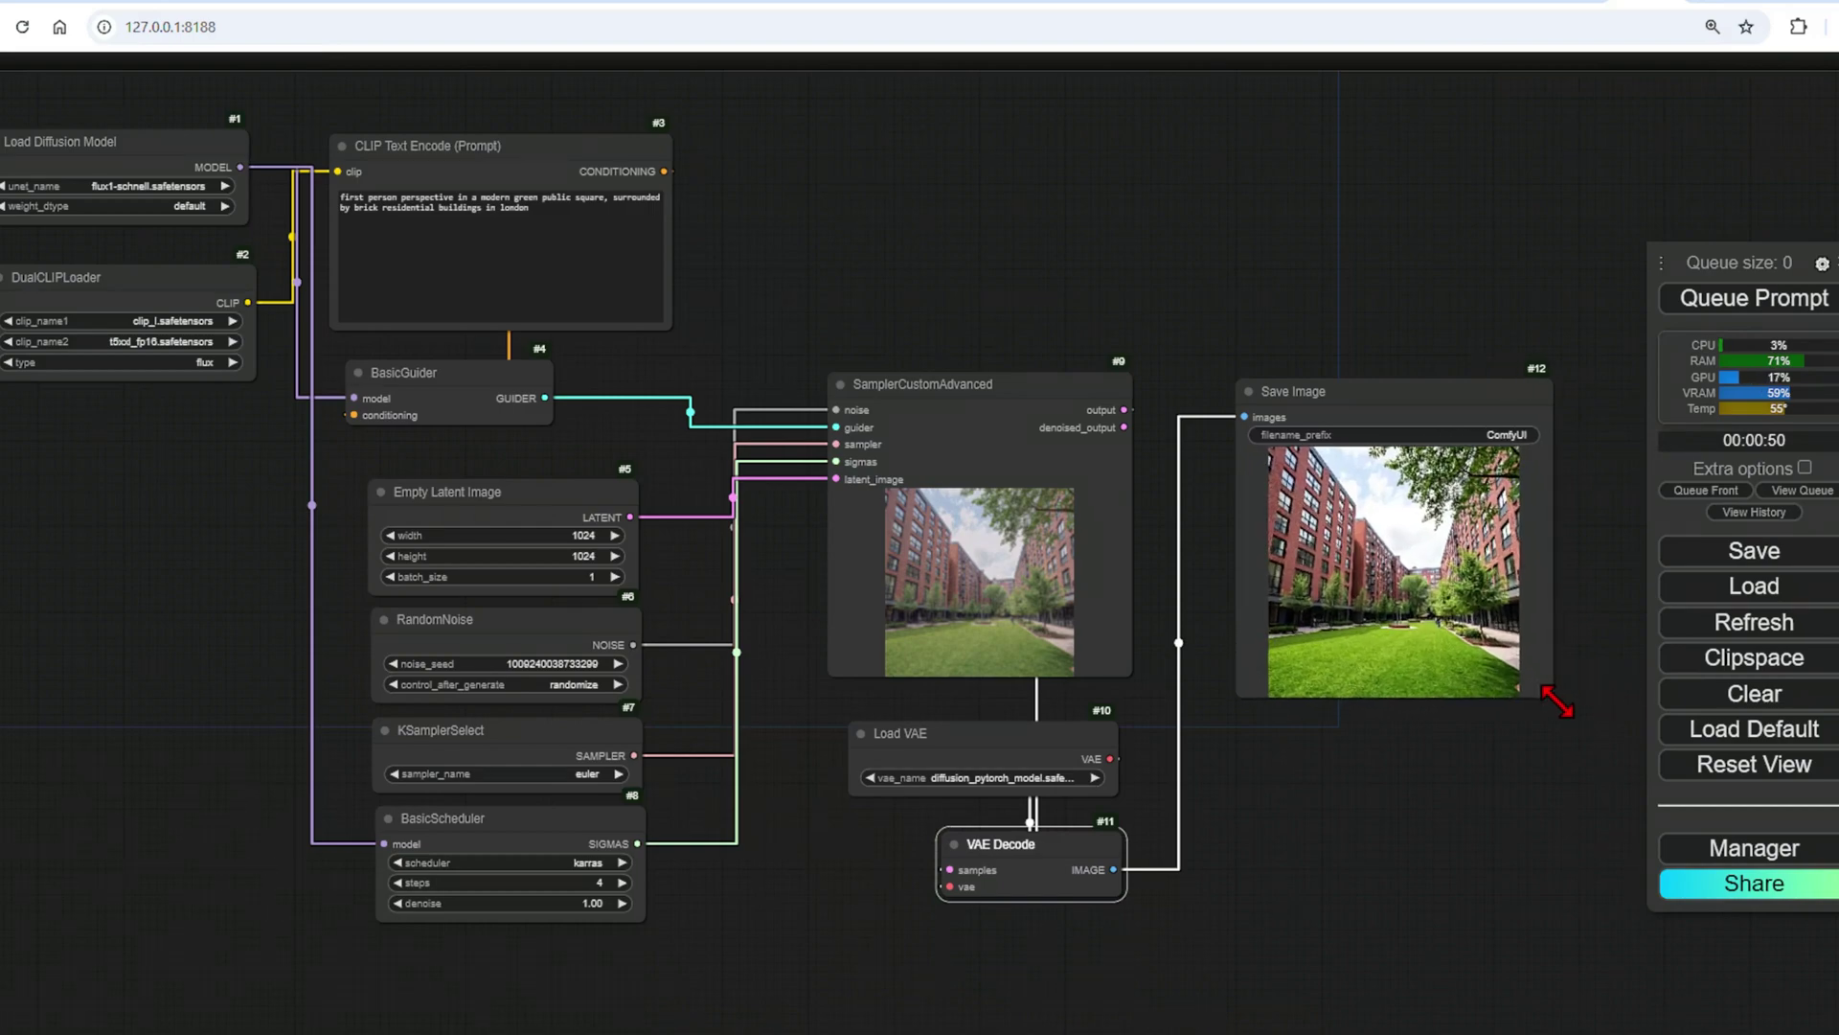
pyautogui.scroll(10, 1608, 554)
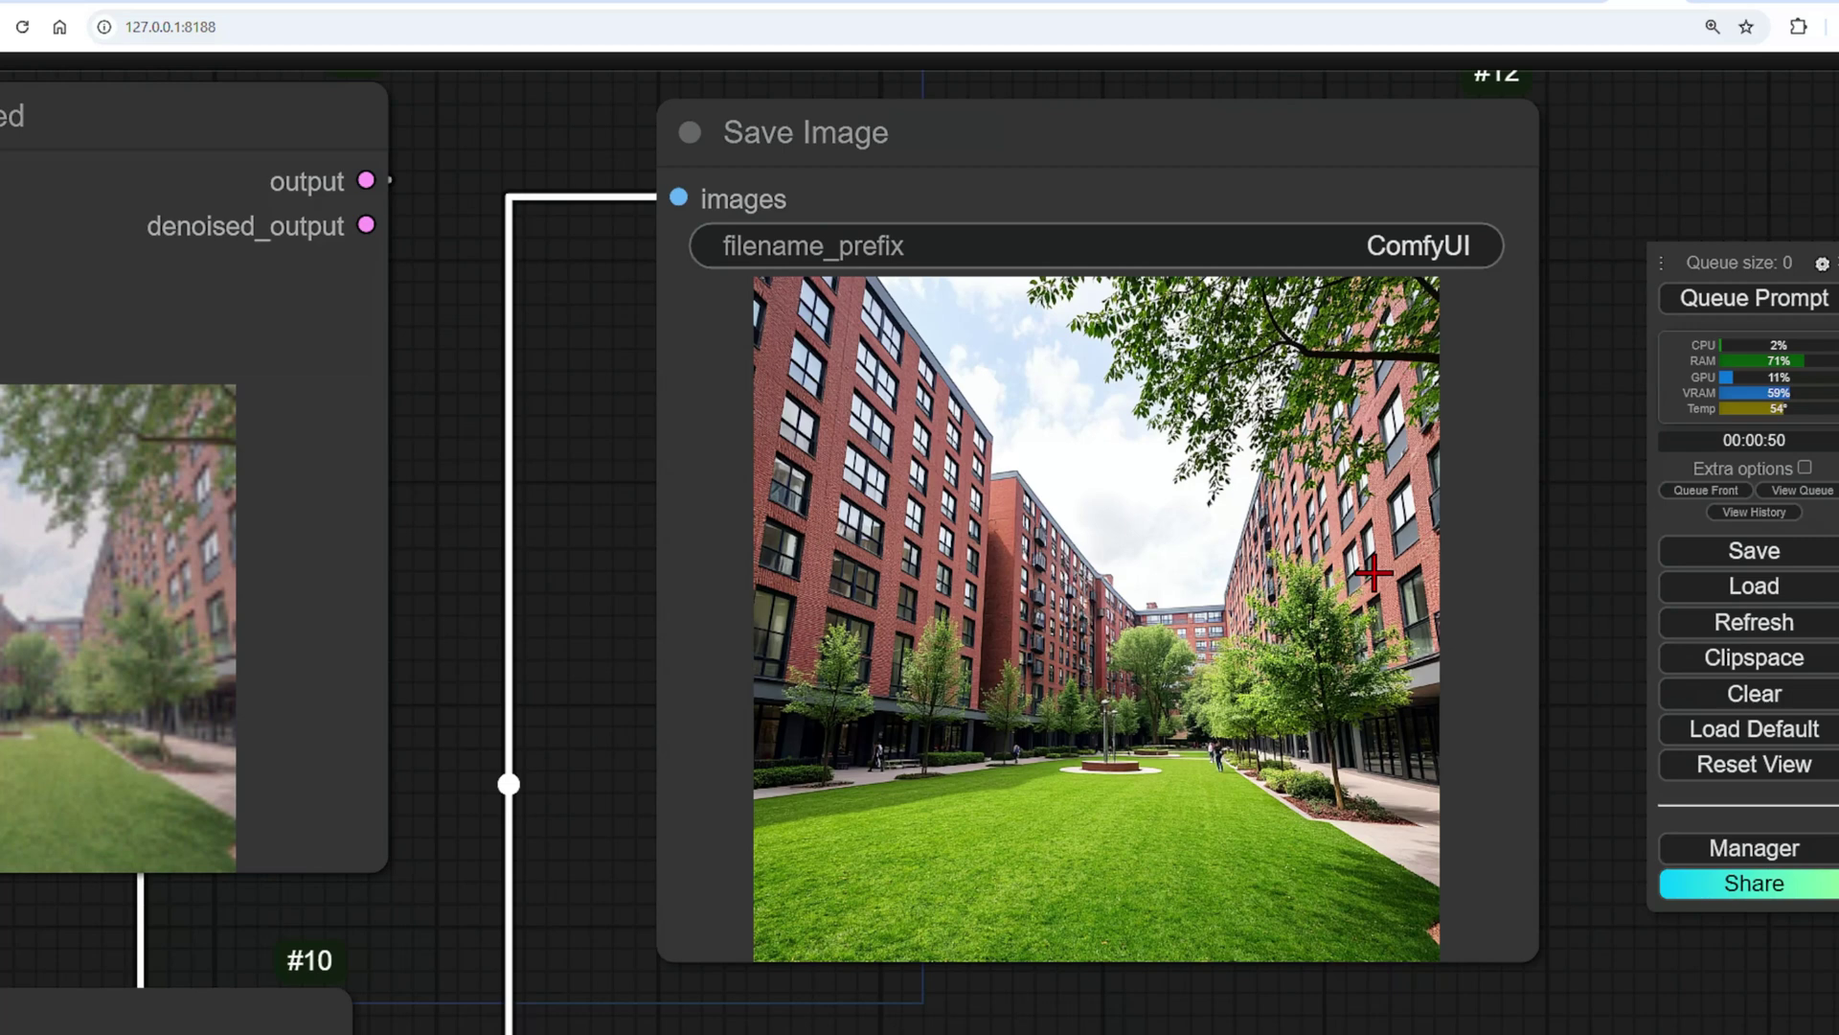
# Replace the prompt with a luxury airport-mall clothes shop showing "sale" in the window, then generate.
pyautogui.hotkey('ctrl', 'a')
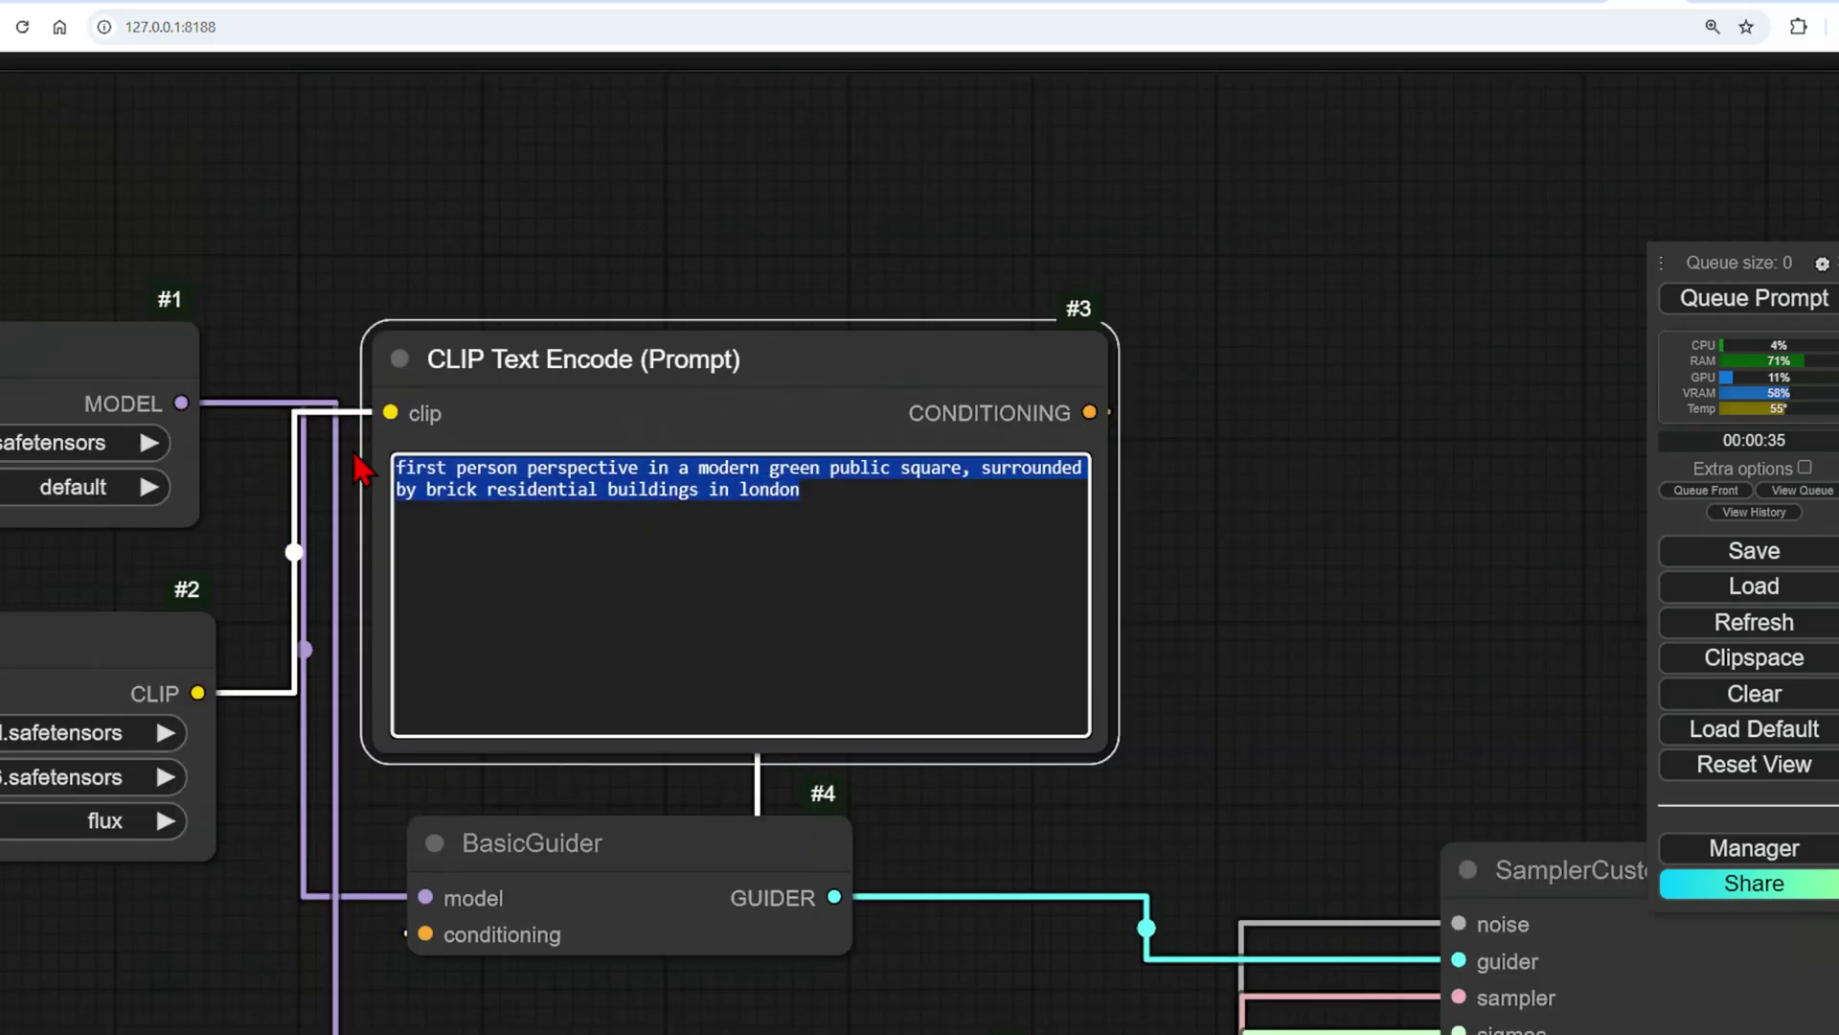
pyautogui.press('BackSpace')
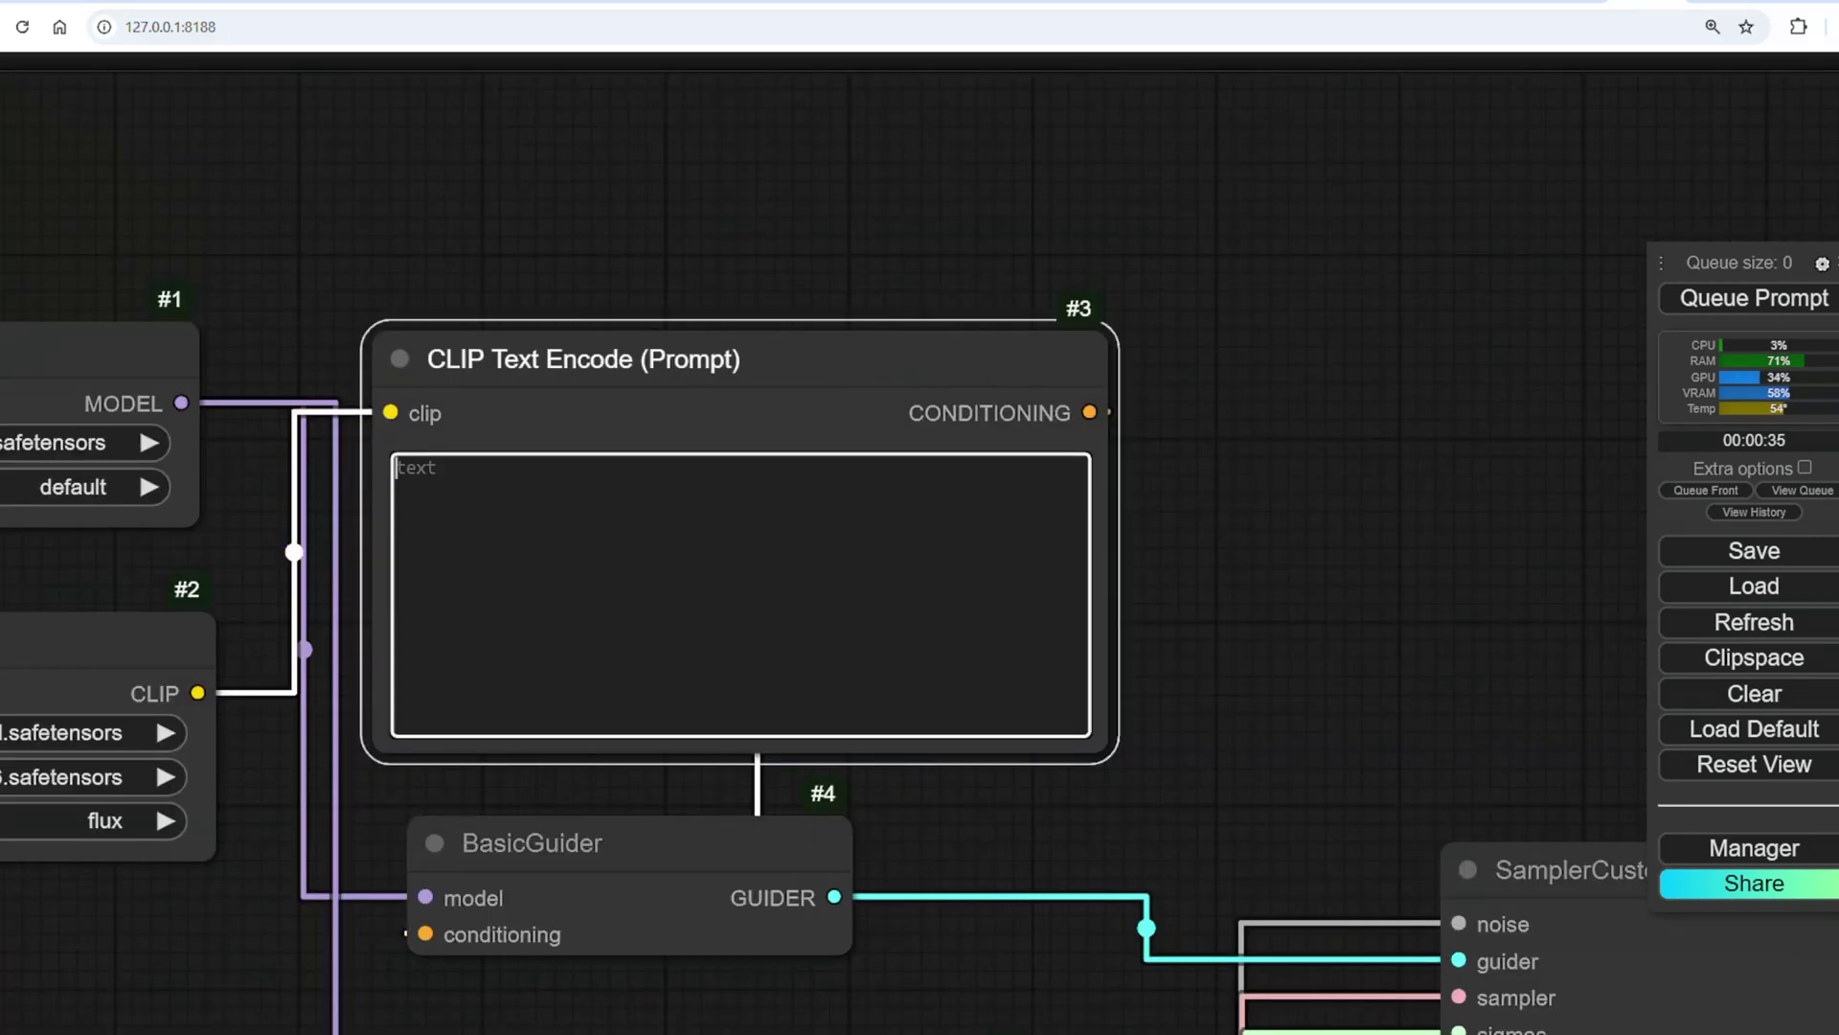
pyautogui.write('luxury clothes shop with modern facade in an airp')
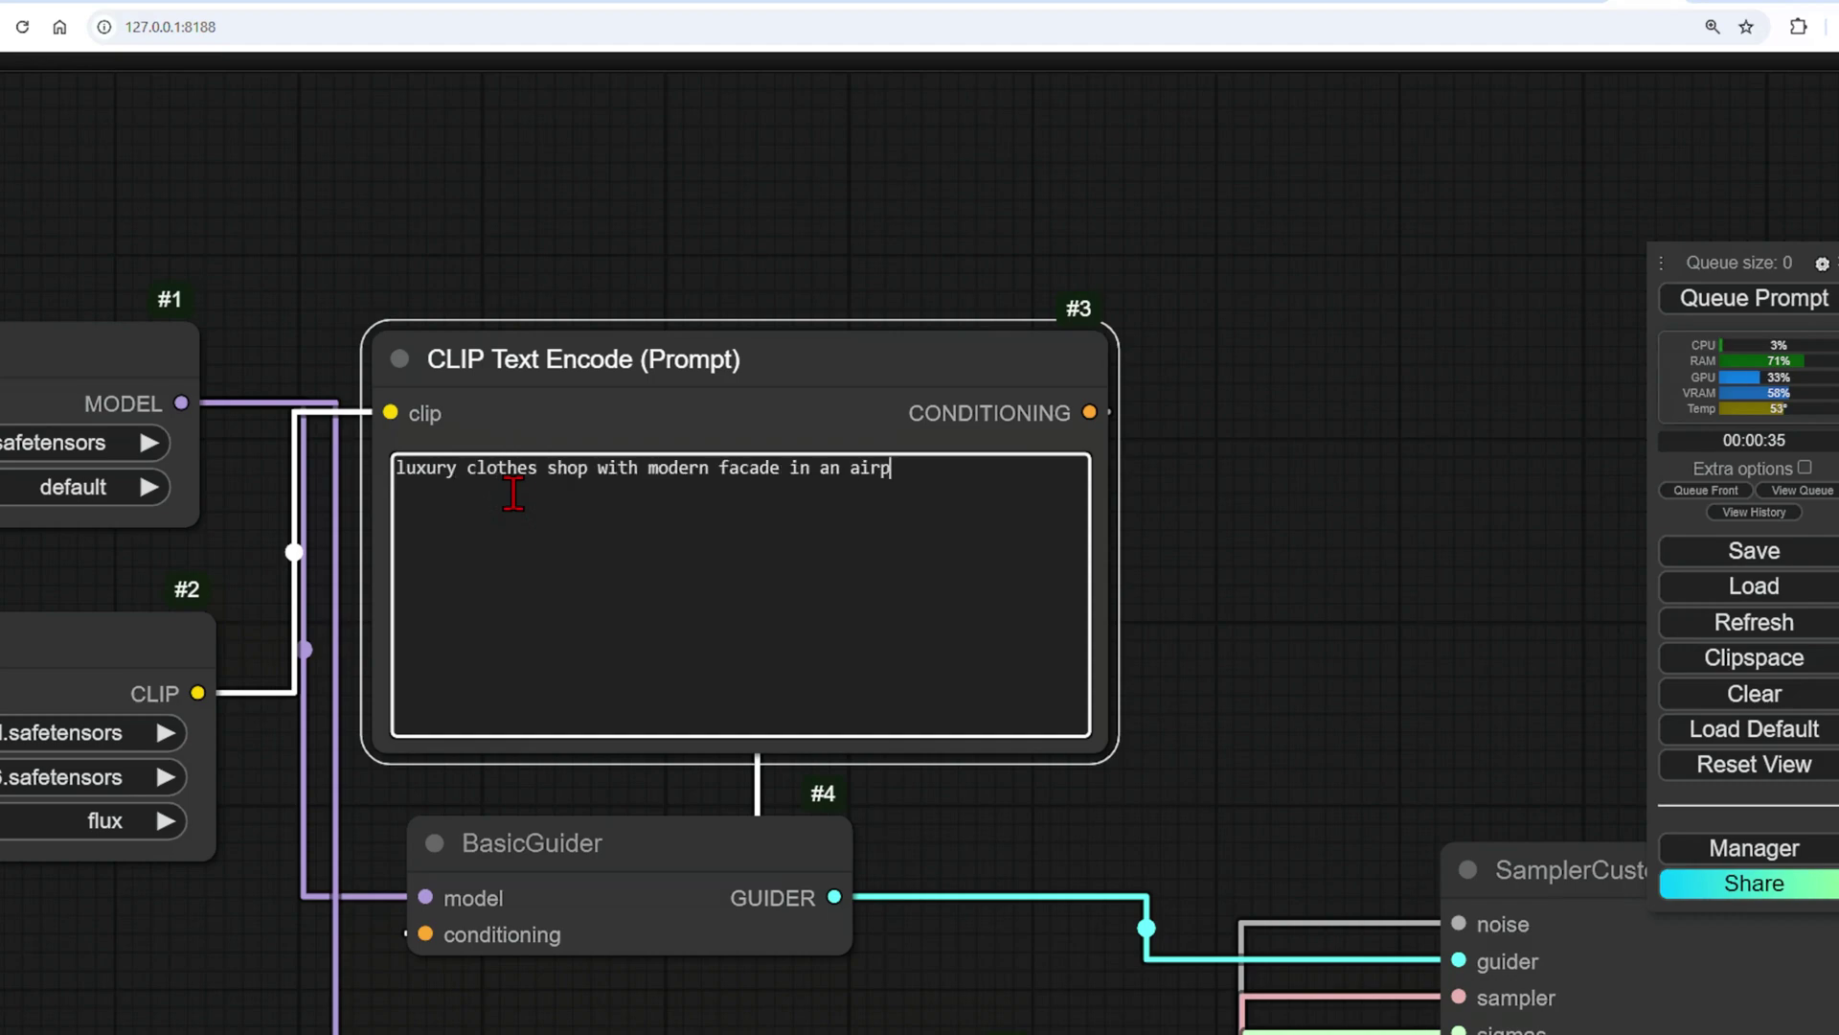
pyautogui.write('ort mall and the words "sale" written in the window')
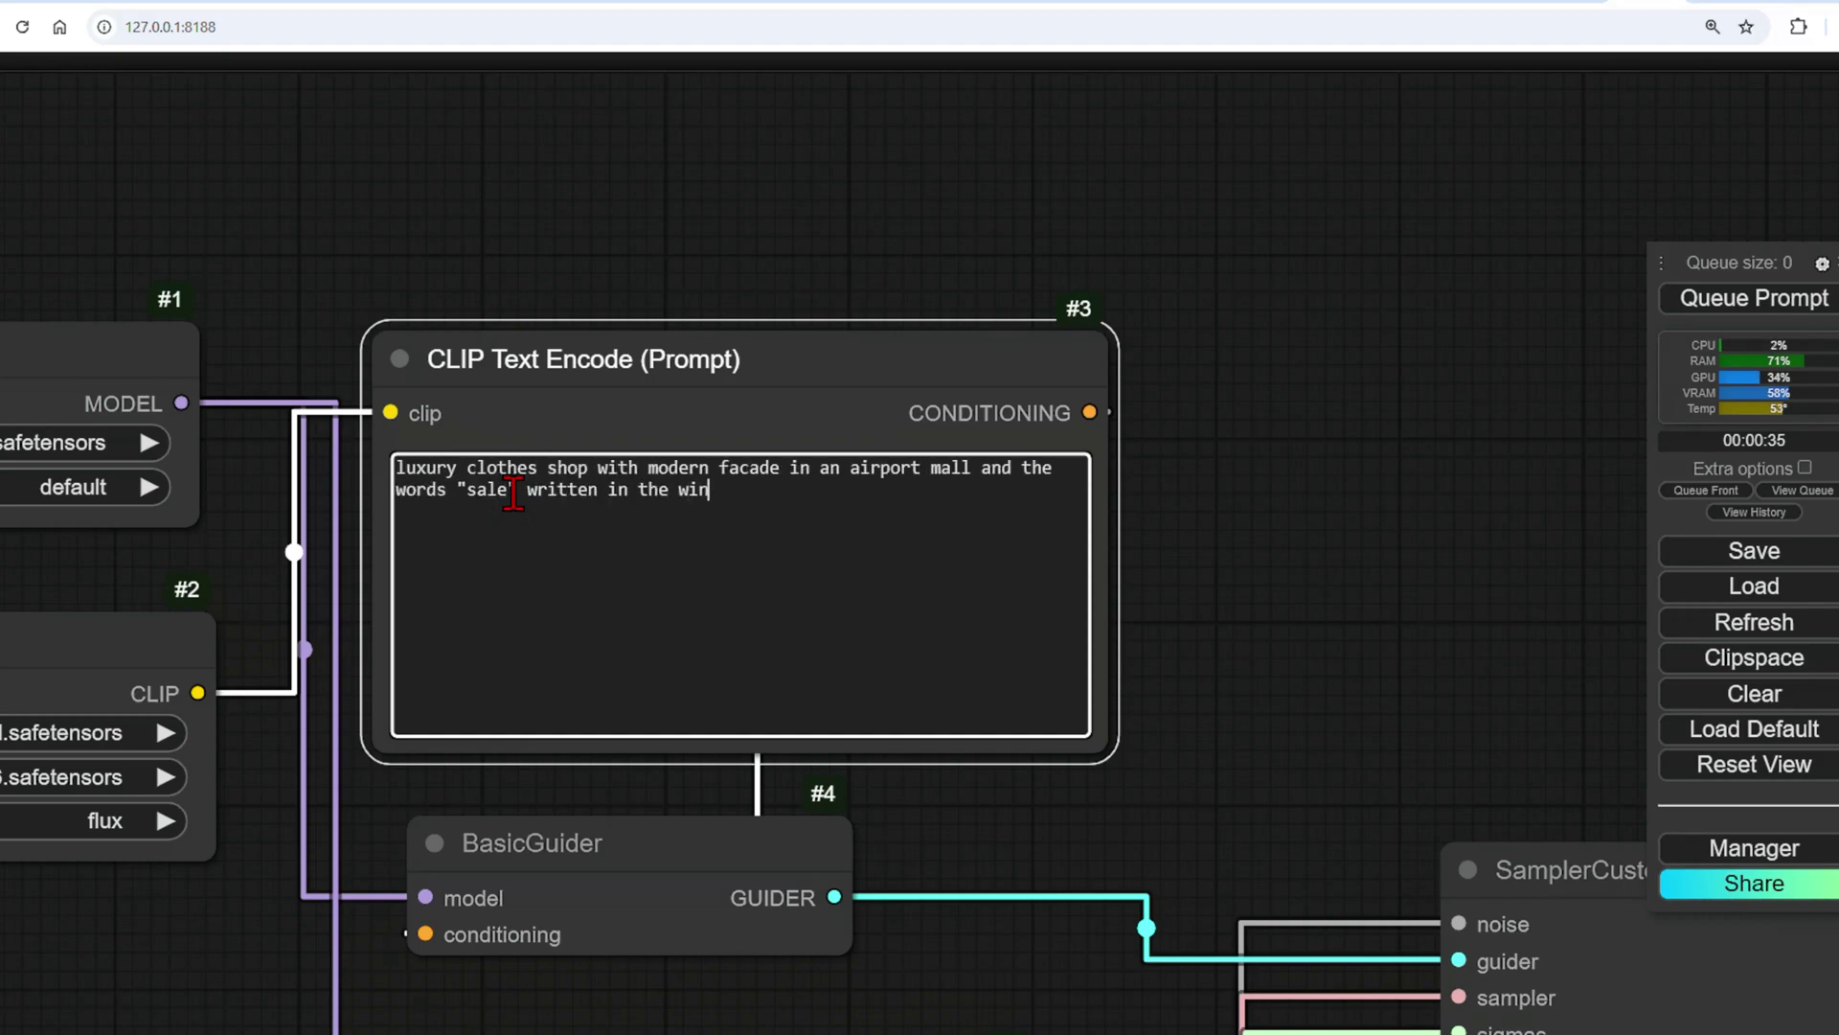
pyautogui.scroll(-5, 1198, 489)
pyautogui.click(1738, 302)
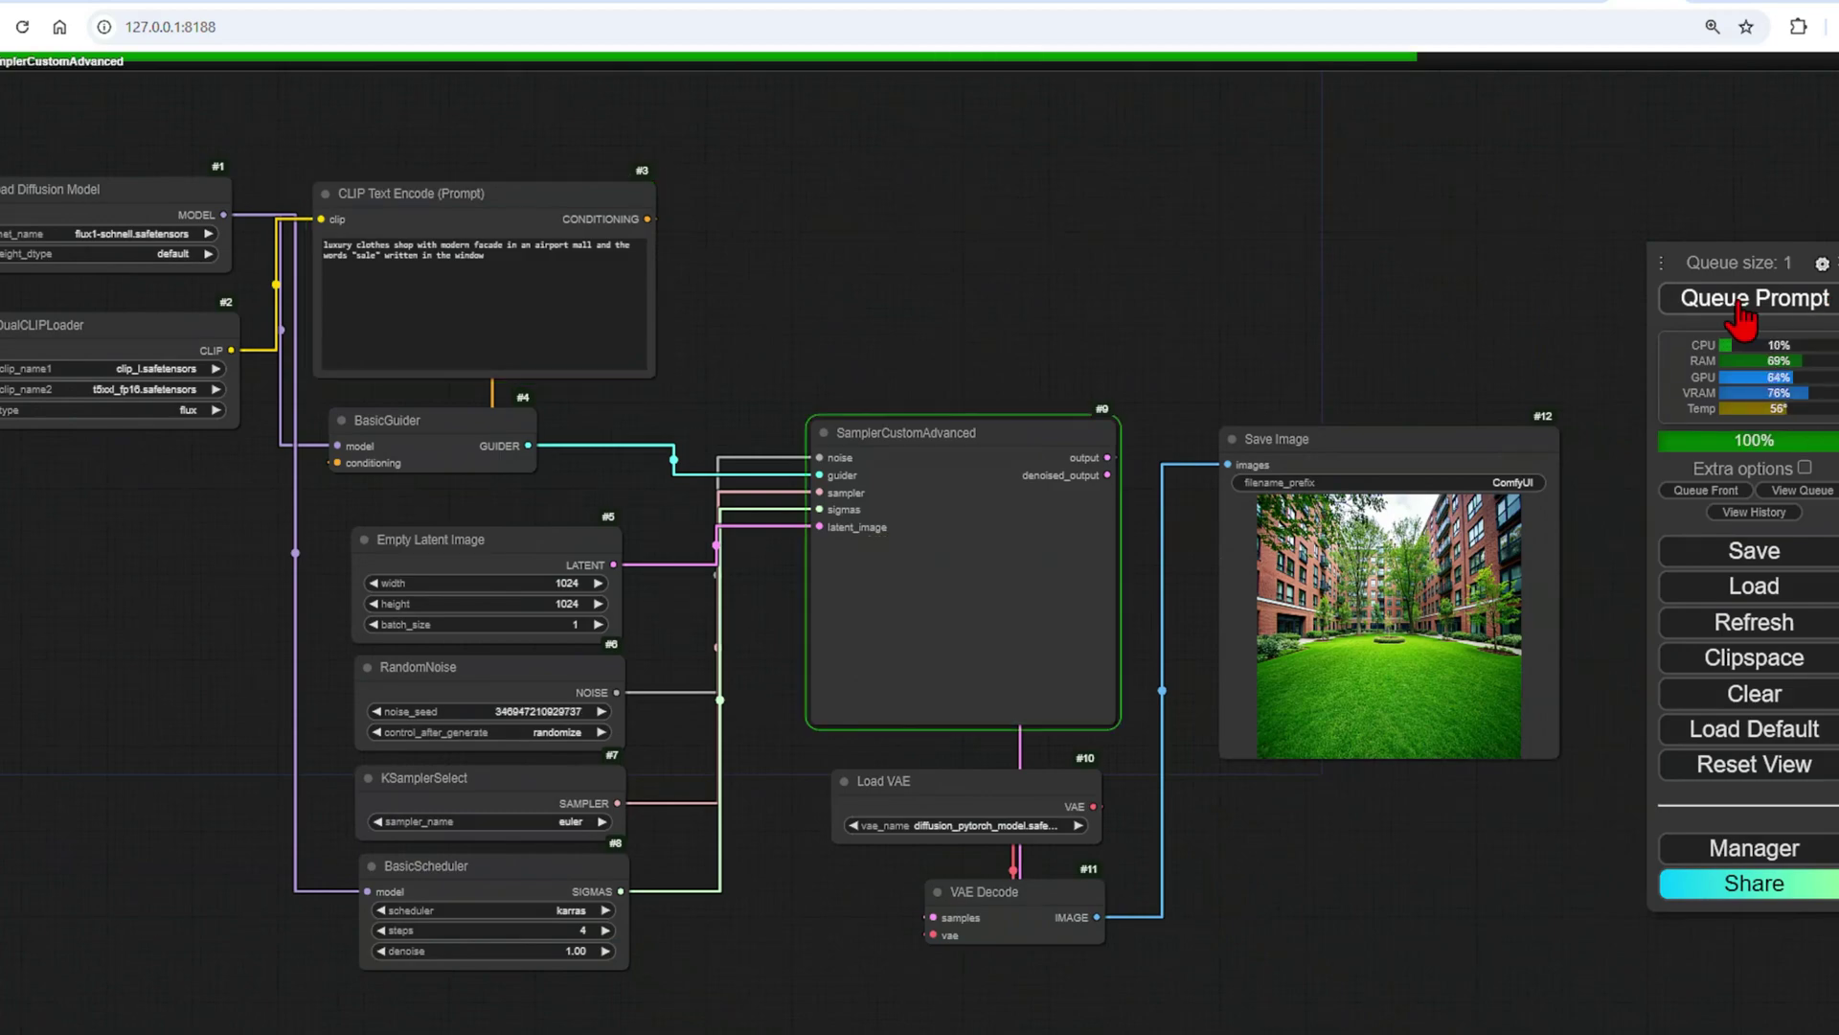
# Inspect the storefront render and queue another variation of the same prompt.
pyautogui.scroll(10, 1414, 556)
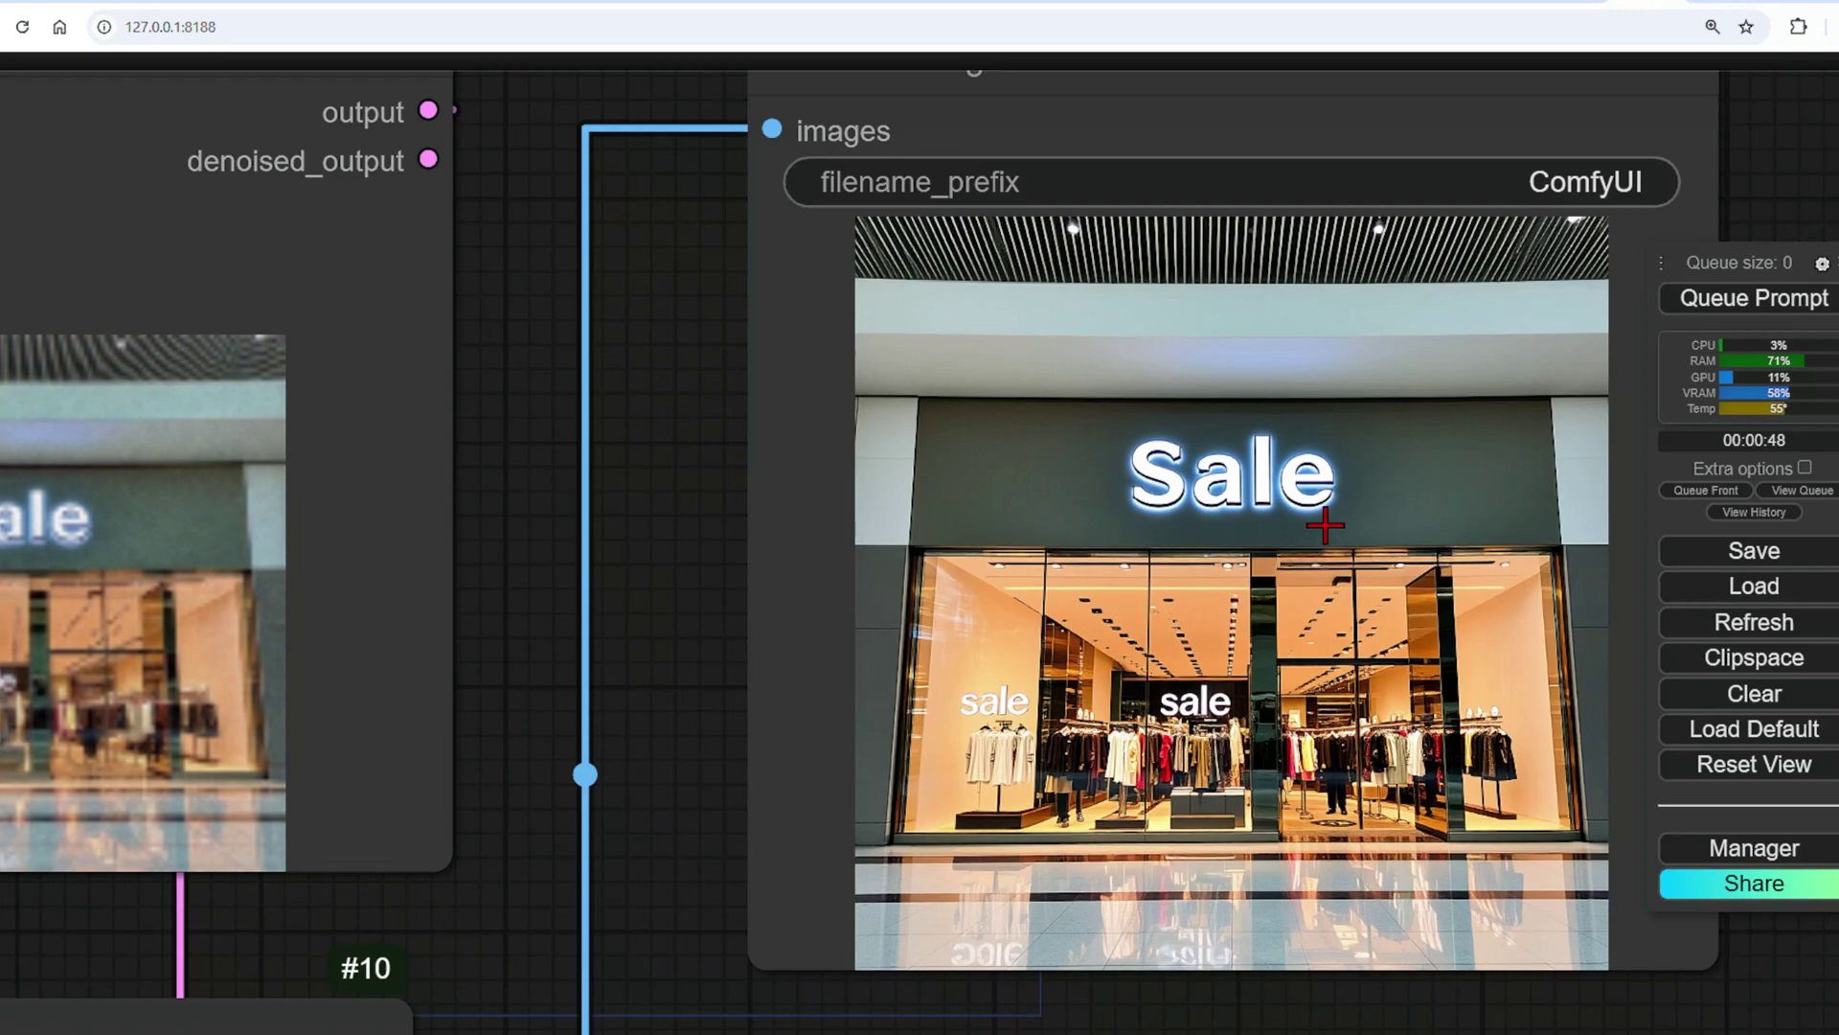
pyautogui.scroll(-1, 1324, 525)
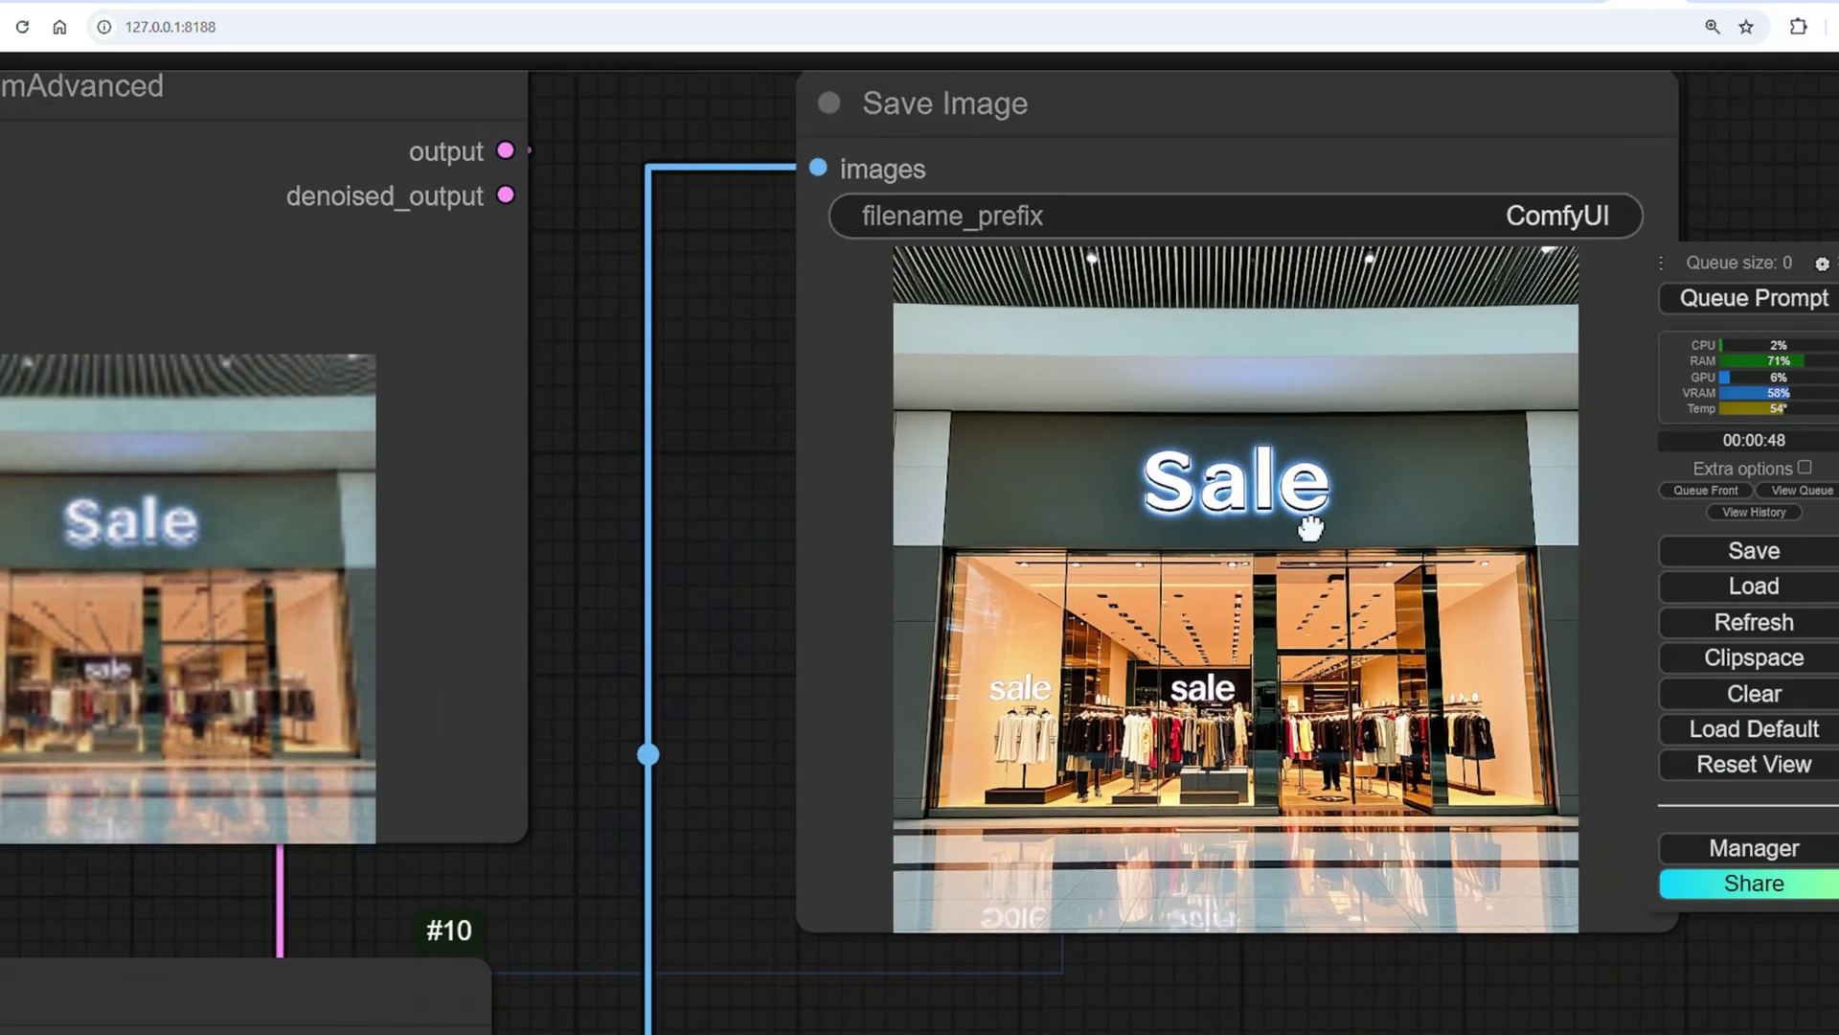
pyautogui.moveTo(1314, 521); pyautogui.dragTo(1162, 544)
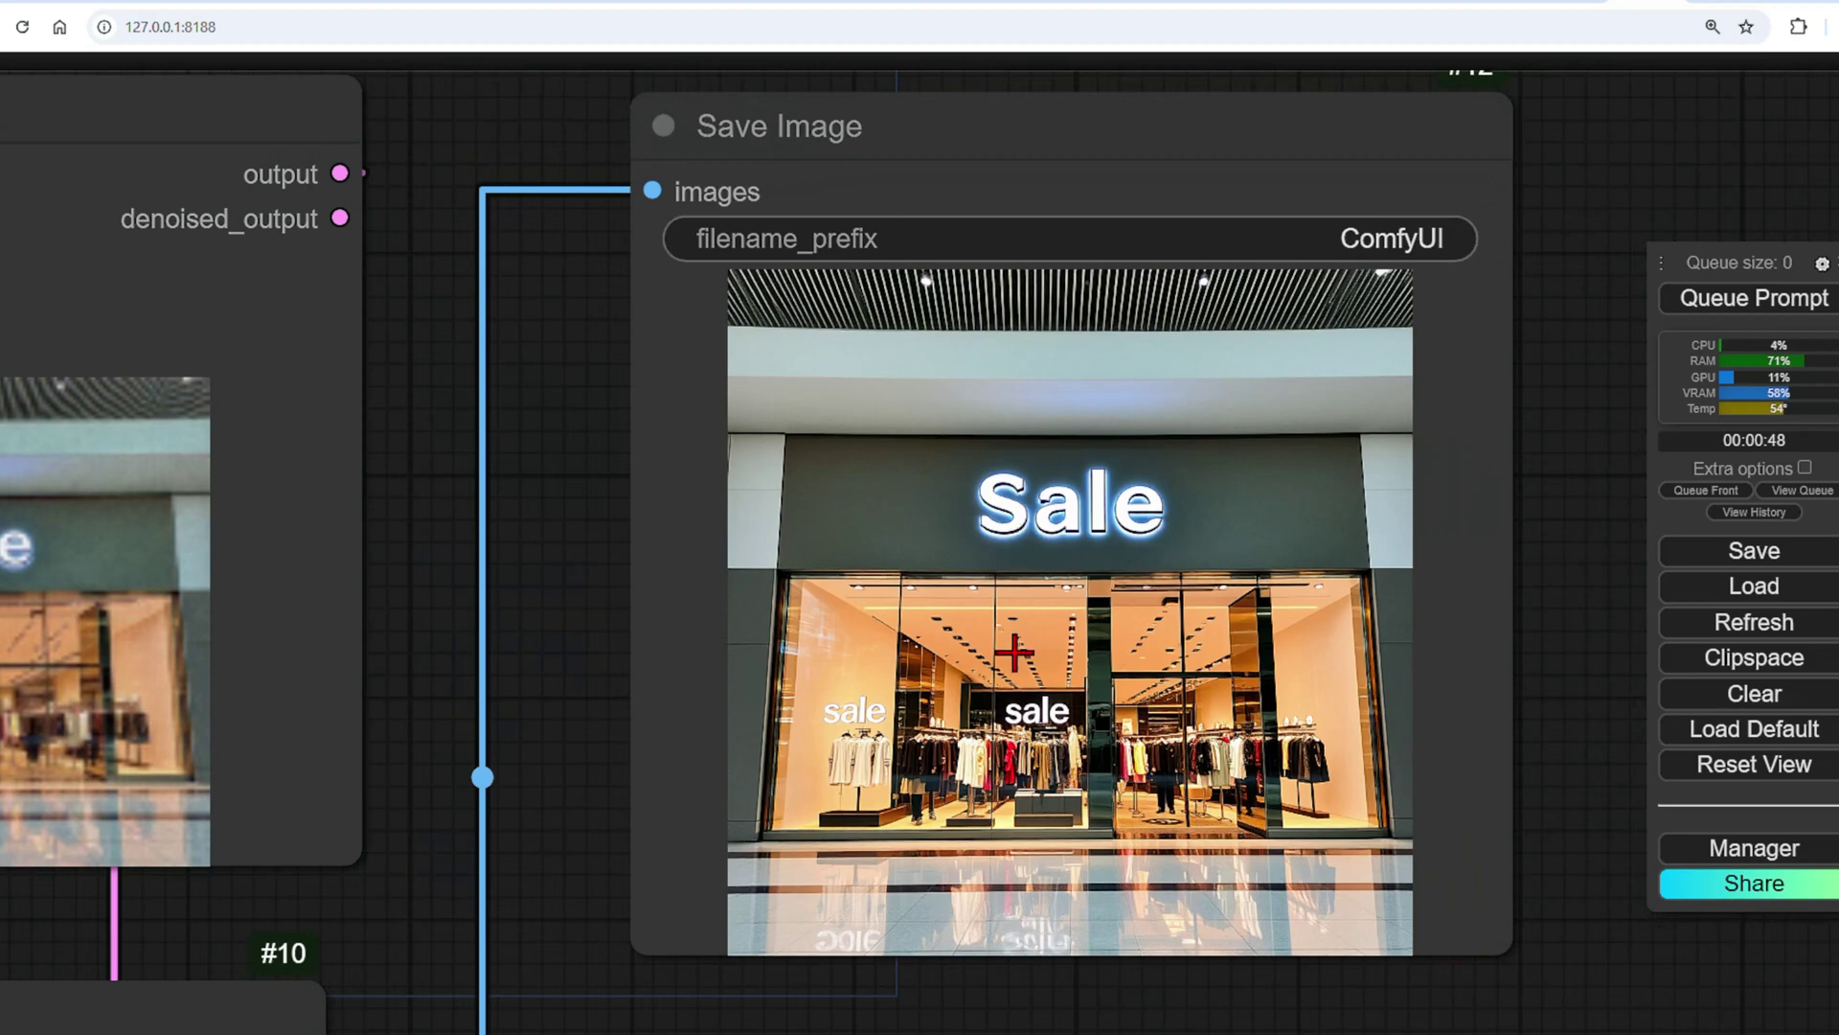
pyautogui.hotkey('ctrl', 'Return')
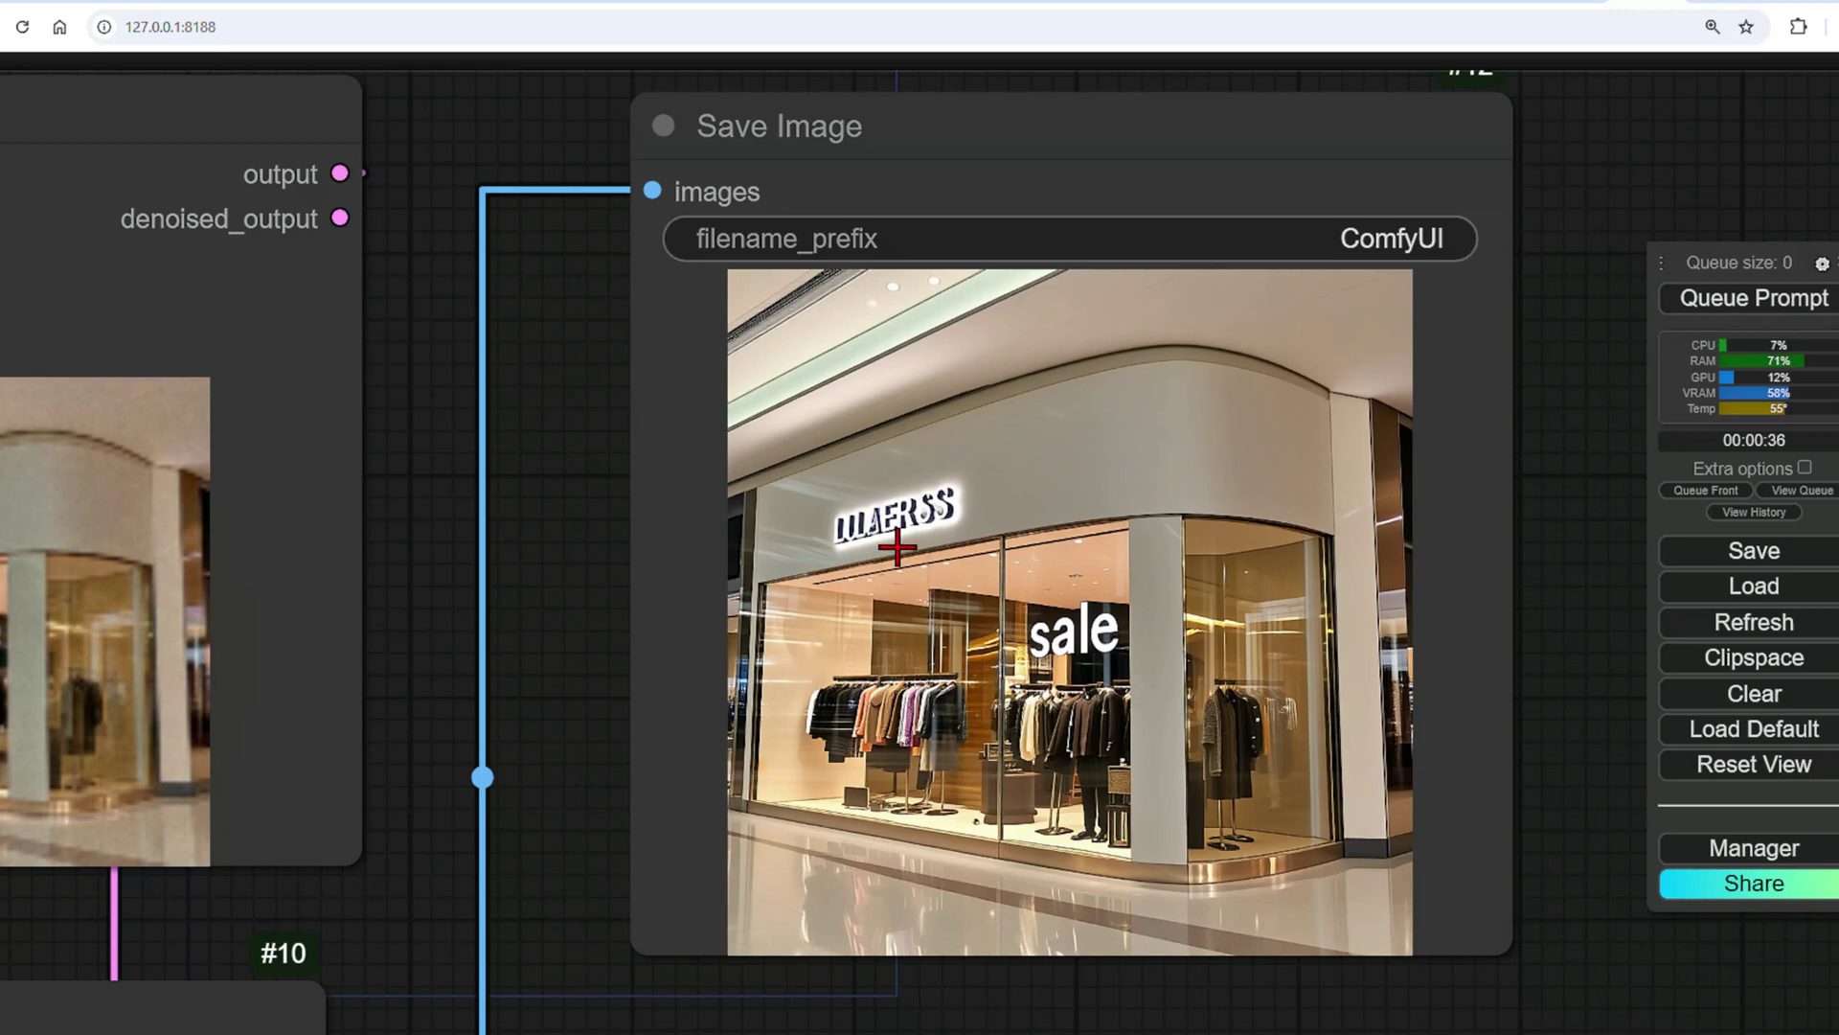
# Append 'Prada on the shop sign' to the prompt, generate, and view the PRADA storefront render.
pyautogui.scroll(-4, 1229, 682)
pyautogui.scroll(-5, 1229, 682)
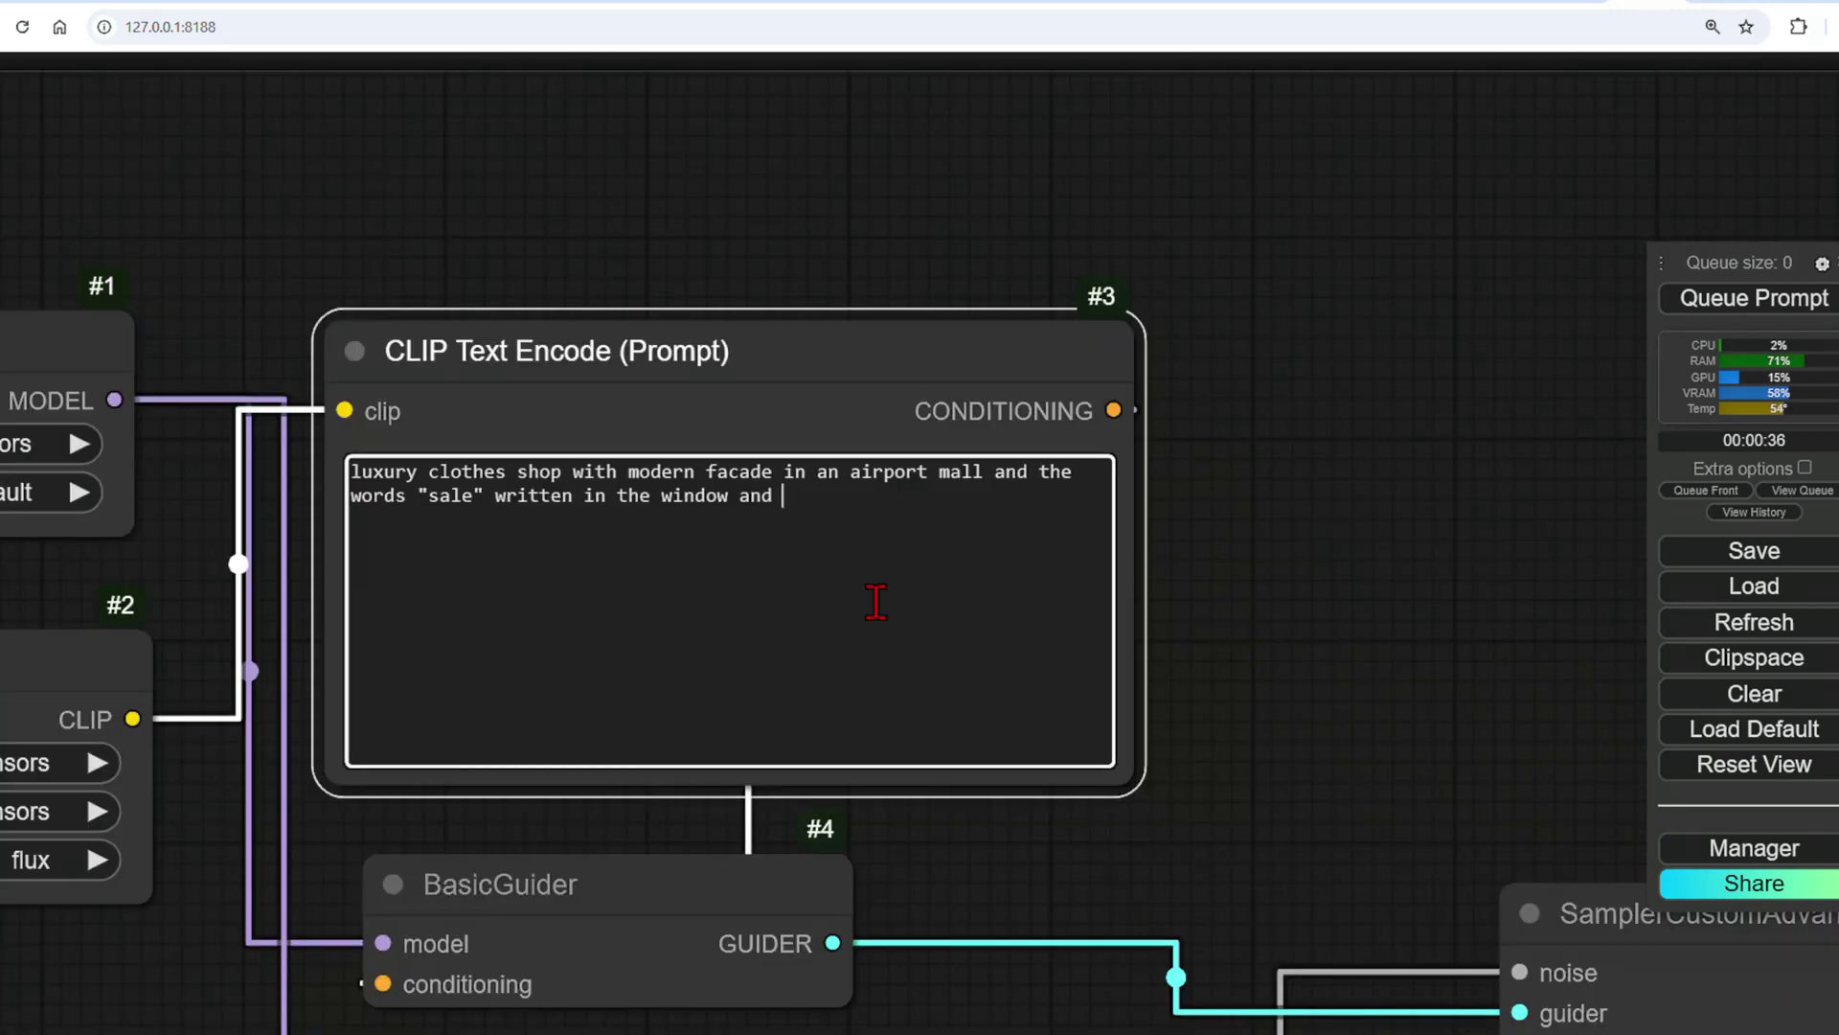
pyautogui.write('Prada on the shop signage')
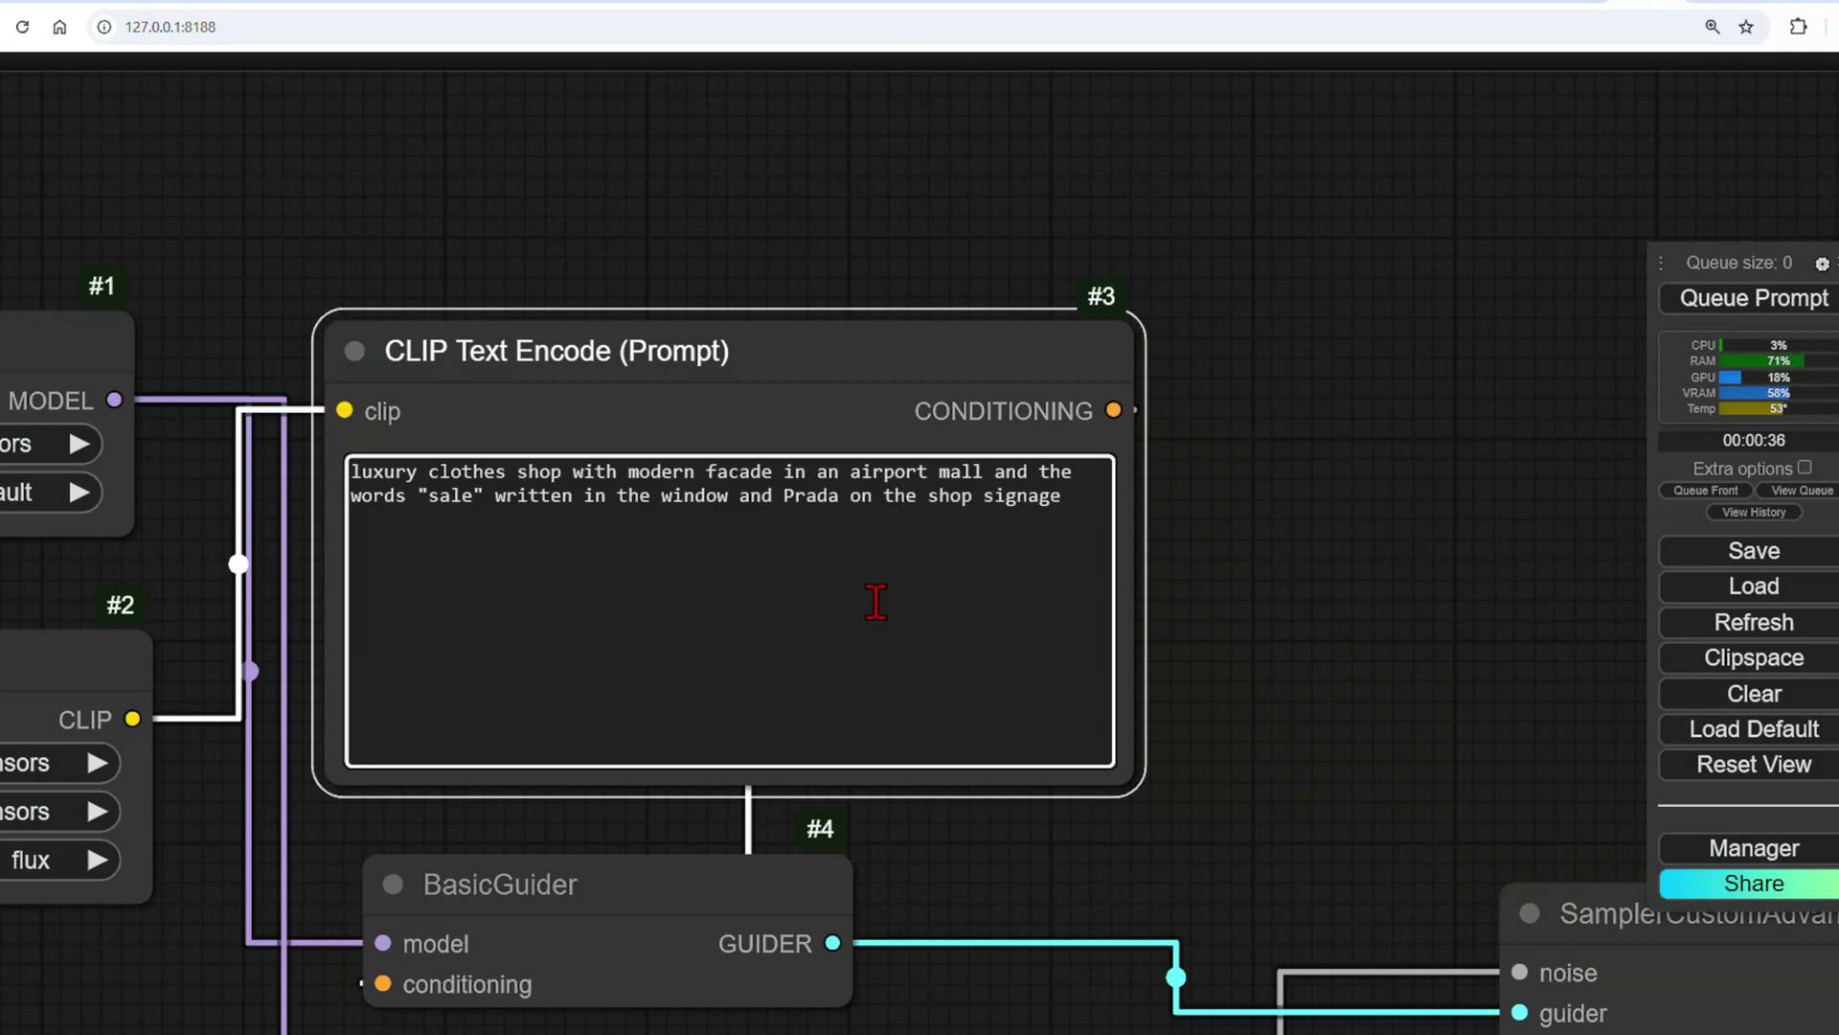
pyautogui.scroll(-2, 1283, 575)
pyautogui.moveTo(1315, 629); pyautogui.dragTo(1138, 223)
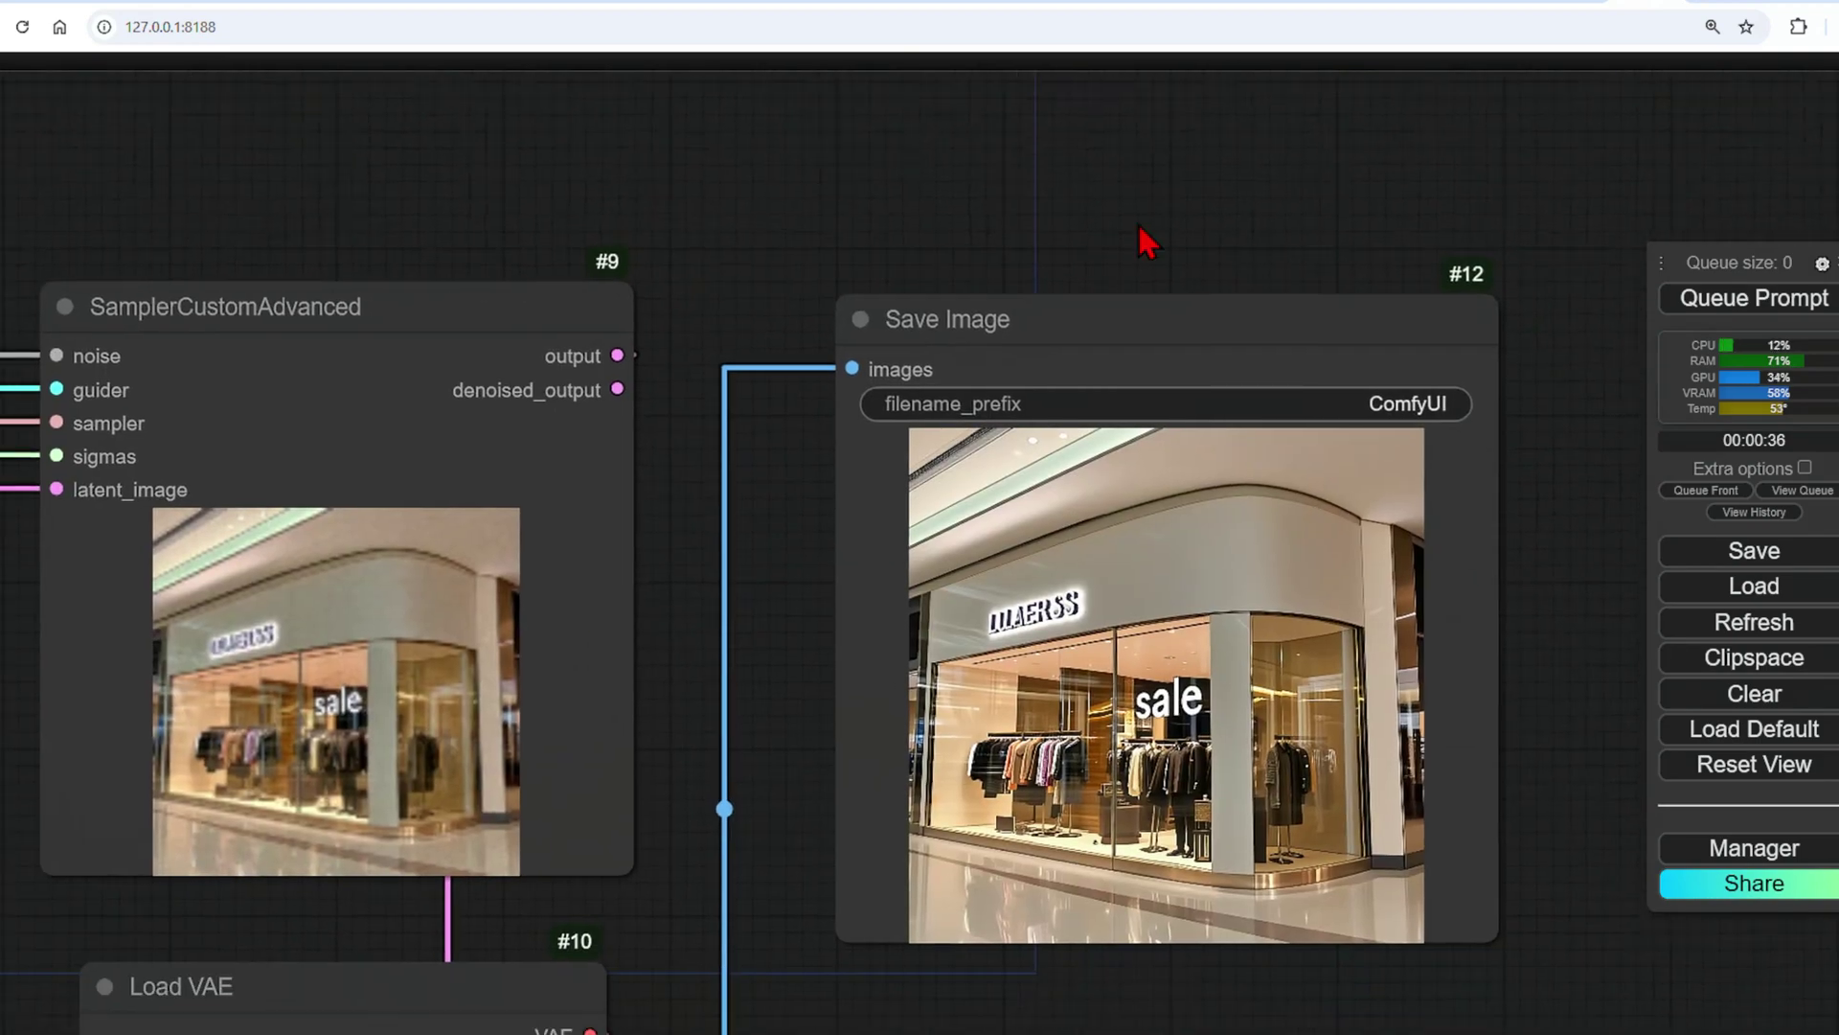
pyautogui.click(1824, 304)
pyautogui.scroll(5, 1452, 853)
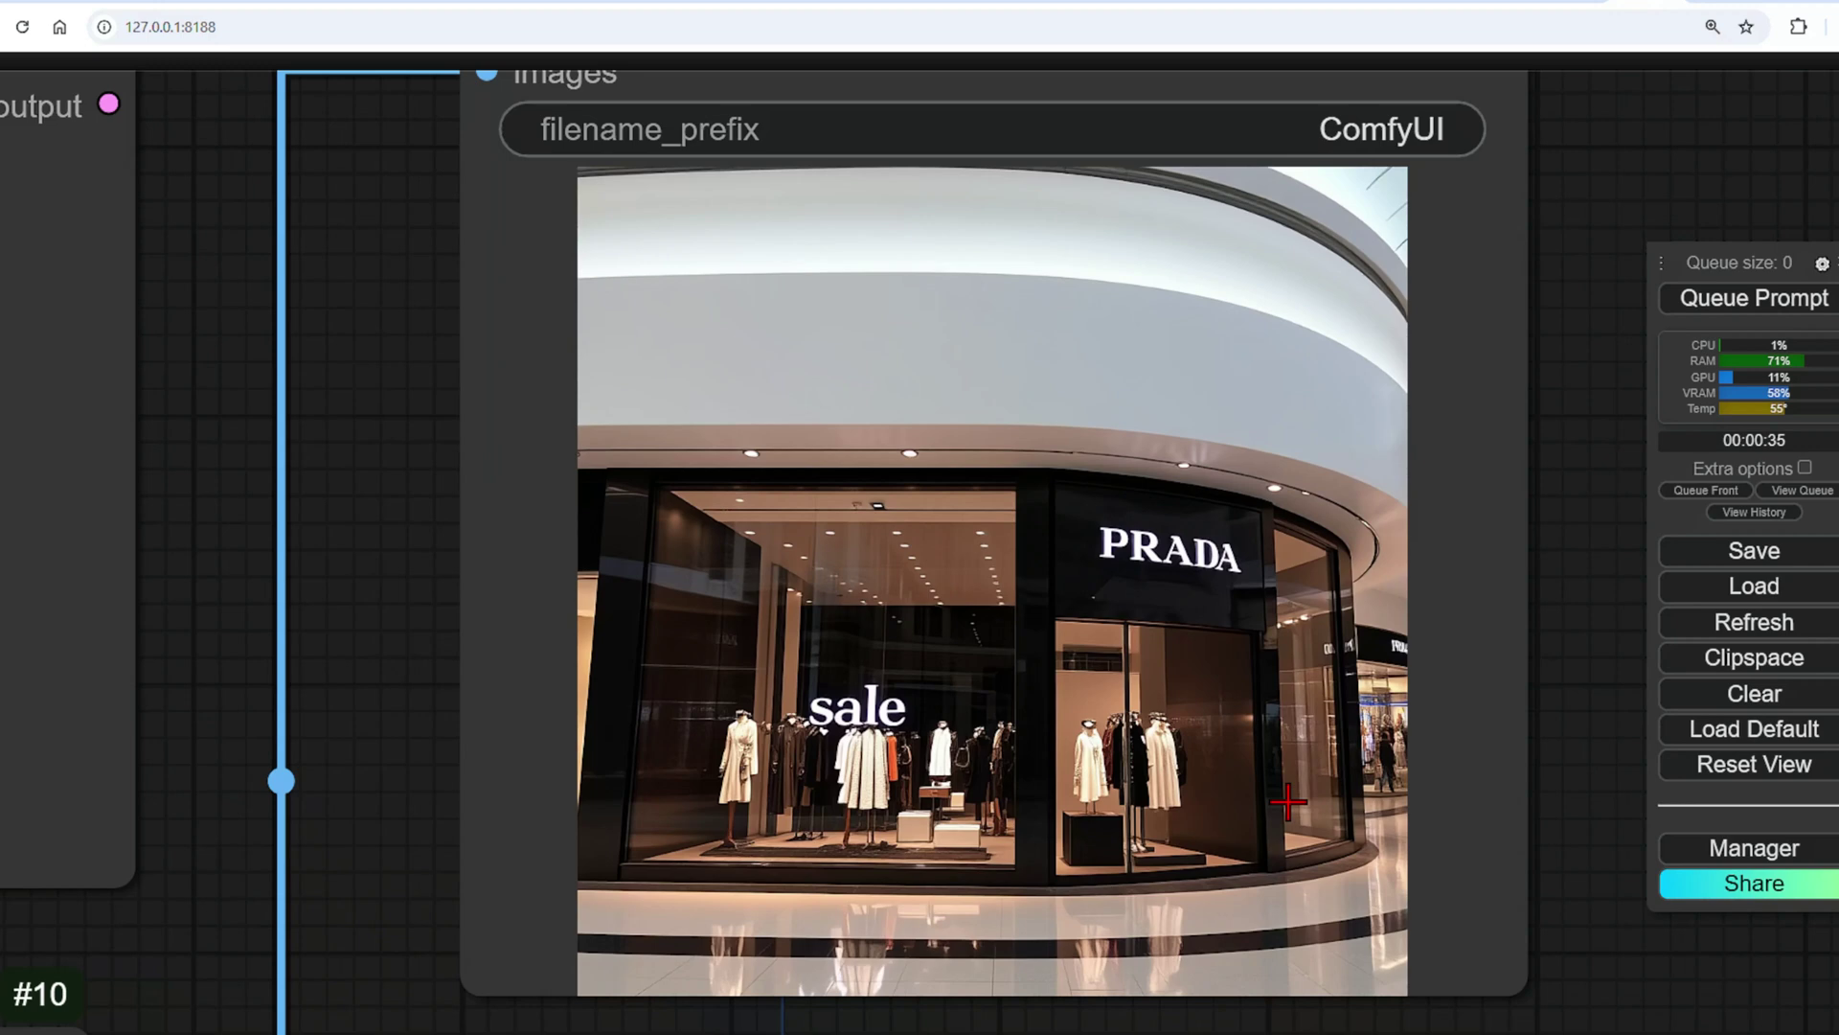
pyautogui.scroll(-5, 1289, 801)
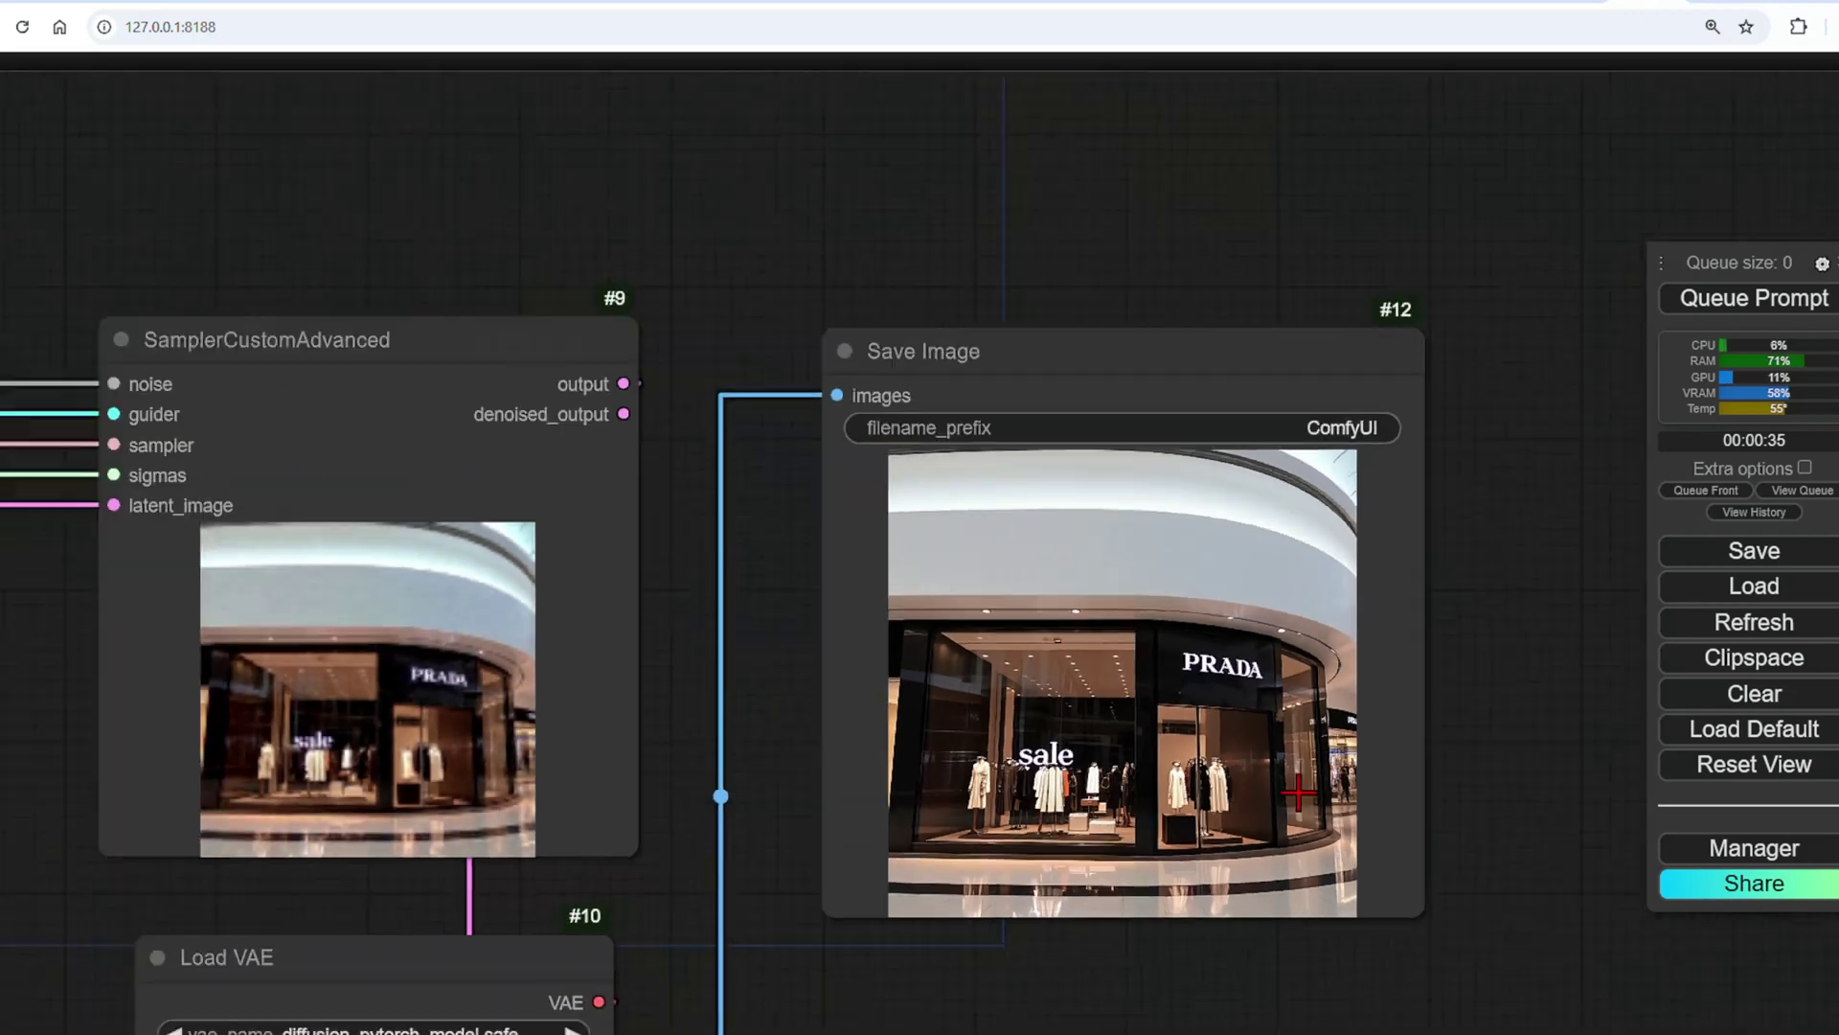
pyautogui.moveTo(131, 718); pyautogui.dragTo(882, 694)
# Replace the prompt with 'aerial view of modern four storey concrete house in Tokyo with courtyard' and queue it.
pyautogui.moveTo(432, 354); pyautogui.dragTo(764, 497)
pyautogui.scroll(4, 1015, 382)
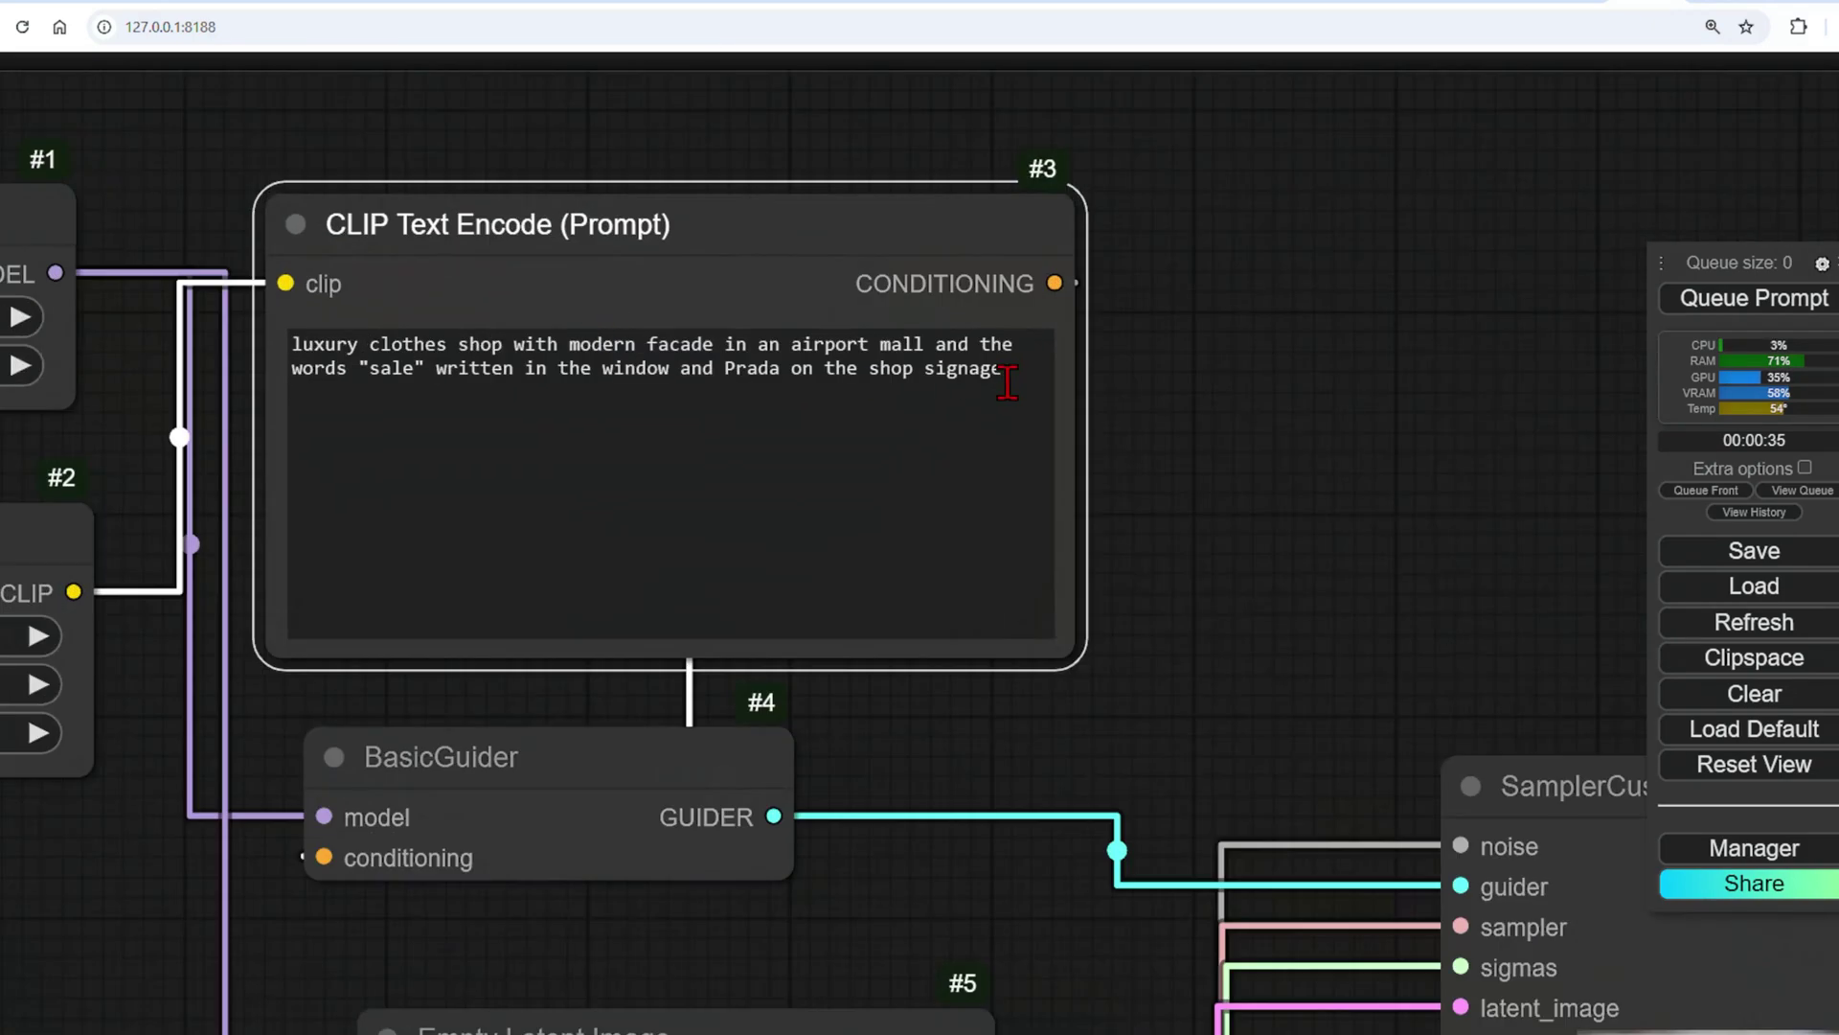
pyautogui.moveTo(1010, 374); pyautogui.dragTo(223, 342)
pyautogui.write('aerial view of modern four sto')
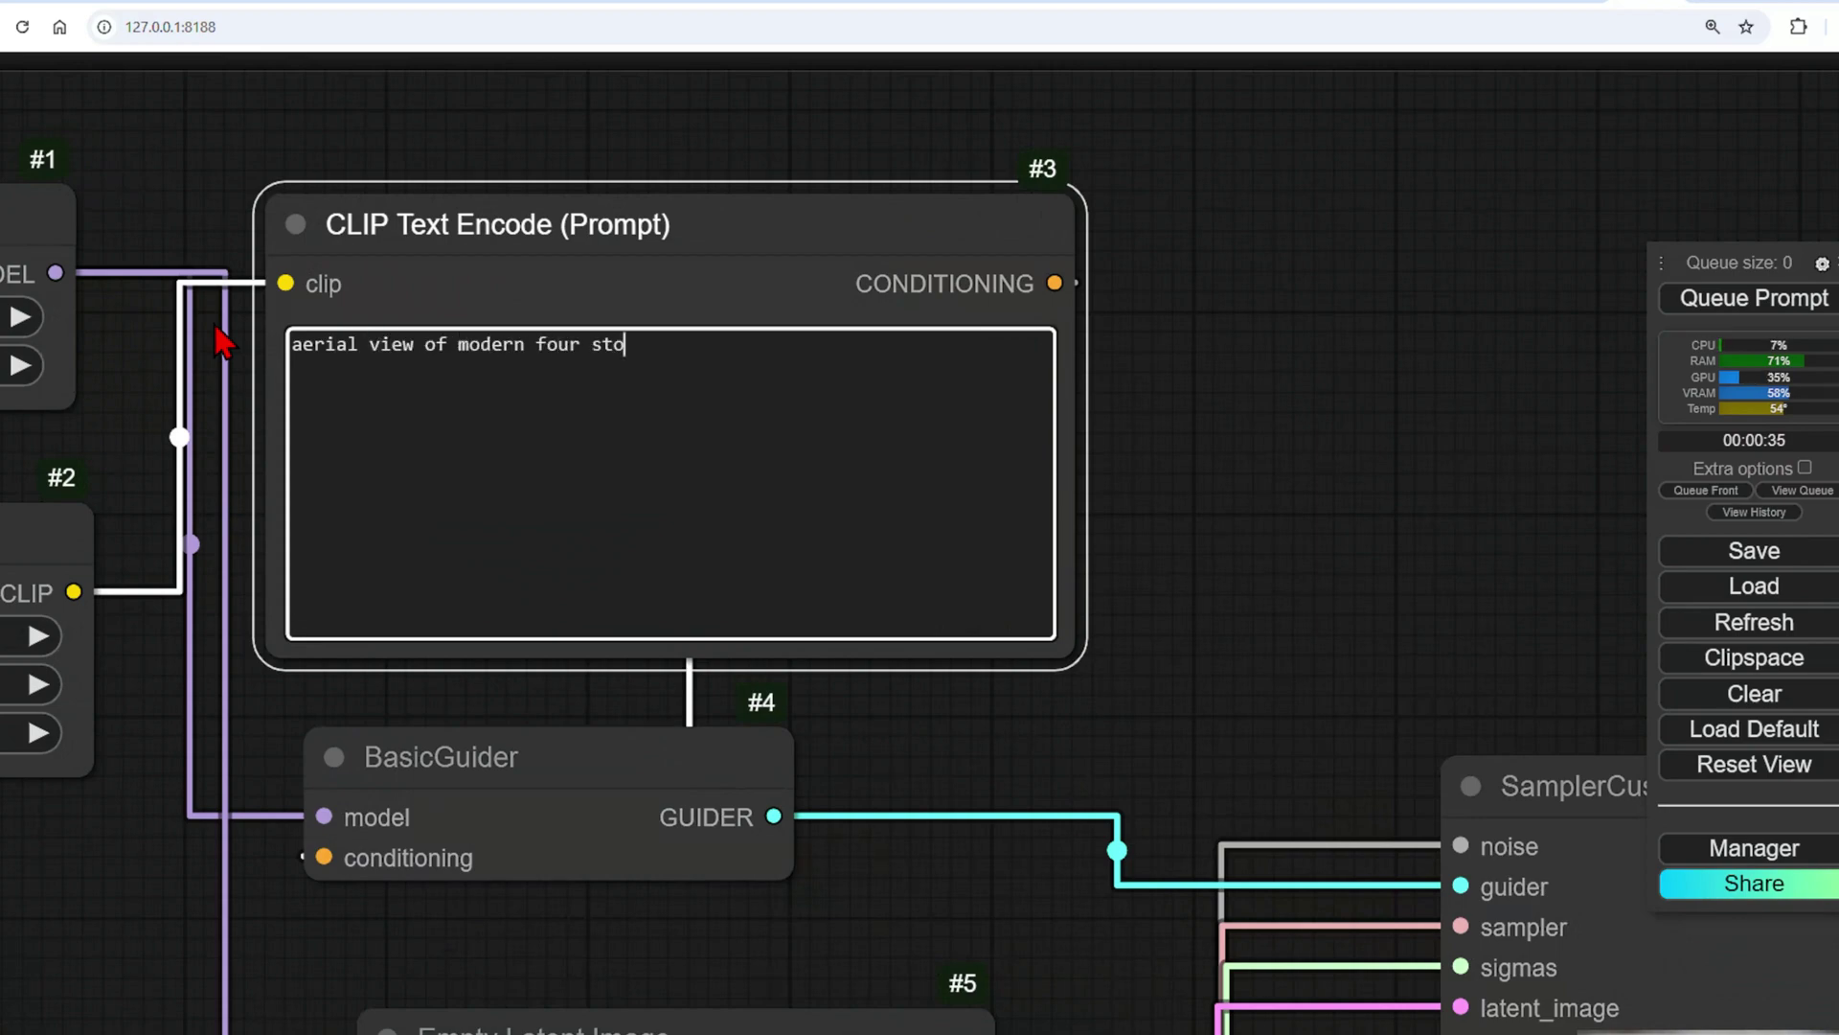
pyautogui.write('rey concrete house in Tokyo with courtyard')
pyautogui.hotkey('ctrl', 'Return')
pyautogui.moveTo(1455, 603); pyautogui.dragTo(607, 259)
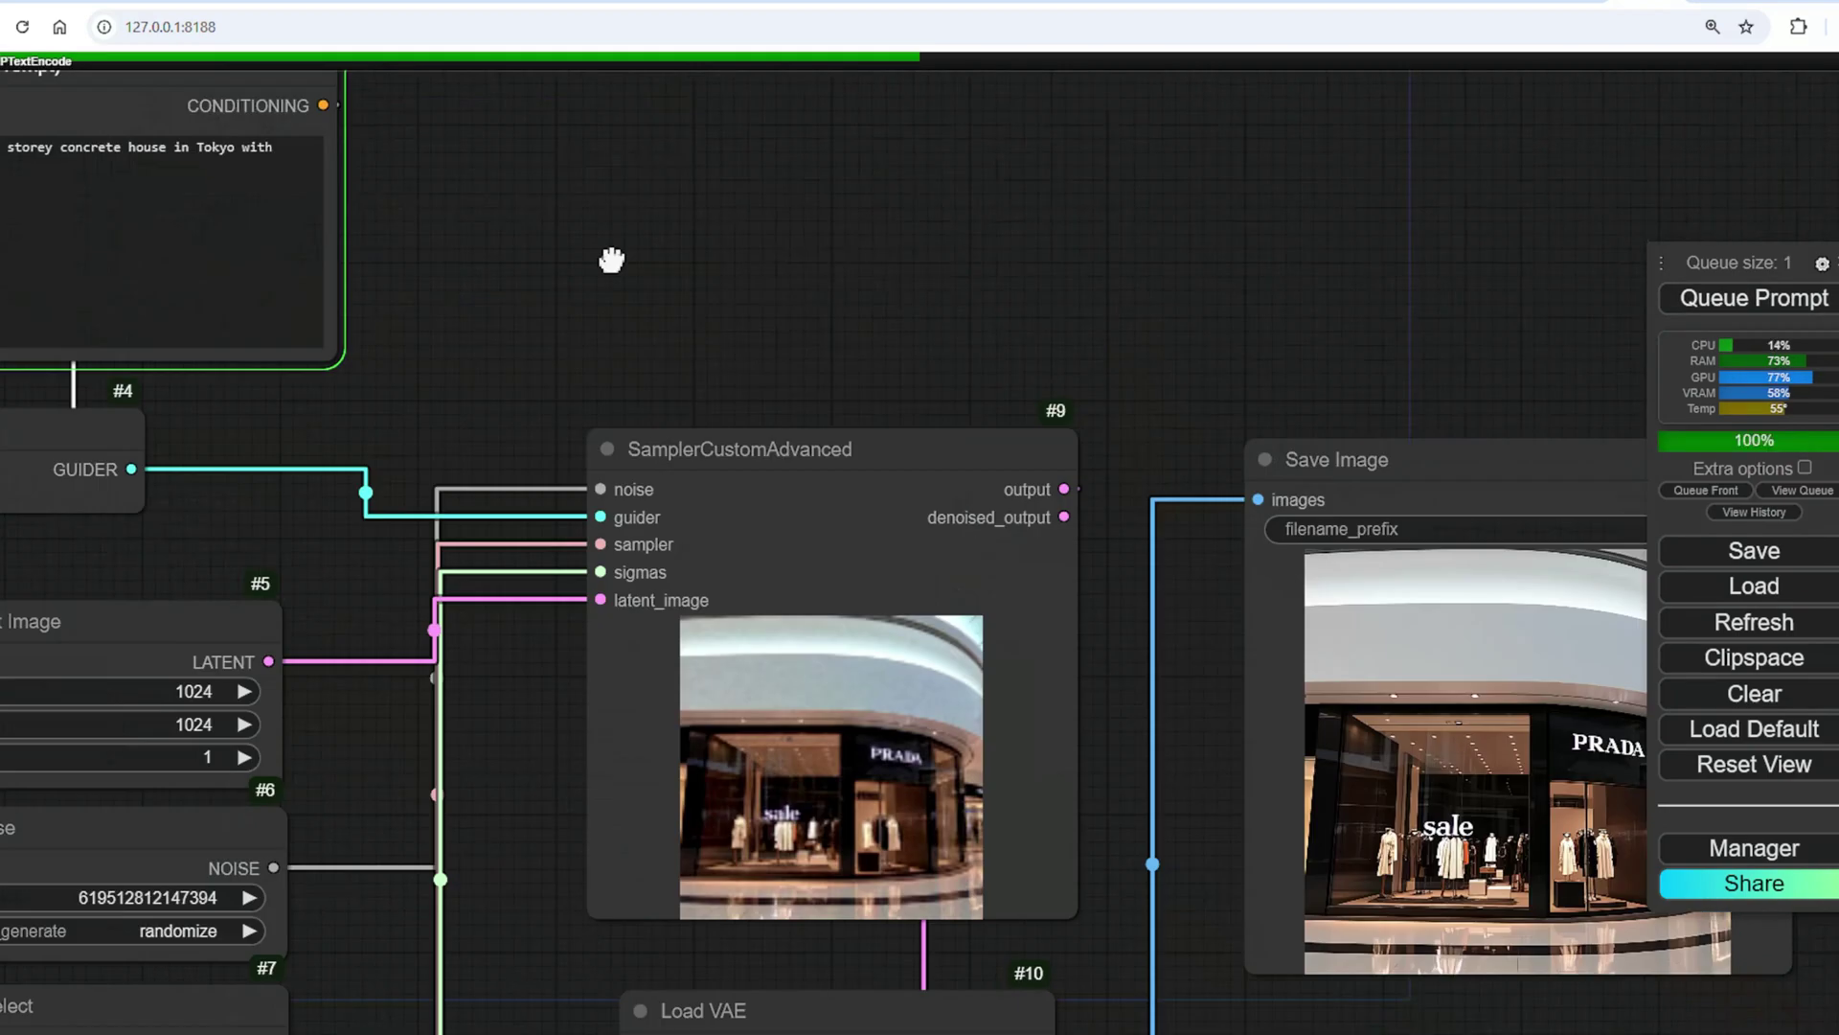
pyautogui.scroll(-1, 1502, 199)
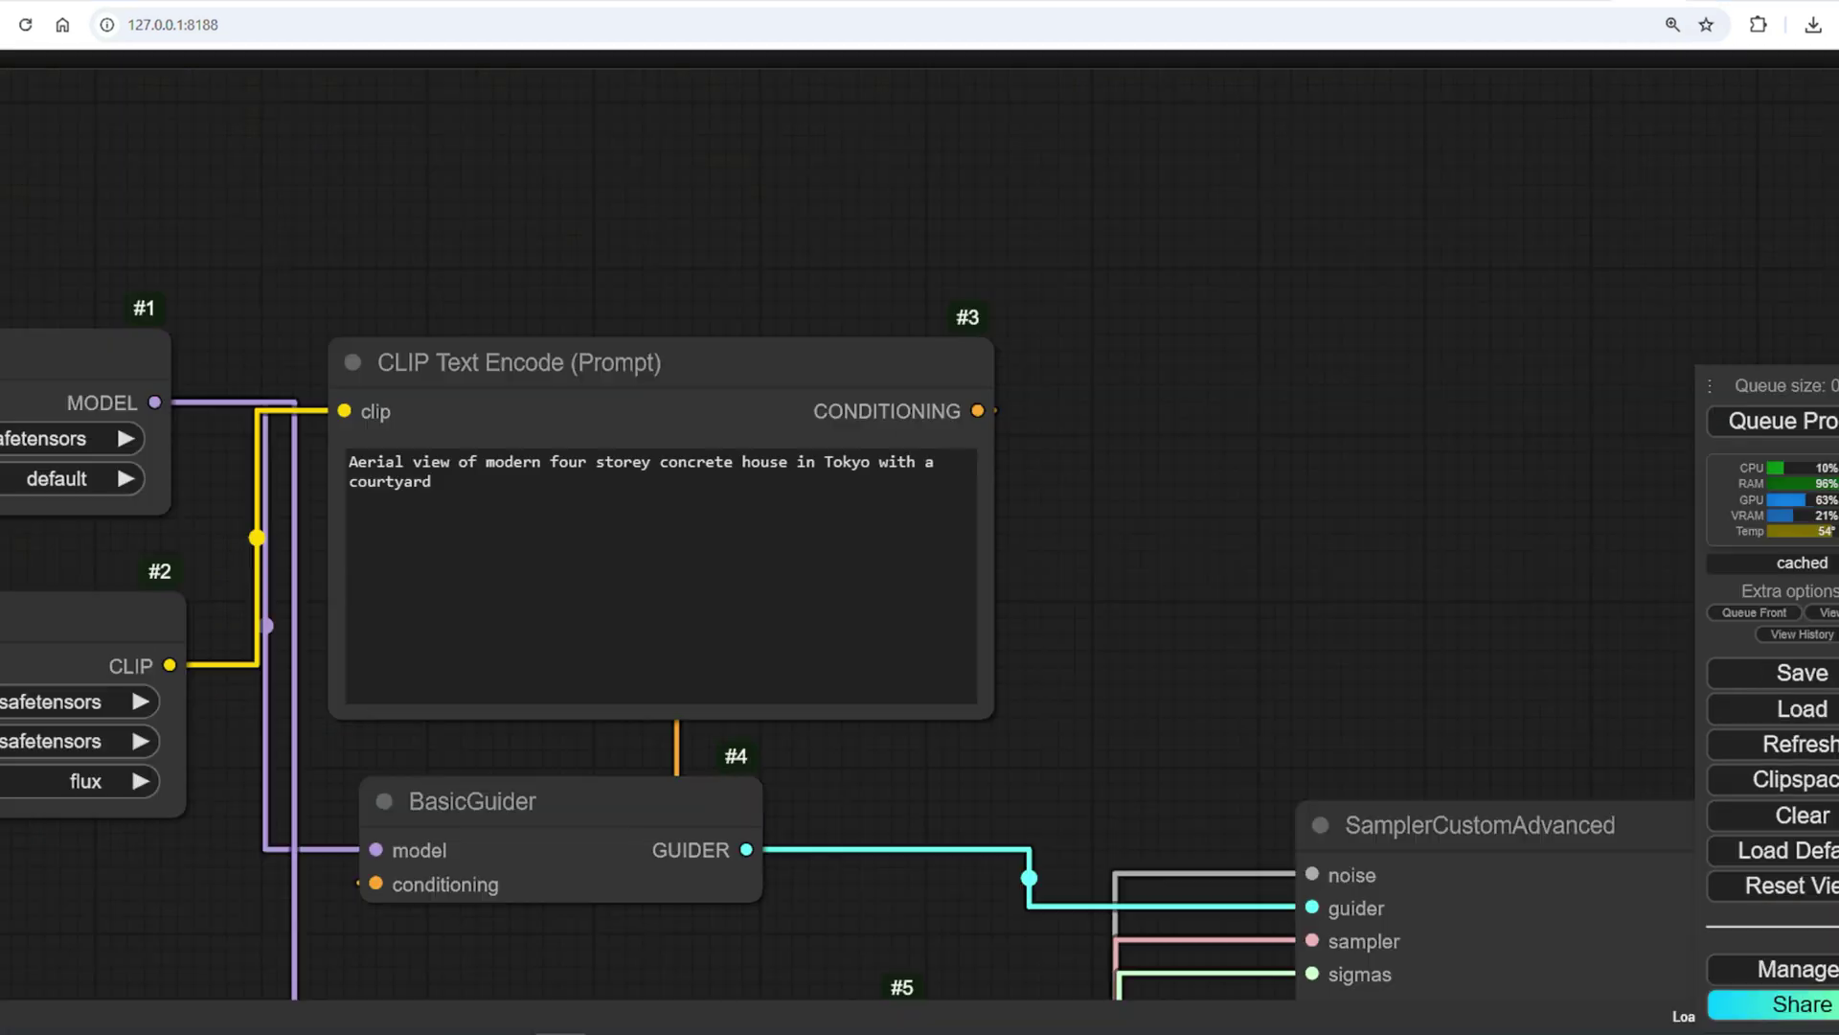
# Replace the prompt with a luxury double-height Bangkok hotel lobby with a "welcome" sign and generate.
pyautogui.click(460, 623)
pyautogui.hotkey('ctrl', 'a')
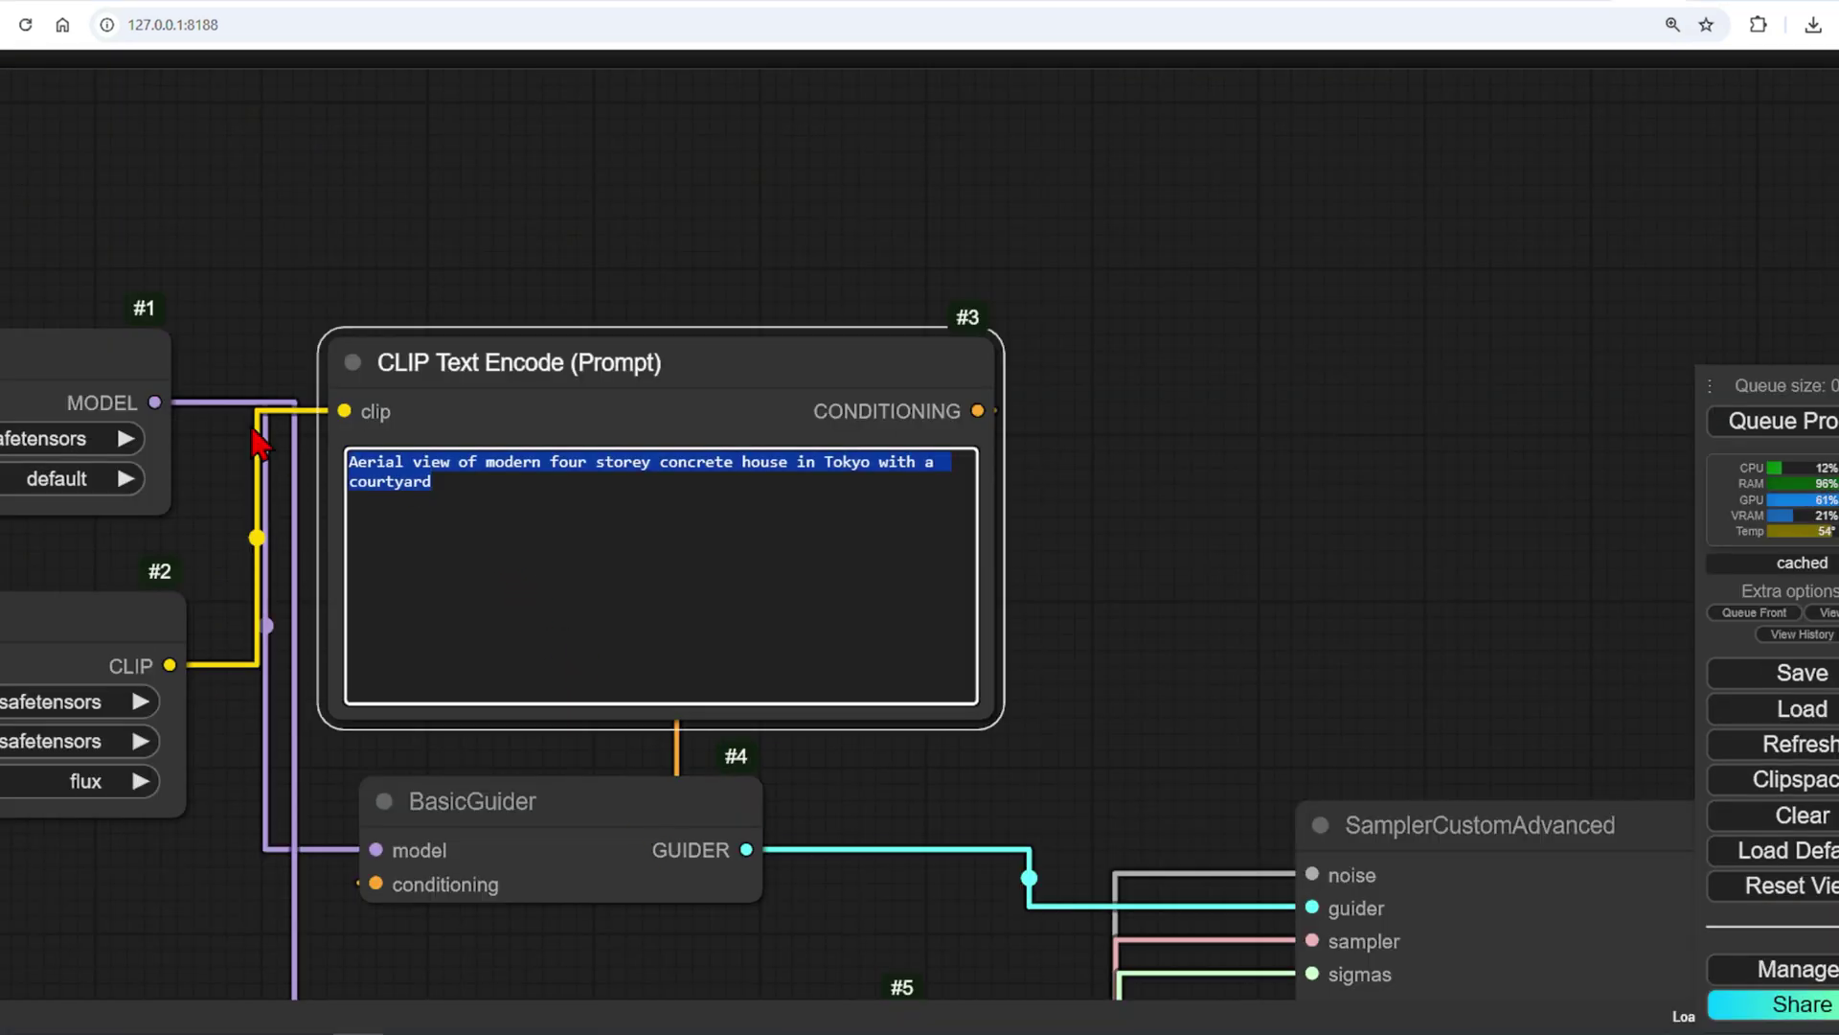
pyautogui.write('interior view of ')
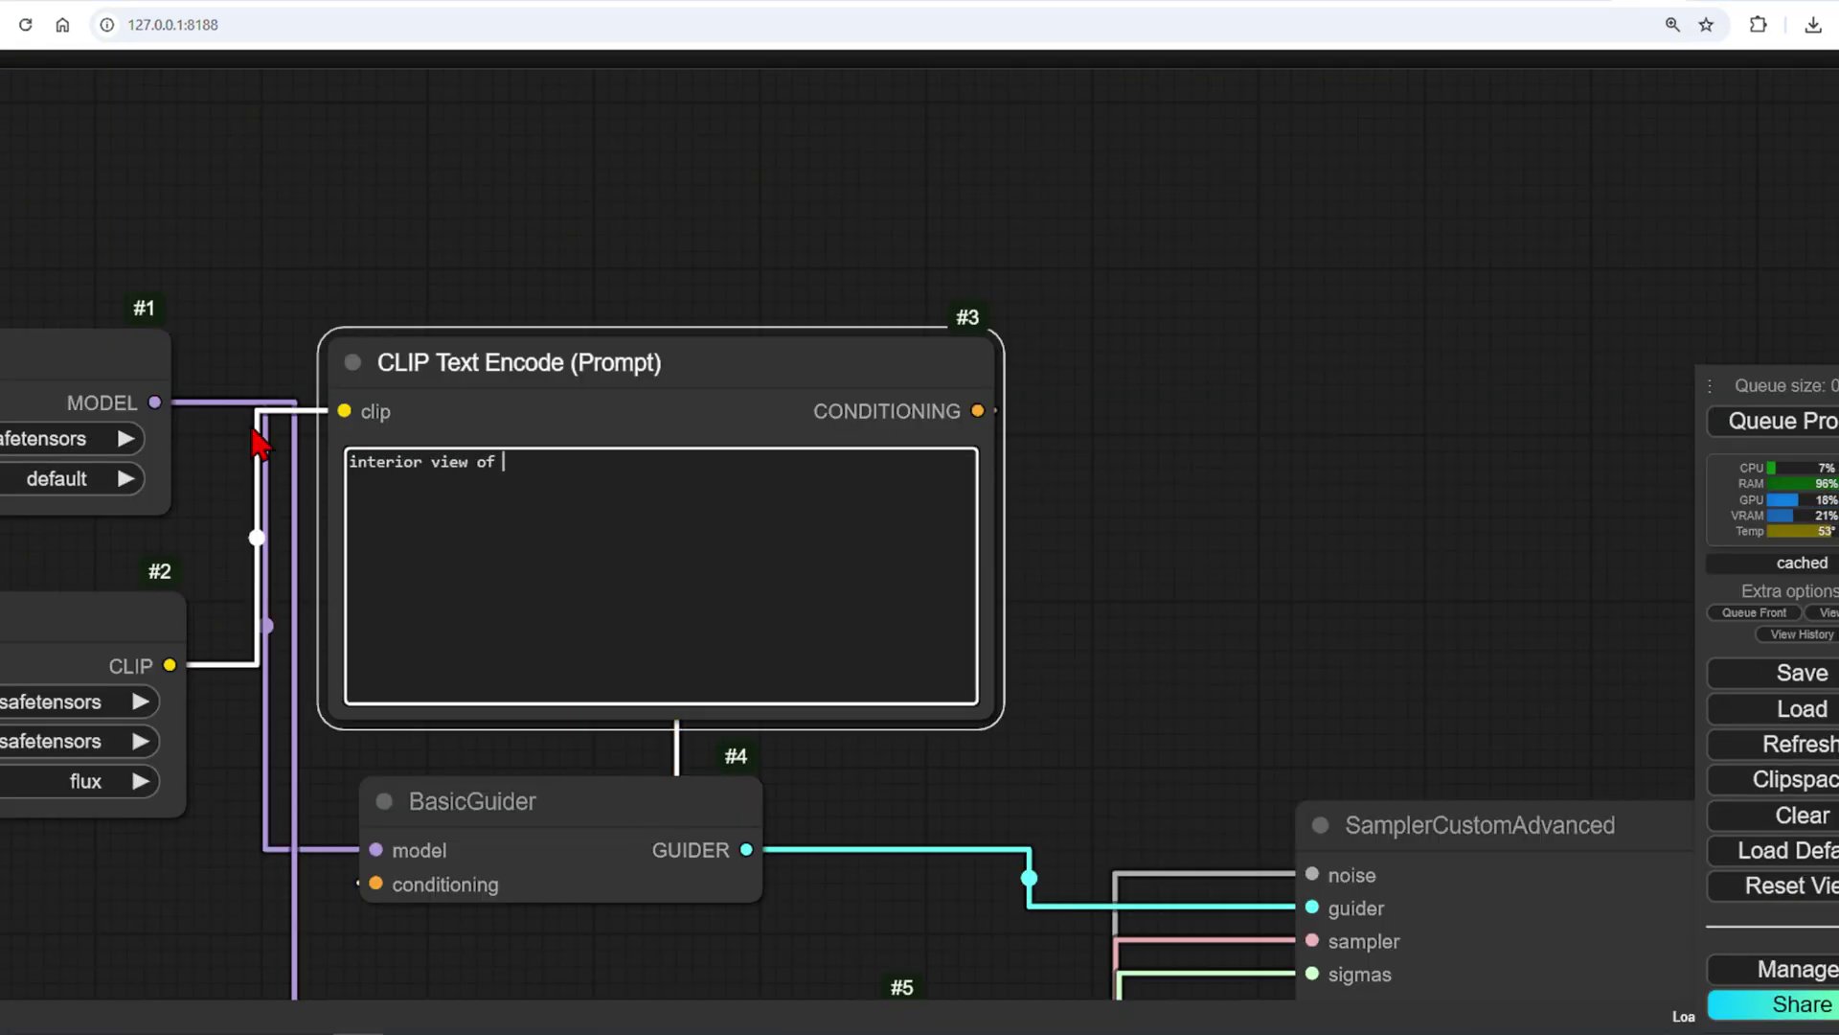
pyautogui.write('a luxury double height ')
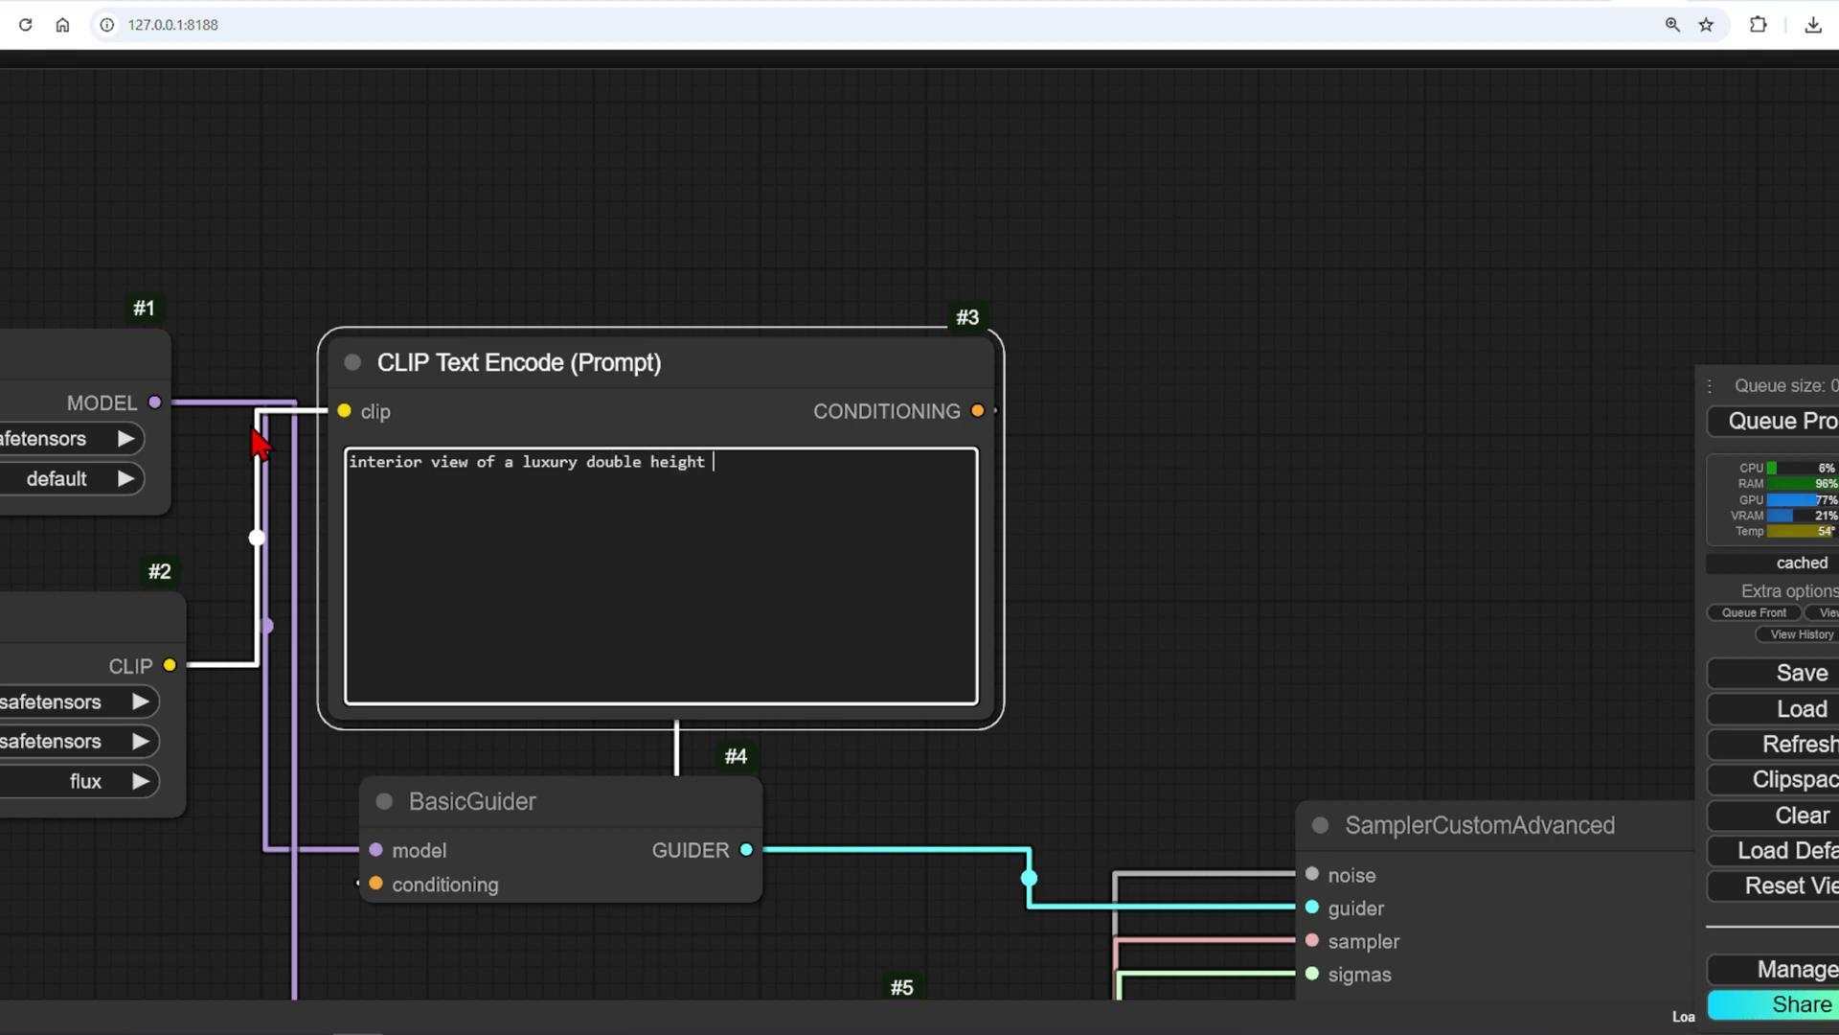
pyautogui.write('hotel lobby in bangkok with')
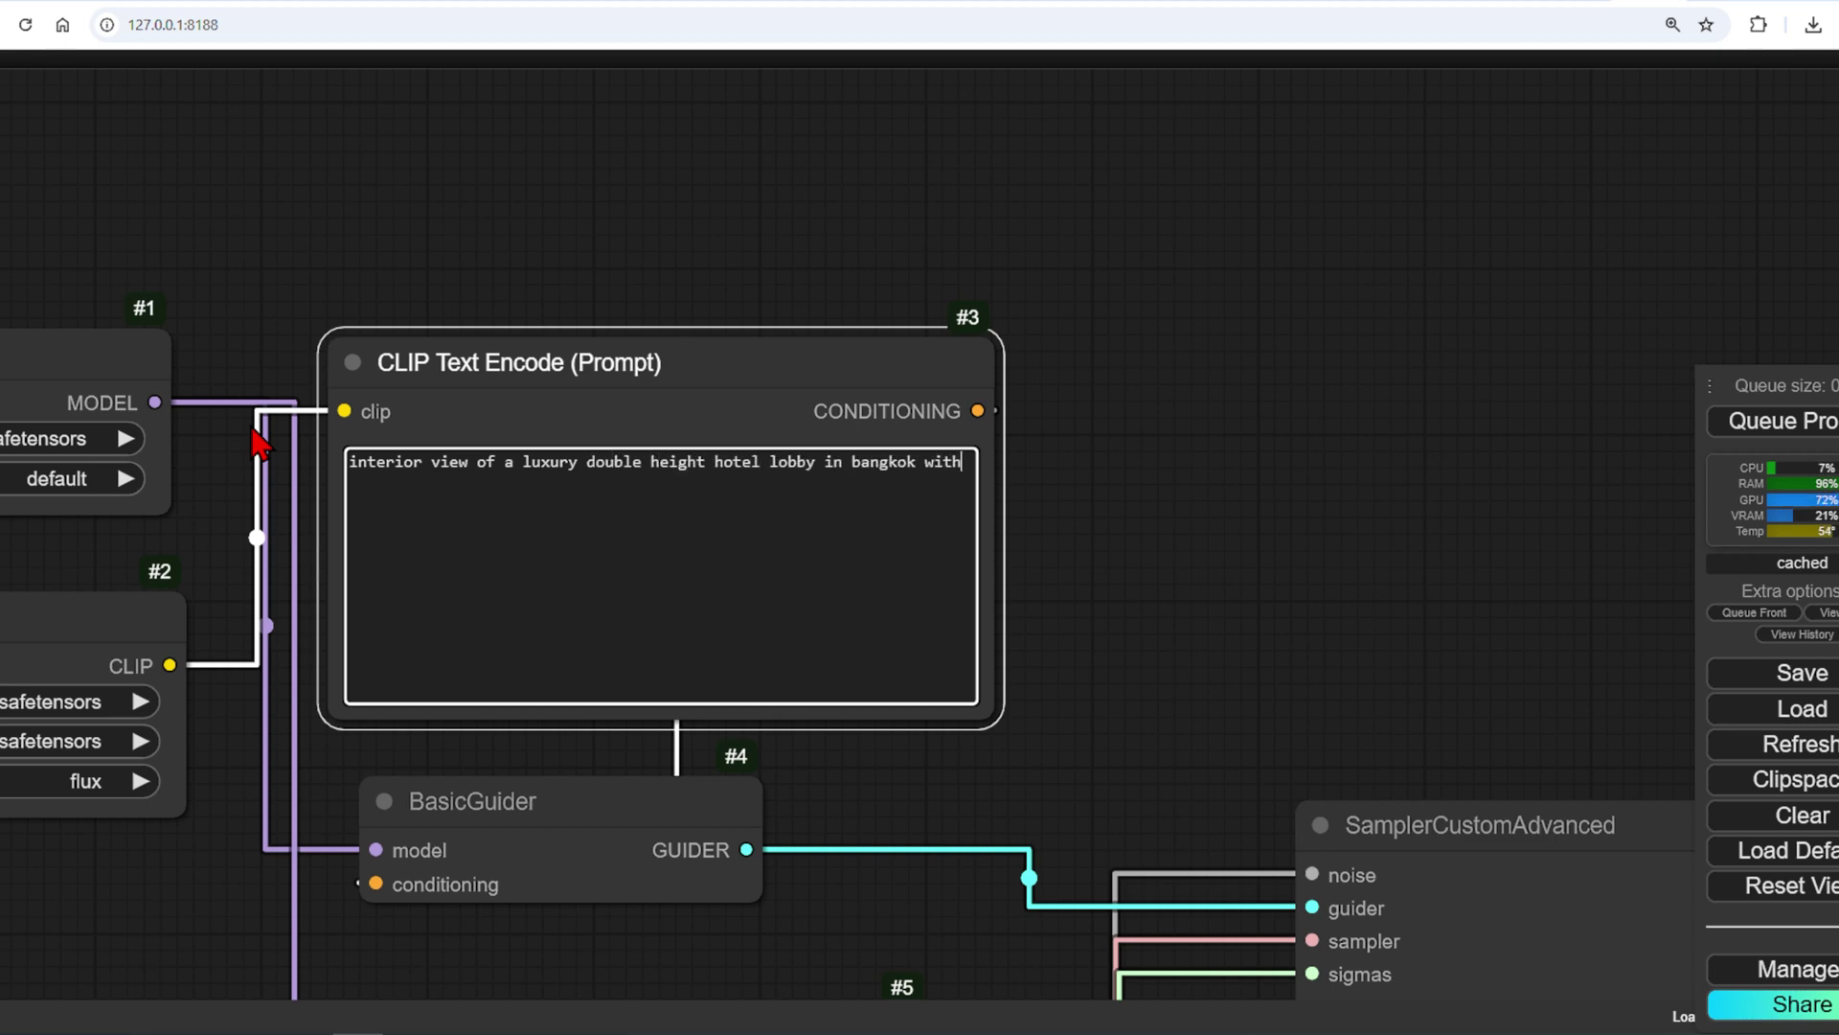
pyautogui.write(' sign "welcome" writ')
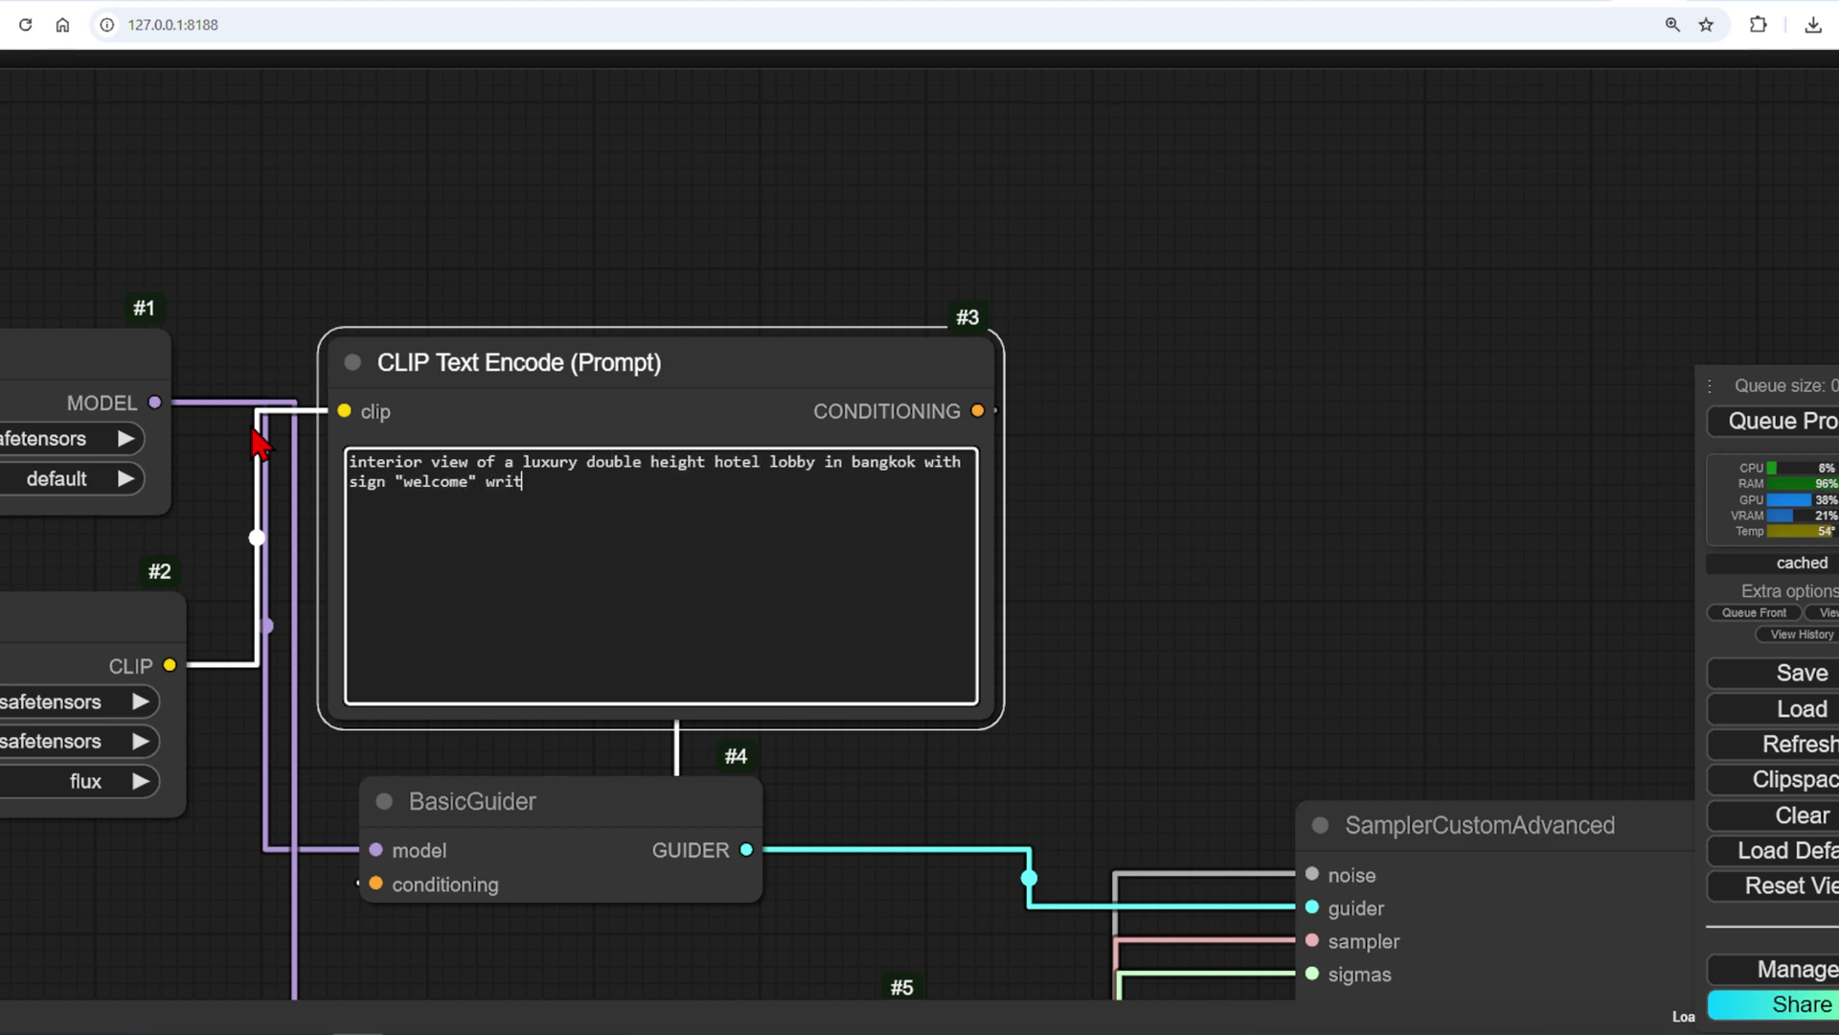
pyautogui.write('ten above the reception')
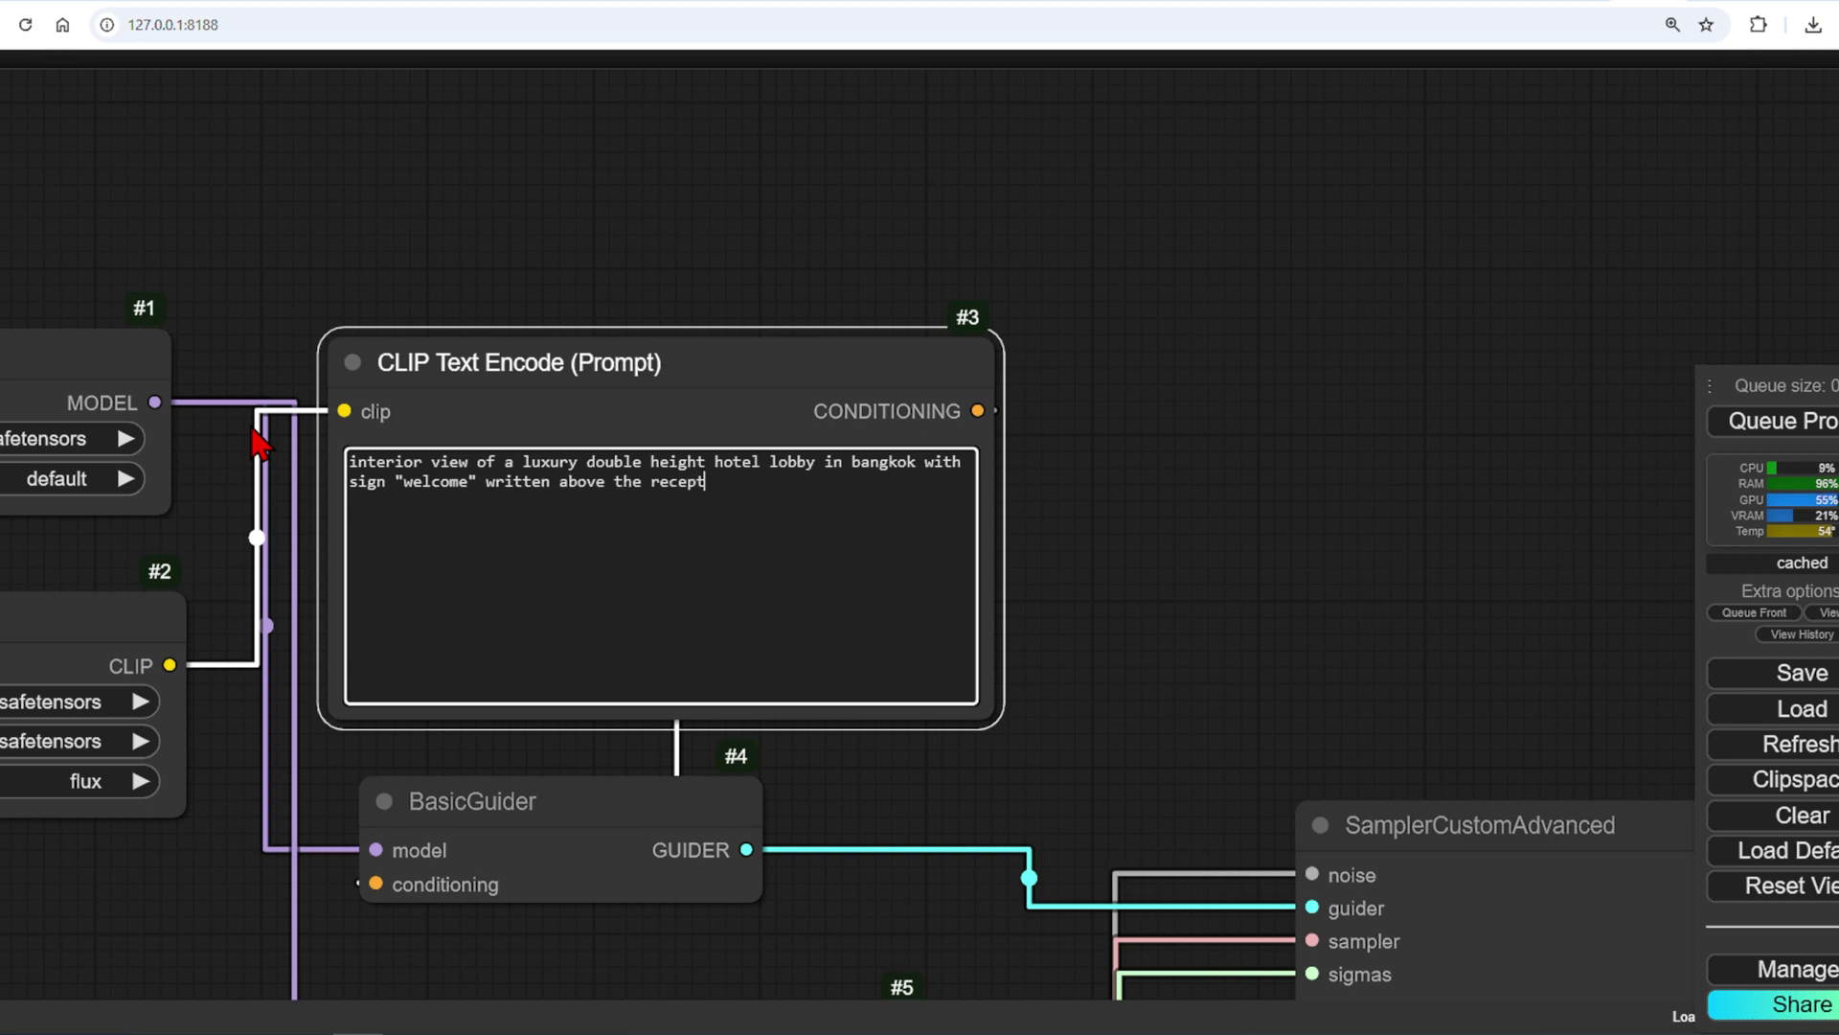
pyautogui.click(1758, 425)
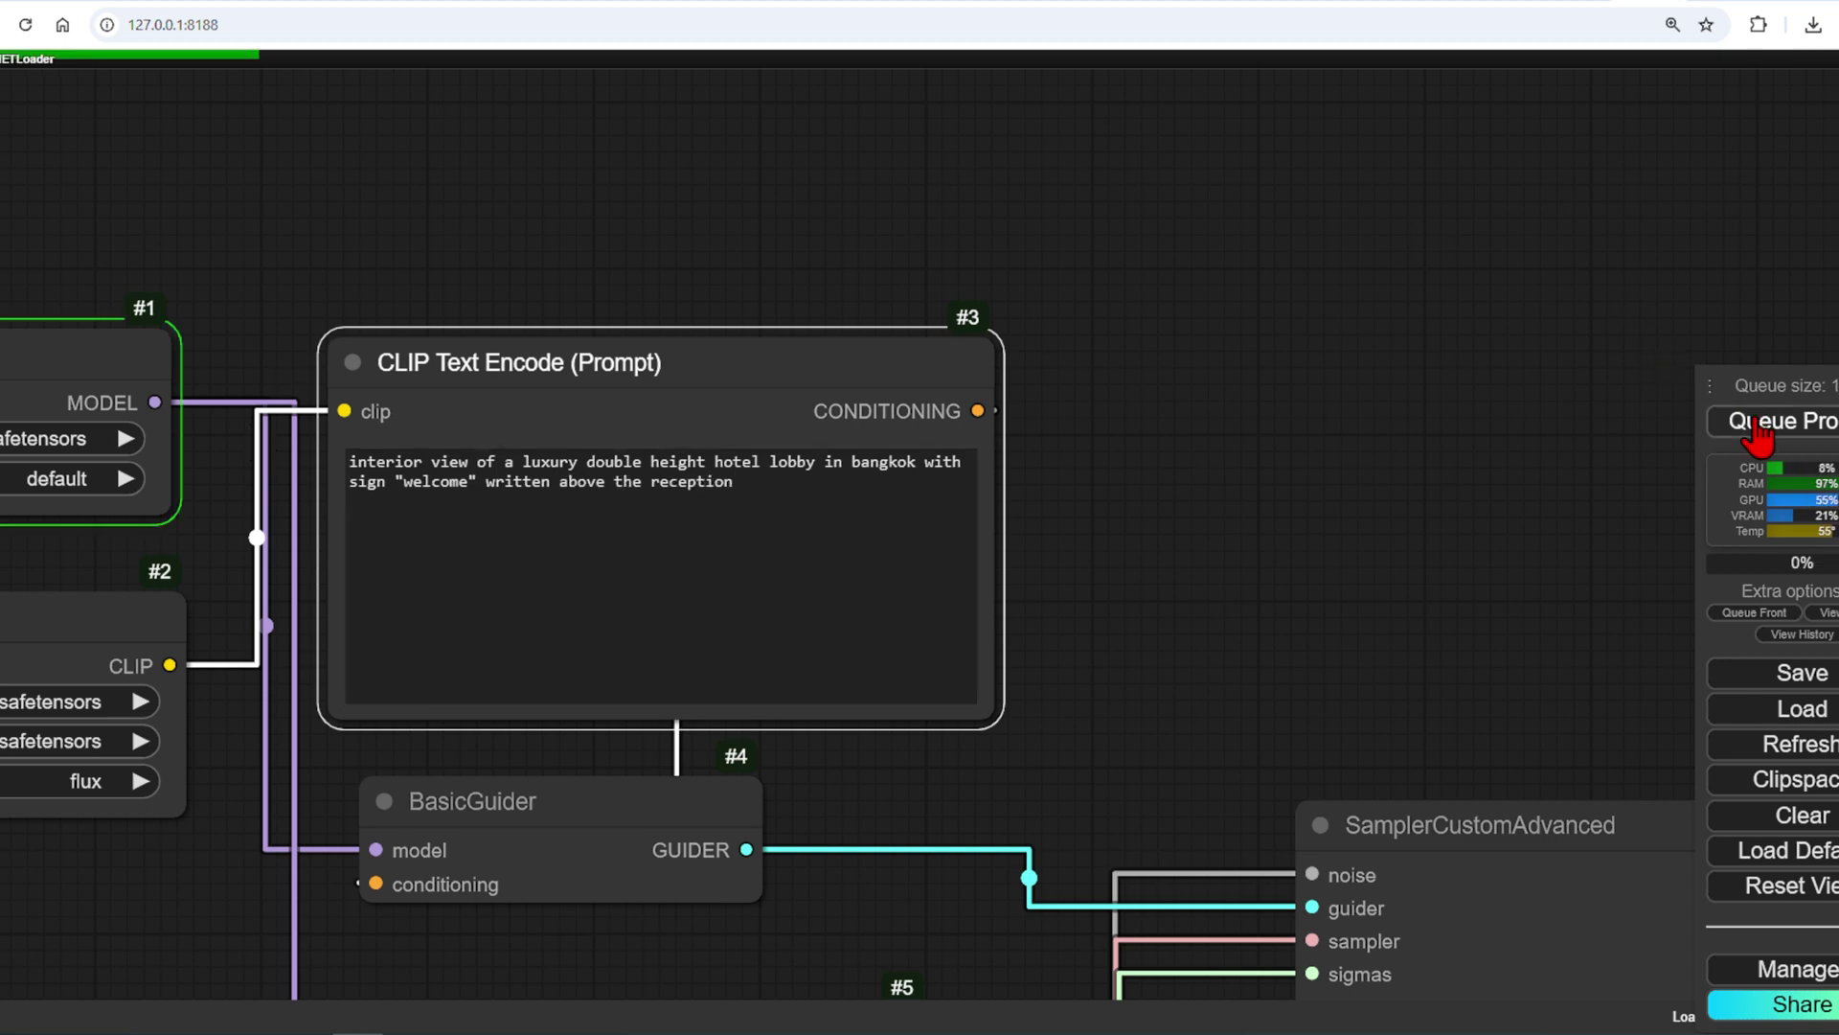